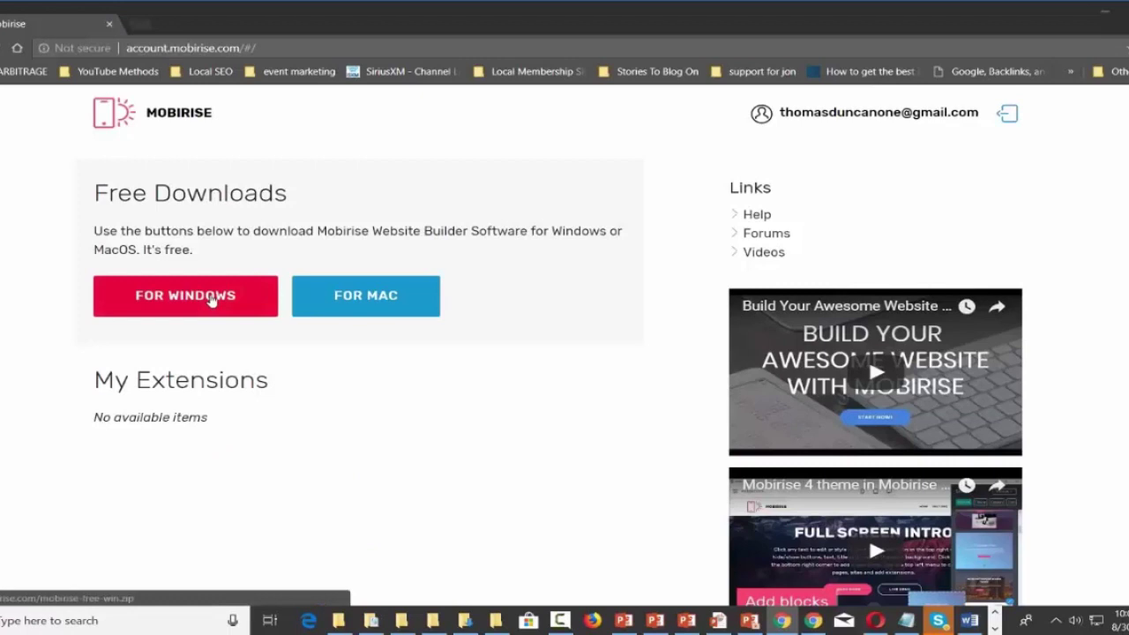
Download the free Mobirise Windows installer, saving mobirise-free-win (2).zip to Downloads.
left_click(185, 296)
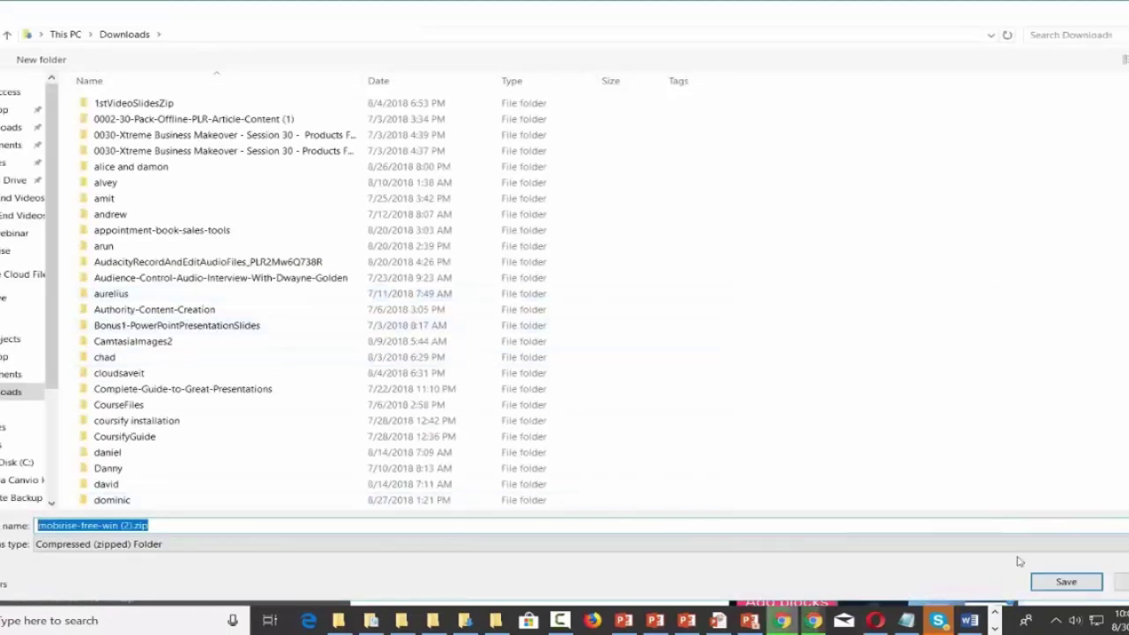
left_click(1062, 582)
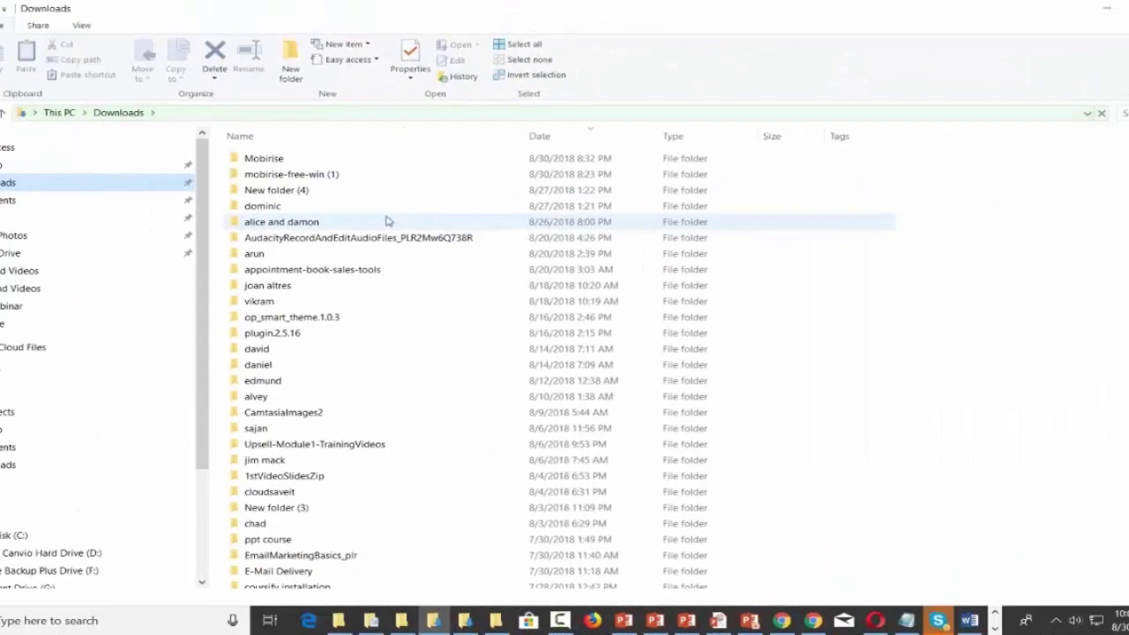
Run Mobirise4-setup.exe from the mobirise-free-win (1) folder.
double_click(314, 176)
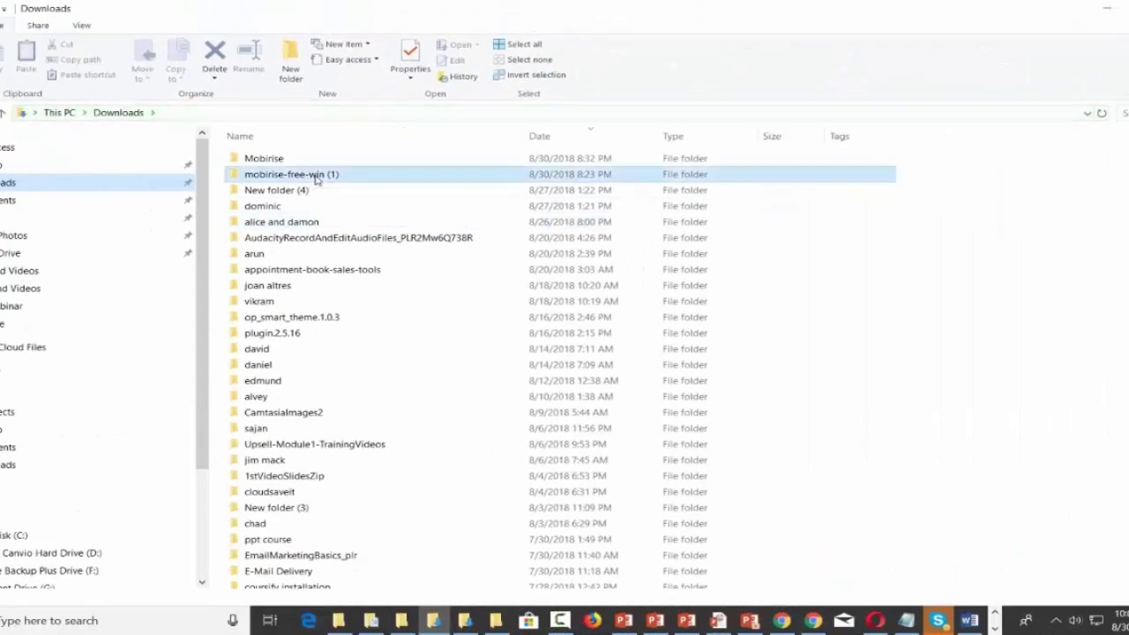
left_click(295, 166)
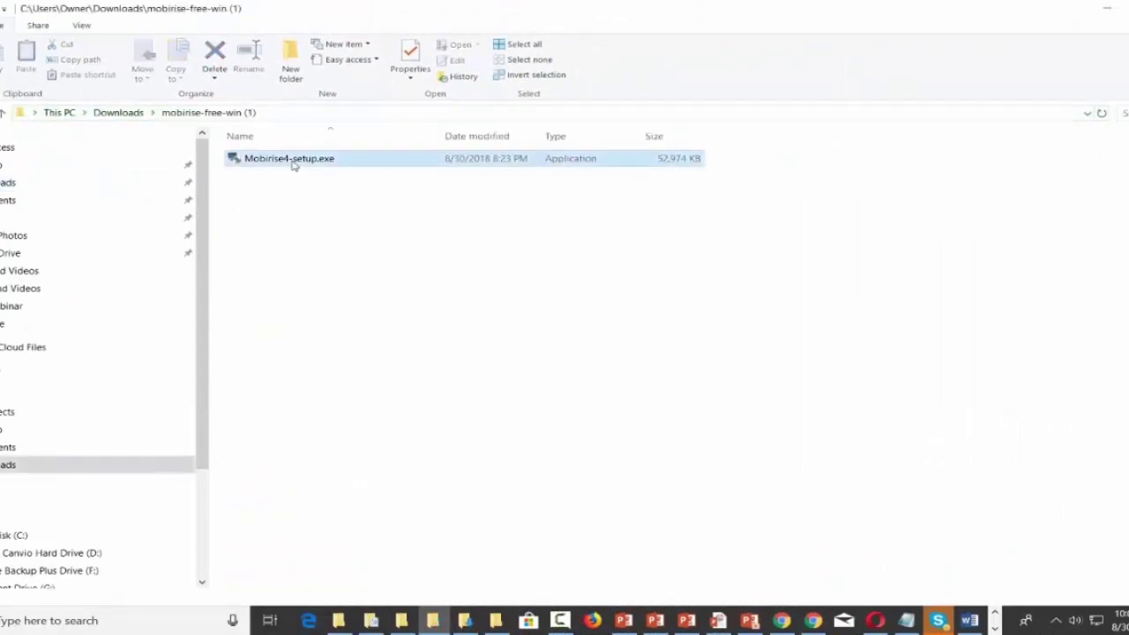
double_click(294, 165)
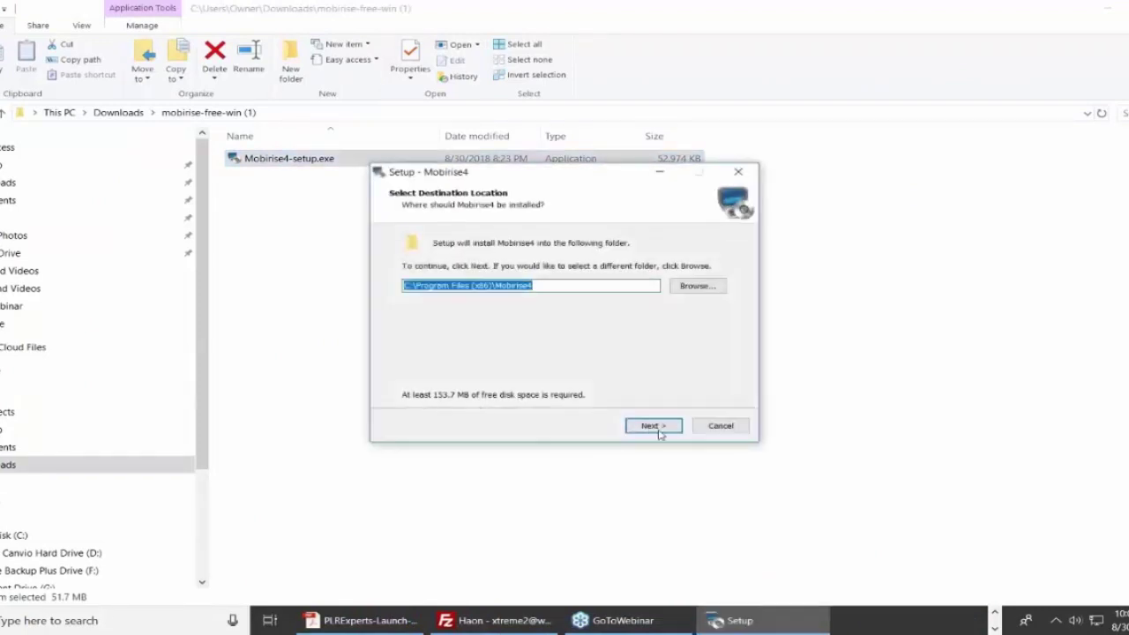
Install Mobirise4 into the existing C:\Program Files (x86)\Mobirise4 folder.
left_click(651, 426)
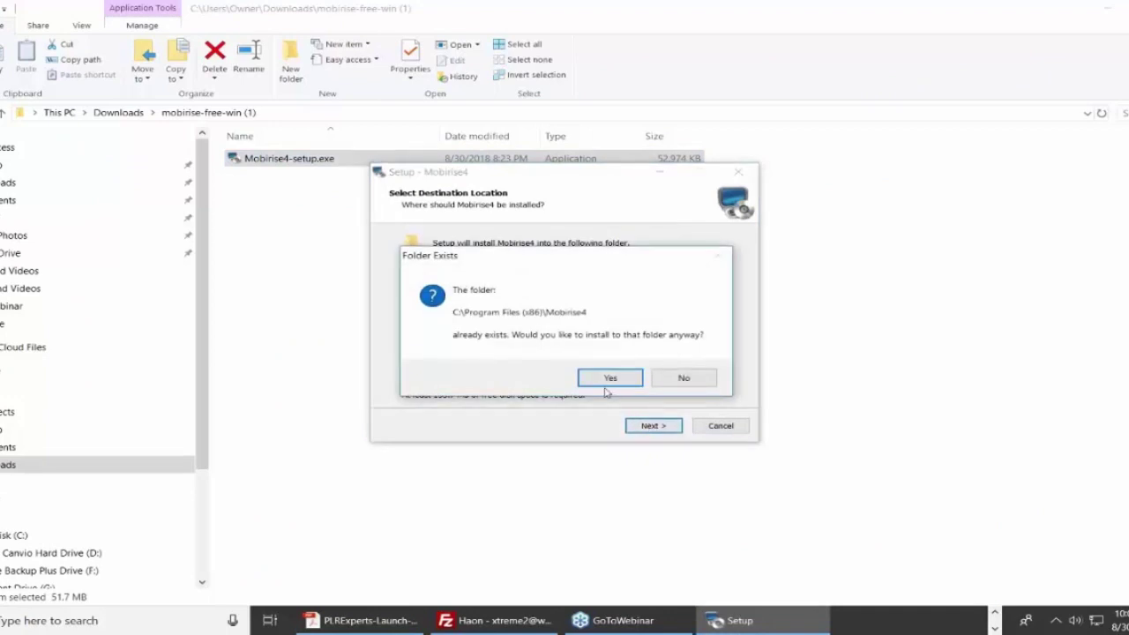
left_click(607, 378)
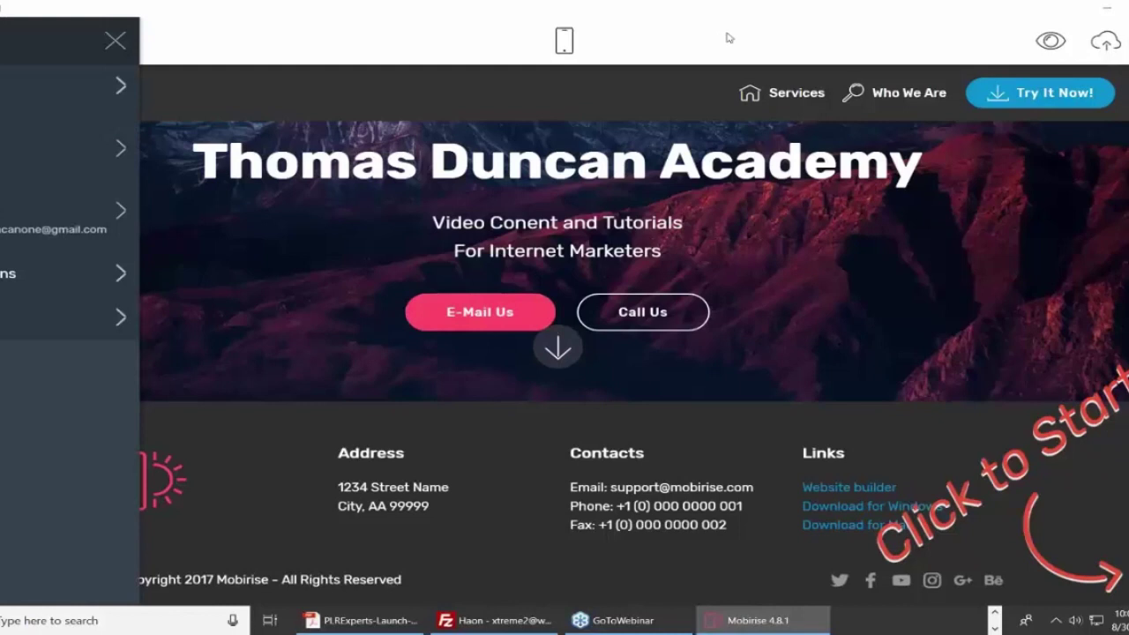
Review the site's pages in the sidebar's Pages panel.
left_click(354, 60)
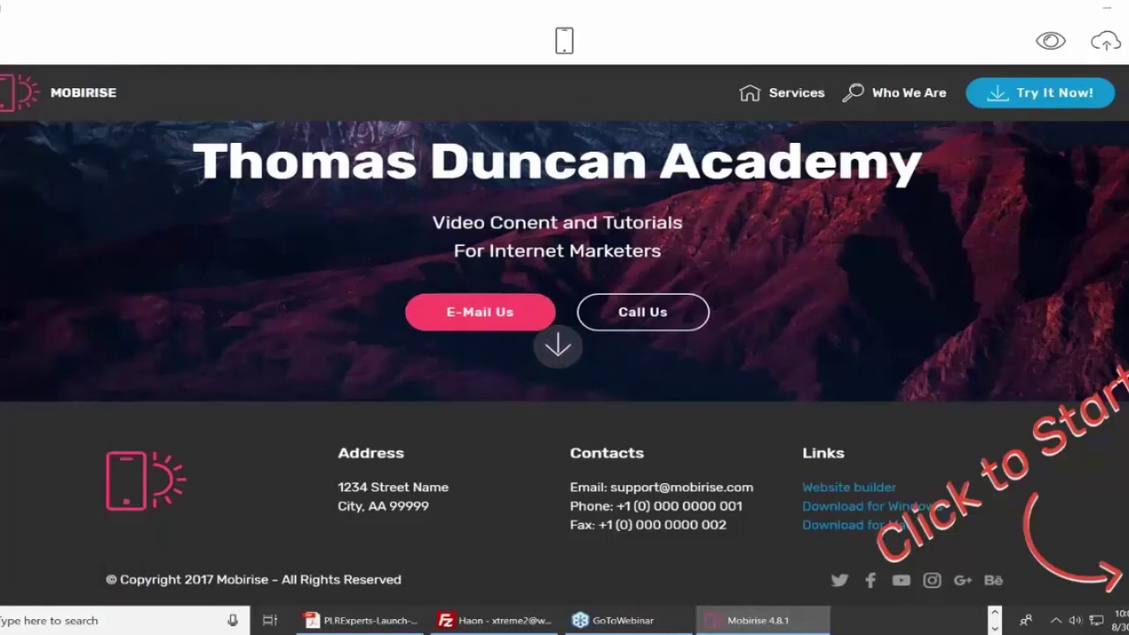
left_click(4, 56)
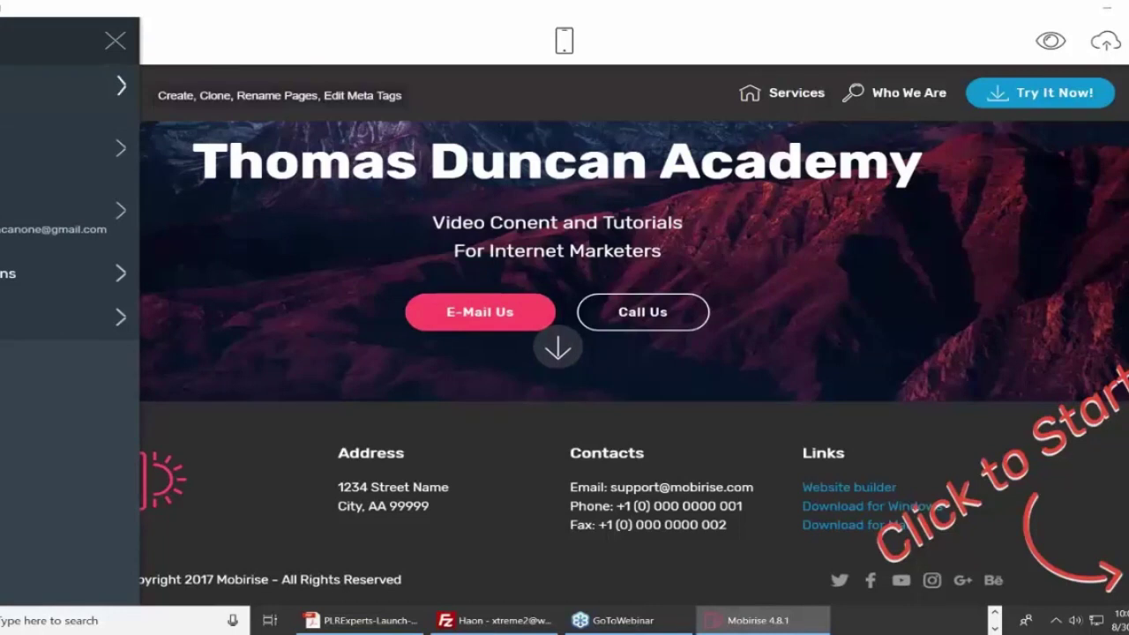
left_click(121, 86)
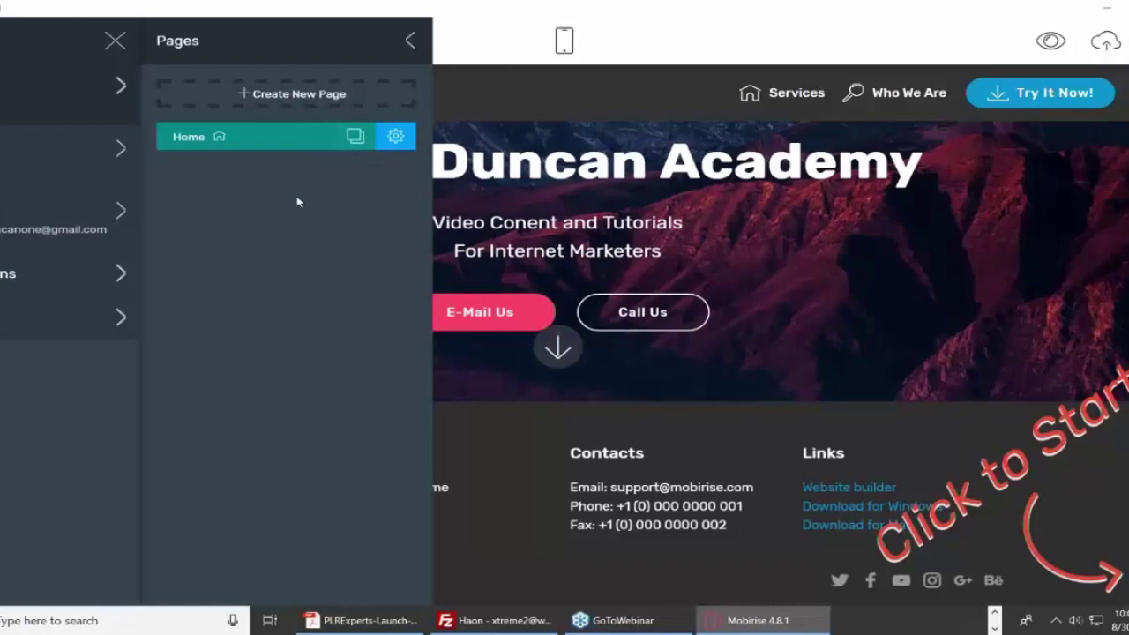
left_click(409, 42)
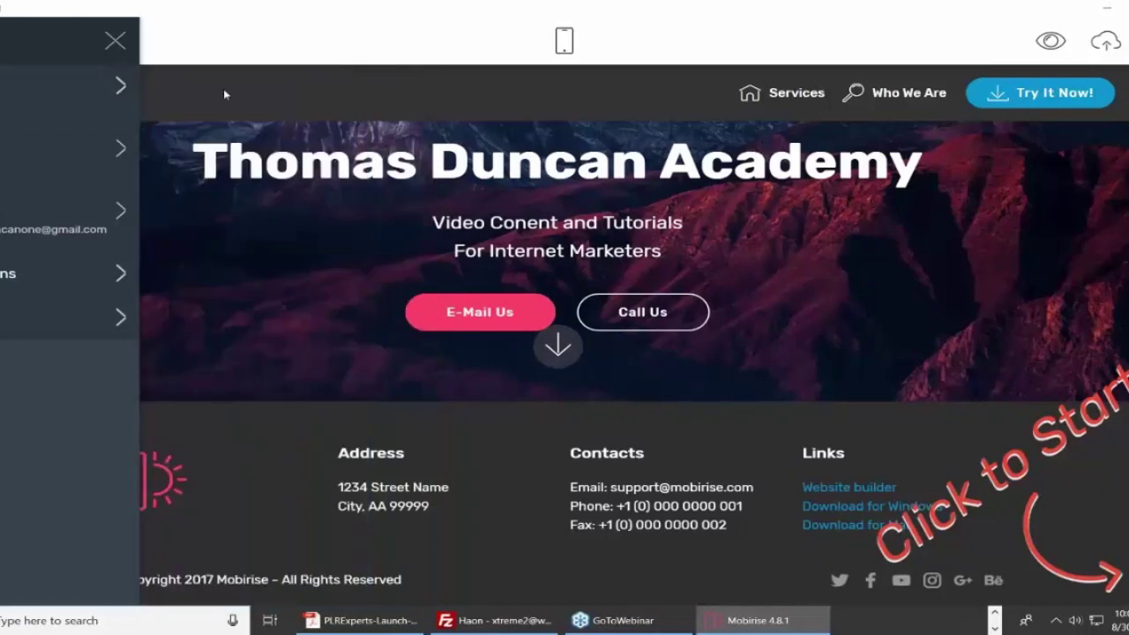
Browse the Extensions catalogue, then return and close the side menu.
left_click(121, 274)
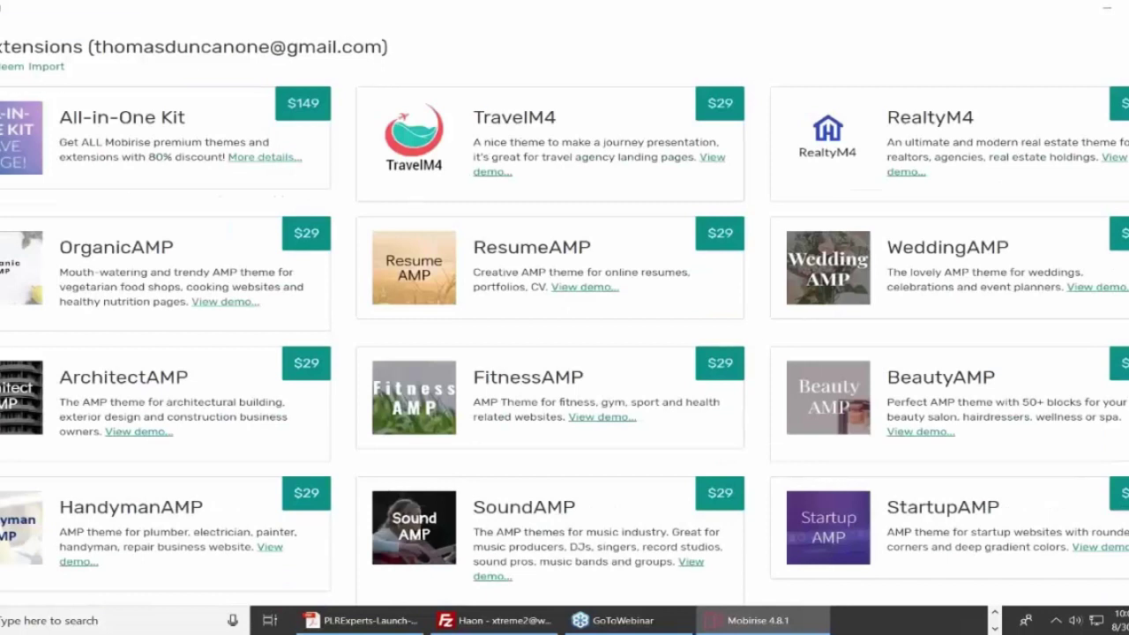
key("Escape")
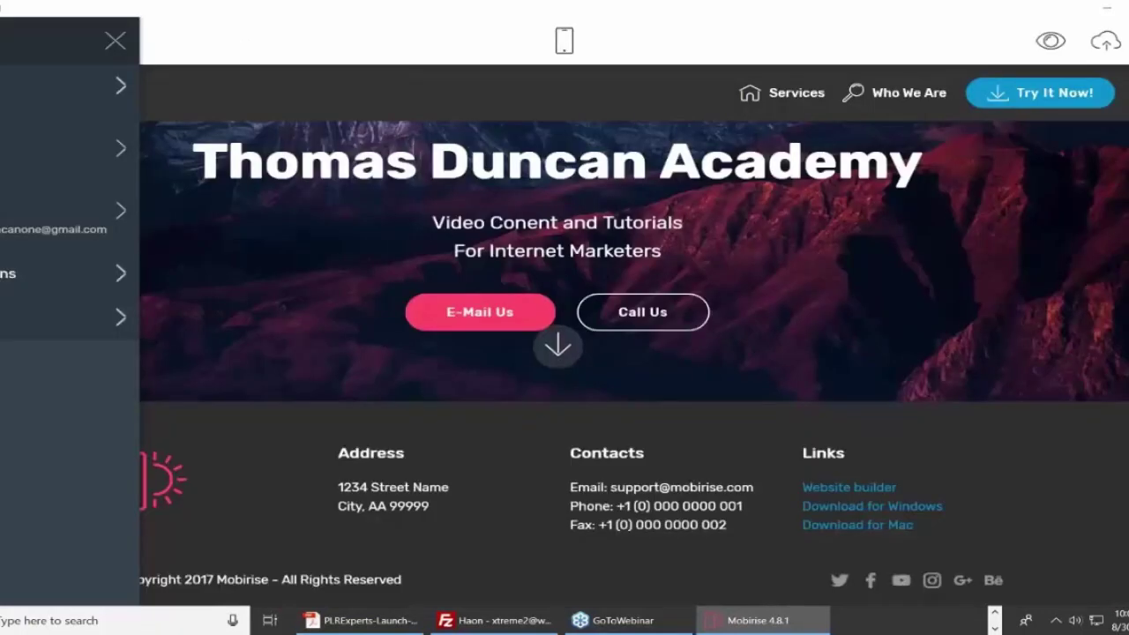
left_click(344, 40)
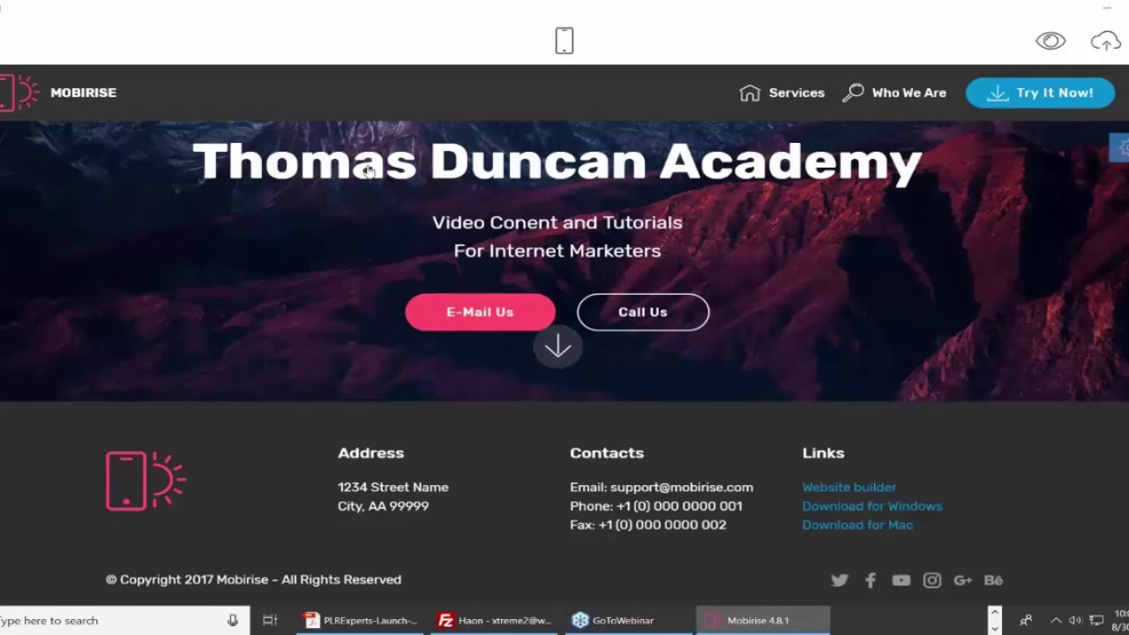
Insert the word 'One' before 'Academy' in the hero title.
left_click_drag(353, 167, 193, 168)
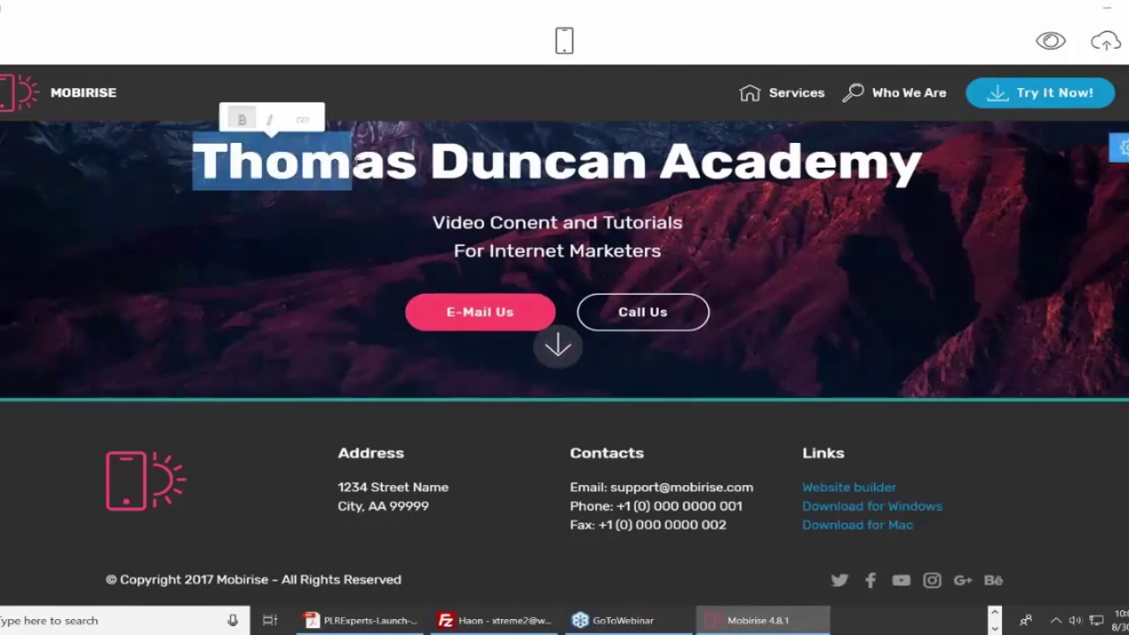
left_click(353, 163)
left_click(651, 158)
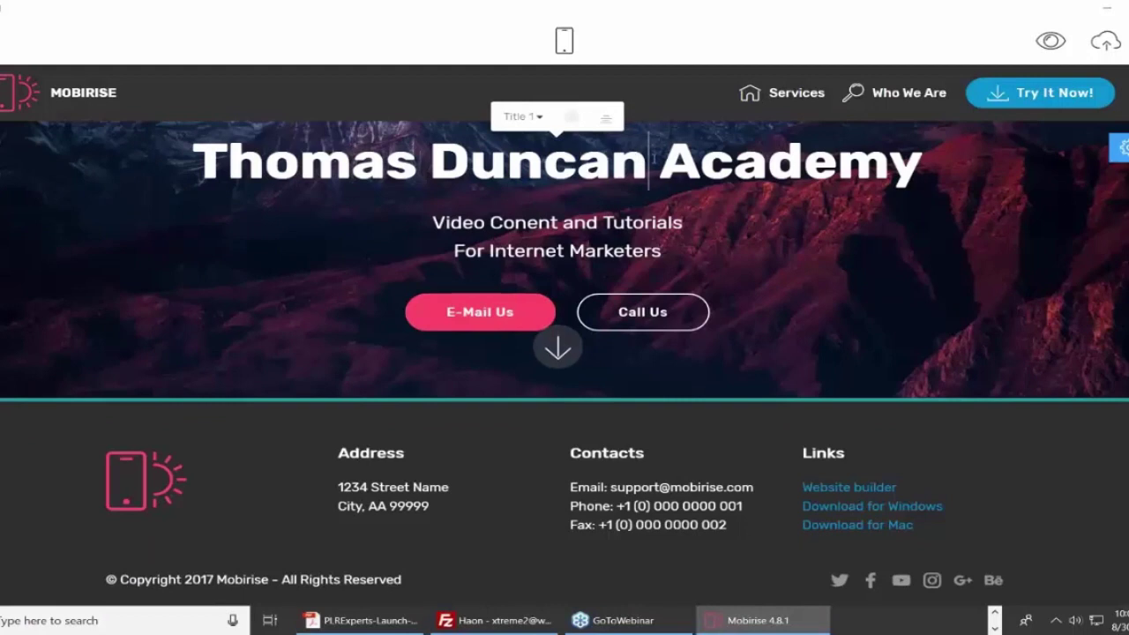
type("One")
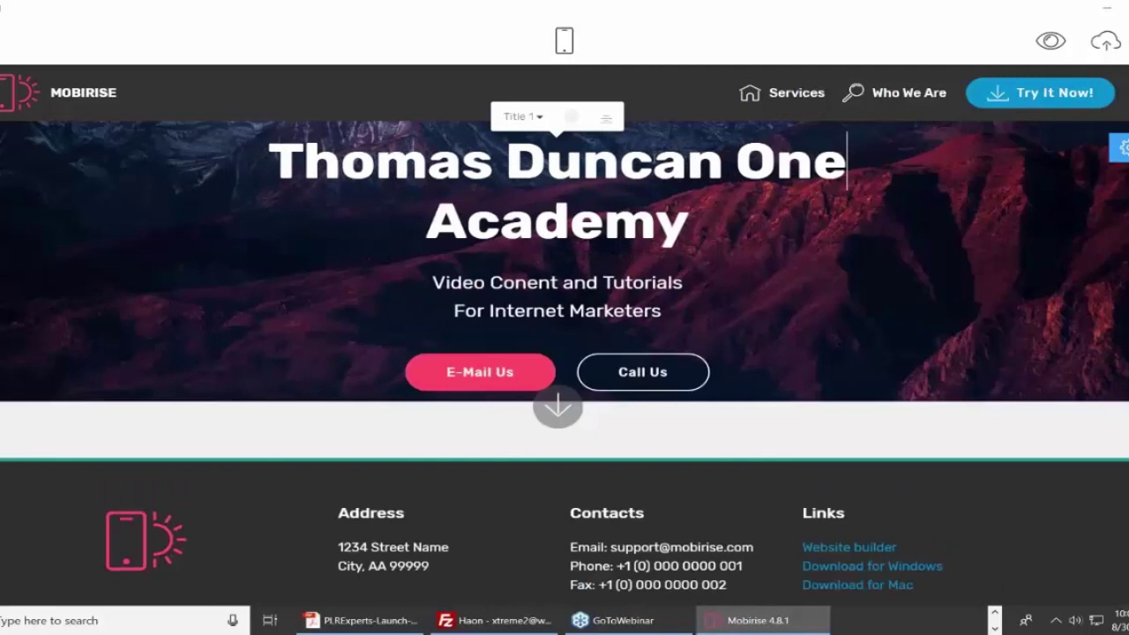
Remove 'Conent and' so the subtitle's first line reads 'Video Tutorials'.
triple_click(578, 289)
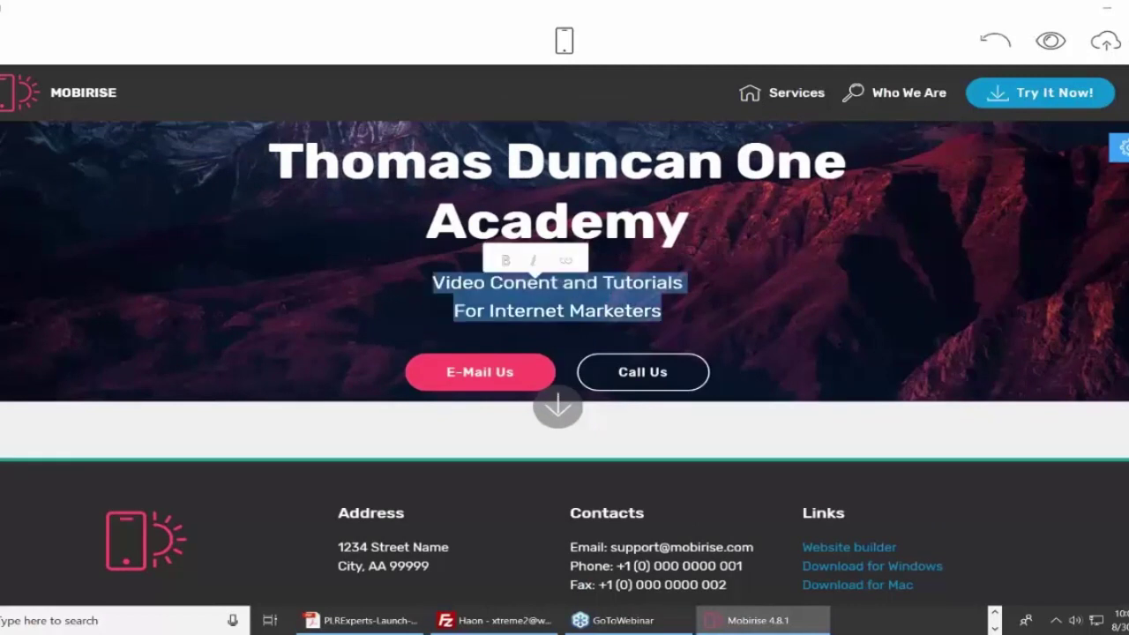
left_click(604, 284)
key("BackSpace")
key("BackSpace")
key("BackSpace")
key("BackSpace")
key("BackSpace")
key("BackSpace")
key("BackSpace")
key("BackSpace")
key("BackSpace")
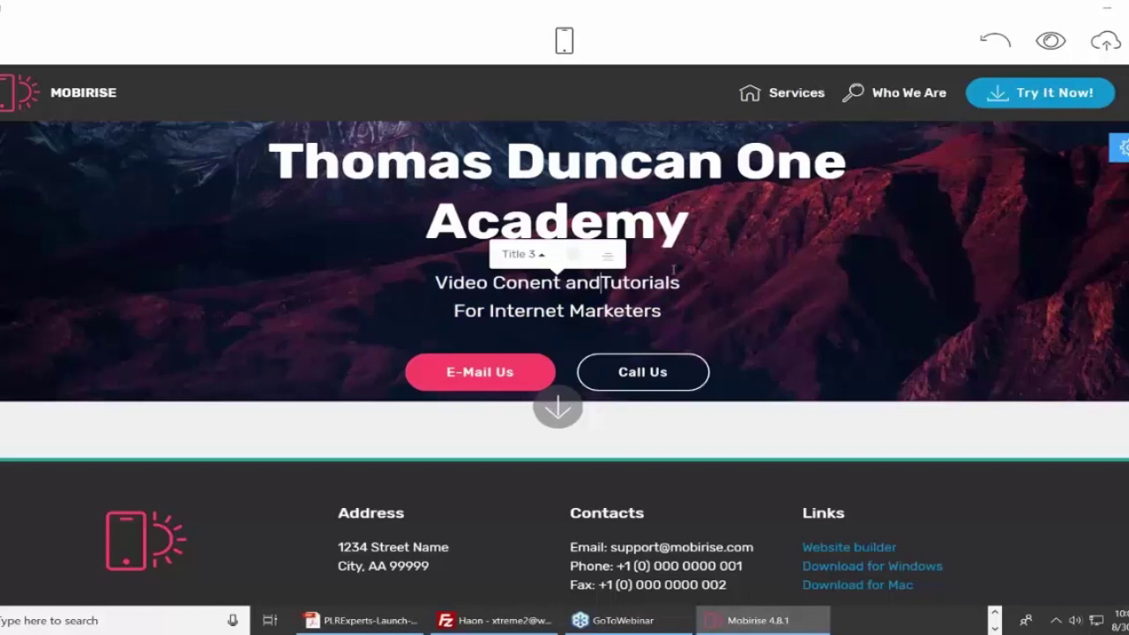
key("BackSpace")
key("BackSpace")
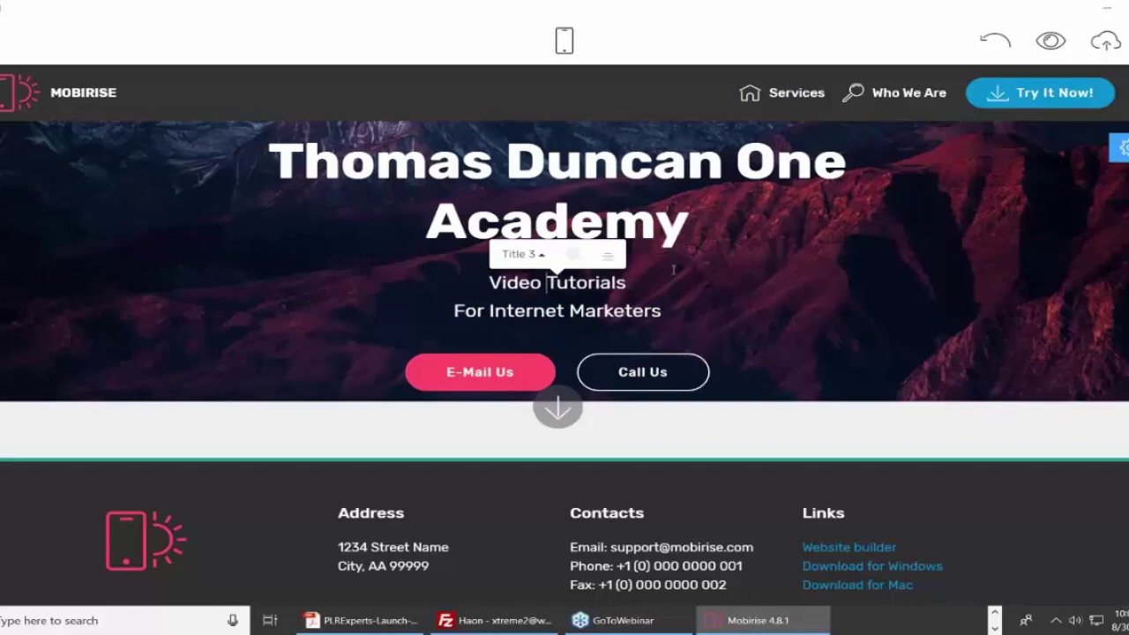
key("End")
Make the 'Video Tutorials' subtitle line bold.
left_click_drag(489, 283, 633, 283)
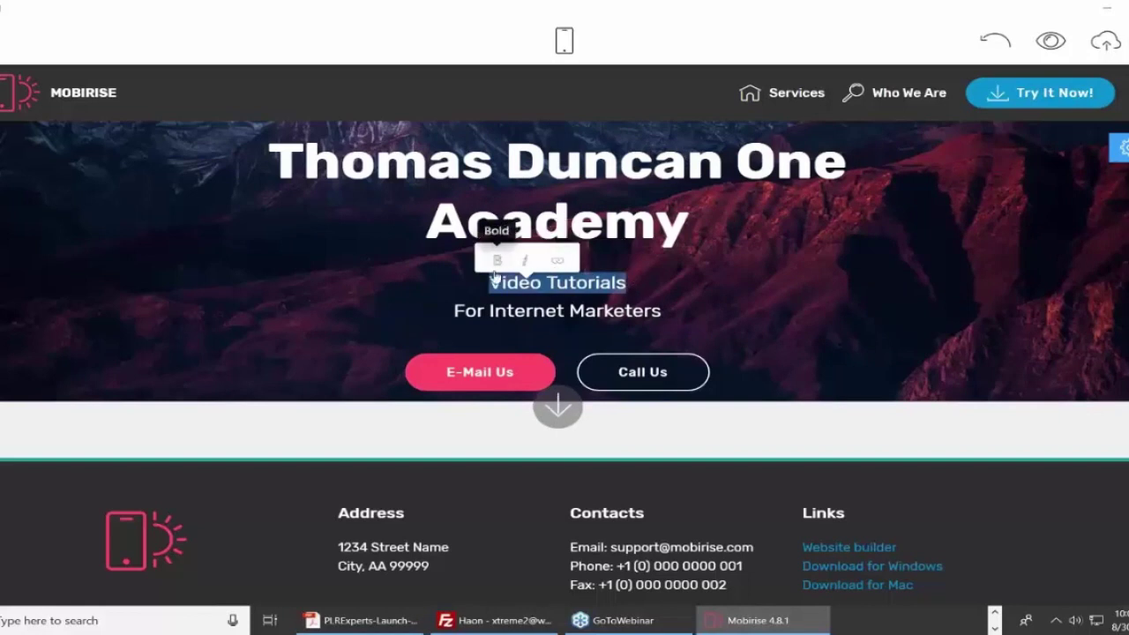
left_click(497, 262)
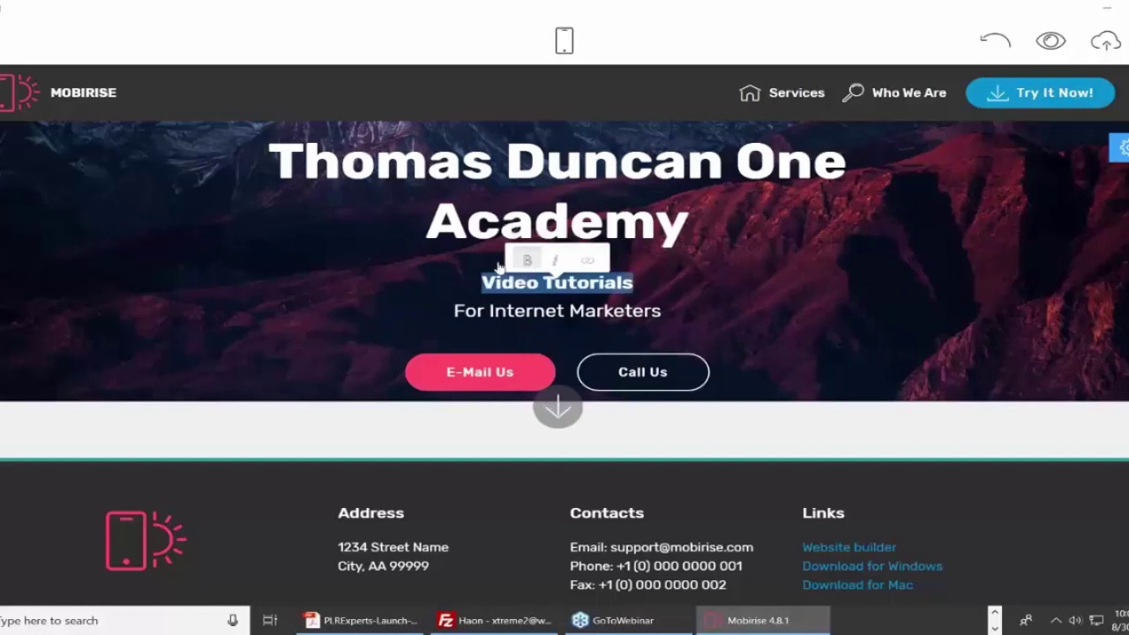
left_click(655, 291)
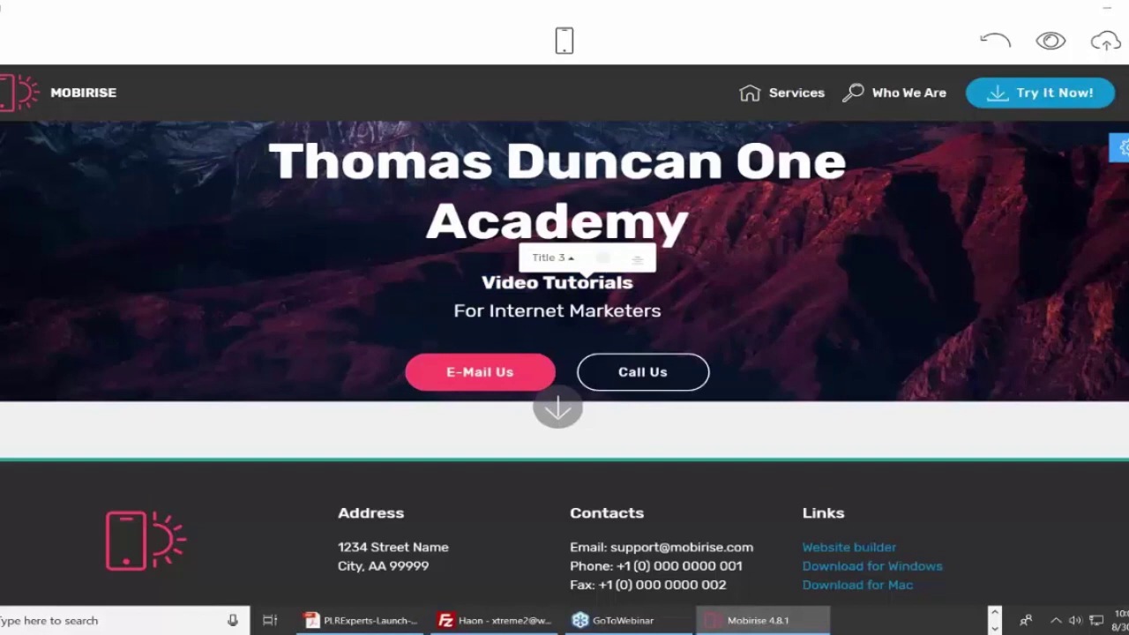
Restyle 'Video Tutorials' as a Title 2 heading, trying Title 1 first.
left_click(572, 259)
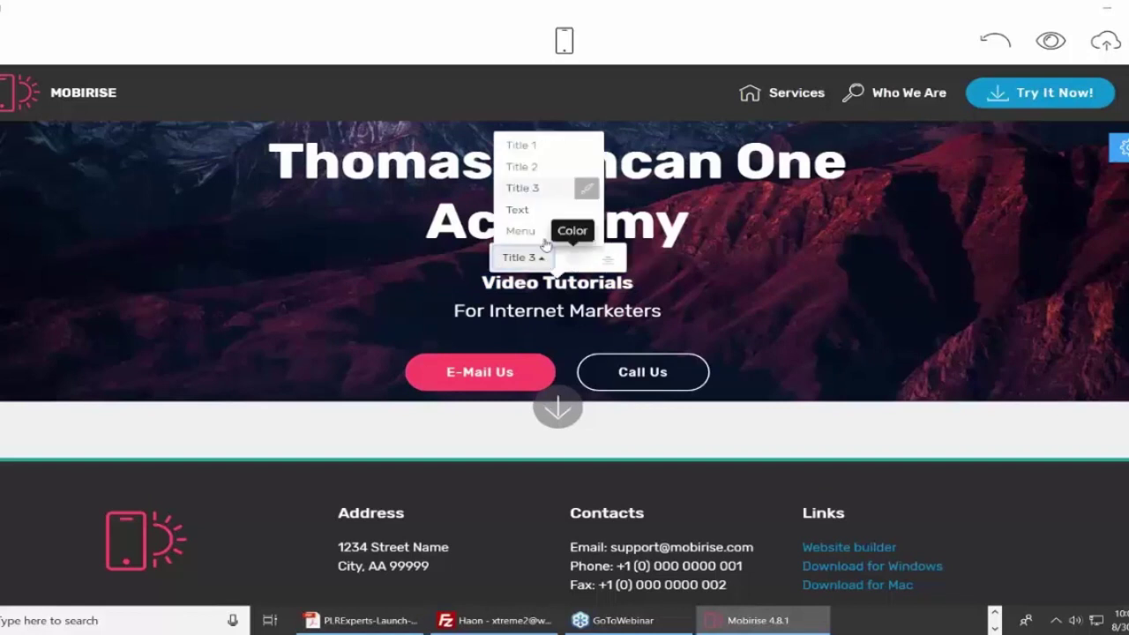
left_click(527, 144)
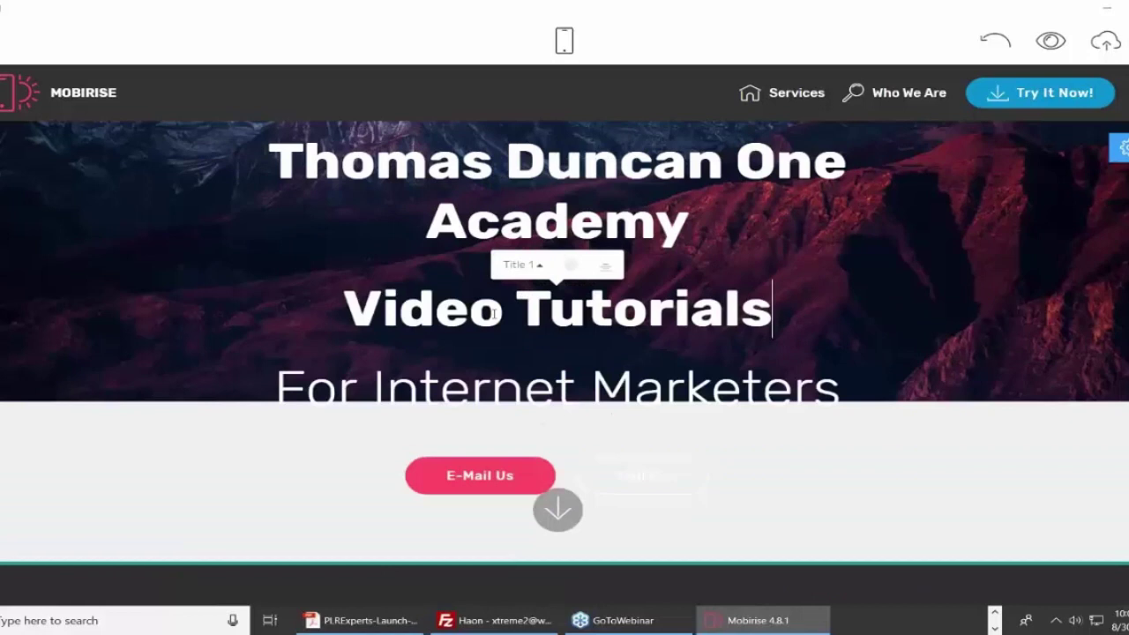
left_click(534, 265)
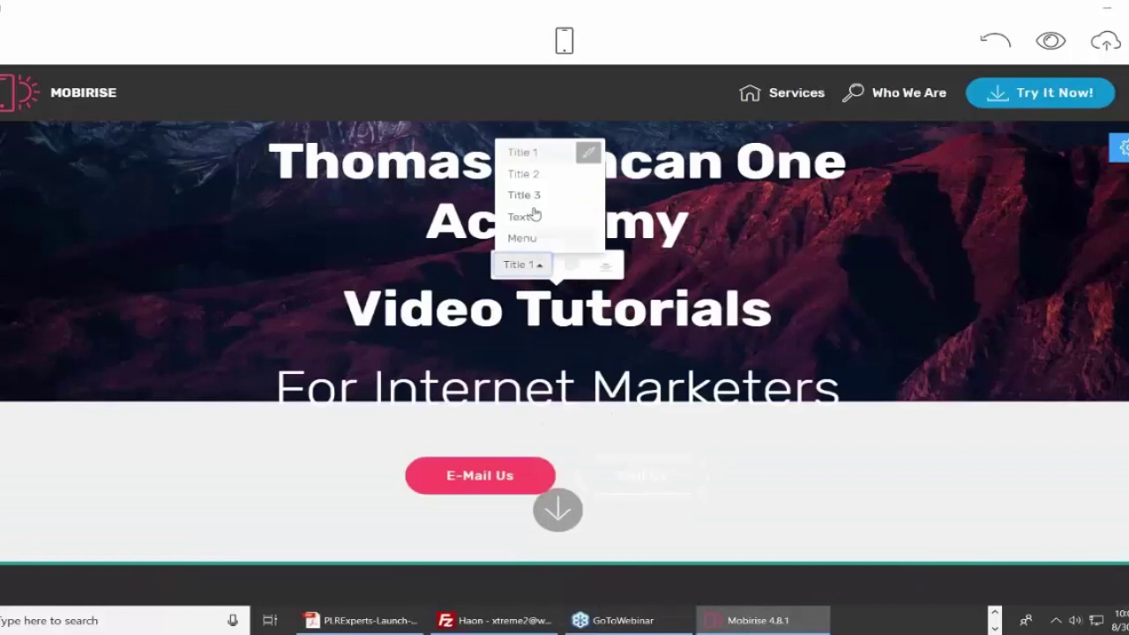
left_click(534, 177)
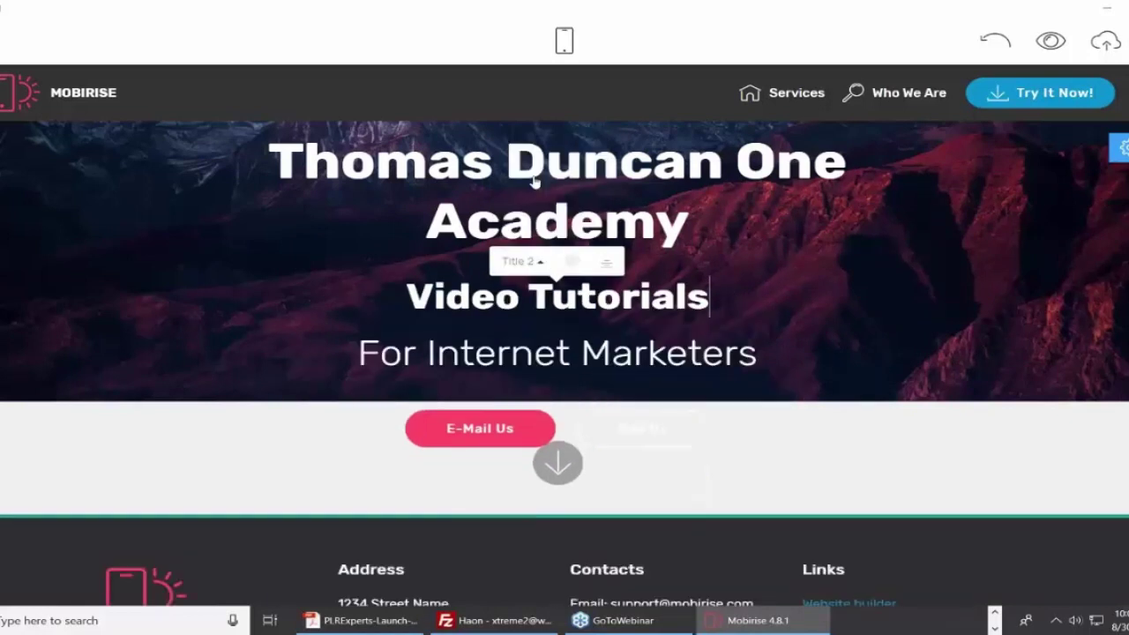
left_click(527, 261)
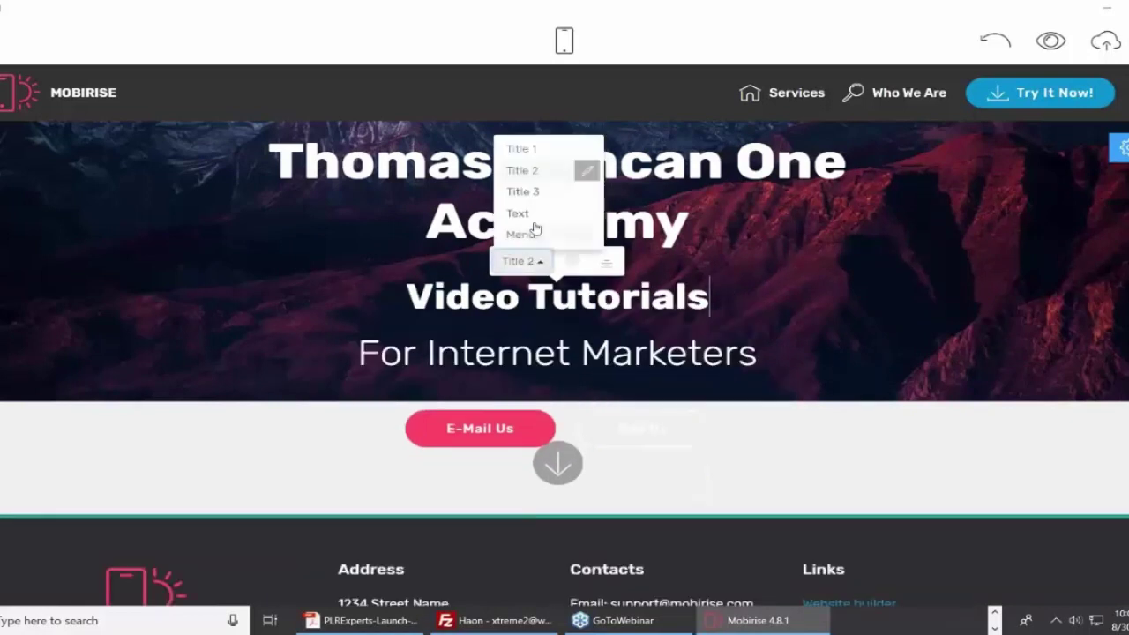
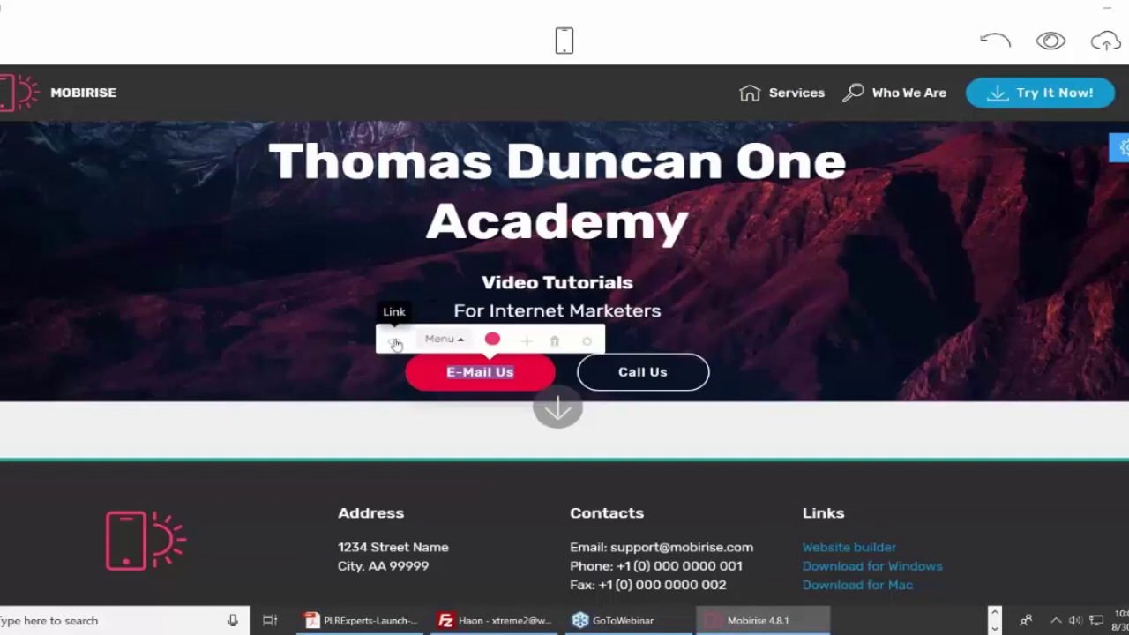
Link the E-Mail Us hero button to haon.biz, opening in a new window.
left_click(396, 344)
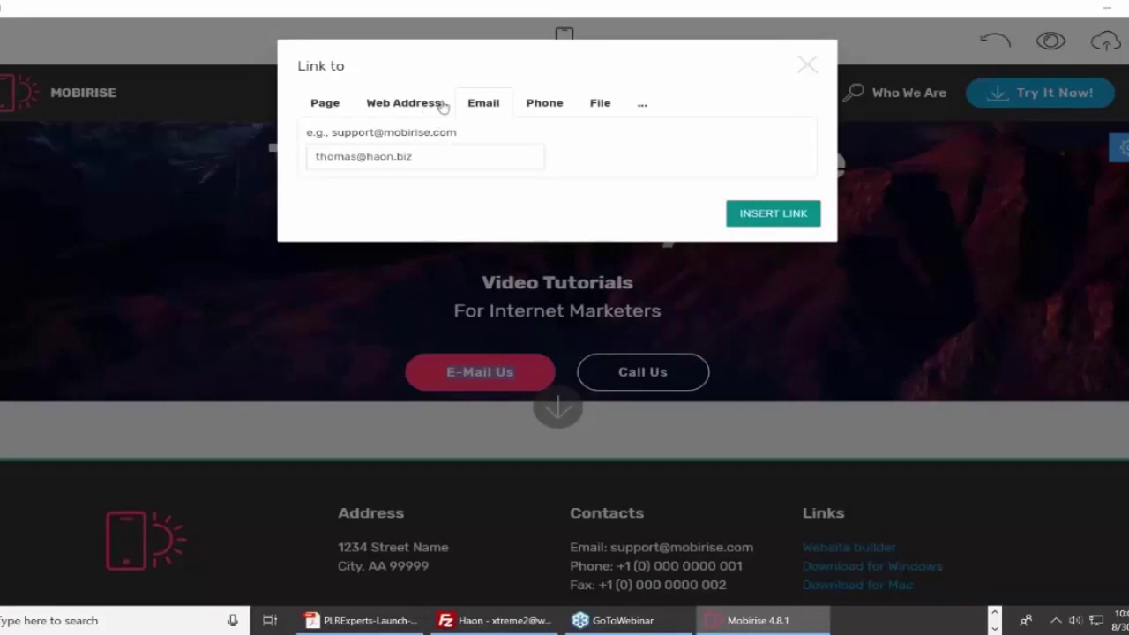
left_click(397, 110)
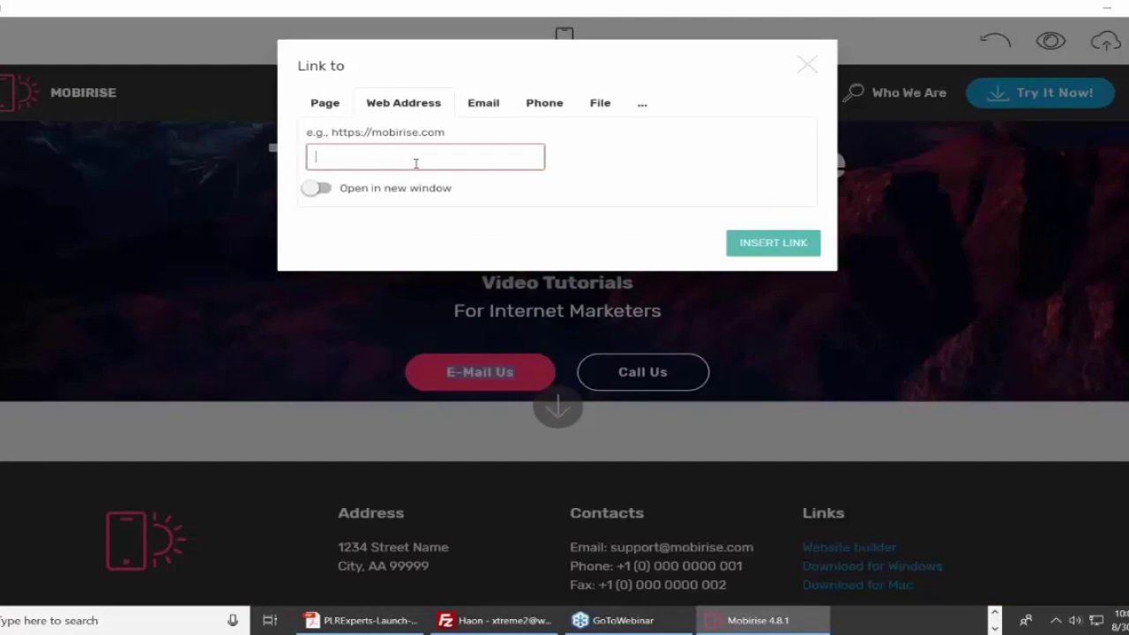
type("haon.biz")
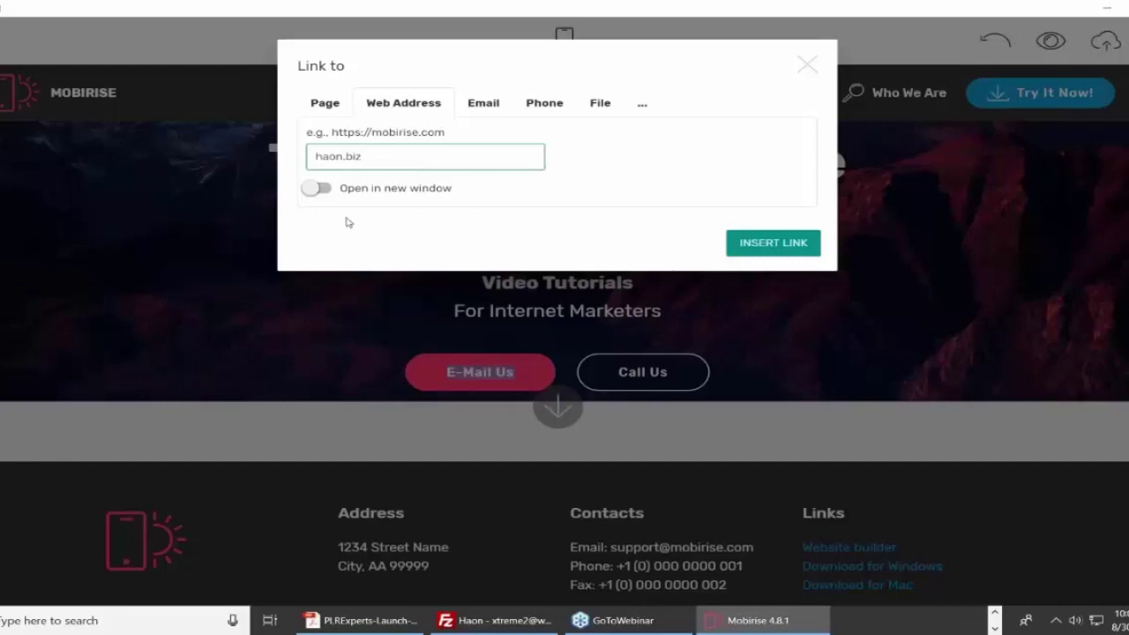
left_click(327, 190)
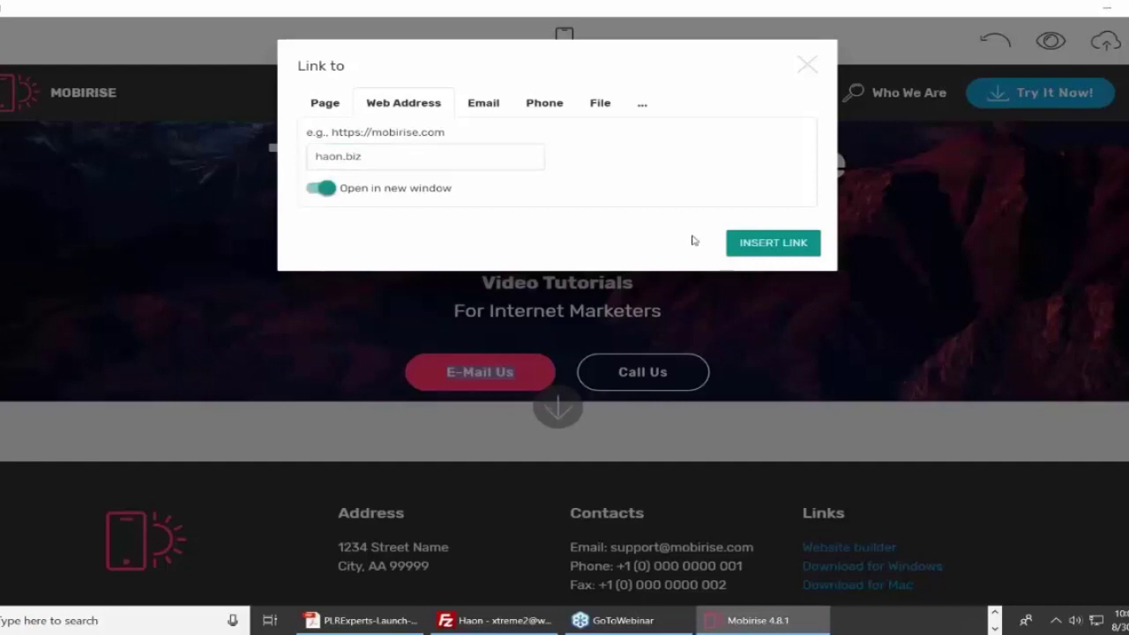
left_click(772, 242)
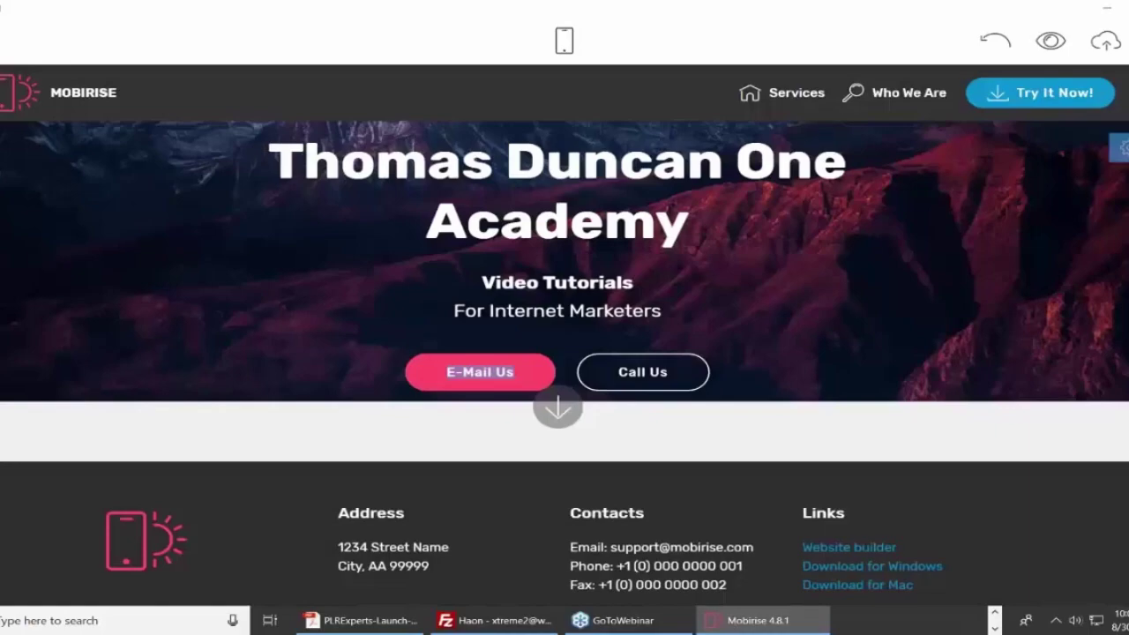
Replace the button's label with 'Visit Us'.
left_click(521, 374)
left_click_drag(521, 374, 439, 375)
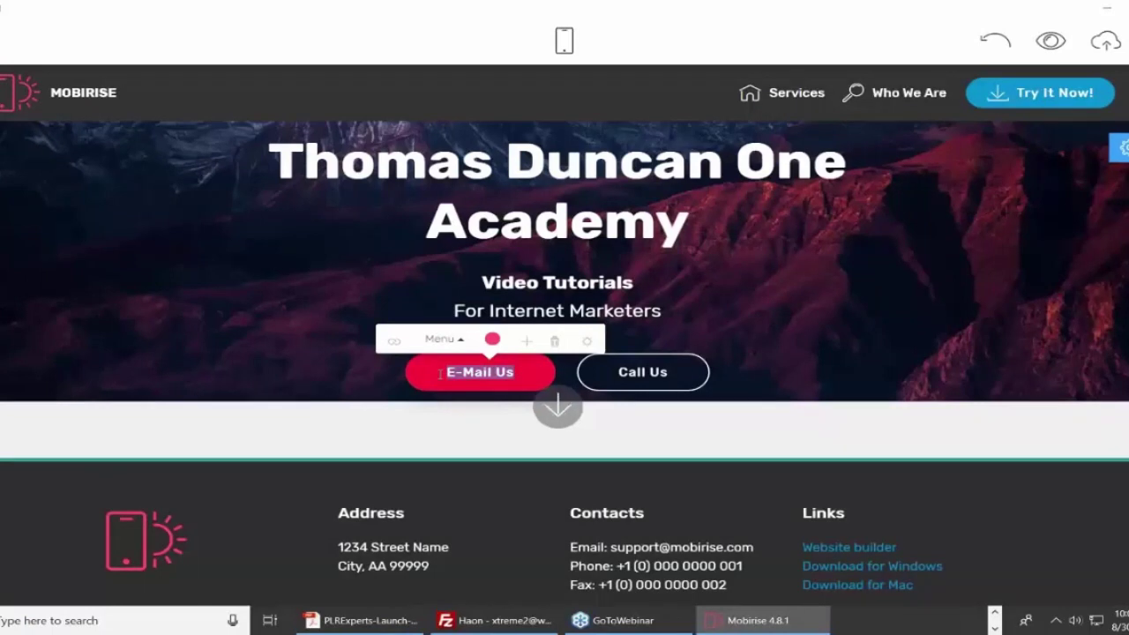
type("Vis")
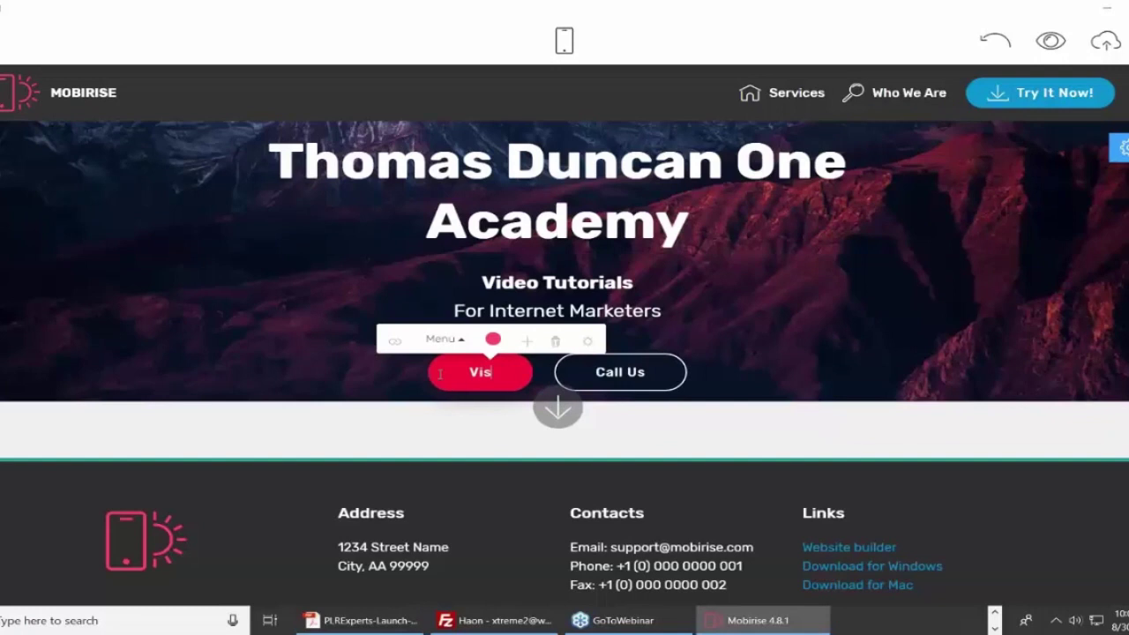
type("it Us")
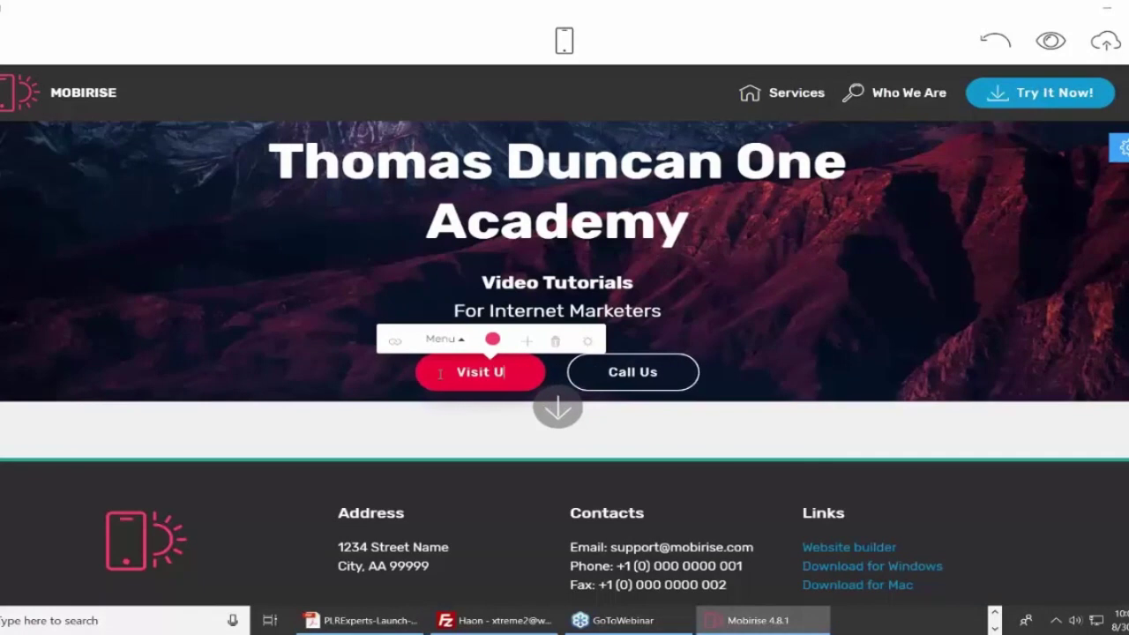
Change the Call Us button's link from the phone number to the owner's e-mail address.
left_click(636, 373)
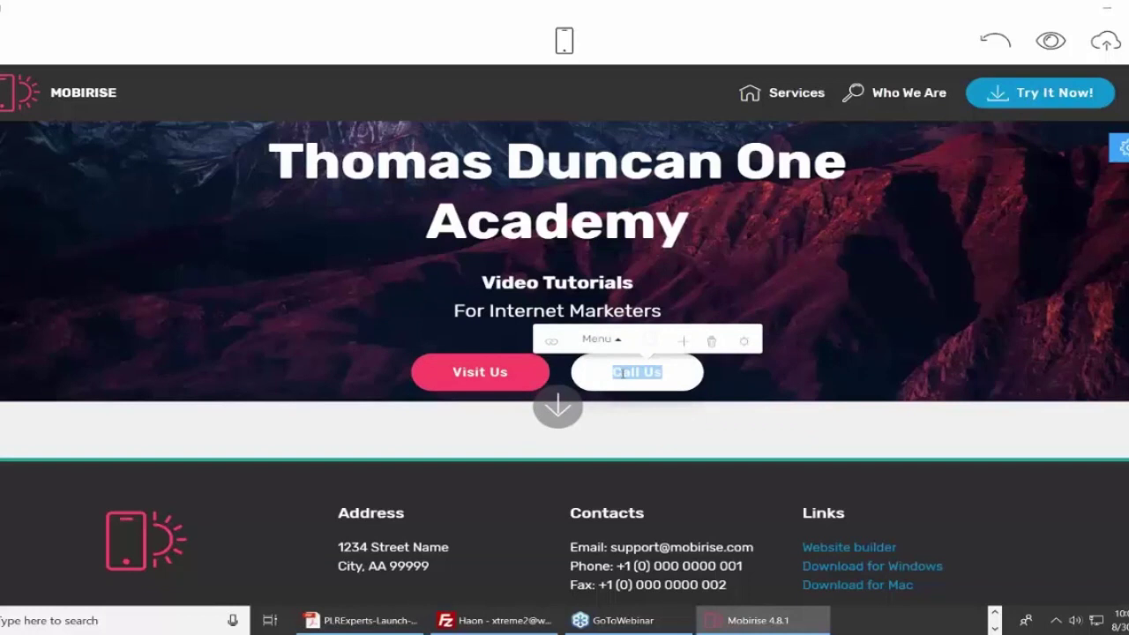
left_click(551, 340)
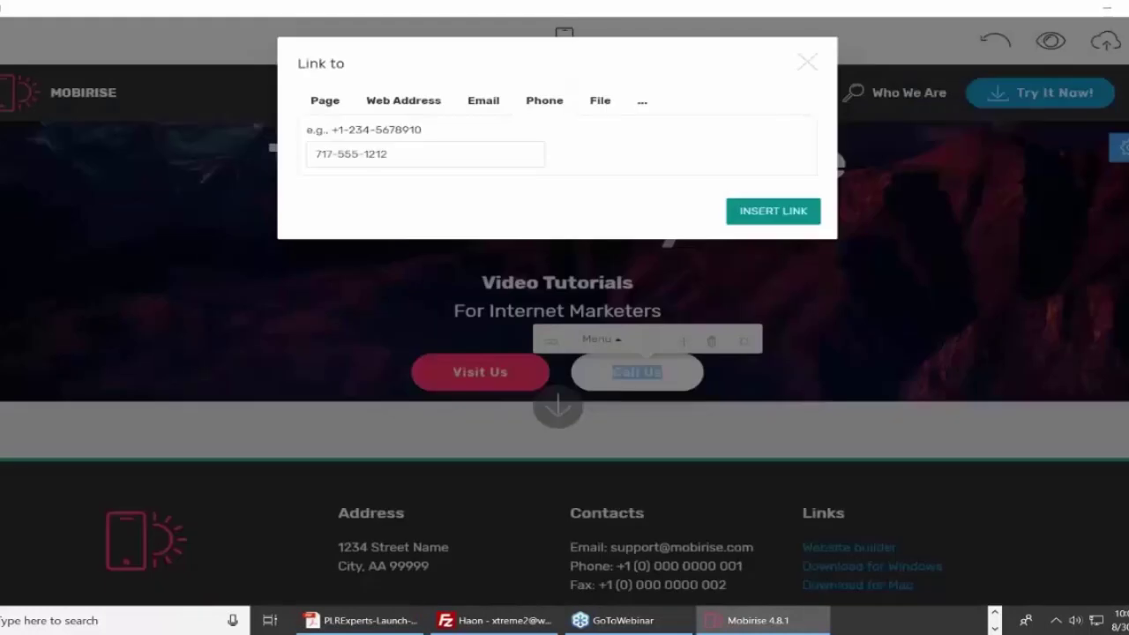
left_click(494, 106)
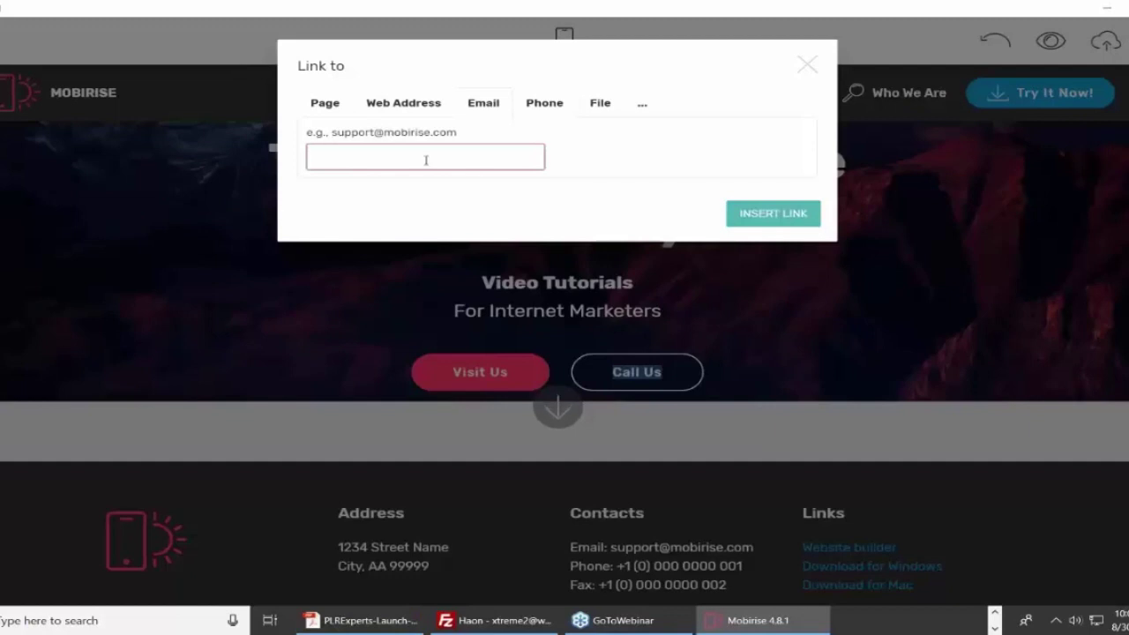
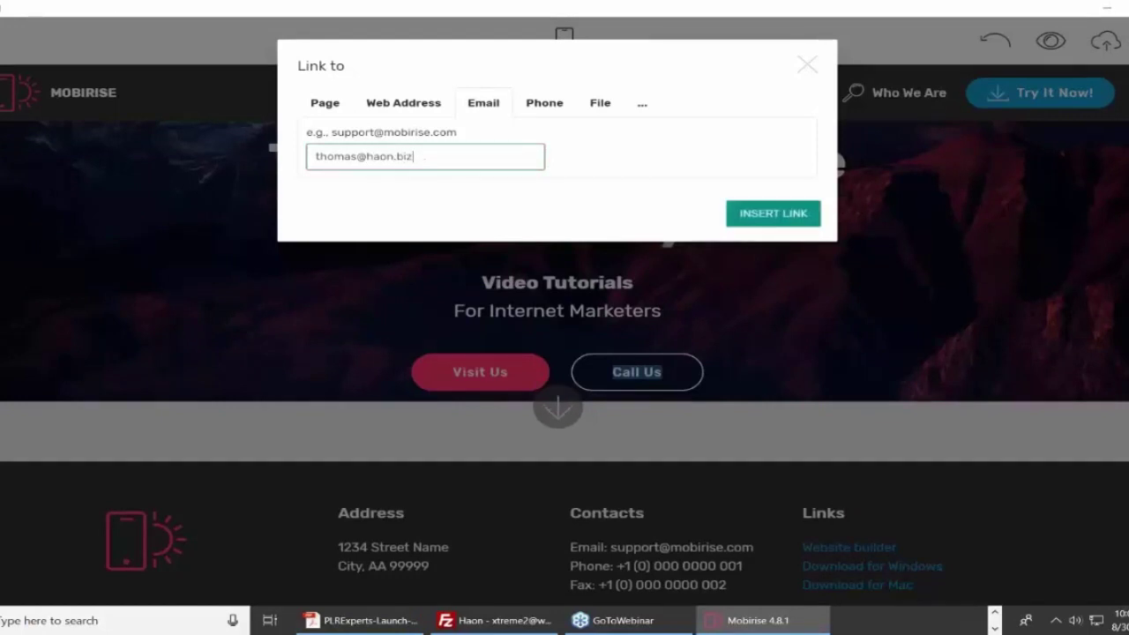
left_click(578, 173)
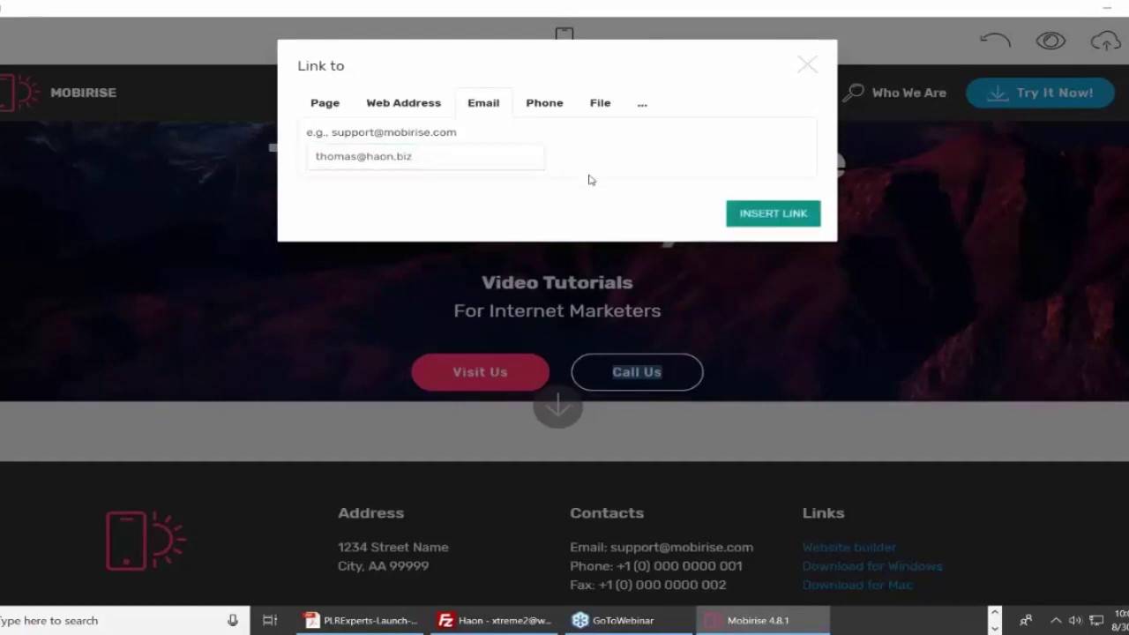
left_click(789, 215)
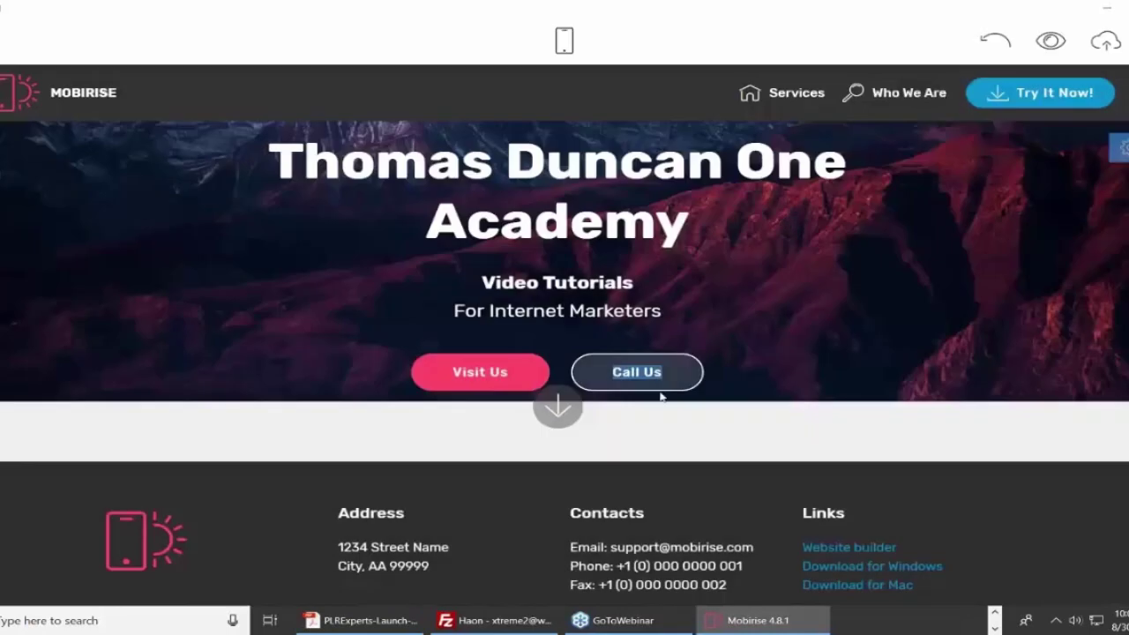
left_click(676, 380)
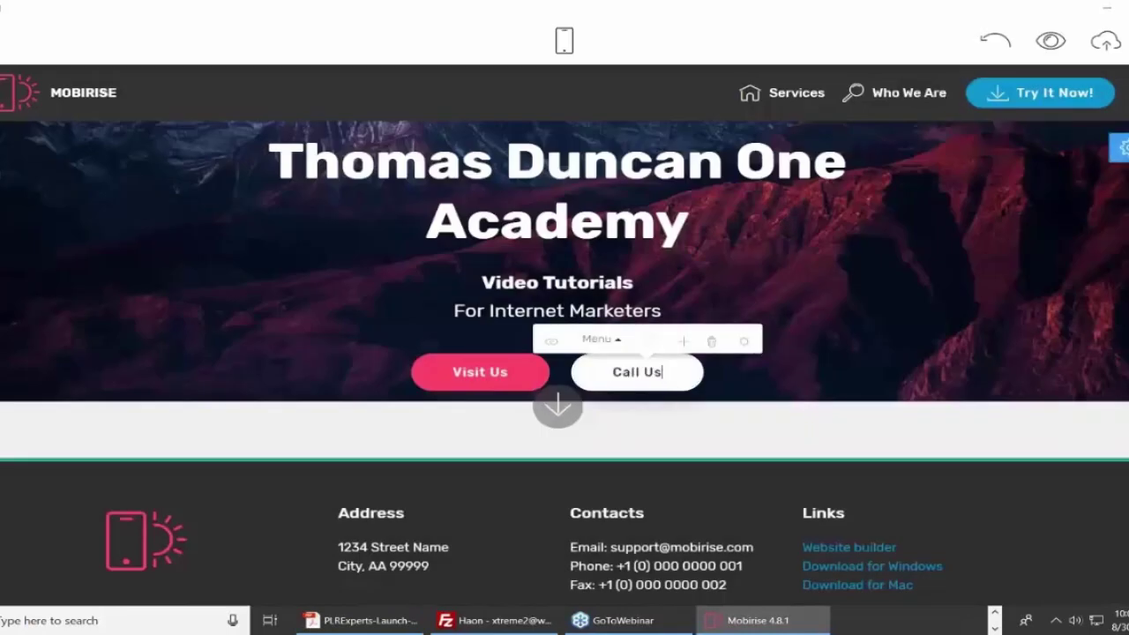
Colour the Call Us button tan and switch off Rounded Buttons in the site styles.
left_click(651, 342)
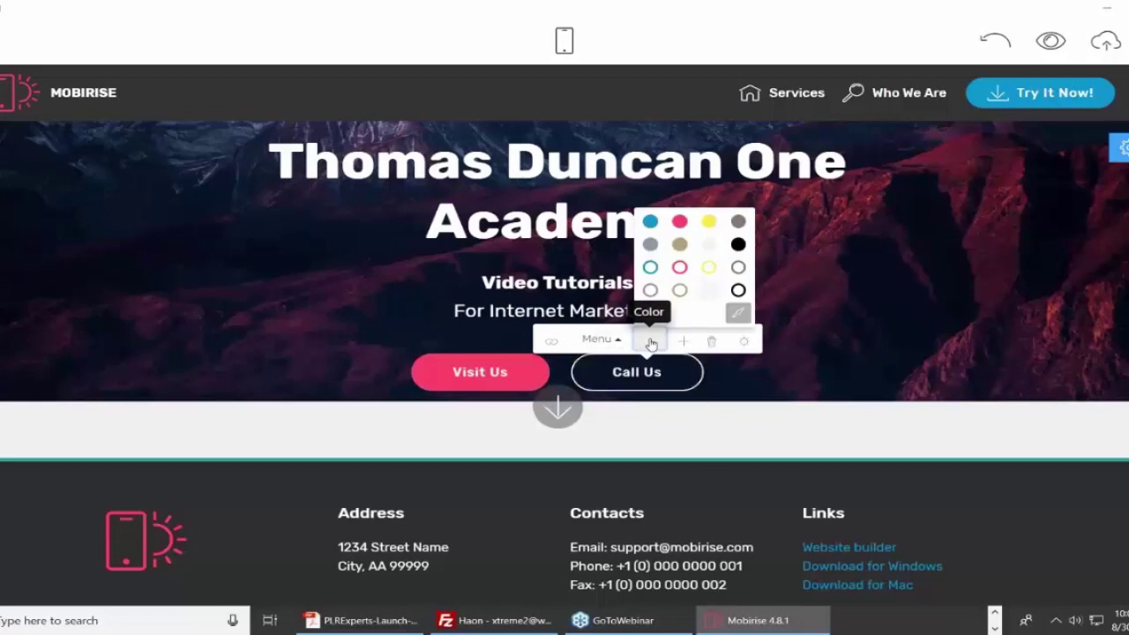
left_click(680, 245)
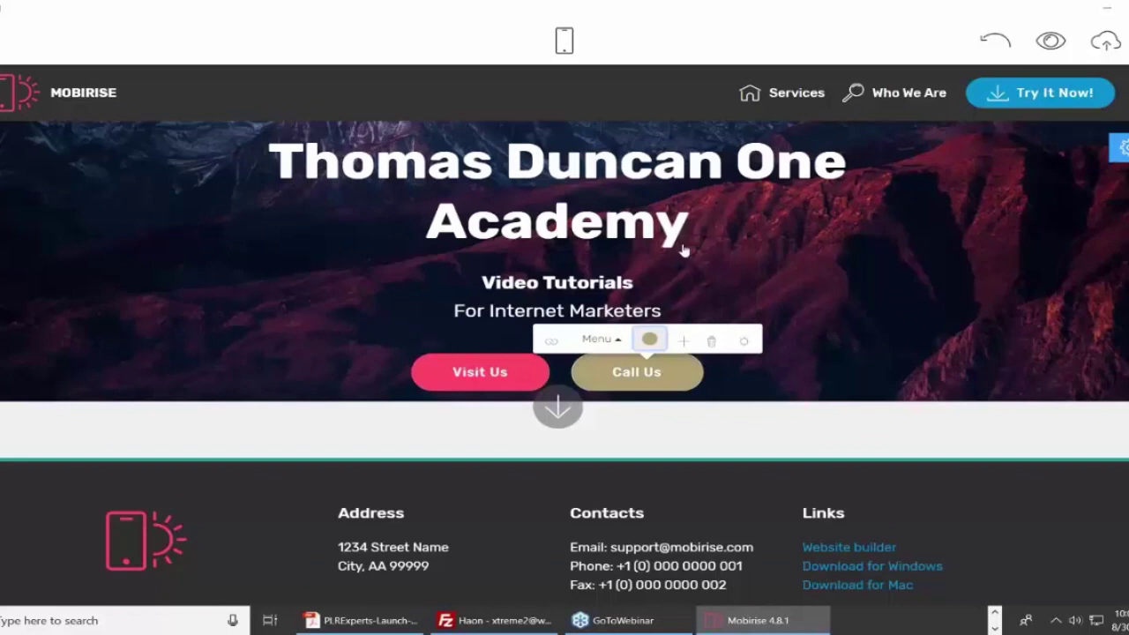
left_click(649, 340)
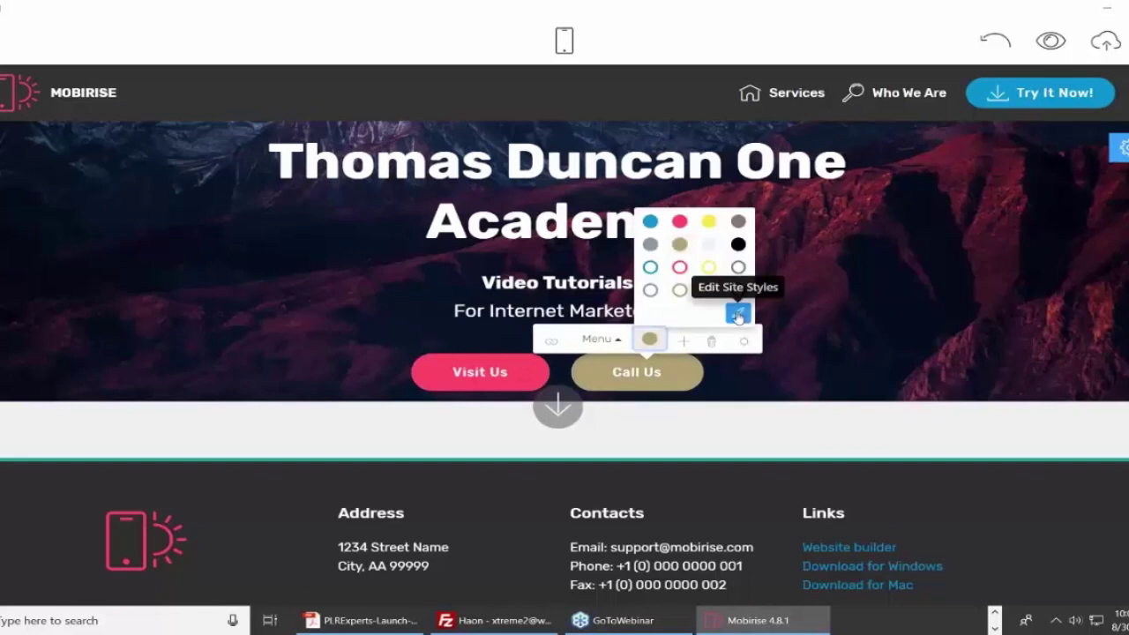
left_click(739, 314)
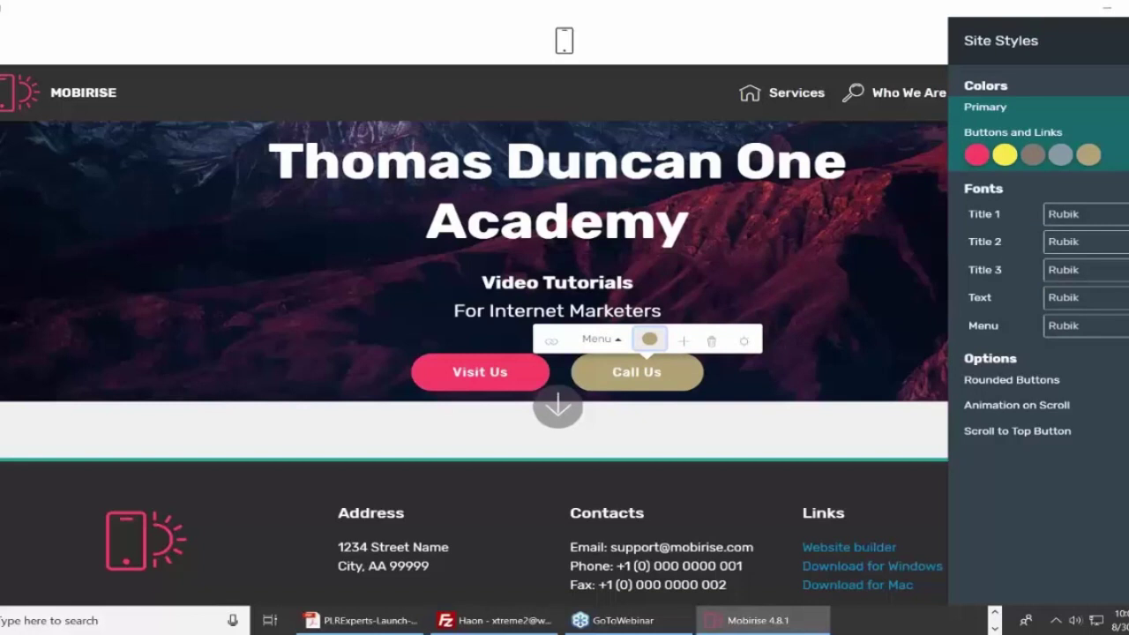
left_click(1011, 380)
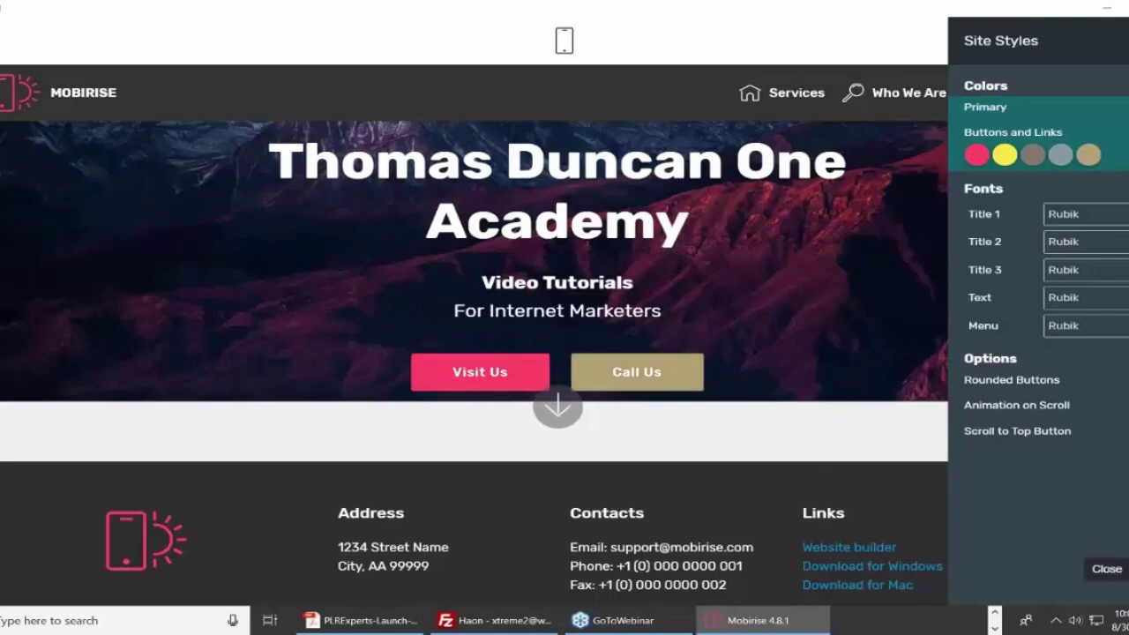
left_click(1106, 568)
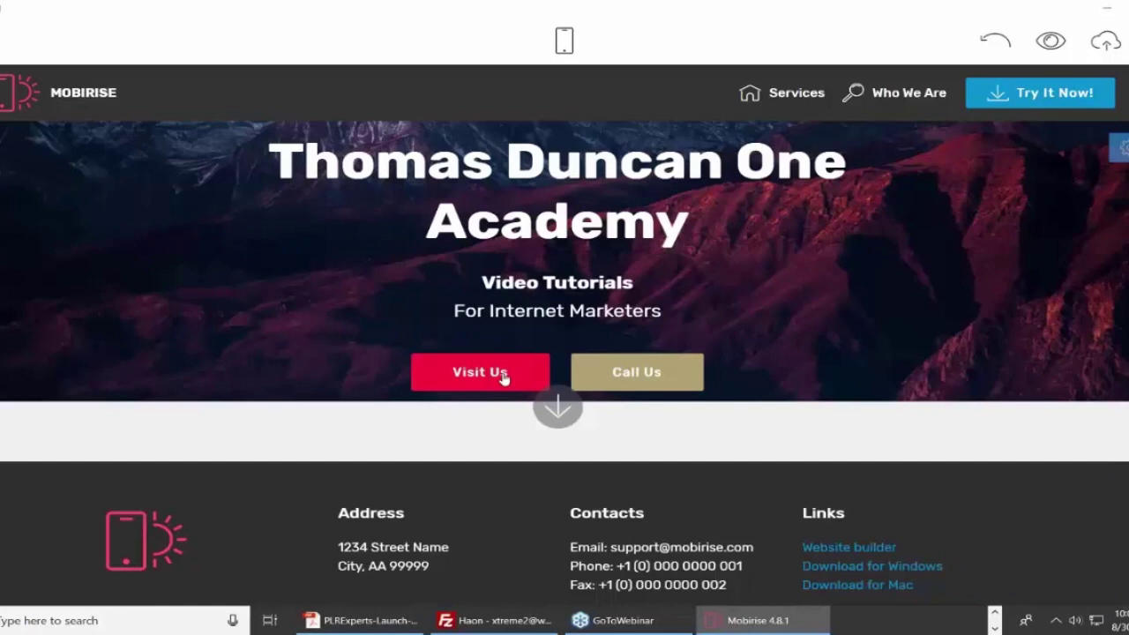
Open the navbar logo's Media Image dialog, leaving Crop Image without changes.
left_click(5, 94)
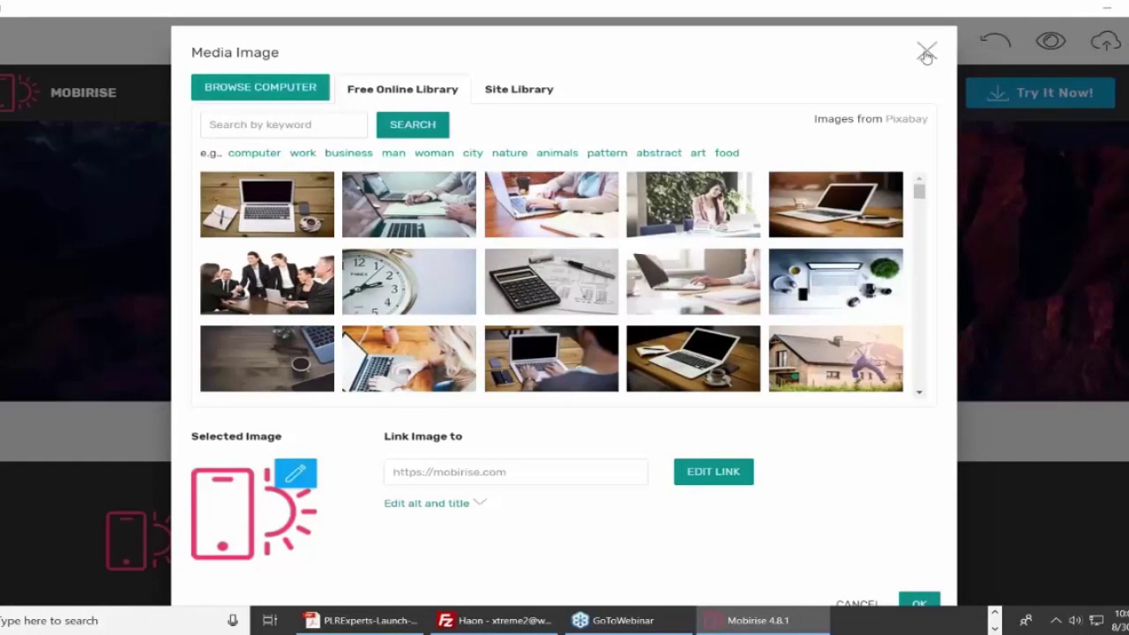
left_click(76, 111)
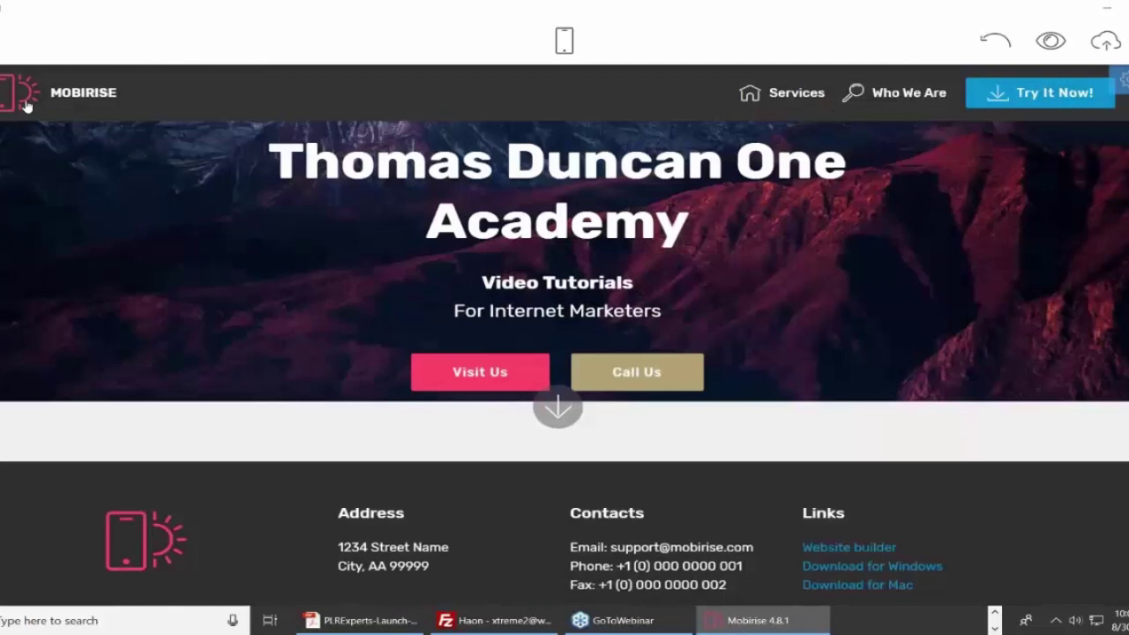
left_click(25, 106)
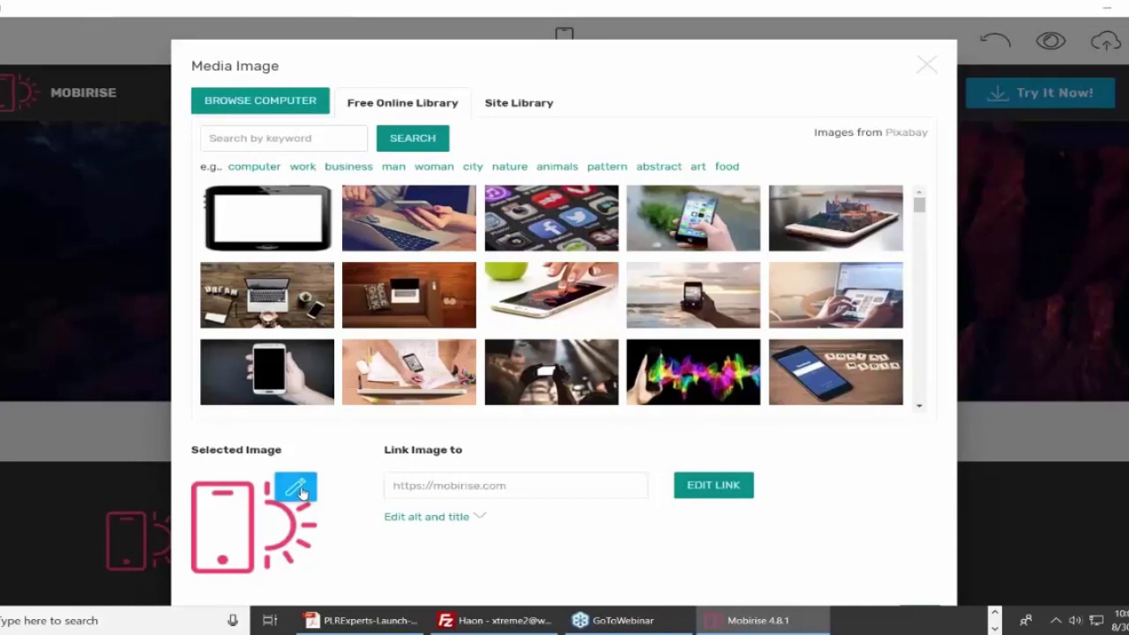
left_click(296, 486)
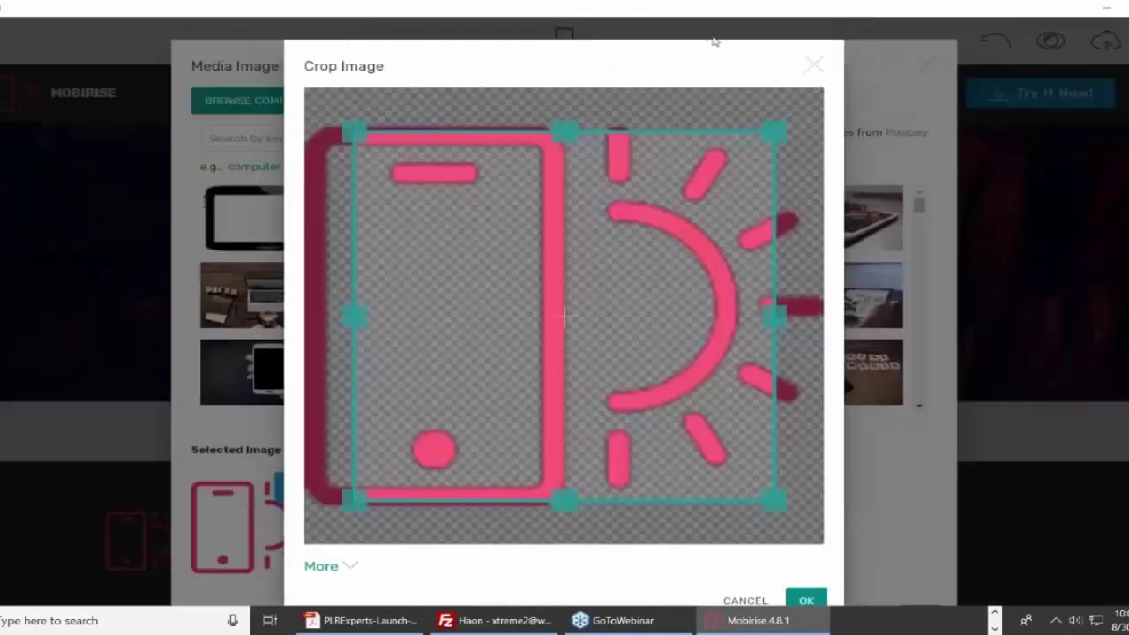
key("Escape")
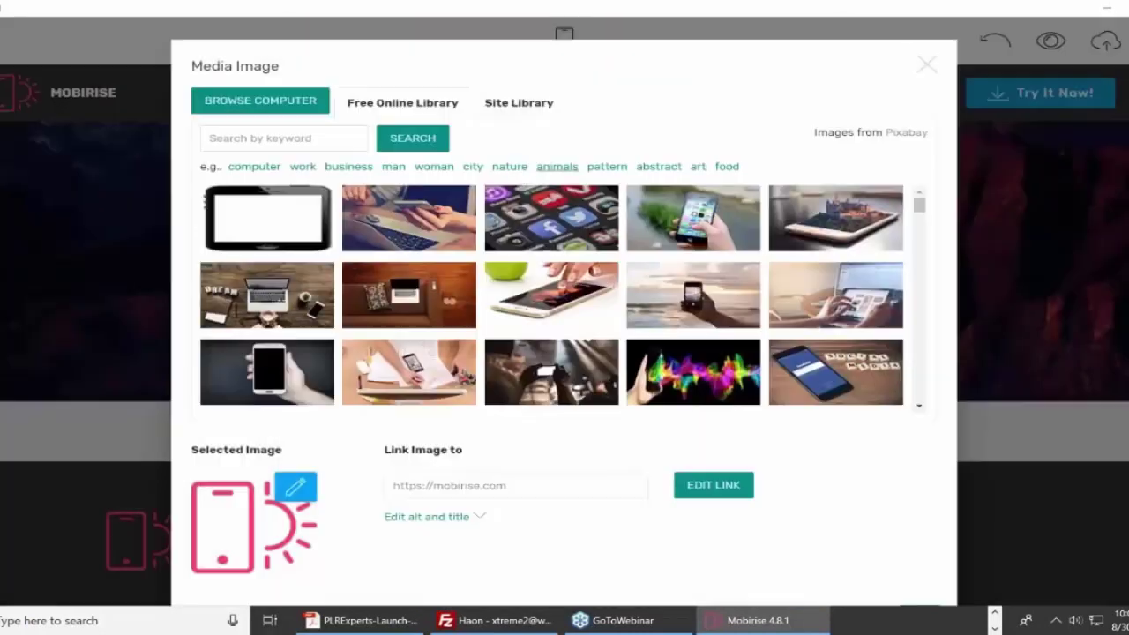
Browse Pixabay work, woman and city photos and pick the first sunset skyline image.
left_click(301, 167)
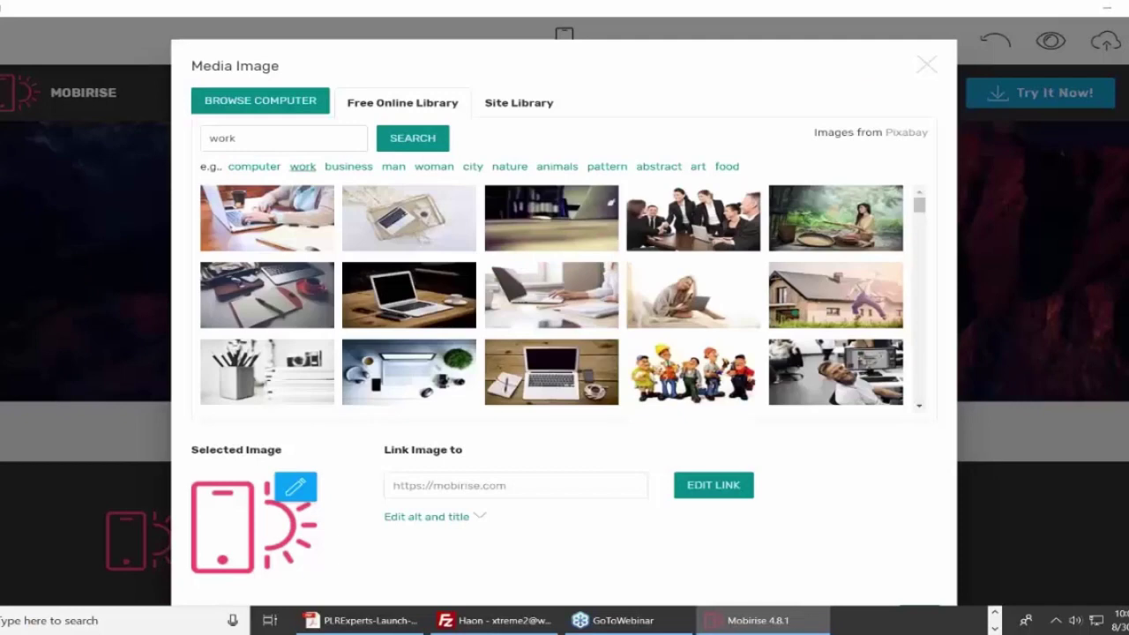
scroll(768, 330, "down", 2)
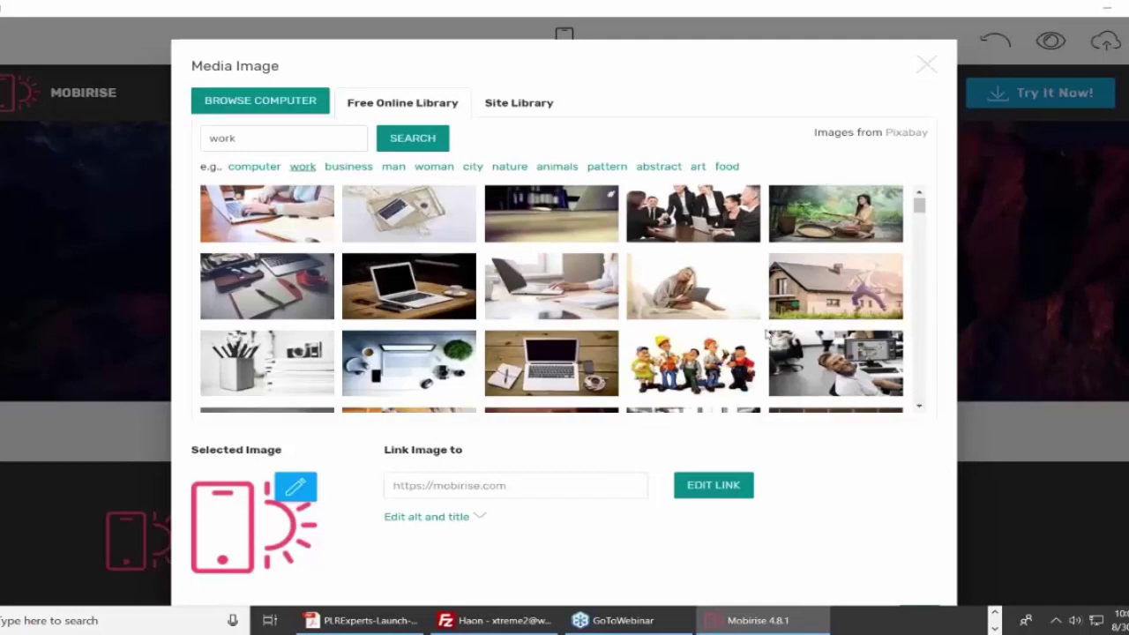
scroll(947, 289, "down", 1)
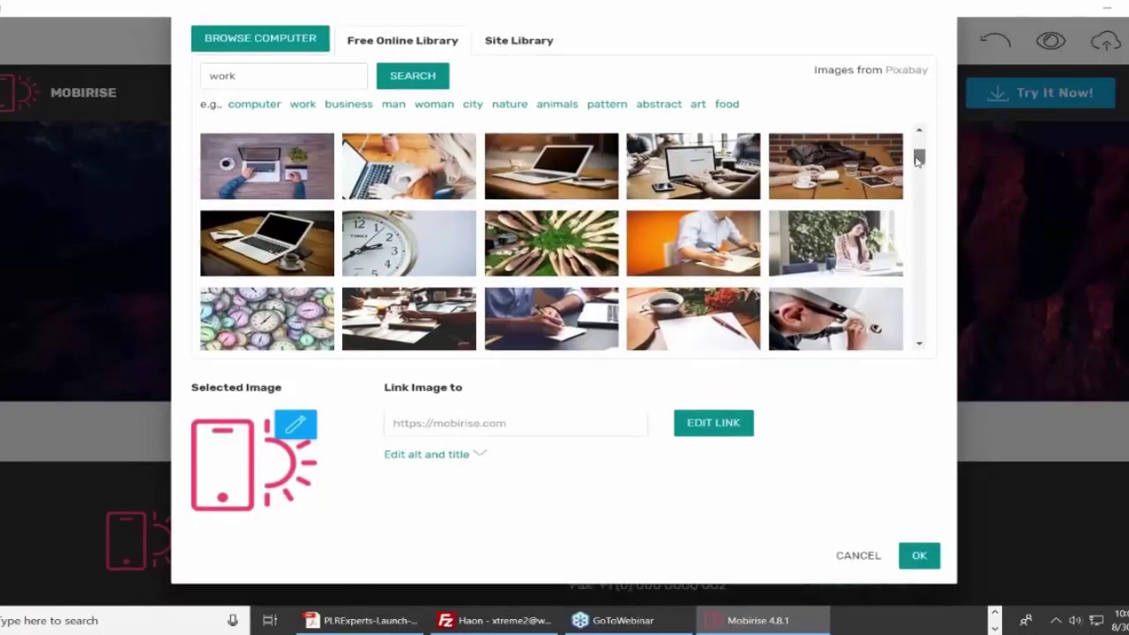
left_click_drag(919, 169, 918, 320)
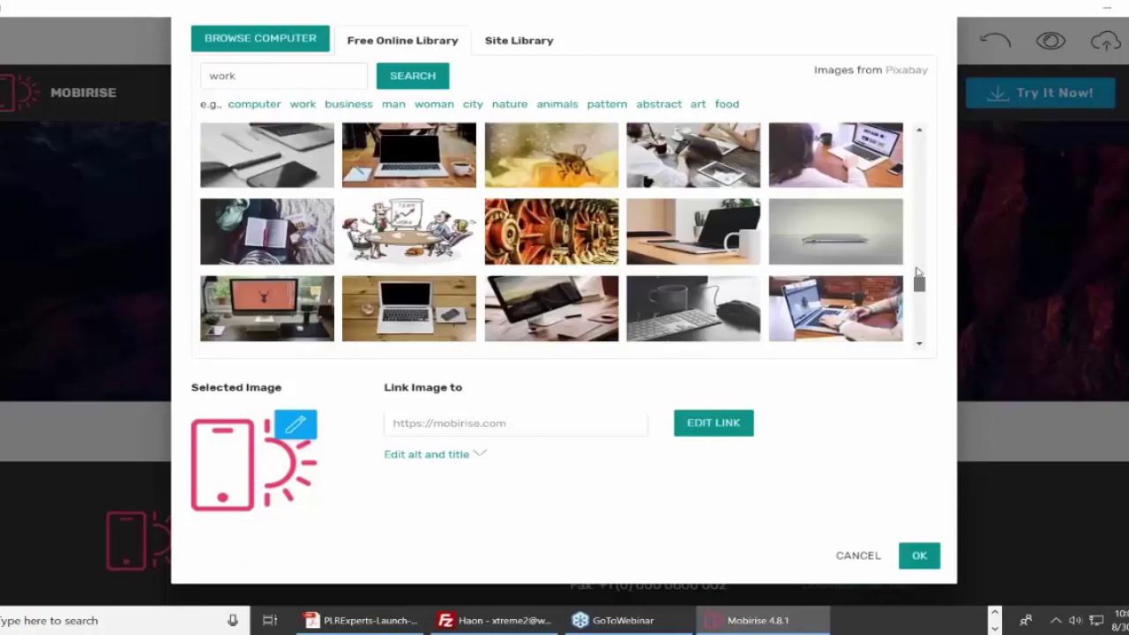
left_click(433, 104)
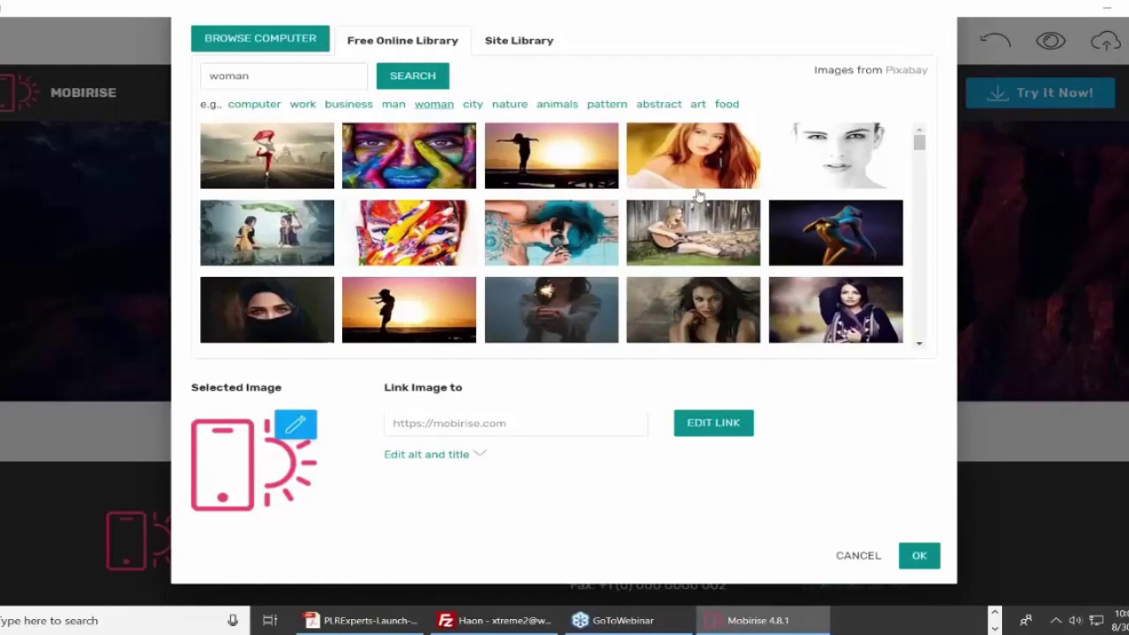
scroll(696, 194, "down", 1)
scroll(696, 194, "down", 2)
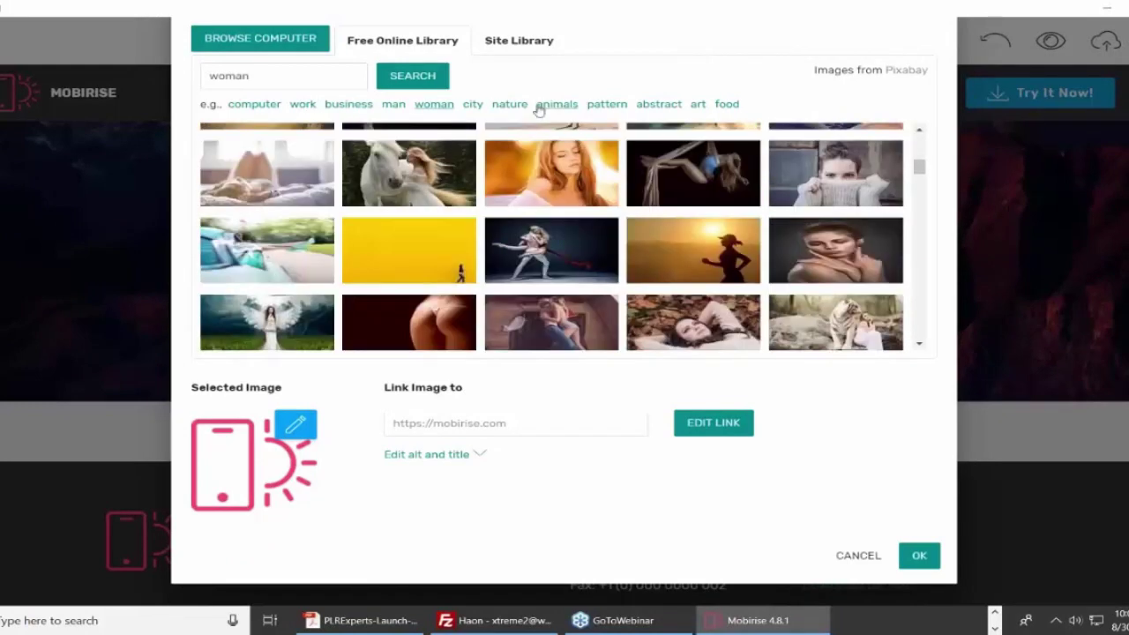
left_click(472, 104)
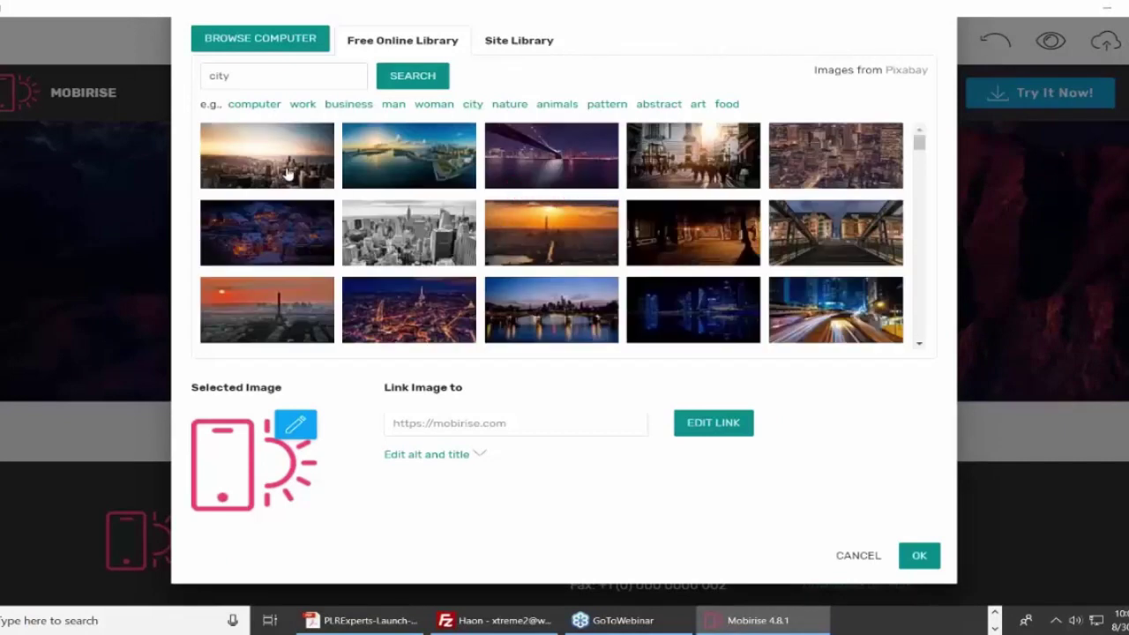
left_click(288, 176)
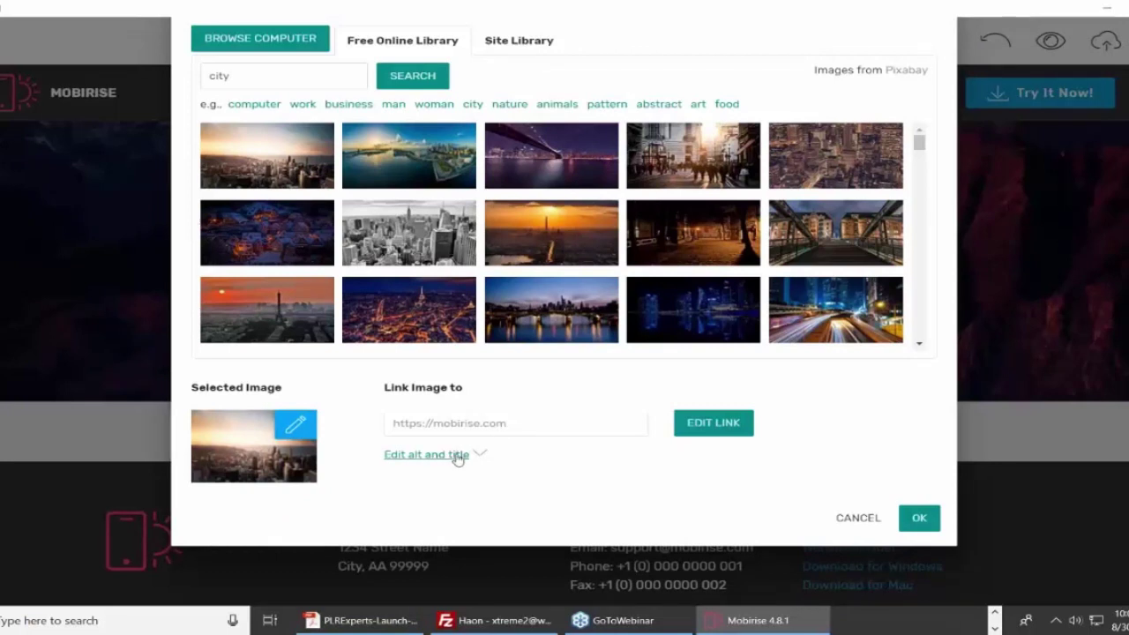
Change the logo image's link from mobirise.com to haon.biz and apply the city photo.
left_click(490, 432)
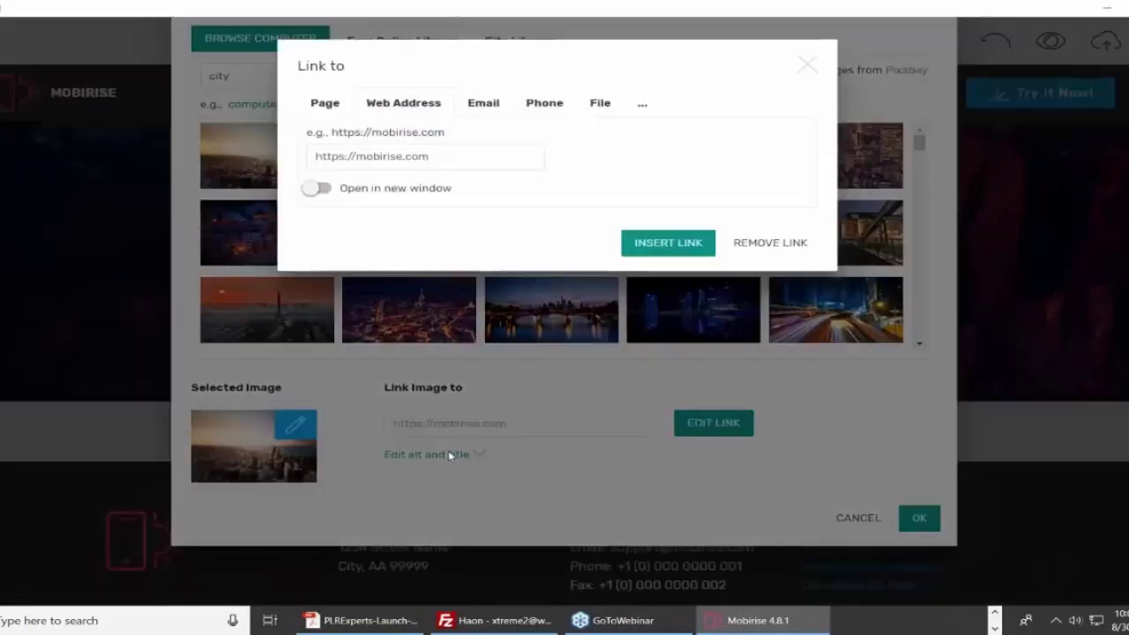
left_click_drag(430, 156, 357, 159)
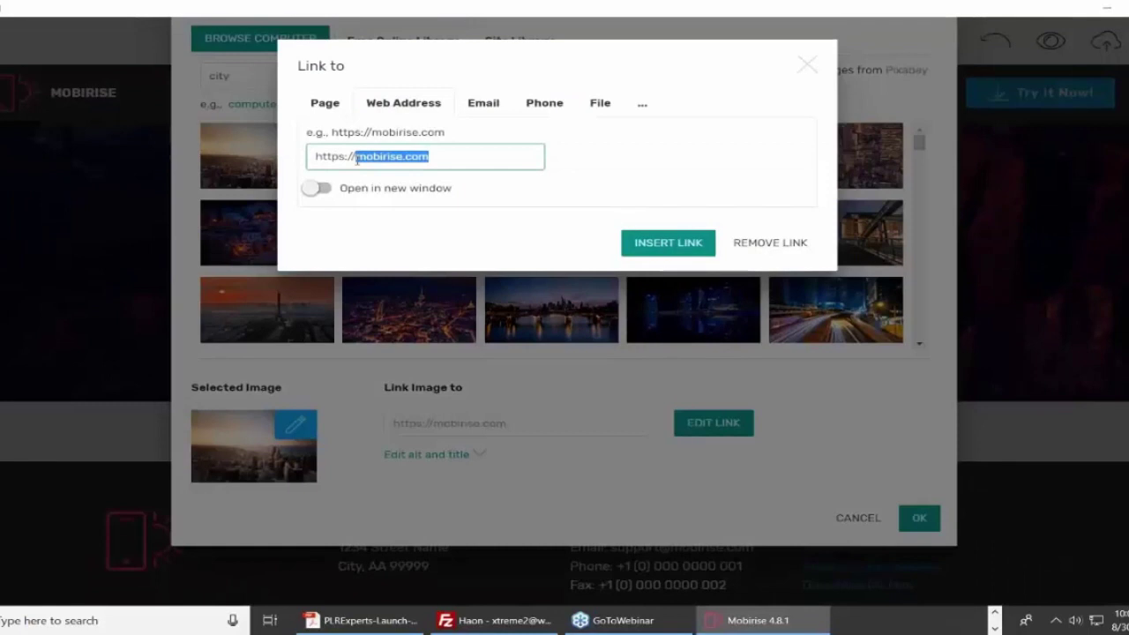
type("hao")
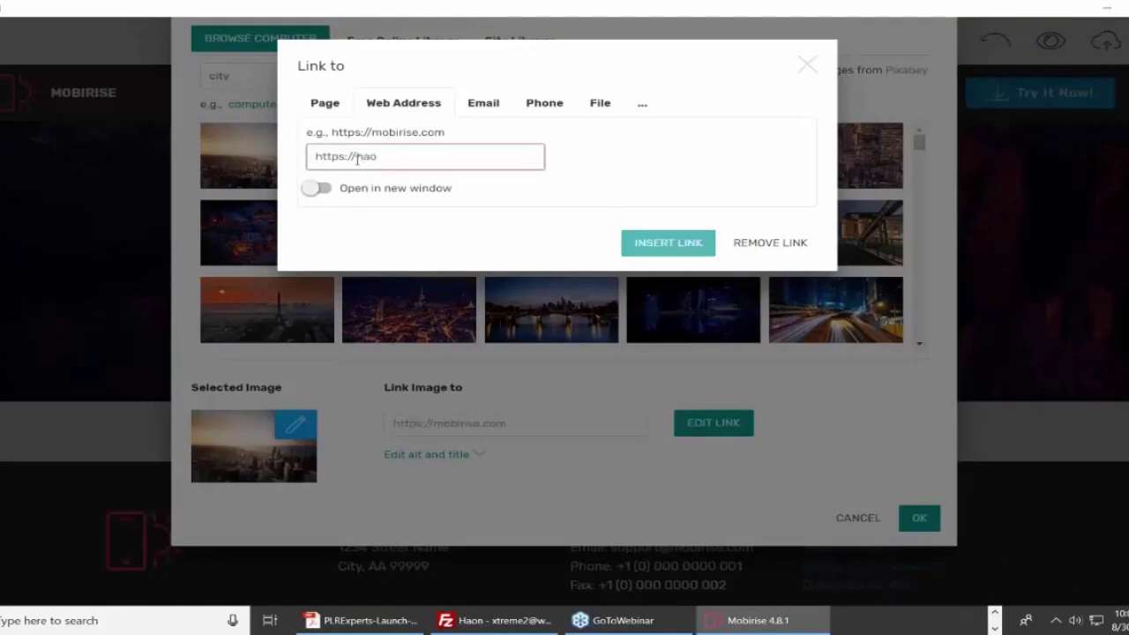
type("n.biz")
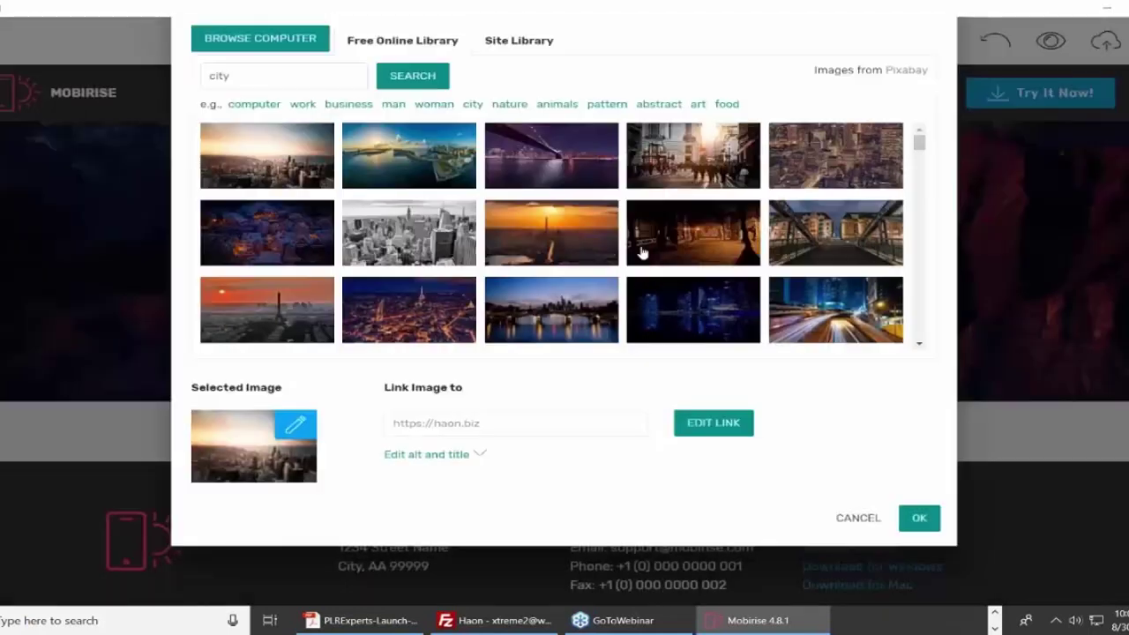
left_click(917, 520)
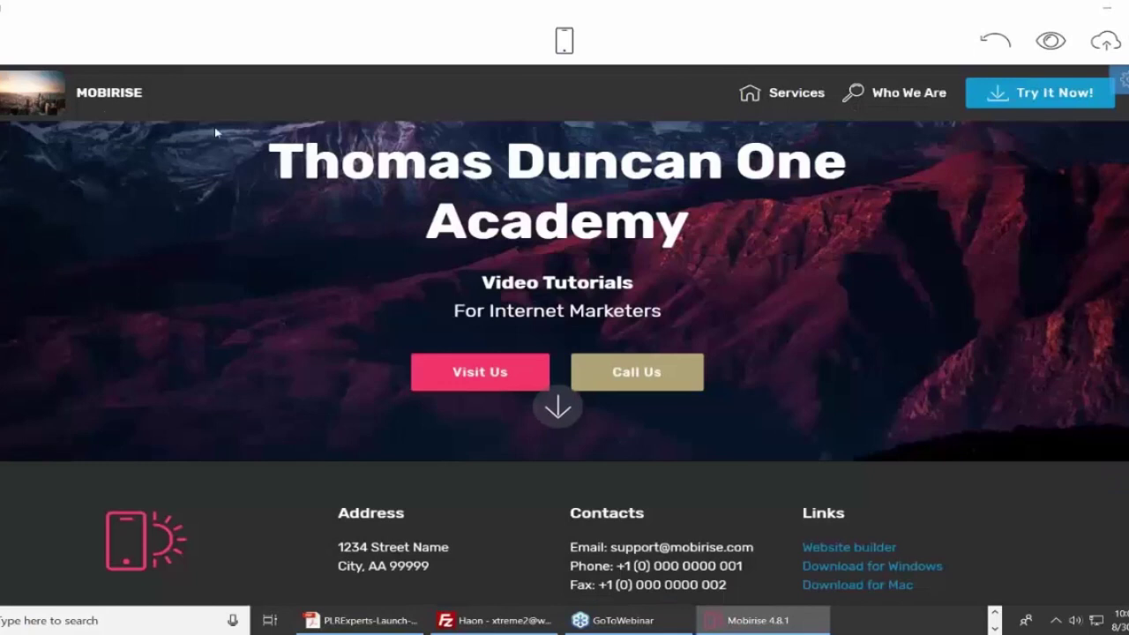
Swap the magnifier beside Who We Are for the mobile phone icon.
double_click(115, 94)
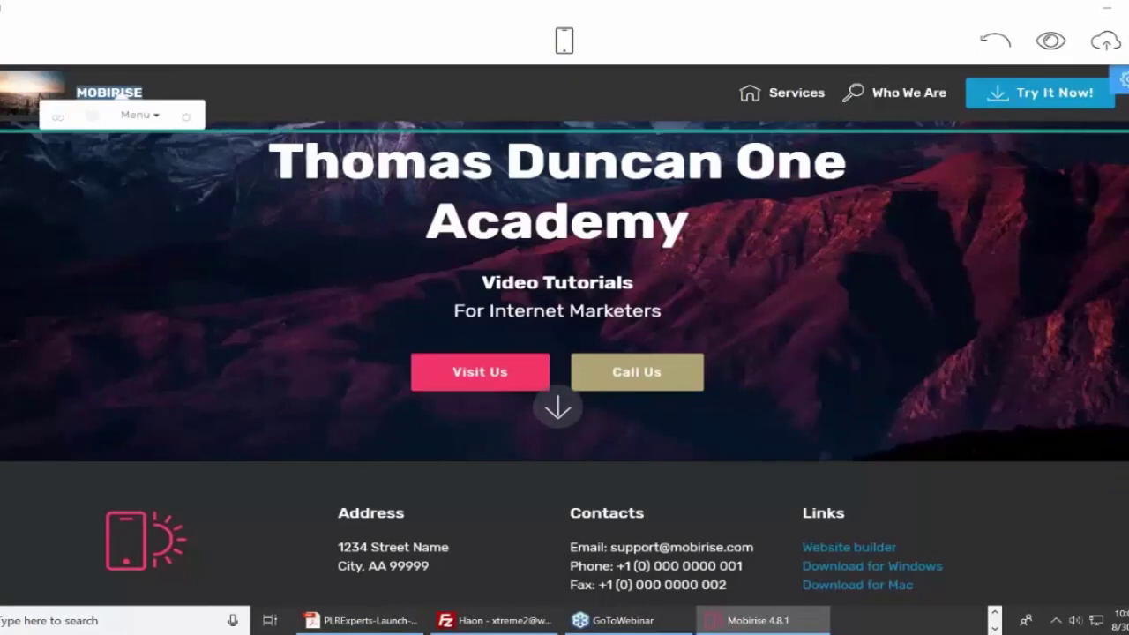
left_click(211, 92)
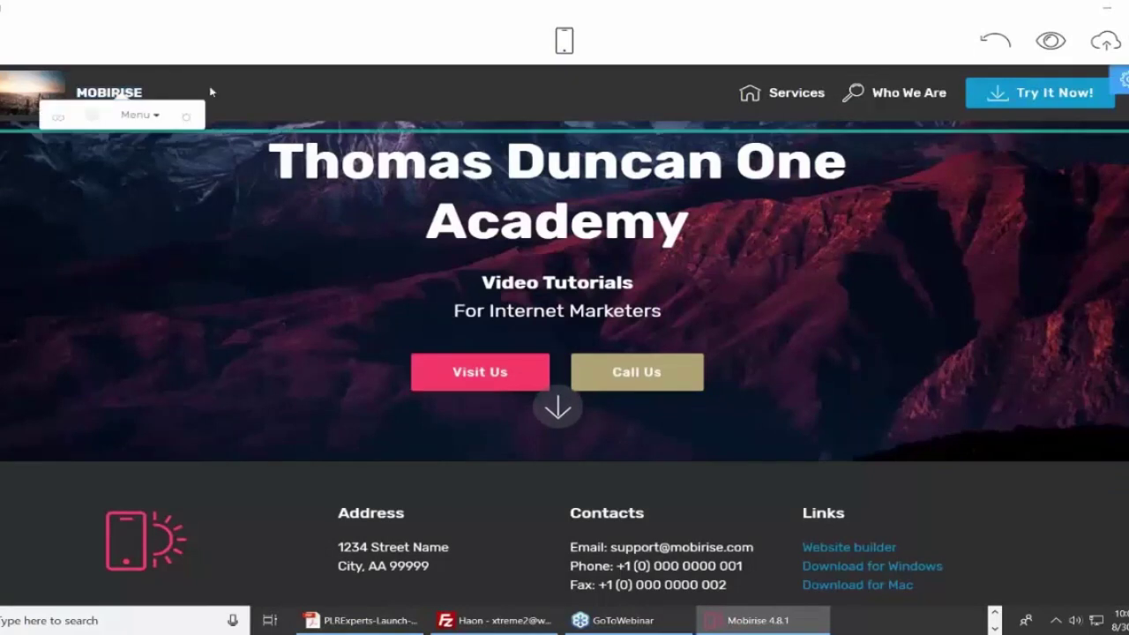
double_click(788, 95)
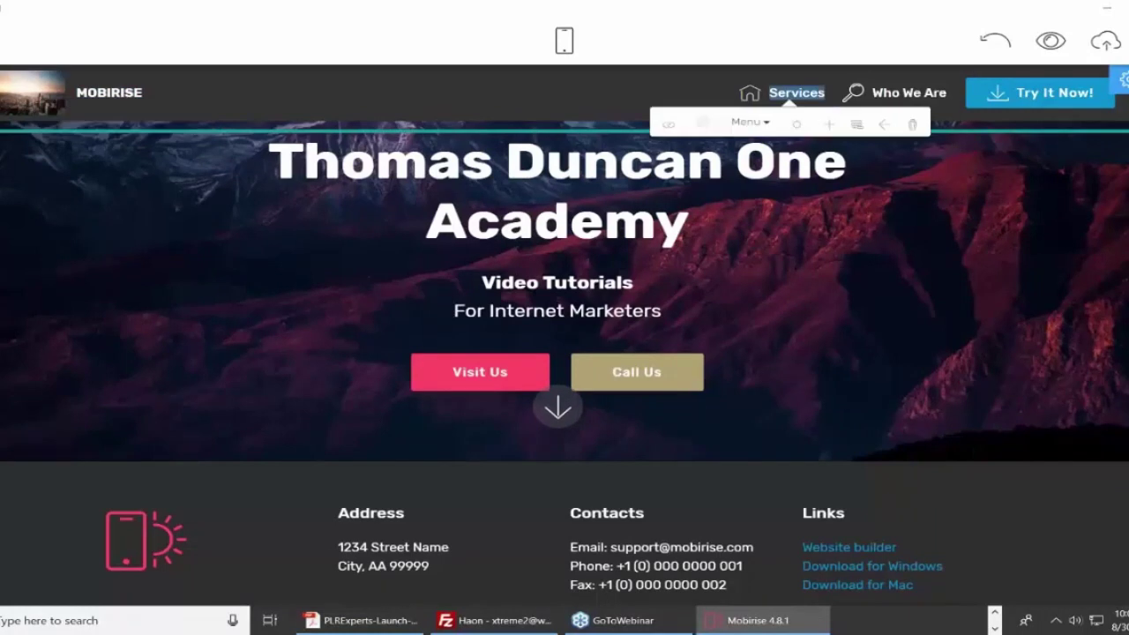
left_click(853, 91)
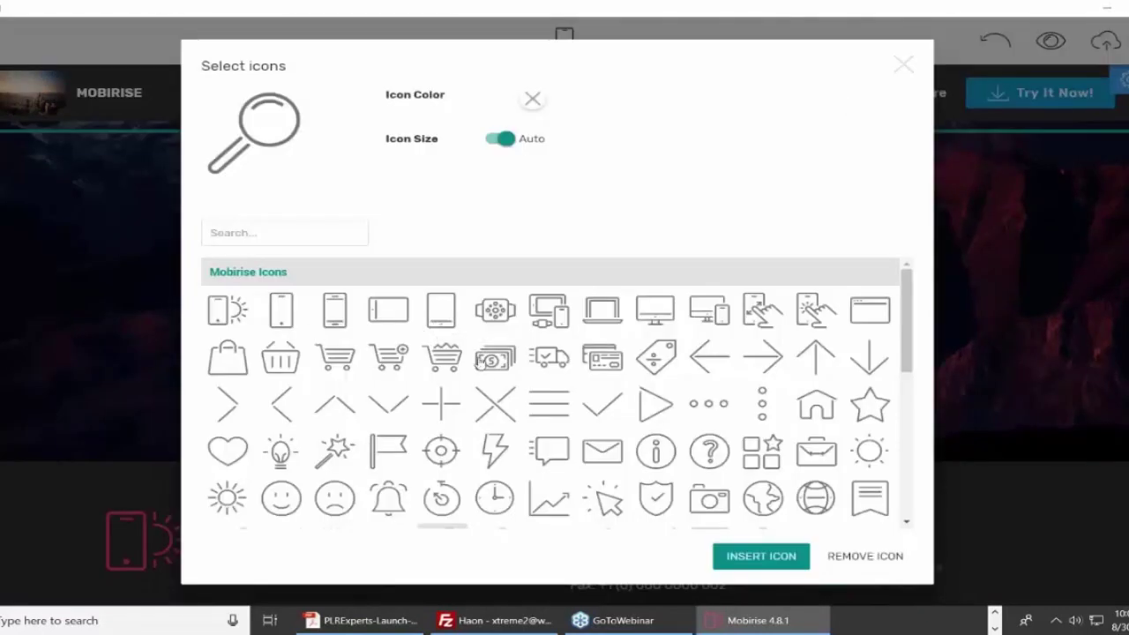
left_click(335, 316)
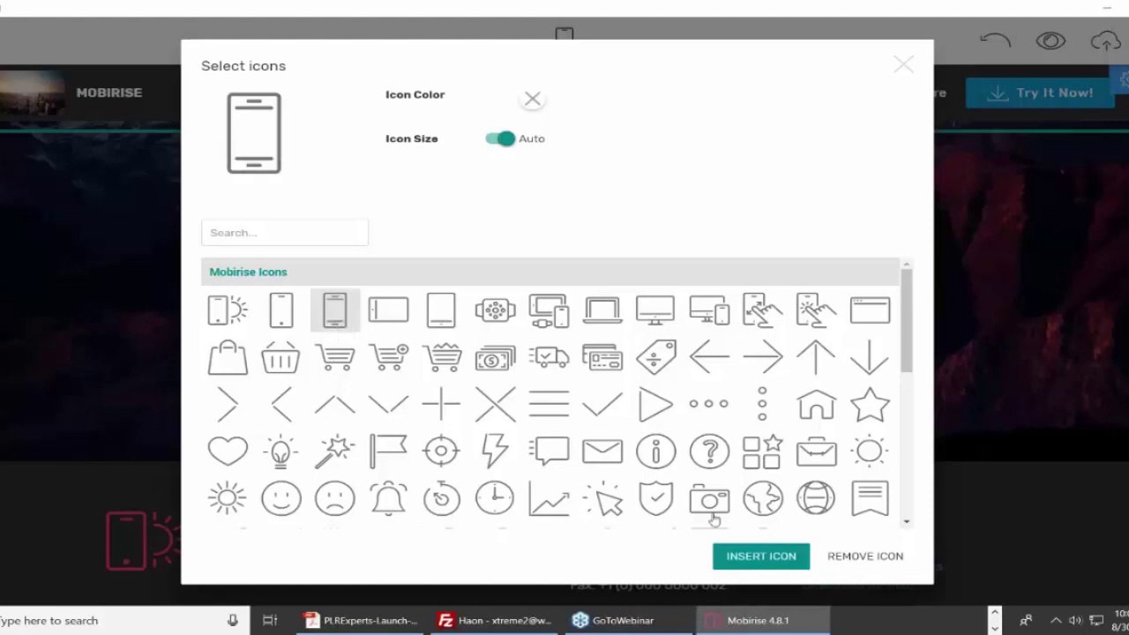
left_click(755, 554)
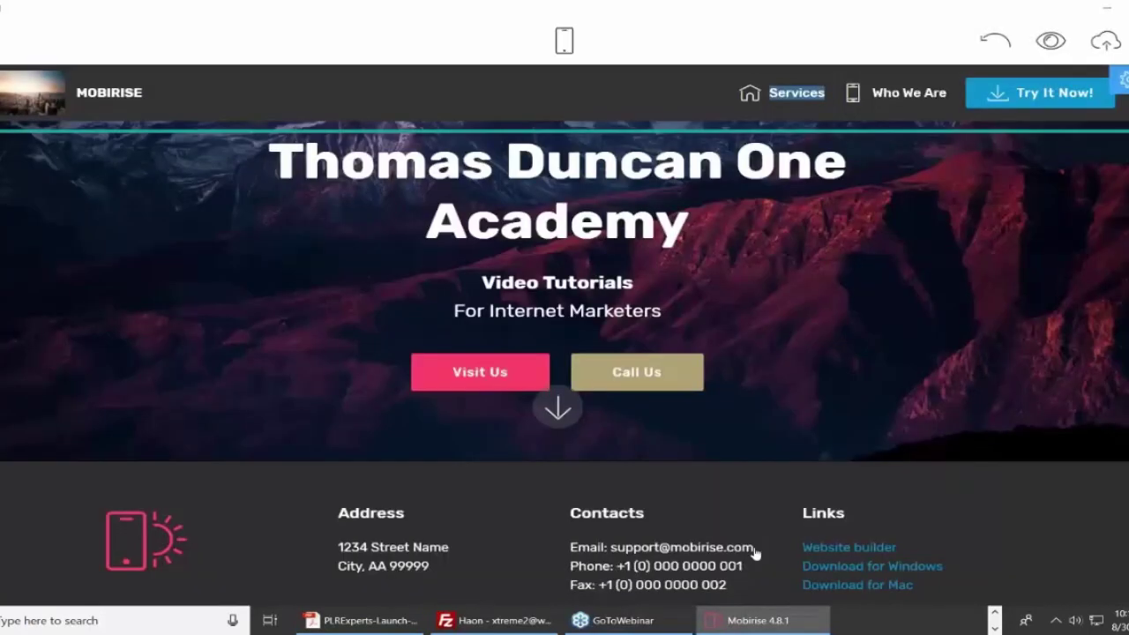
left_click(906, 95)
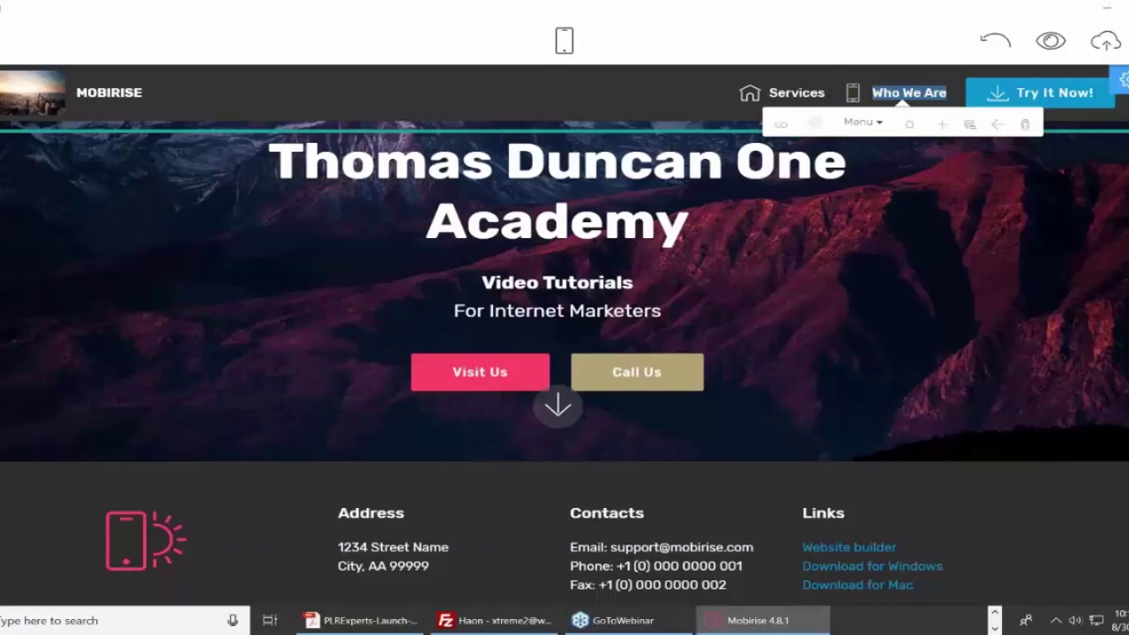
Check the header texts and Block Parameters, then bring up the Blocks panel.
triple_click(933, 280)
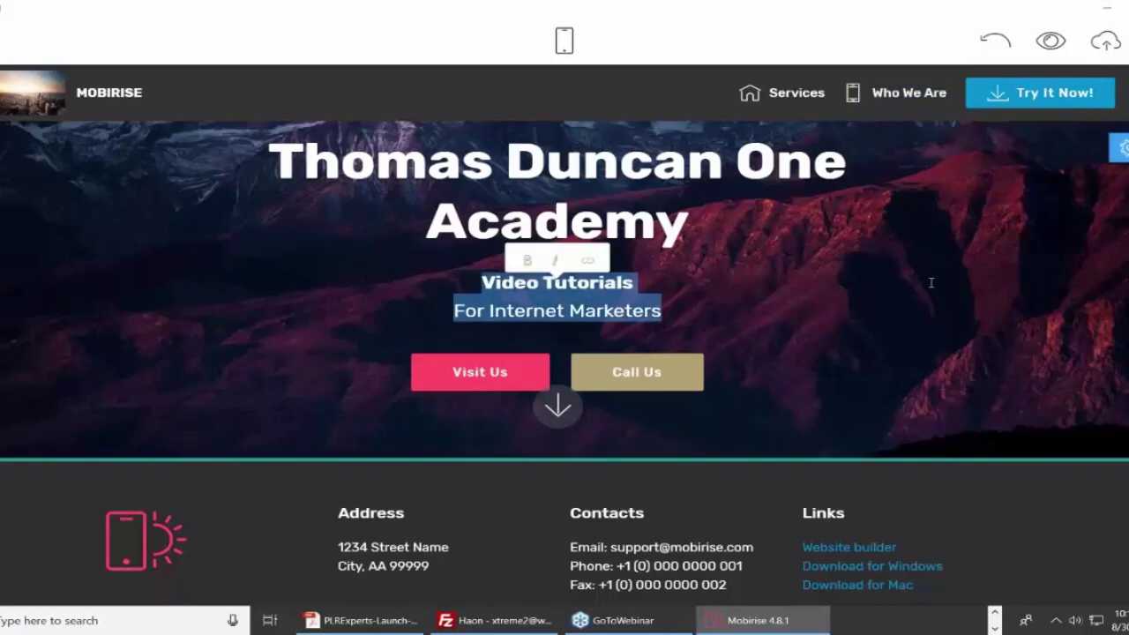
left_click(759, 295)
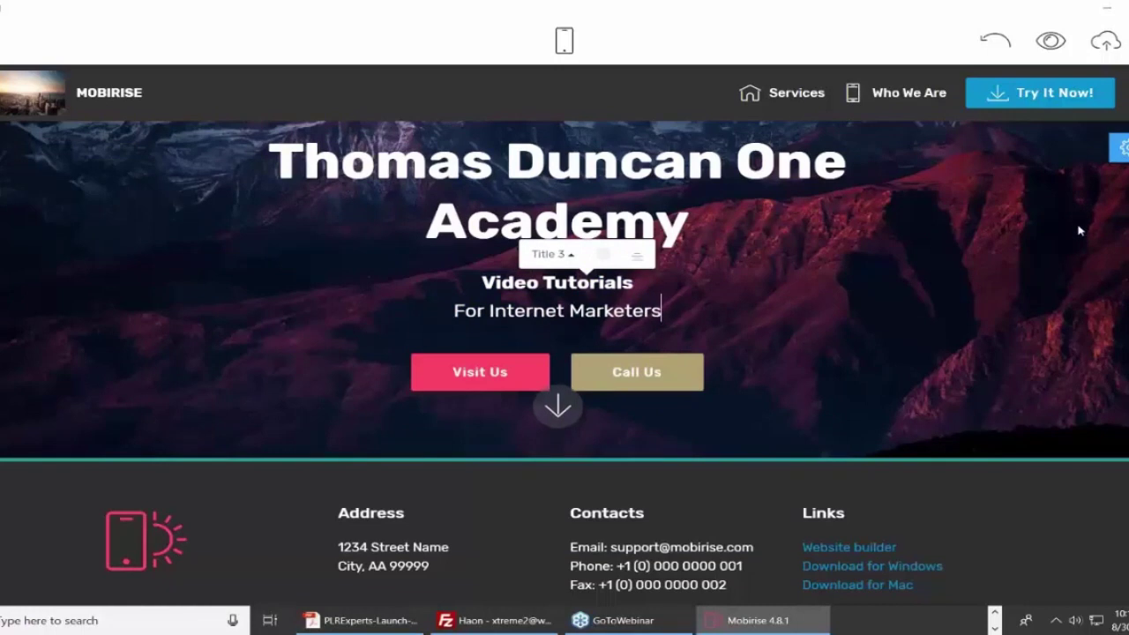
left_click(1122, 148)
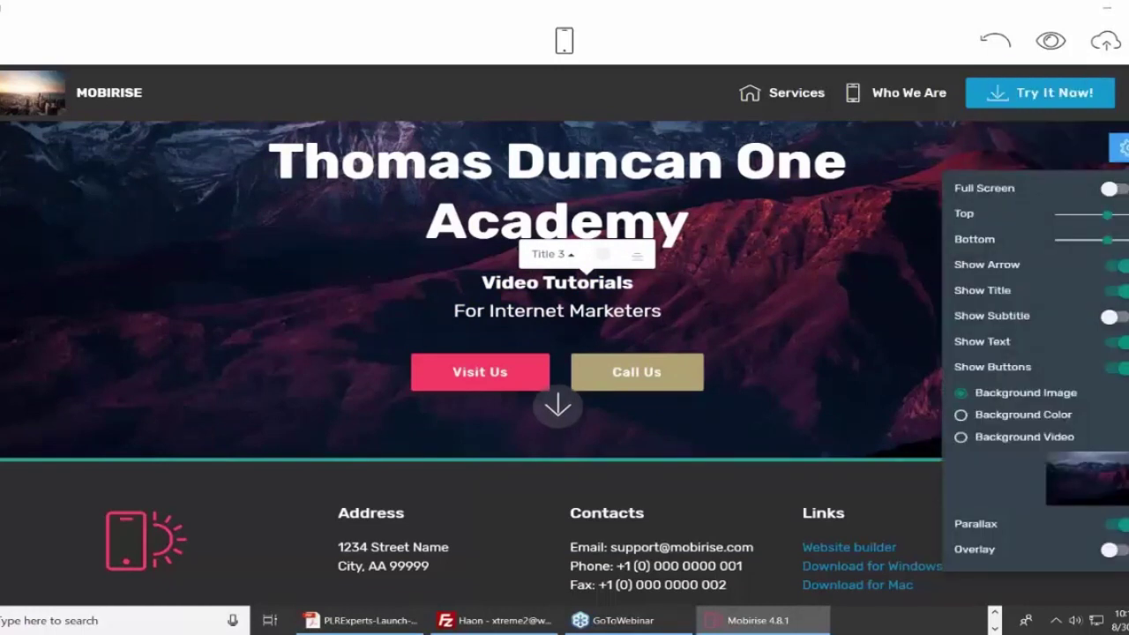
left_click(906, 231)
triple_click(906, 231)
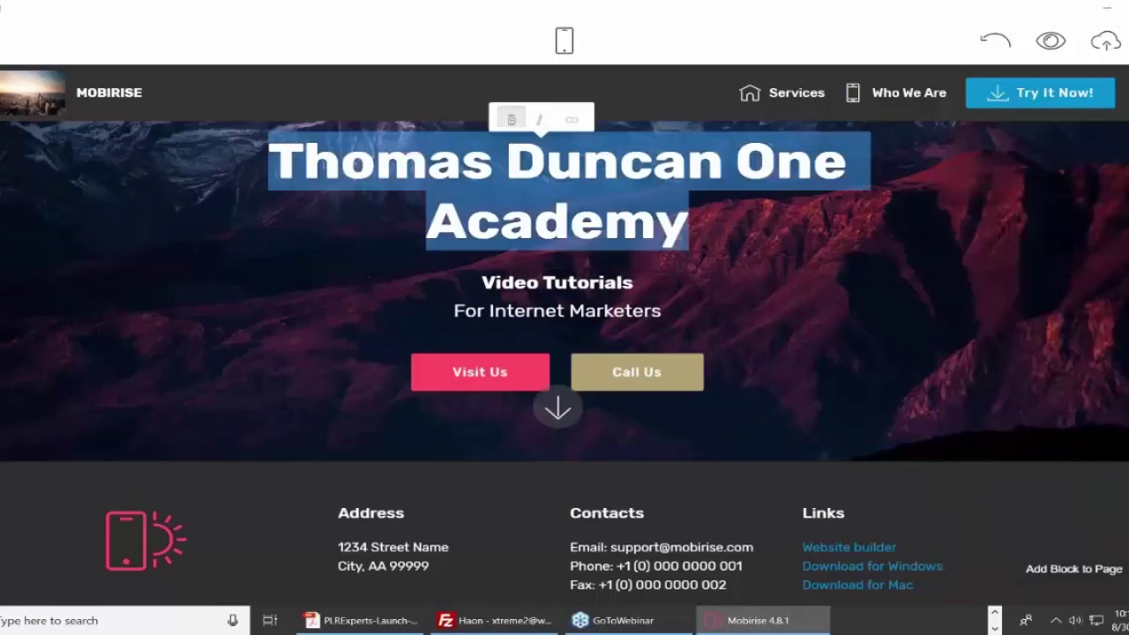
left_click(1102, 587)
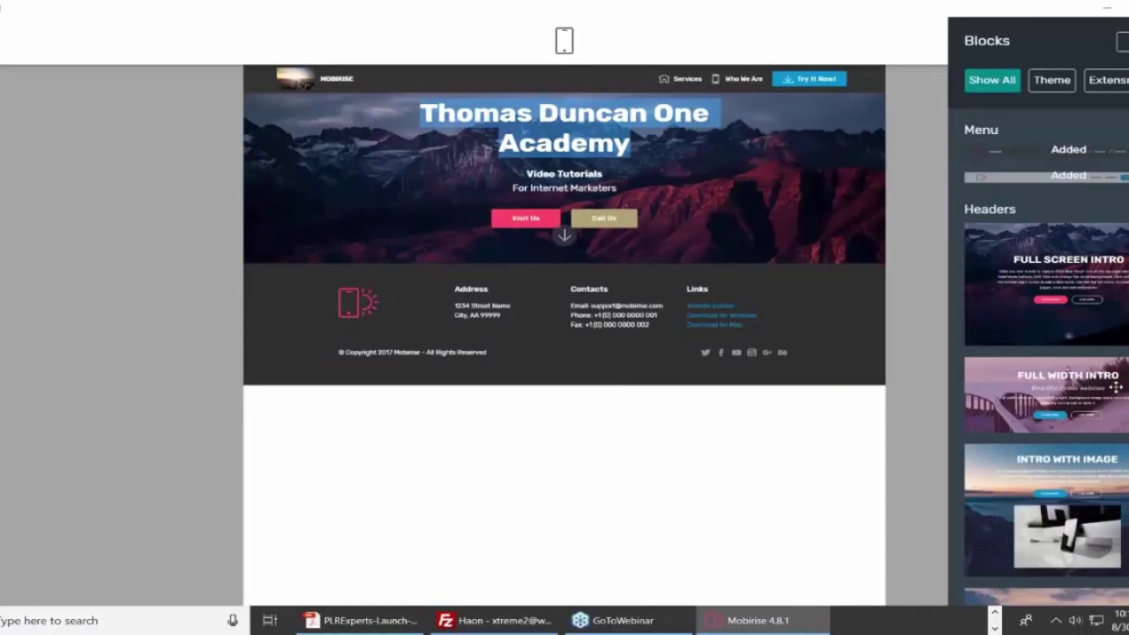
Drop a Full Width Intro block below the footer and set its background to Background Video.
left_click_drag(1115, 386, 520, 451)
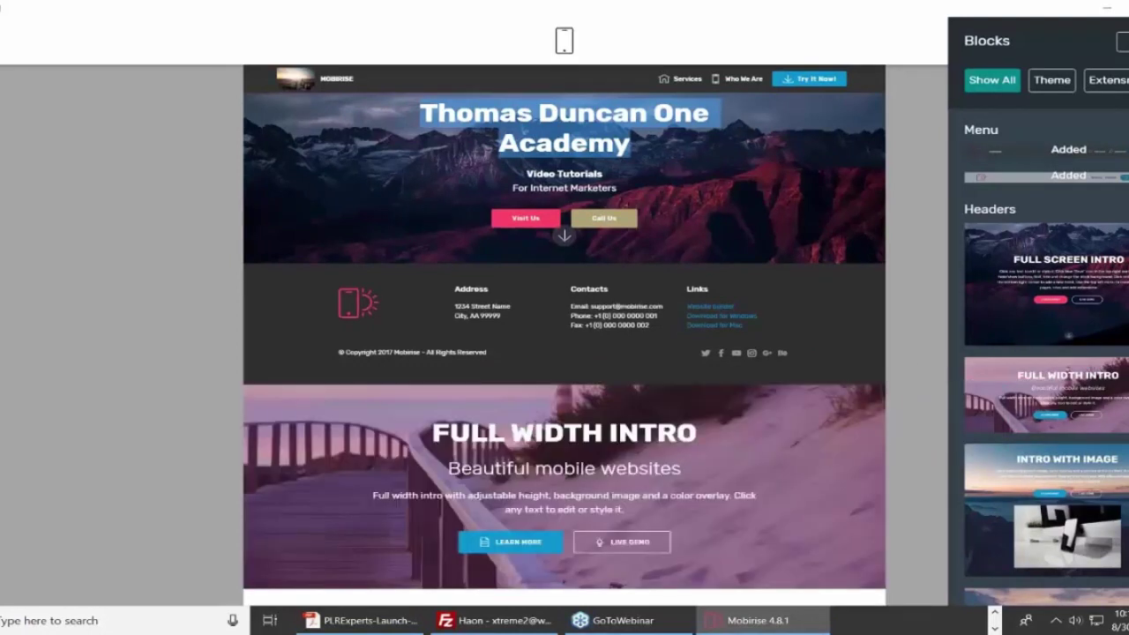
left_click(903, 323)
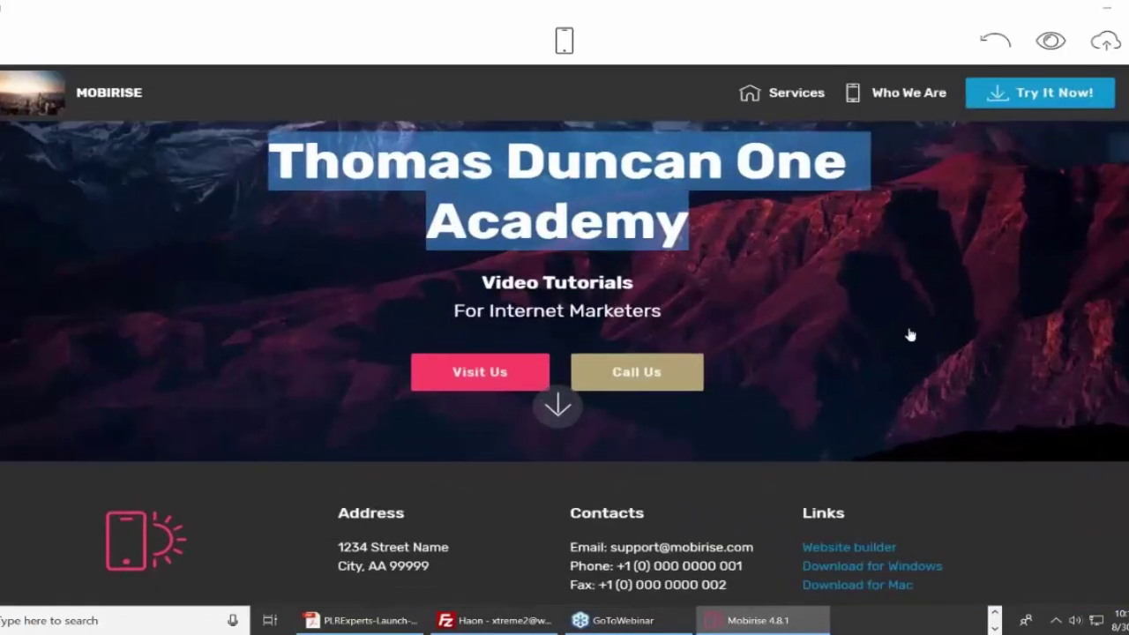
scroll(1120, 192, "down", 5)
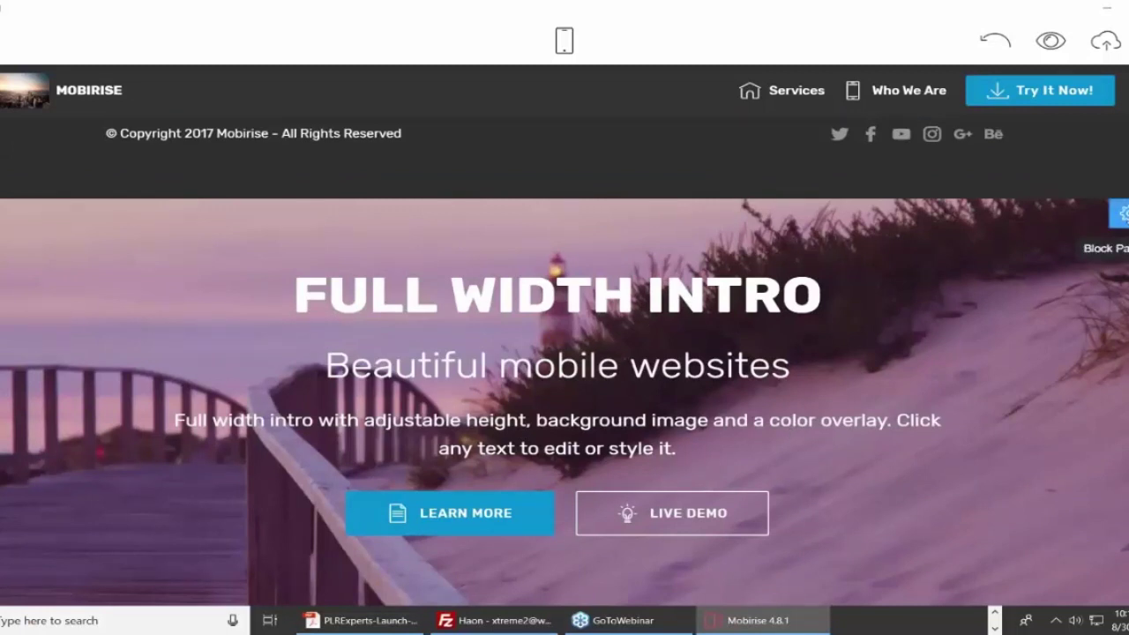
left_click(1122, 214)
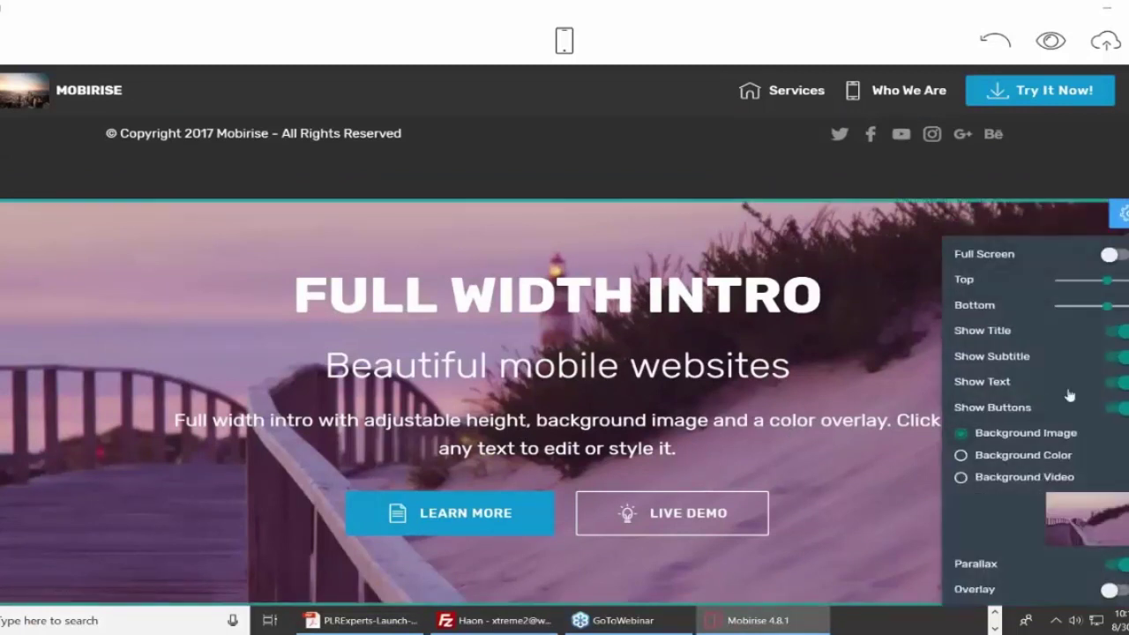
left_click(960, 478)
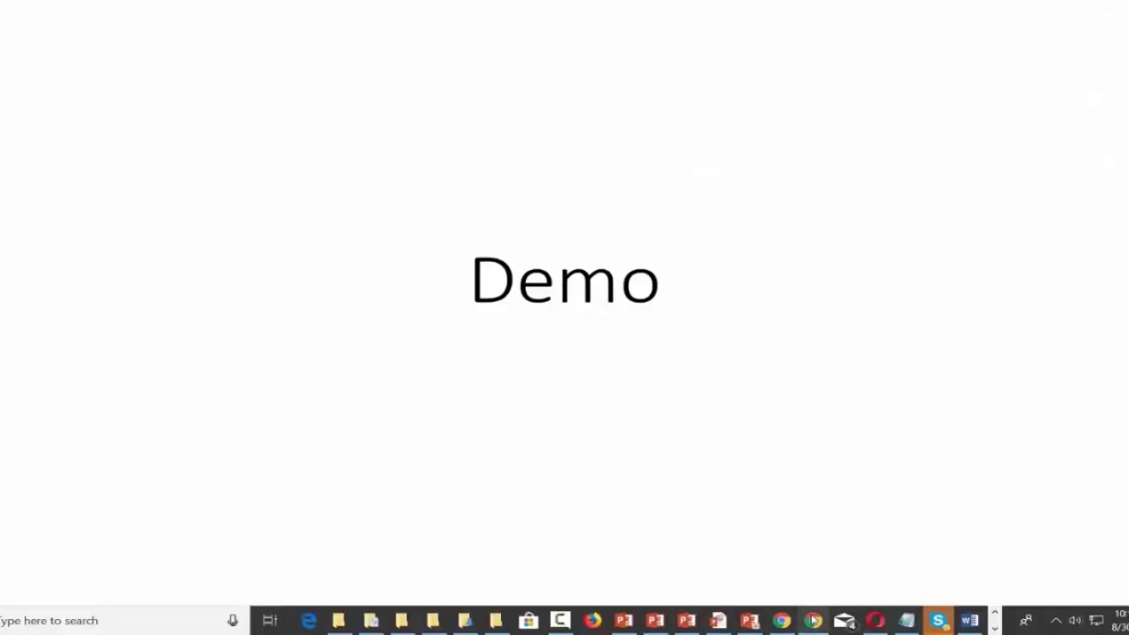
Search YouTube for 'portland head light' in a new incognito Chrome window.
right_click(809, 613)
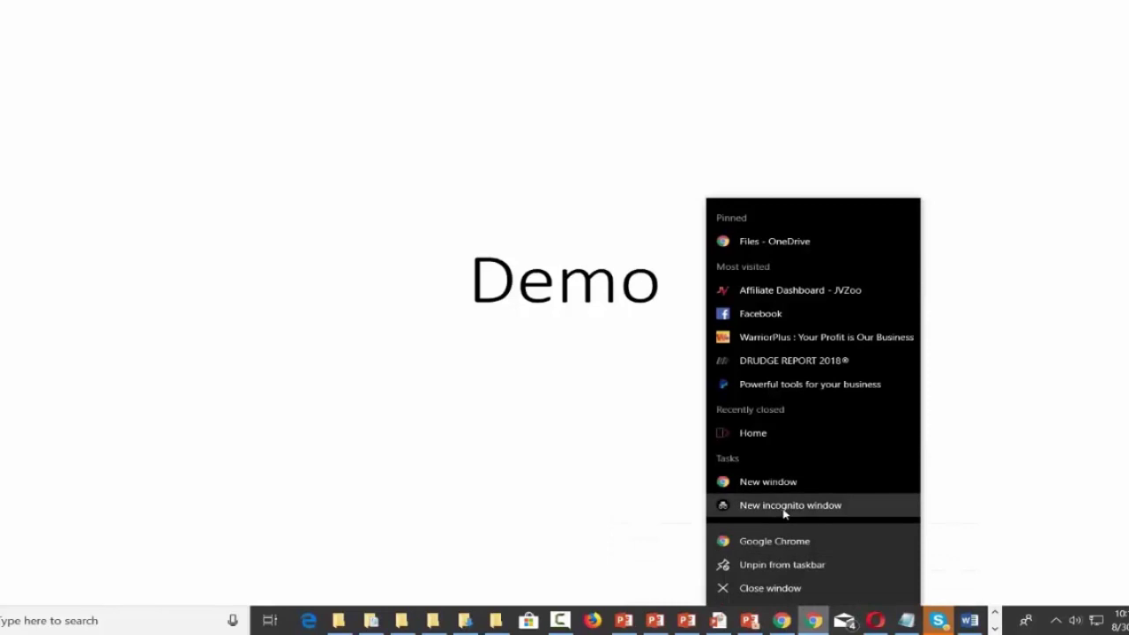
left_click(784, 509)
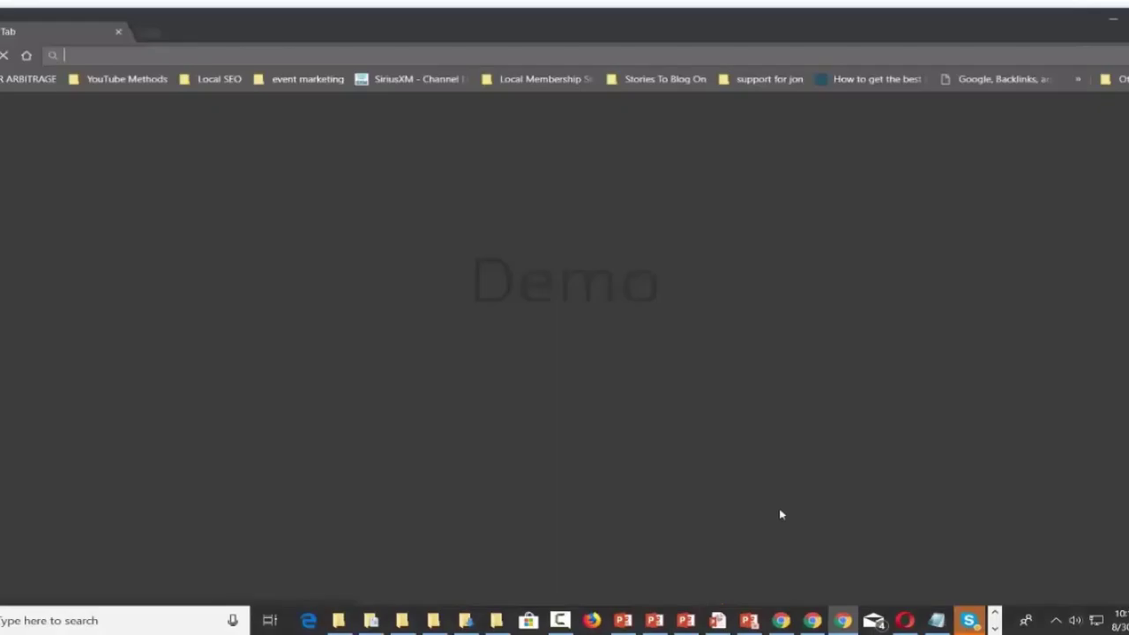
type("youtube.com")
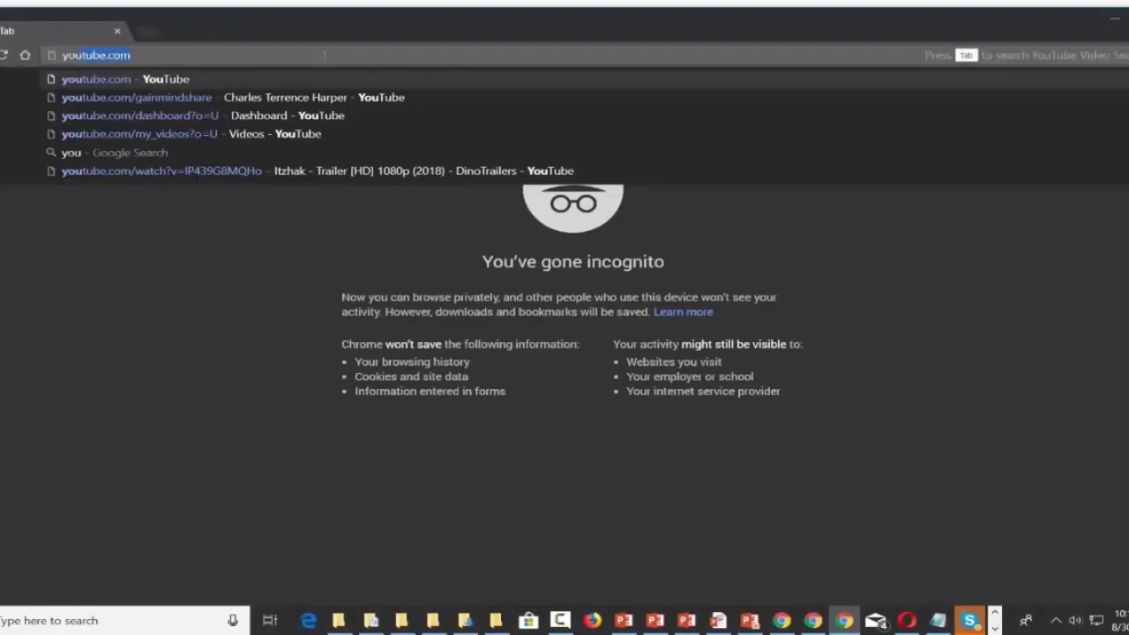
key("Return")
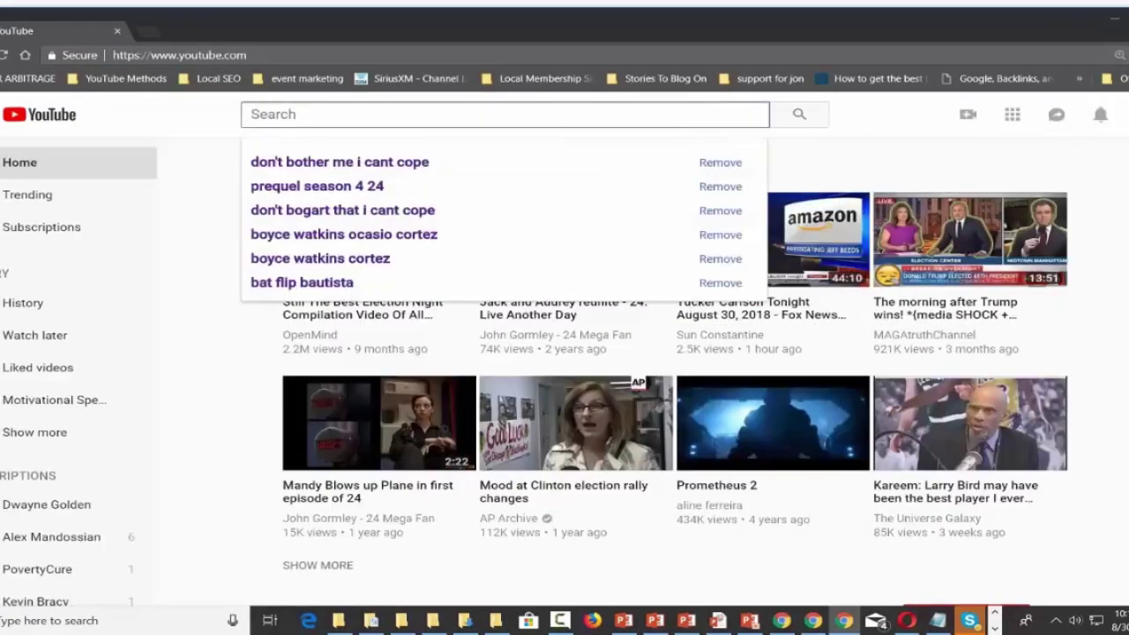
type("popr")
key("BackSpace")
key("BackSpace")
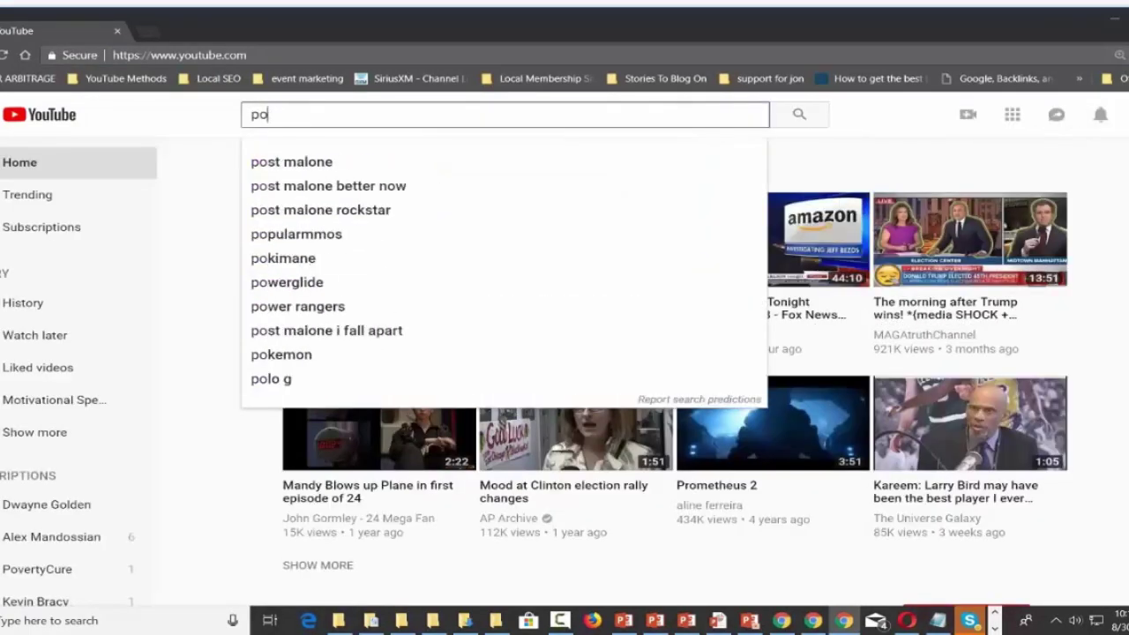
type("rtland head light")
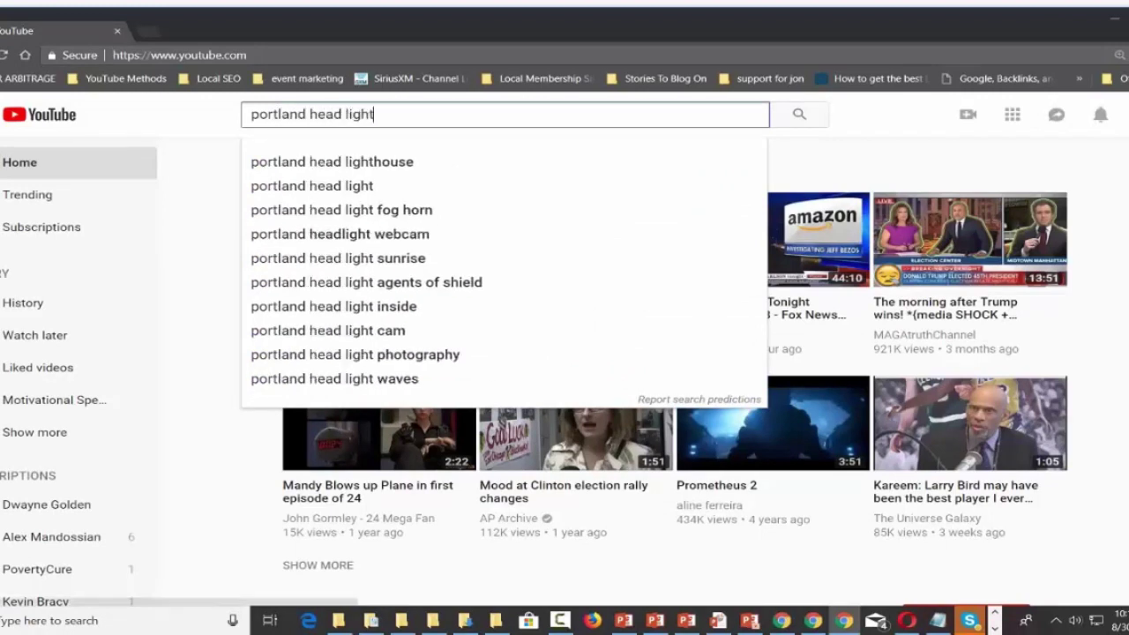
key("Return")
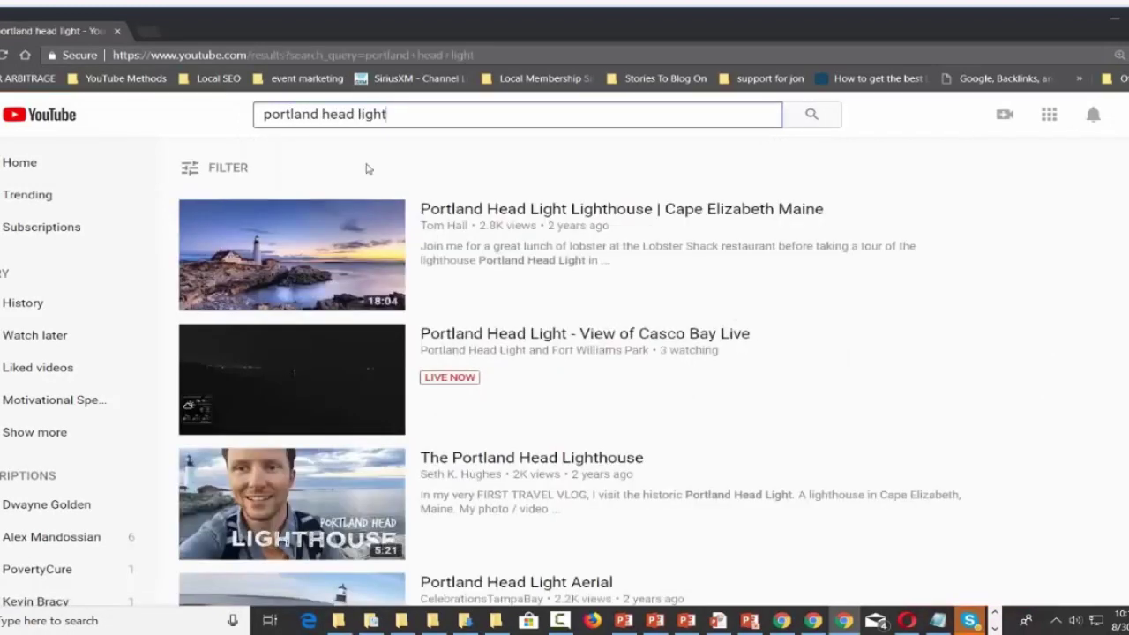
Open the Portland Head Light Aerial video and copy its web address.
mouse_move(518, 213)
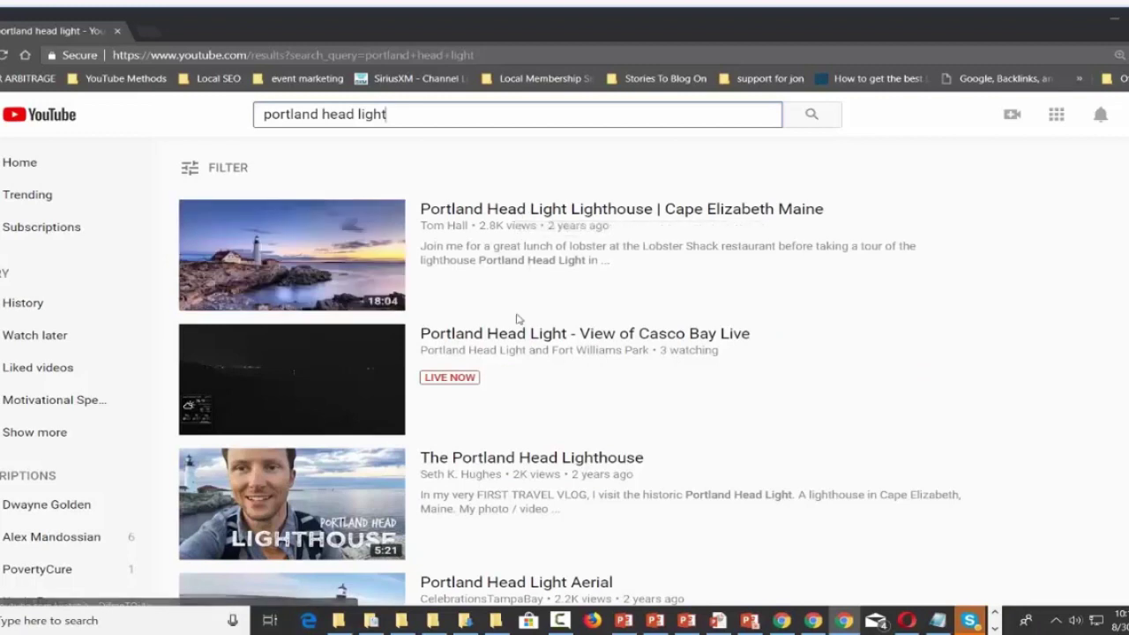
scroll(517, 320, "down", 3)
scroll(518, 297, "down", 2)
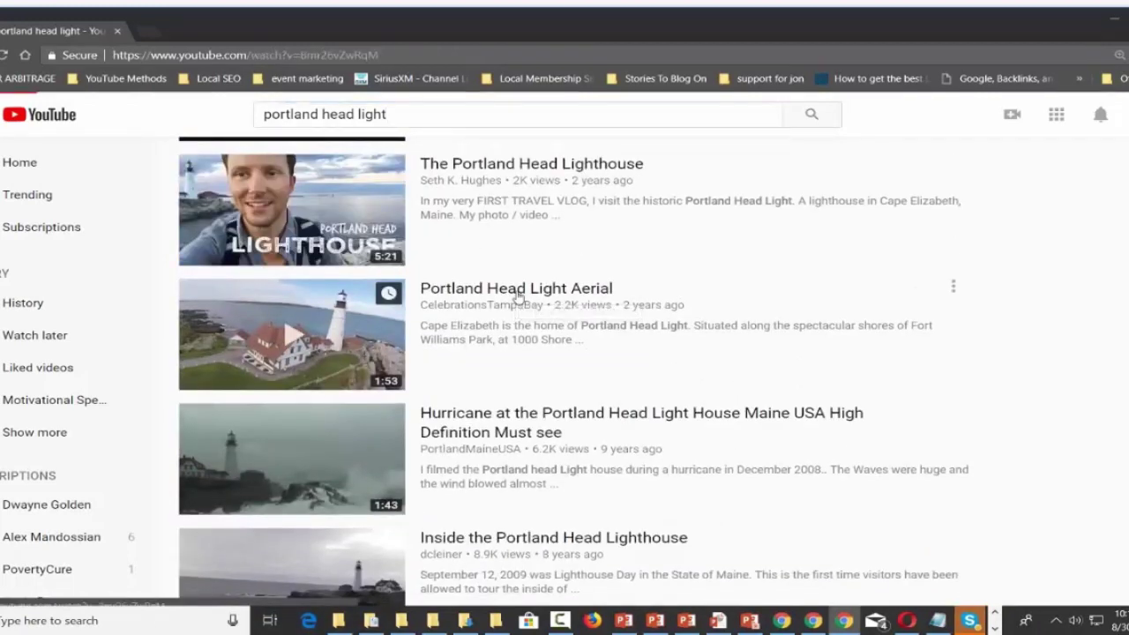
left_click(518, 297)
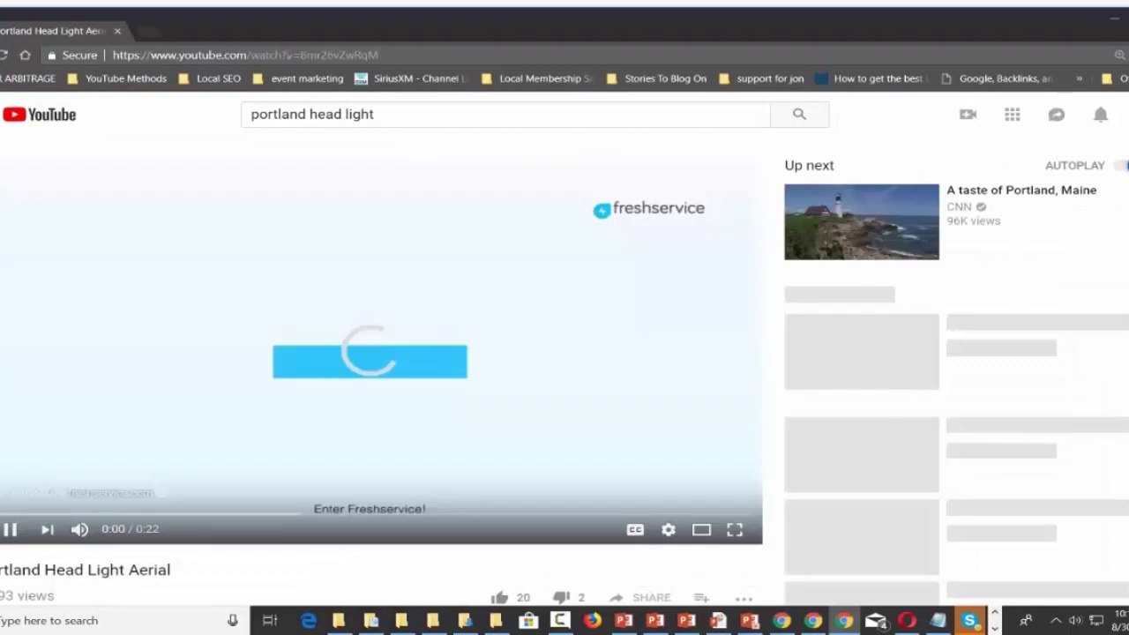
left_click(287, 55)
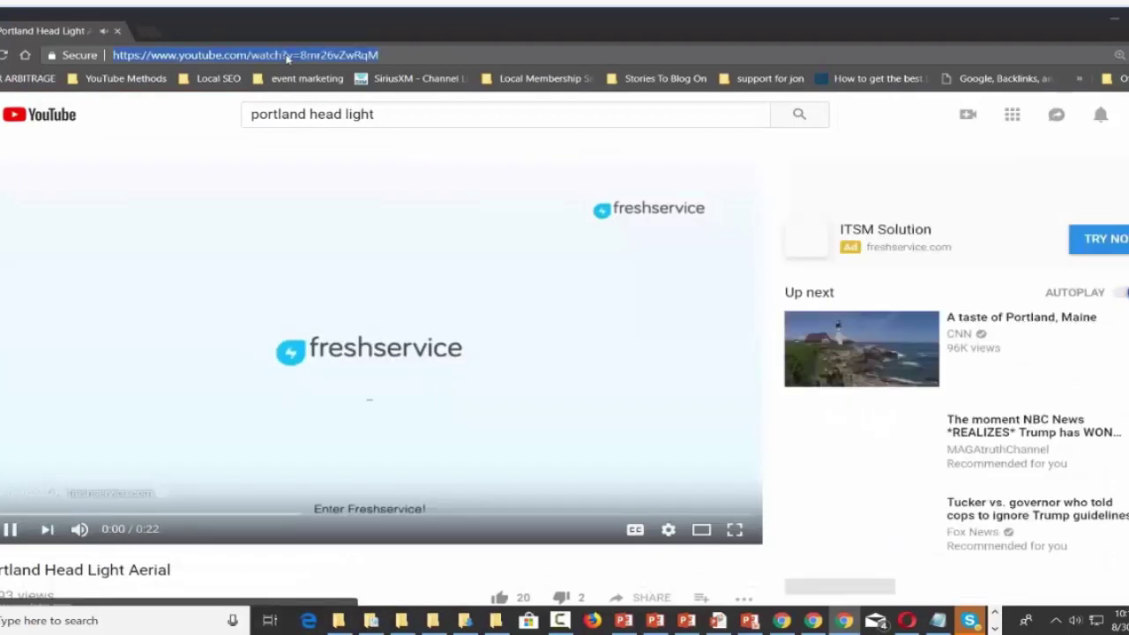
right_click(286, 55)
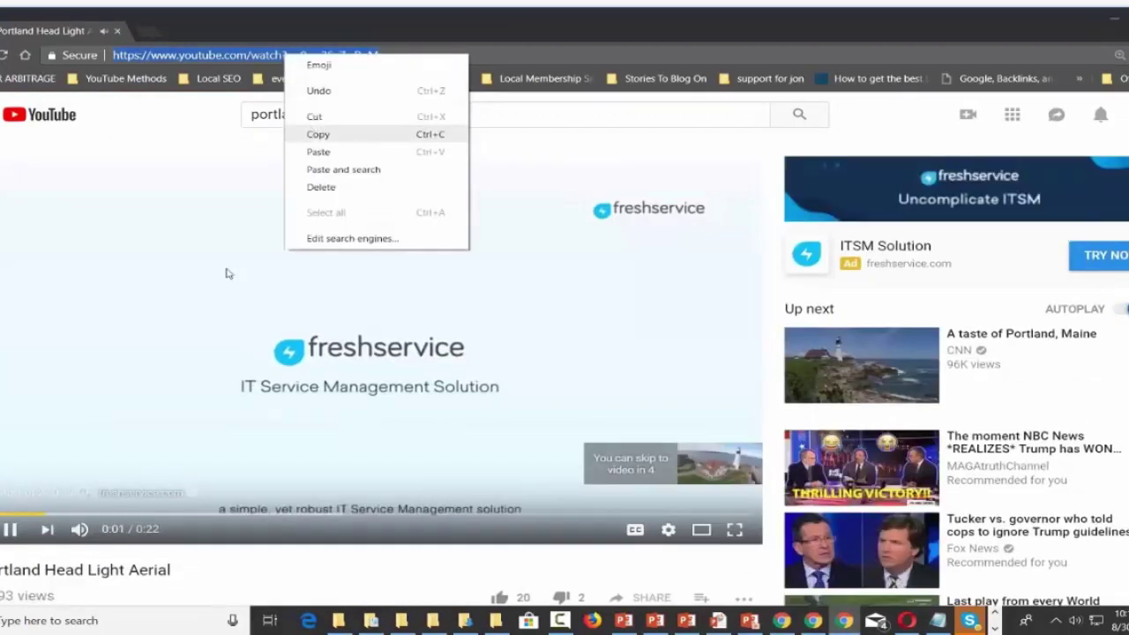
left_click(314, 134)
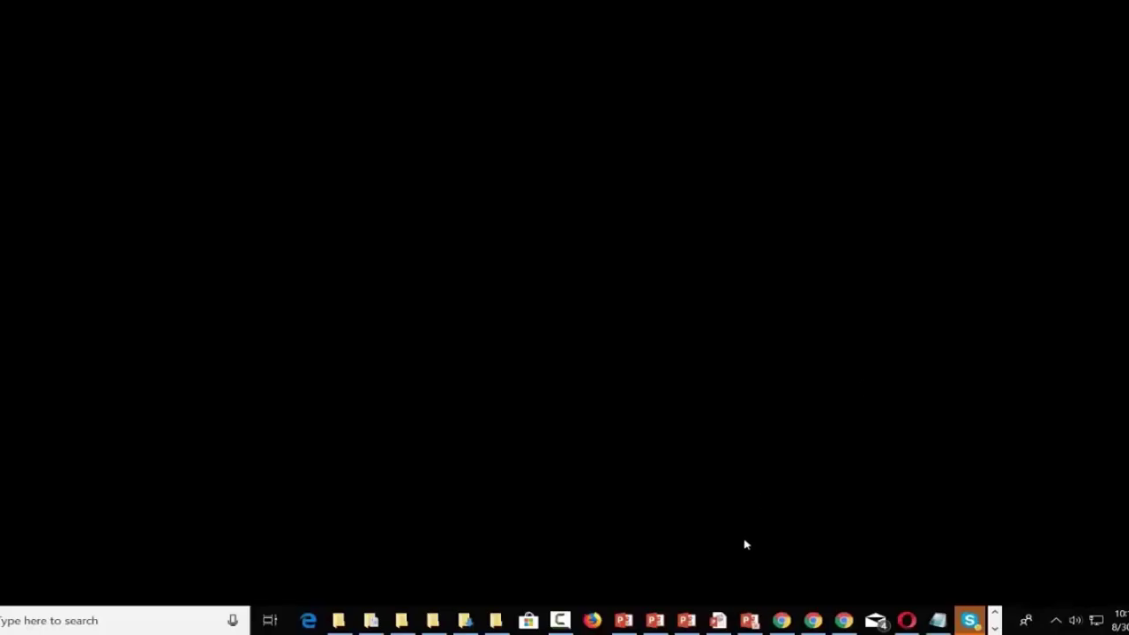
left_click(994, 628)
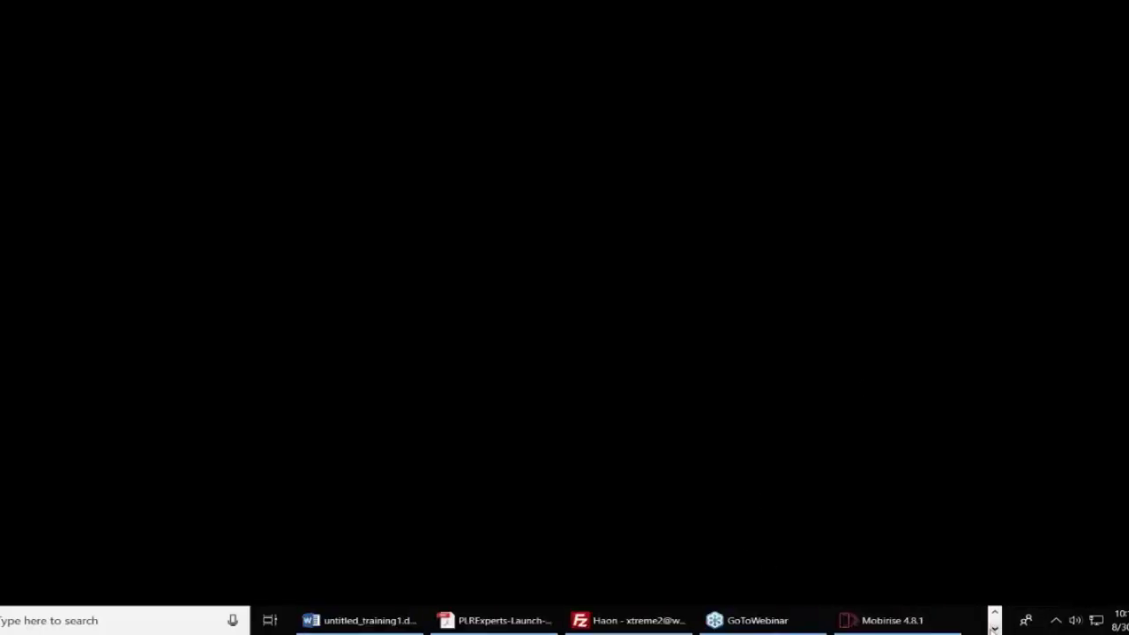
Replace the Full Width Intro's Video URL with the copied Portland Head Light aerial YouTube link.
left_click(928, 628)
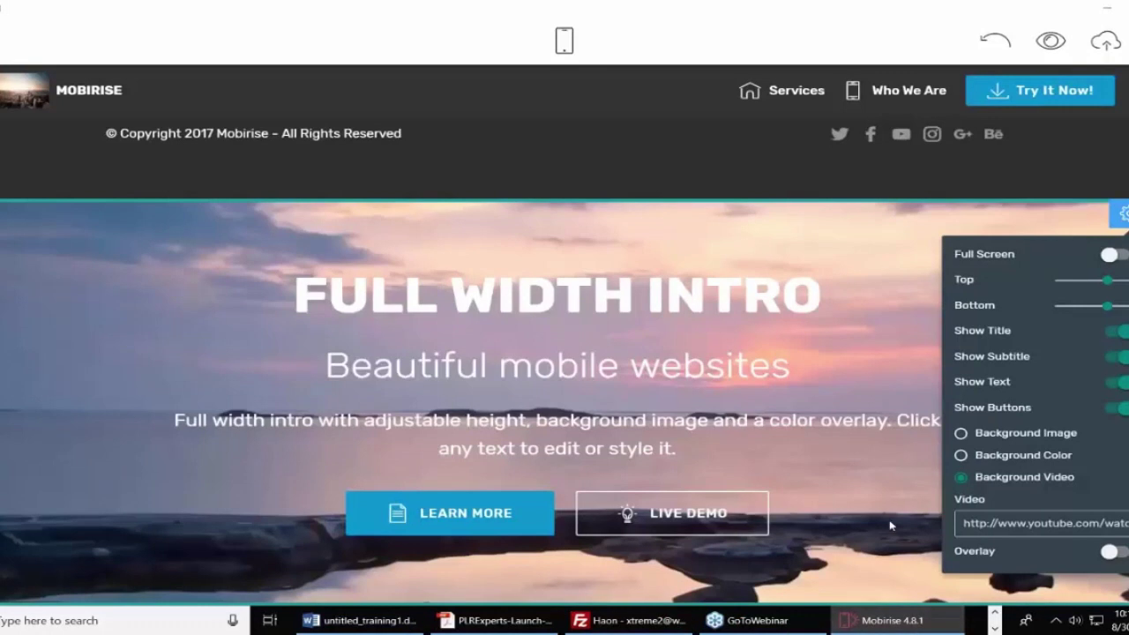
double_click(1001, 523)
triple_click(1001, 522)
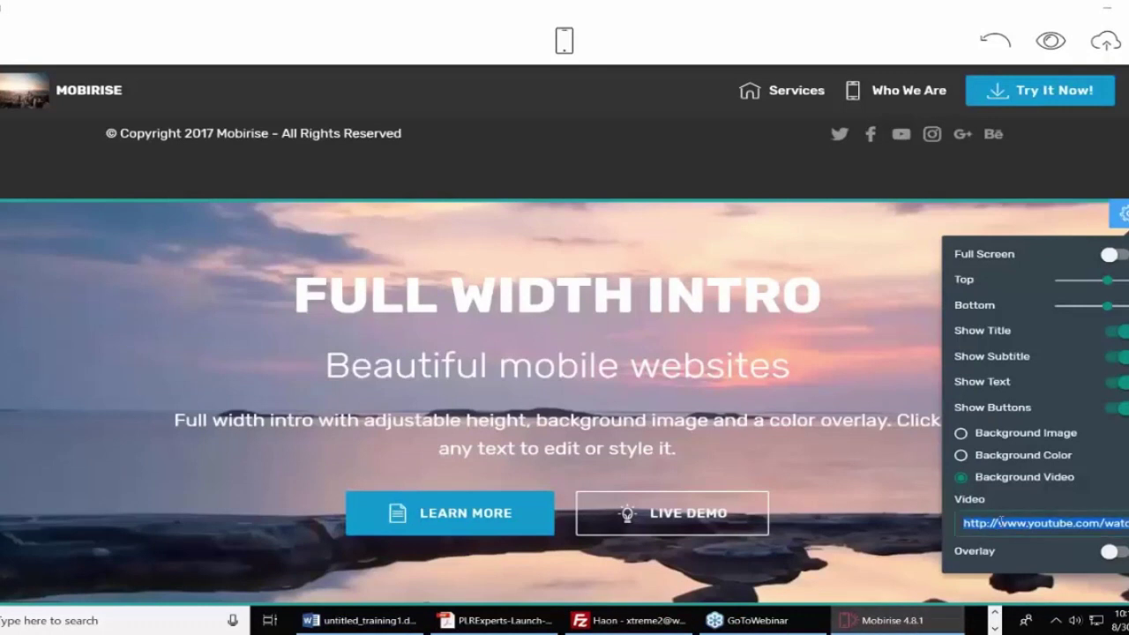
key("ctrl+v")
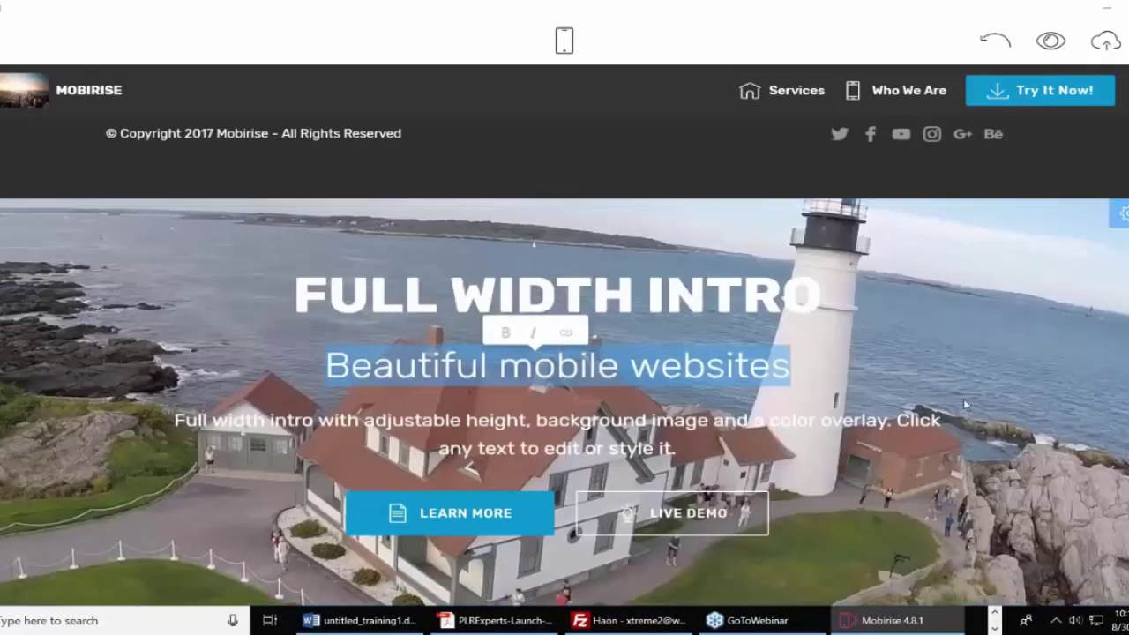
scroll(965, 404, "up", 6)
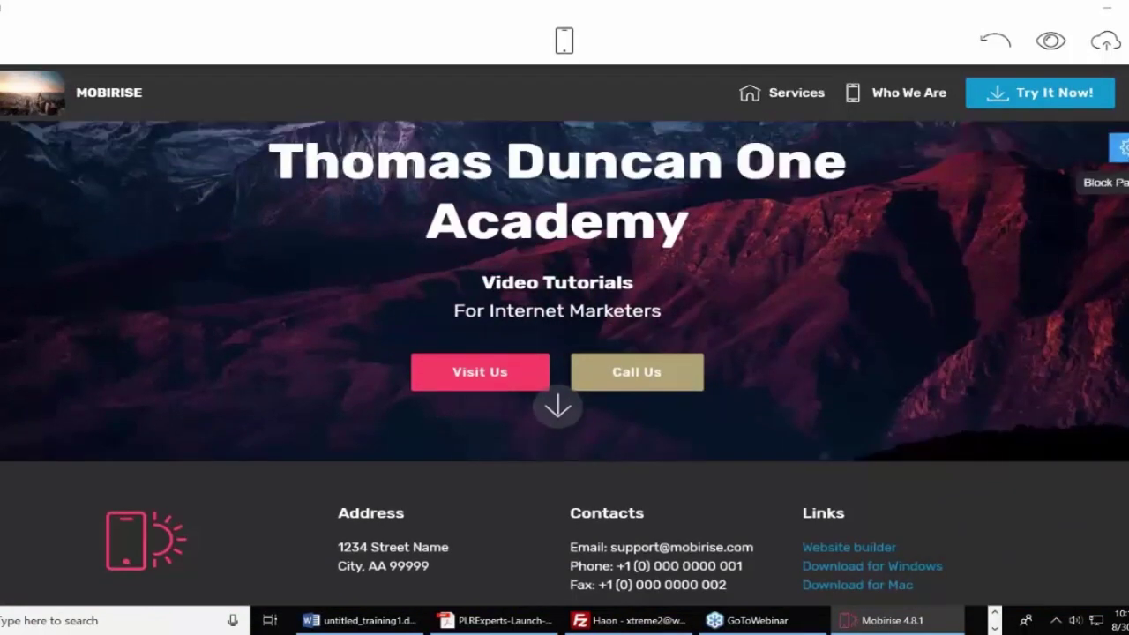
left_click(1121, 147)
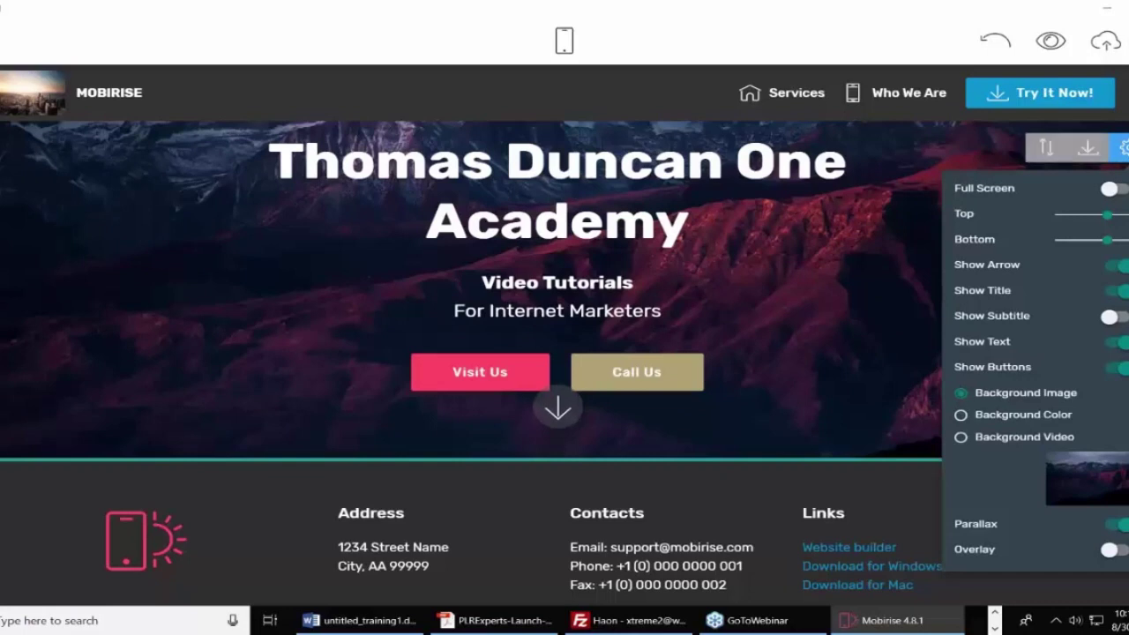
triple_click(890, 235)
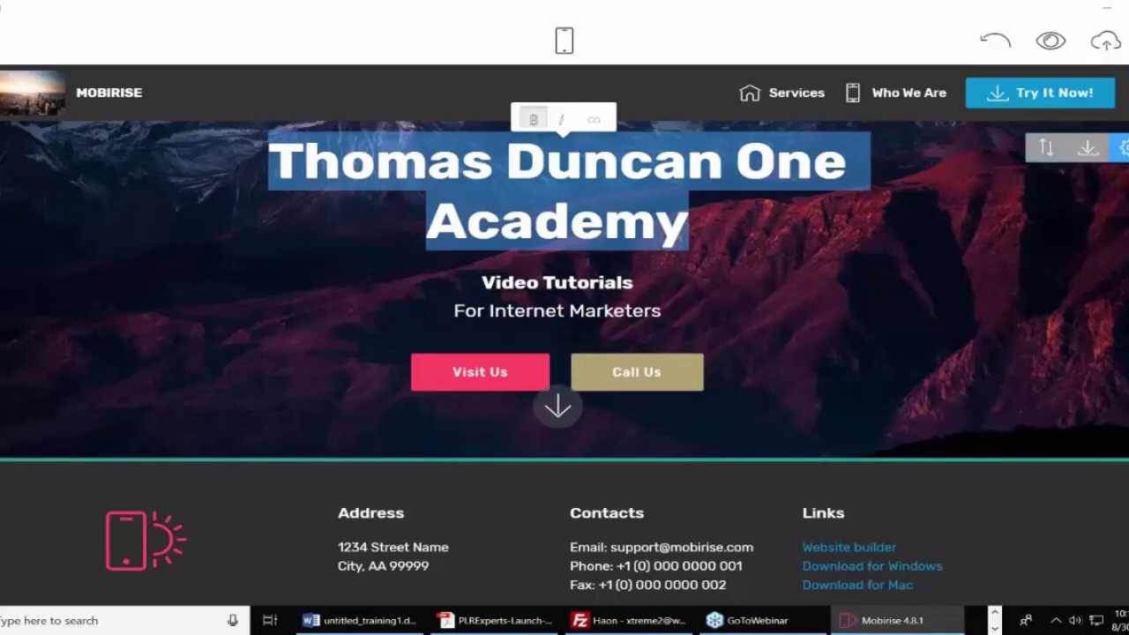
left_click_drag(1043, 168, 778, 245)
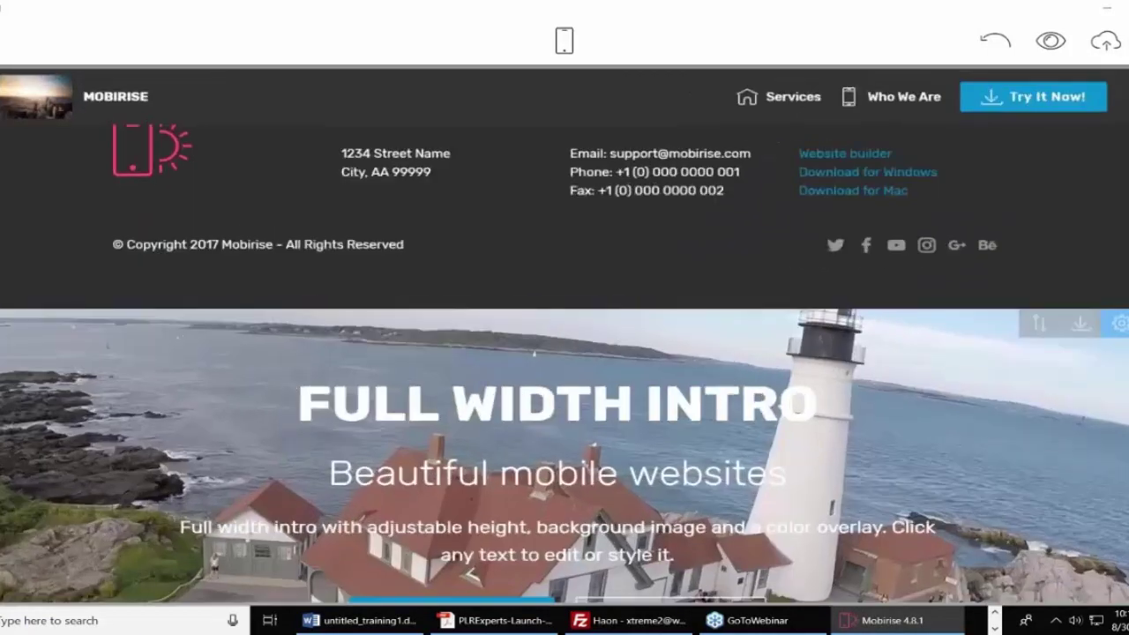
scroll(1057, 265, "down", 5)
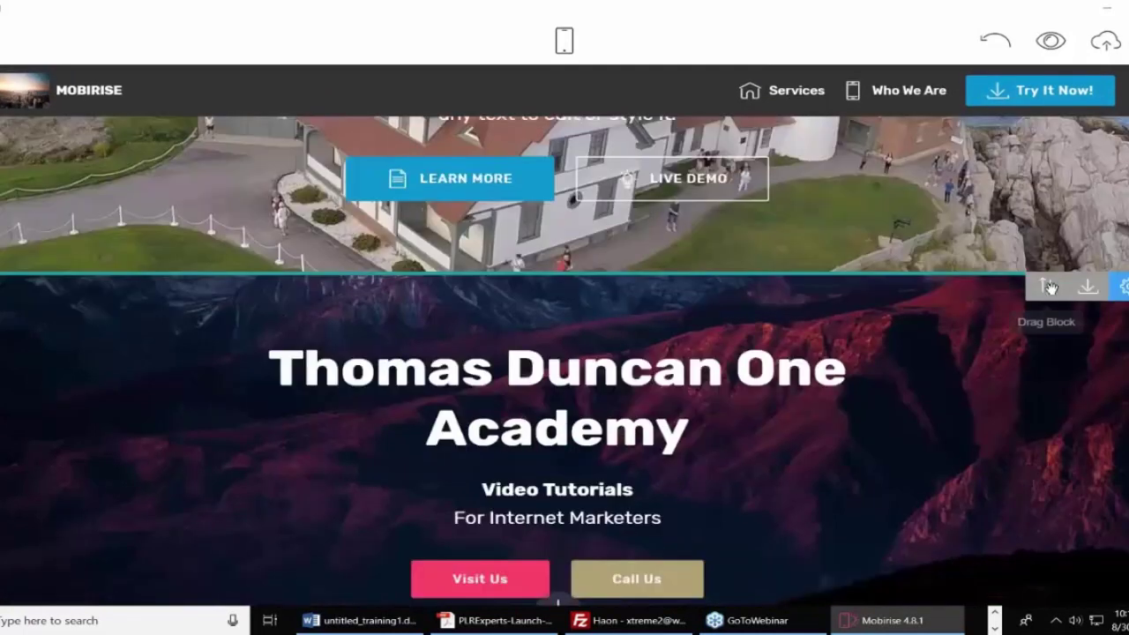
left_click_drag(1045, 287, 745, 80)
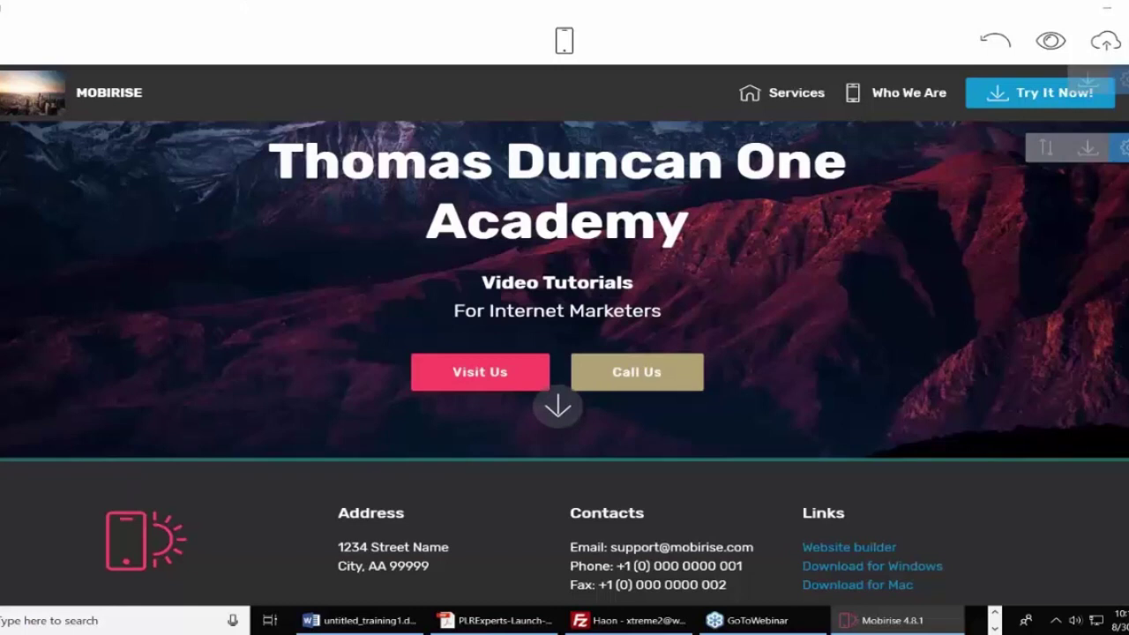
Create a new blank page in the Pages list and name it About Us.
left_click(27, 40)
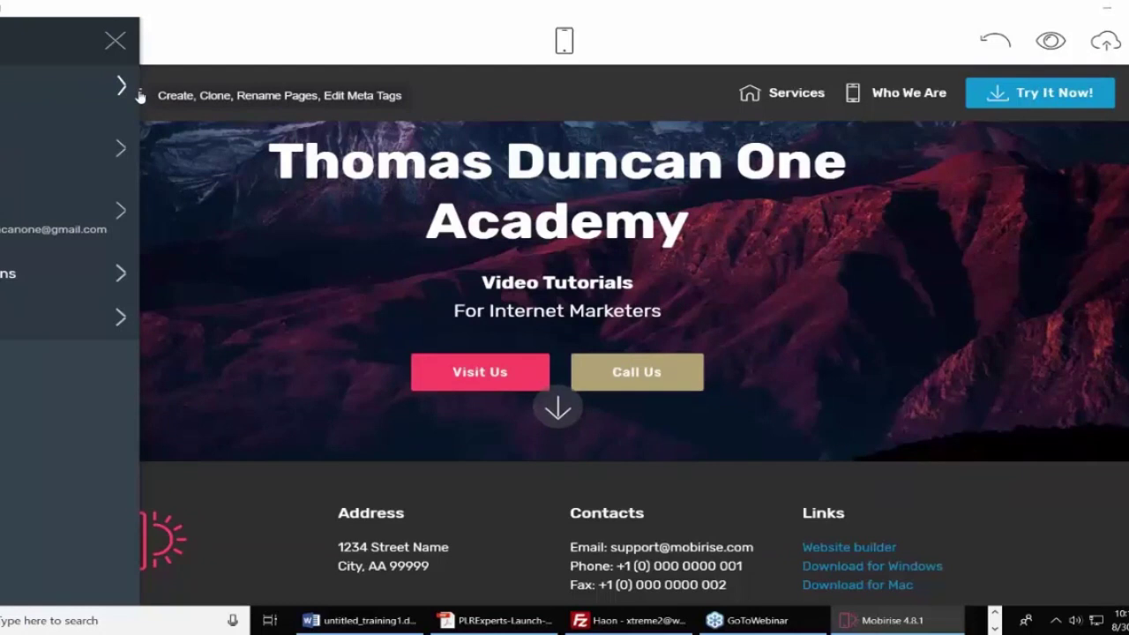
left_click(90, 95)
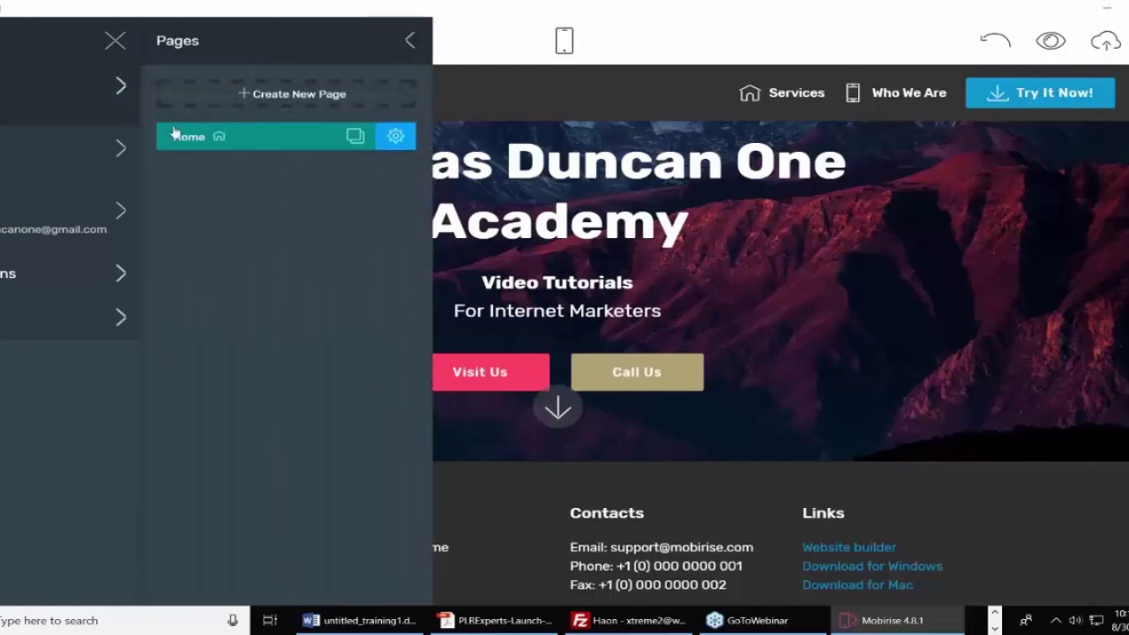
left_click(277, 95)
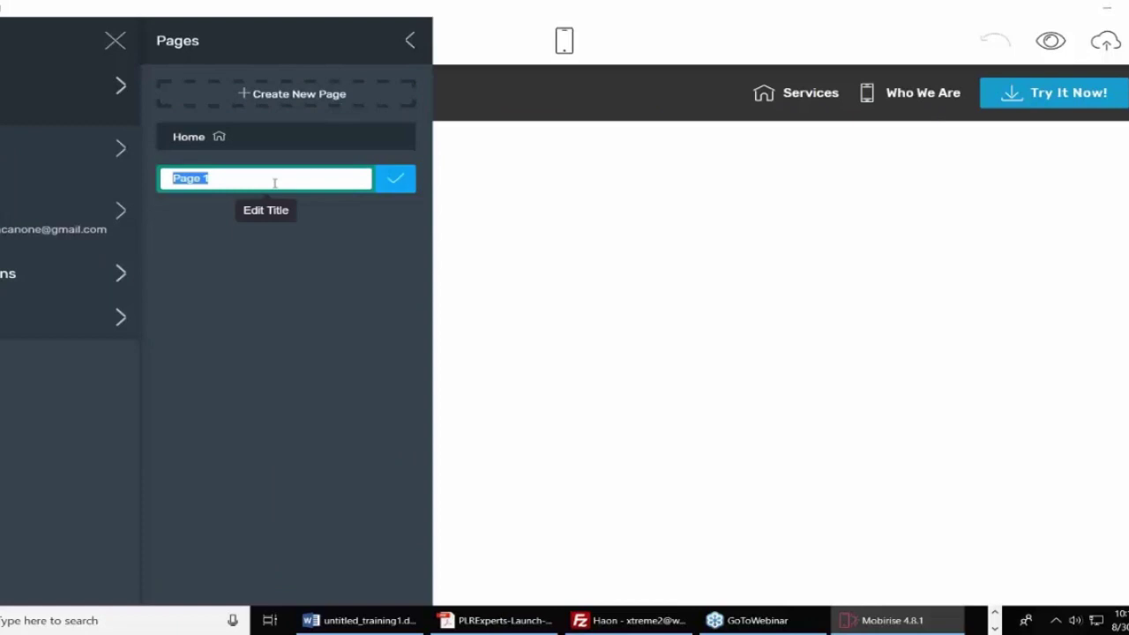
type("About Us")
left_click(395, 180)
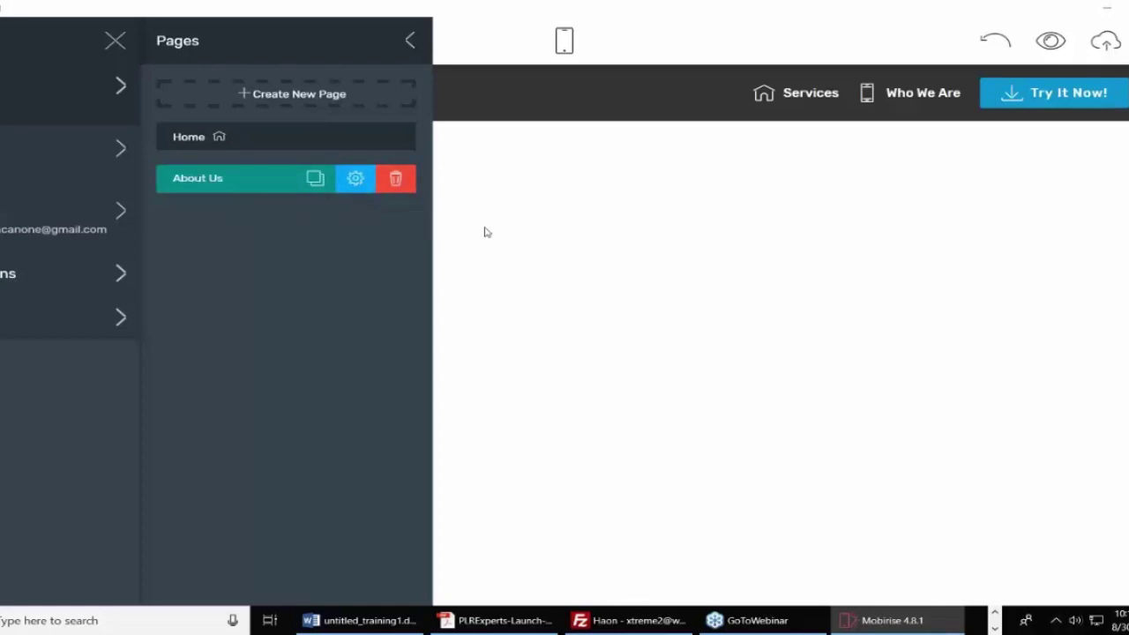
Review the About Us page settings, close the panels and bring up the Blocks library.
left_click(354, 181)
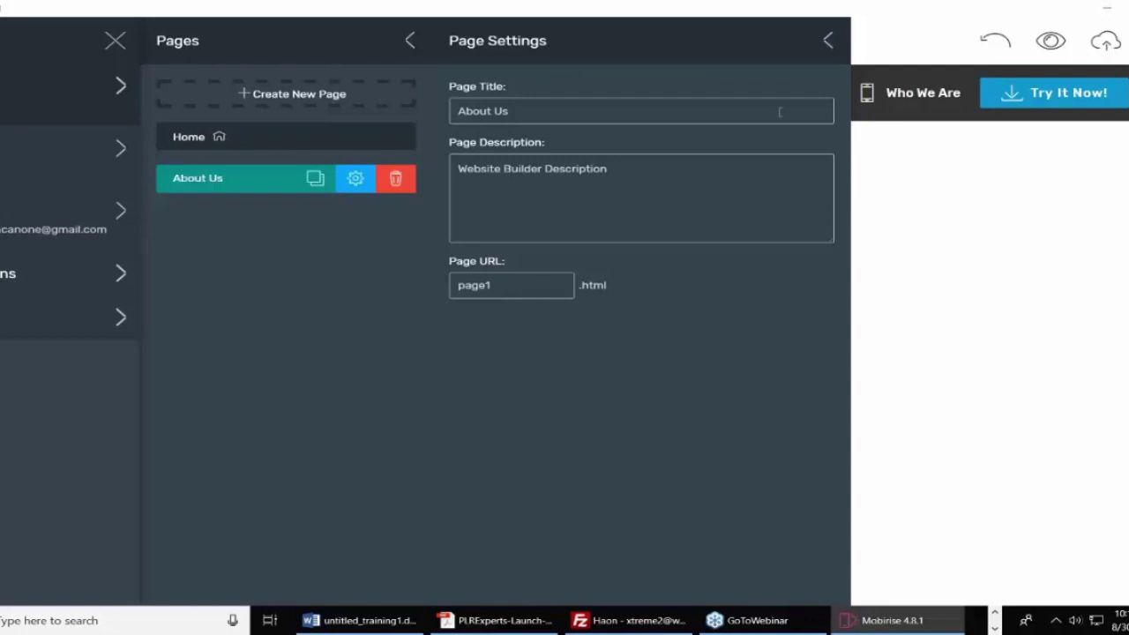
left_click(828, 41)
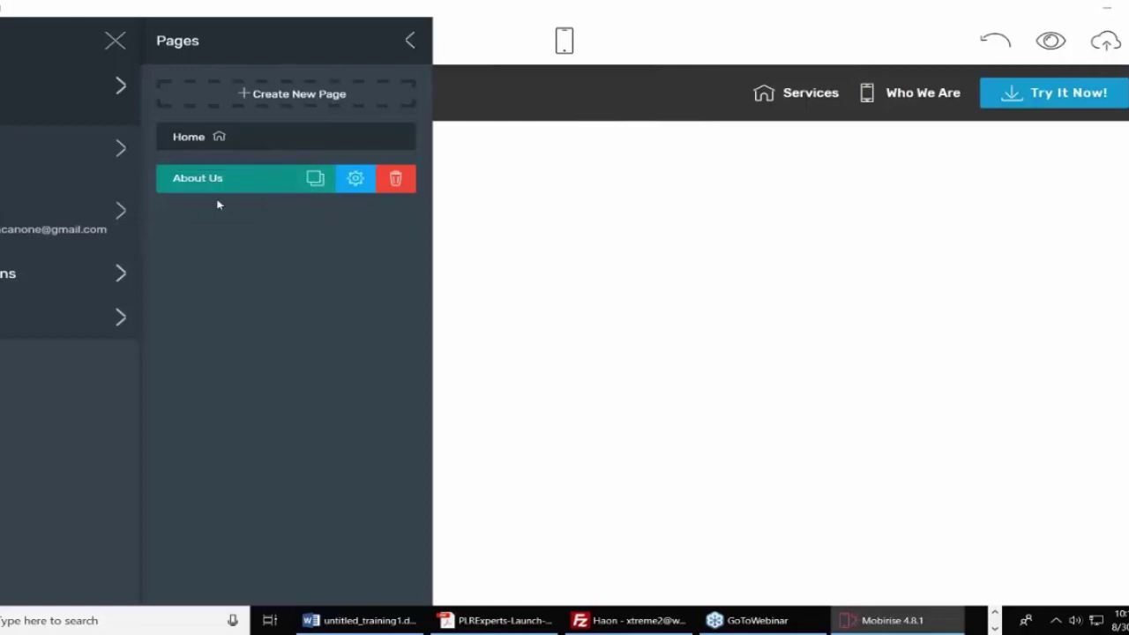
left_click(411, 44)
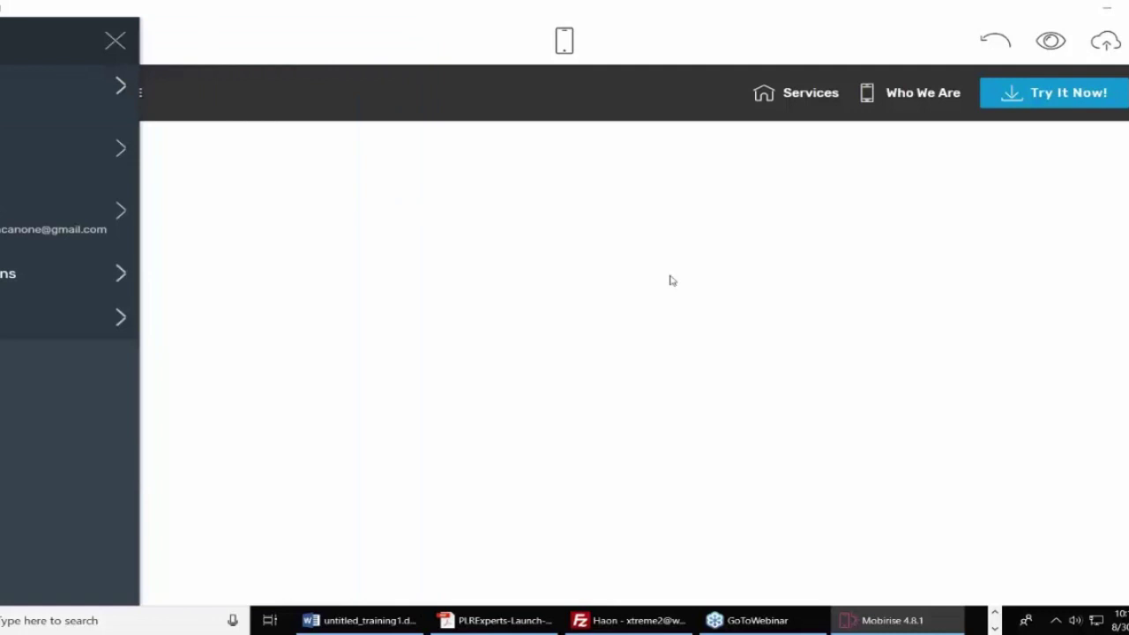
left_click(1124, 569)
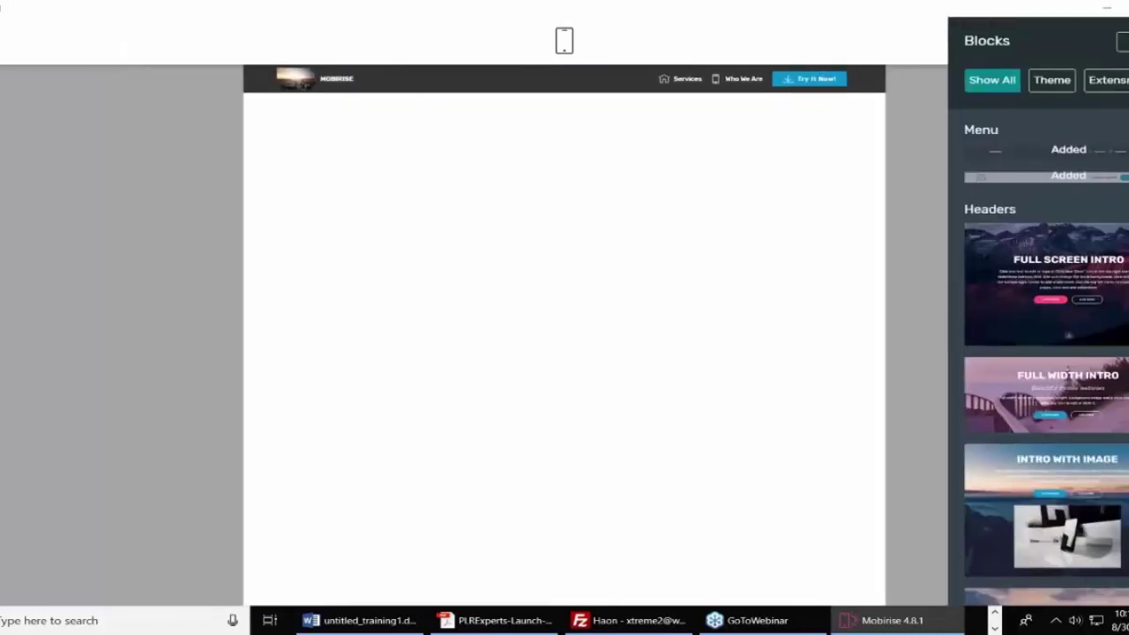
scroll(1046, 335, "down", 15)
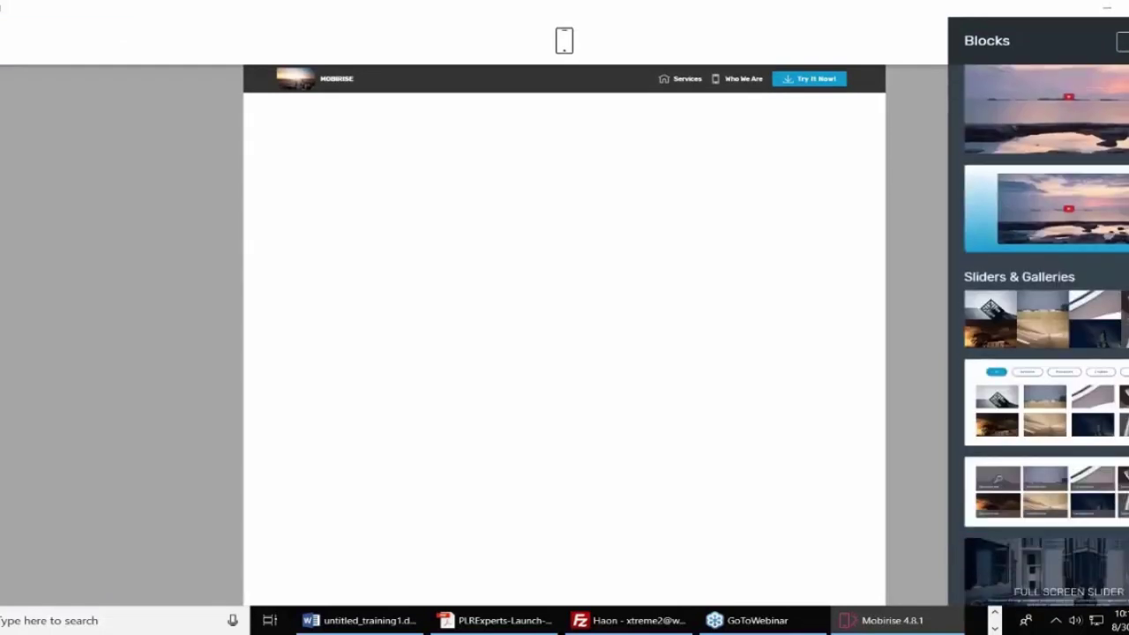
Add a numbered features list and a three-card features block over mountains to the page.
scroll(1046, 335, "down", 7)
scroll(1046, 335, "up", 3)
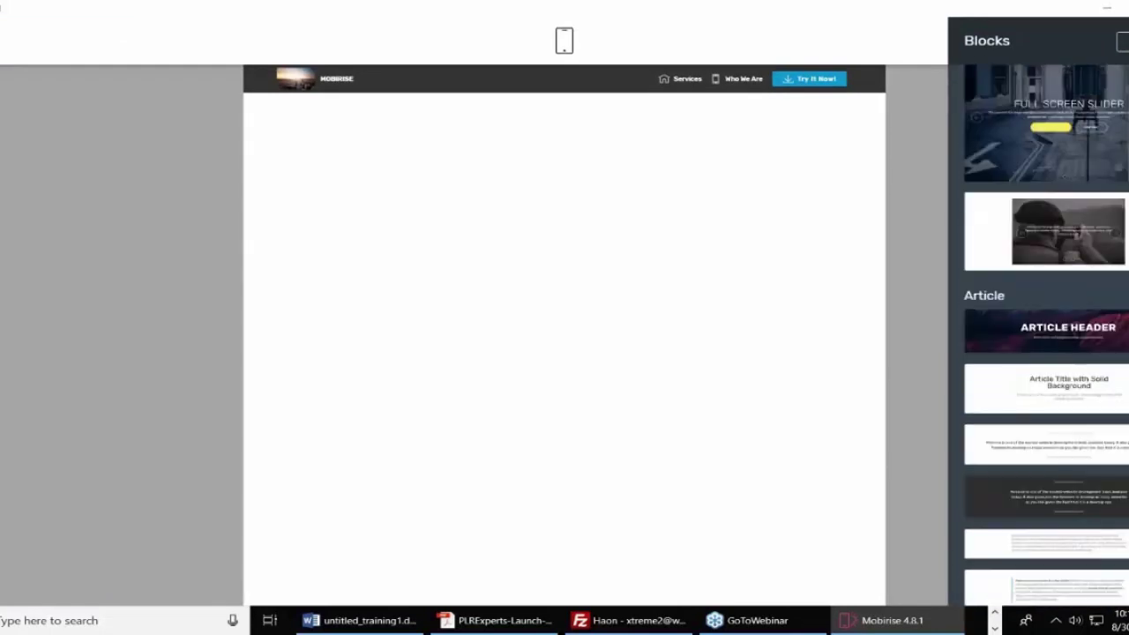
scroll(1046, 336, "down", 5)
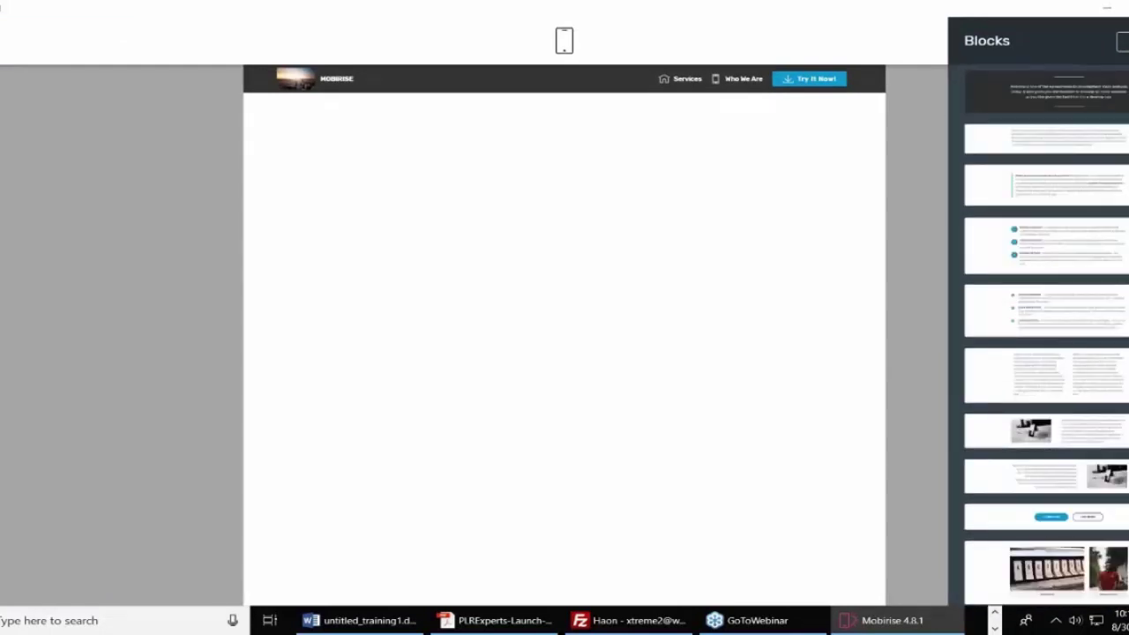
scroll(1046, 335, "down", 5)
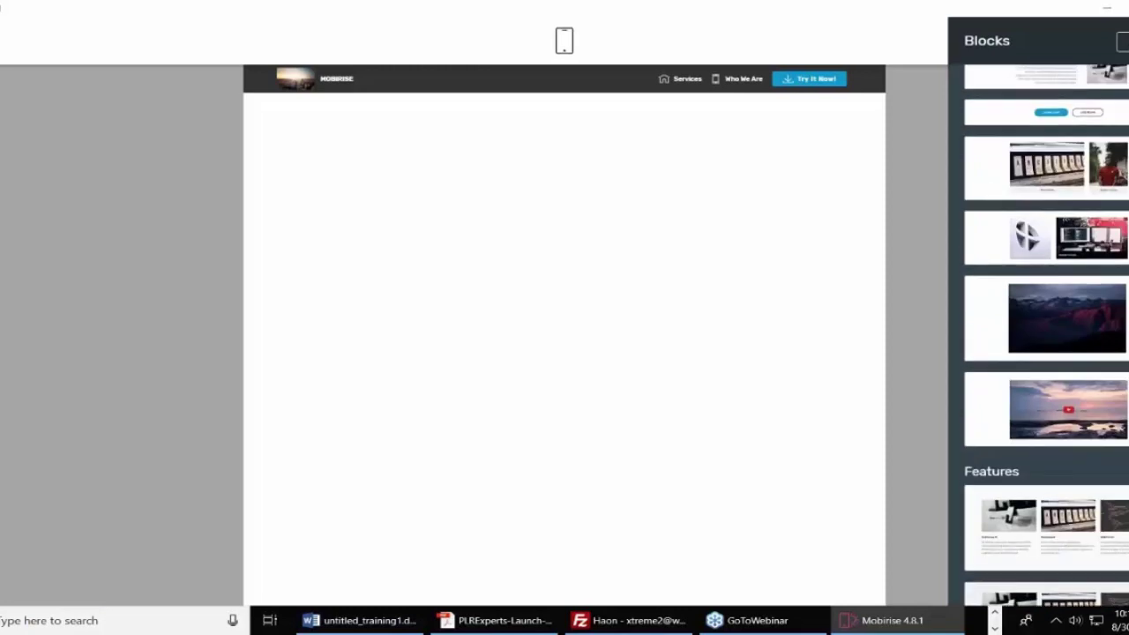
scroll(1046, 335, "down", 10)
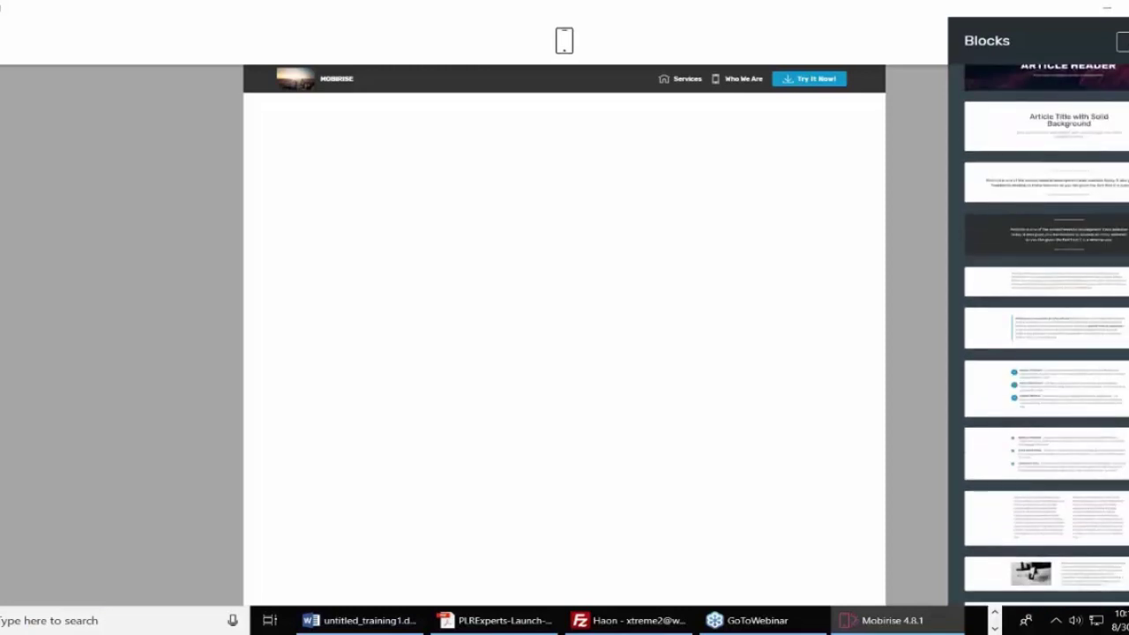
left_click_drag(1067, 375, 667, 210)
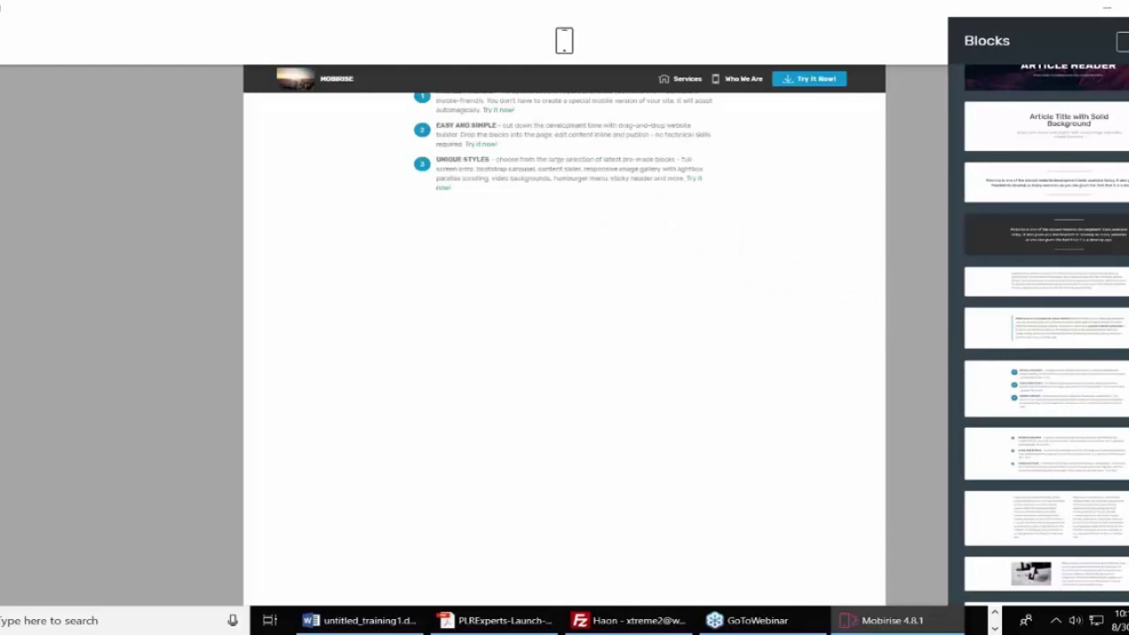
scroll(1046, 335, "up", 10)
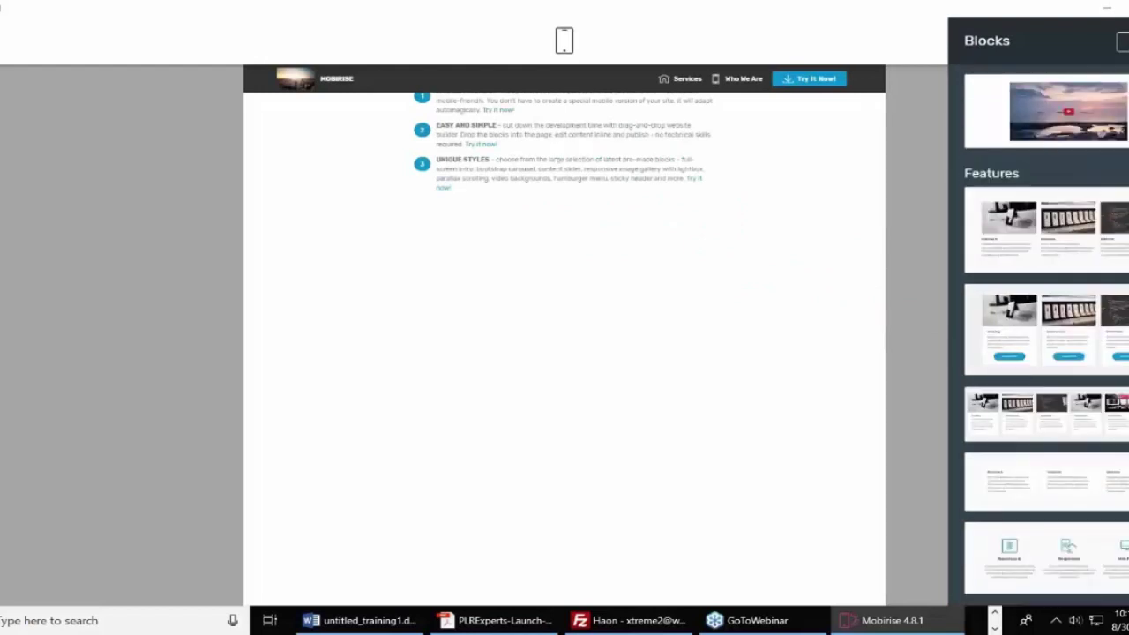
scroll(1046, 335, "down", 3)
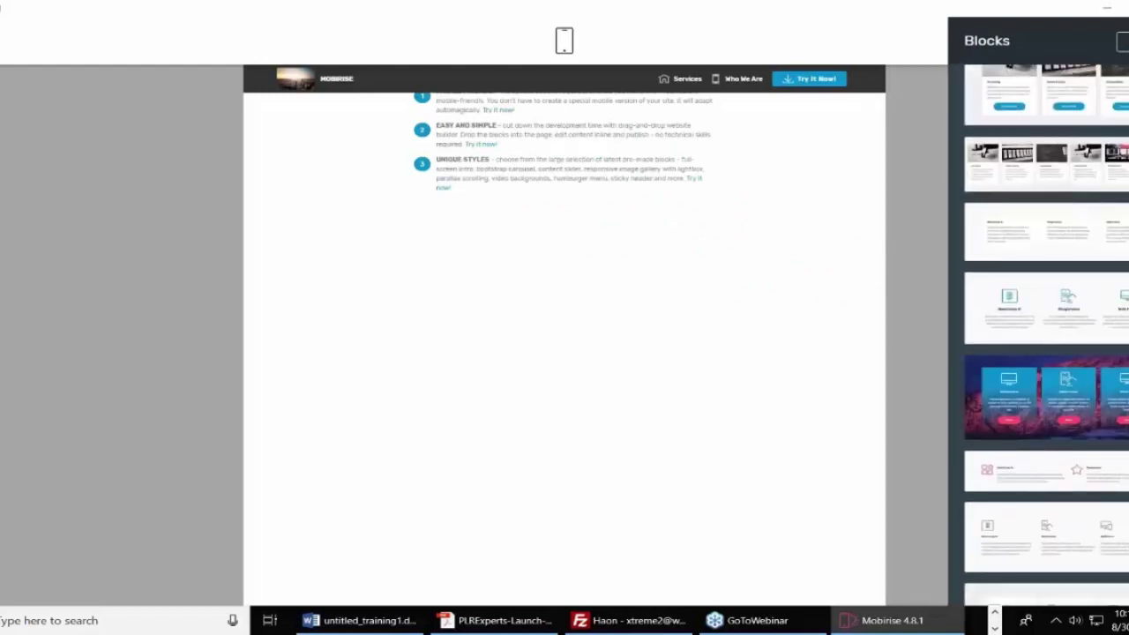
left_click_drag(1086, 387, 517, 234)
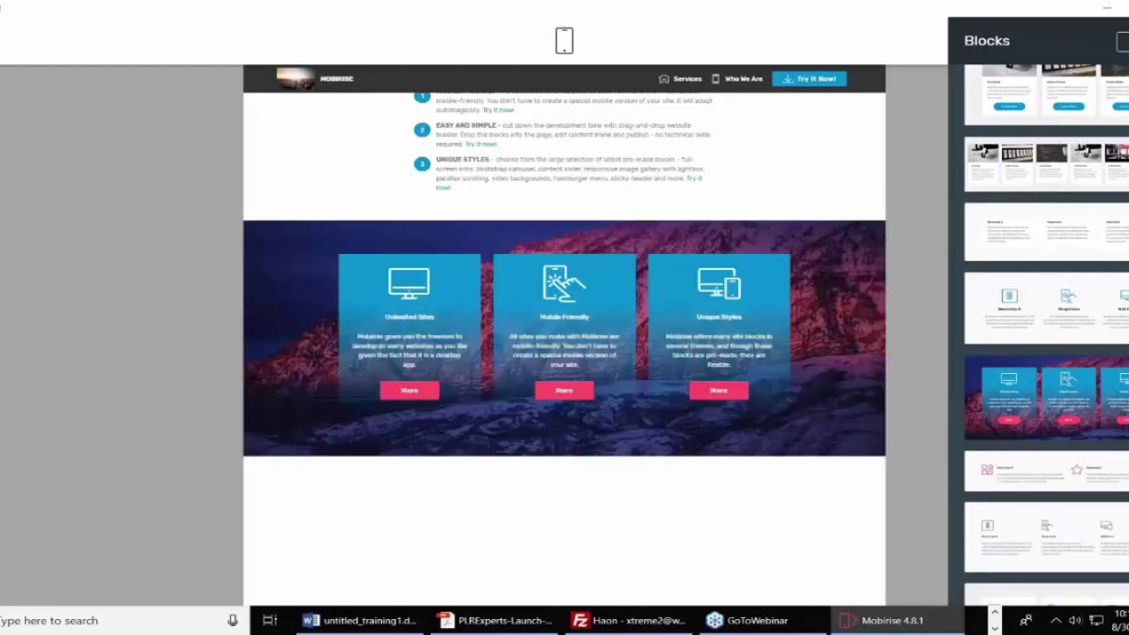
Add a Counters section at the bottom of the About Us page.
scroll(1046, 336, "down", 5)
scroll(1045, 335, "down", 6)
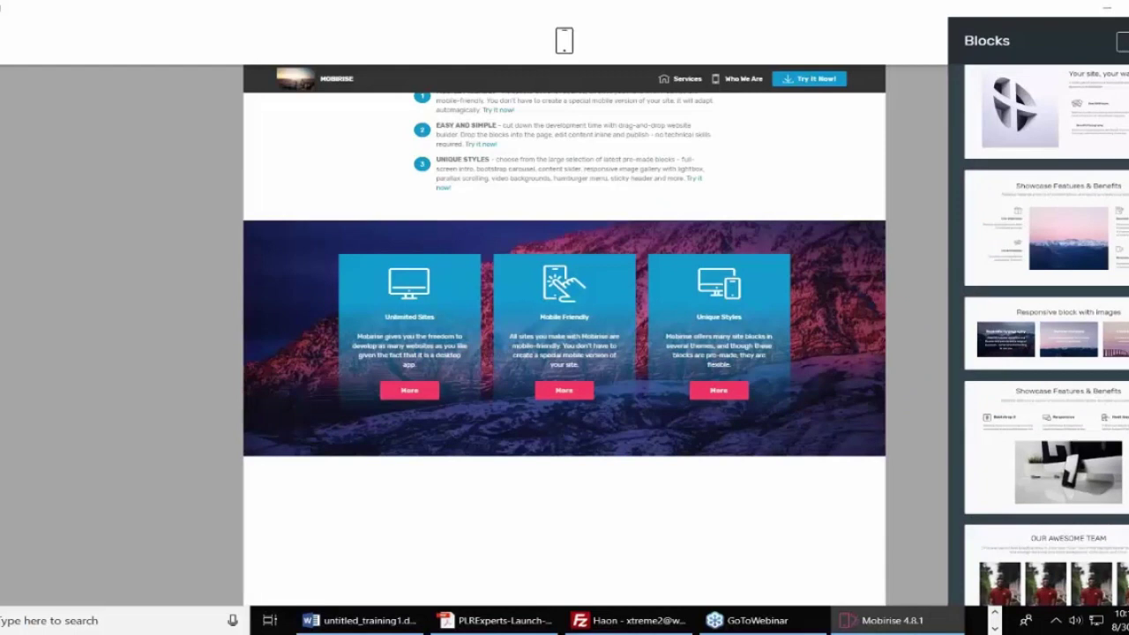
scroll(1045, 335, "down", 5)
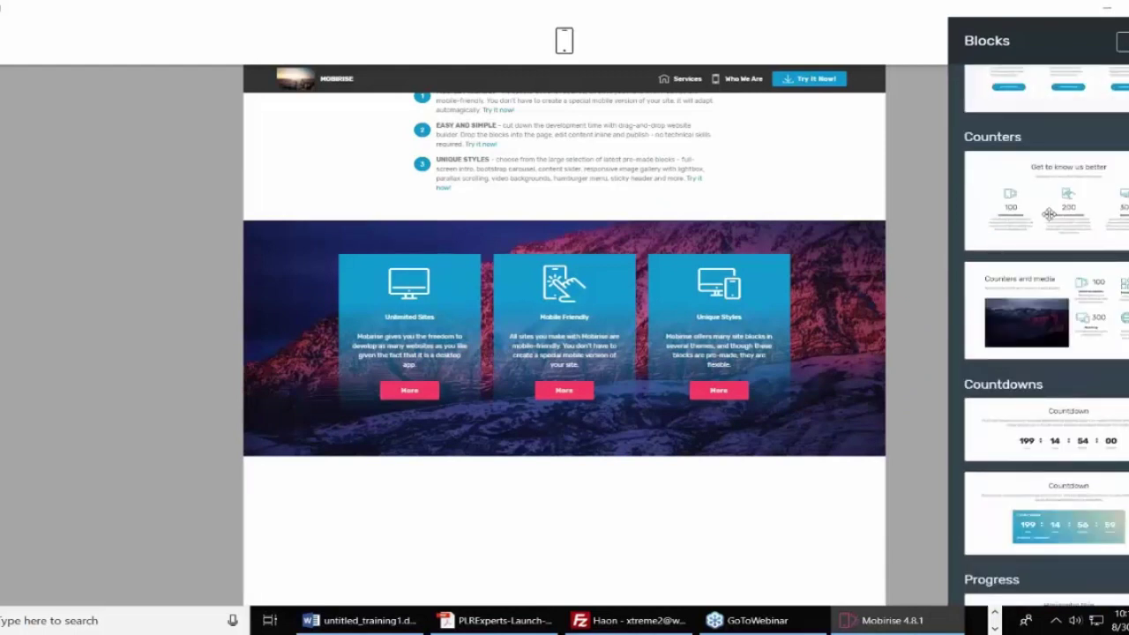
left_click_drag(1049, 214, 564, 512)
scroll(650, 448, "up", 1)
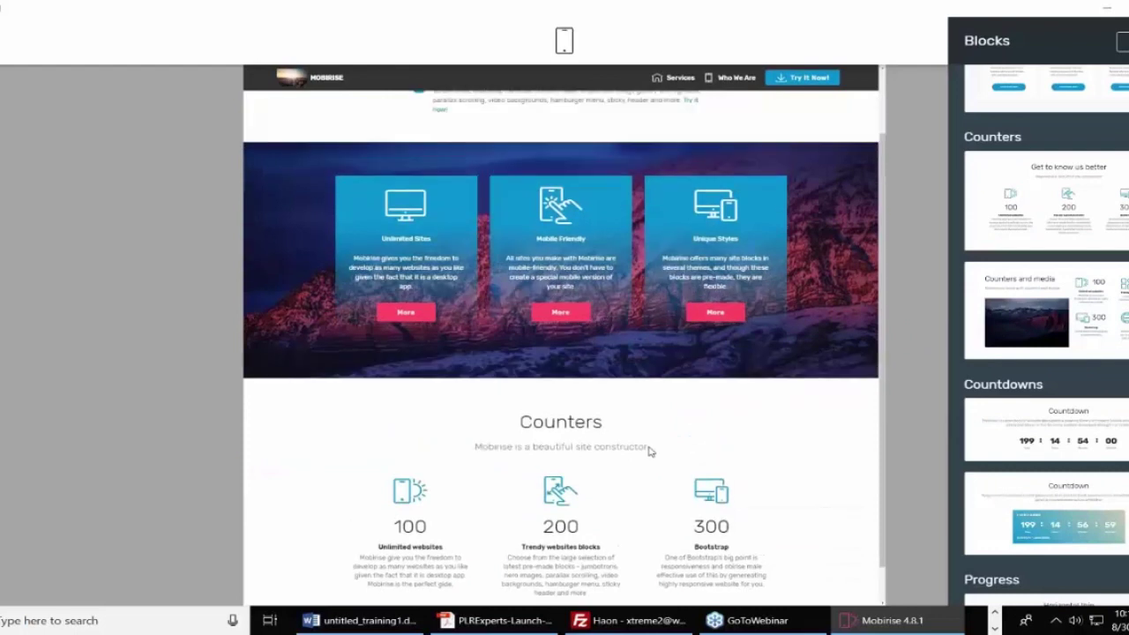
scroll(650, 451, "up", 1)
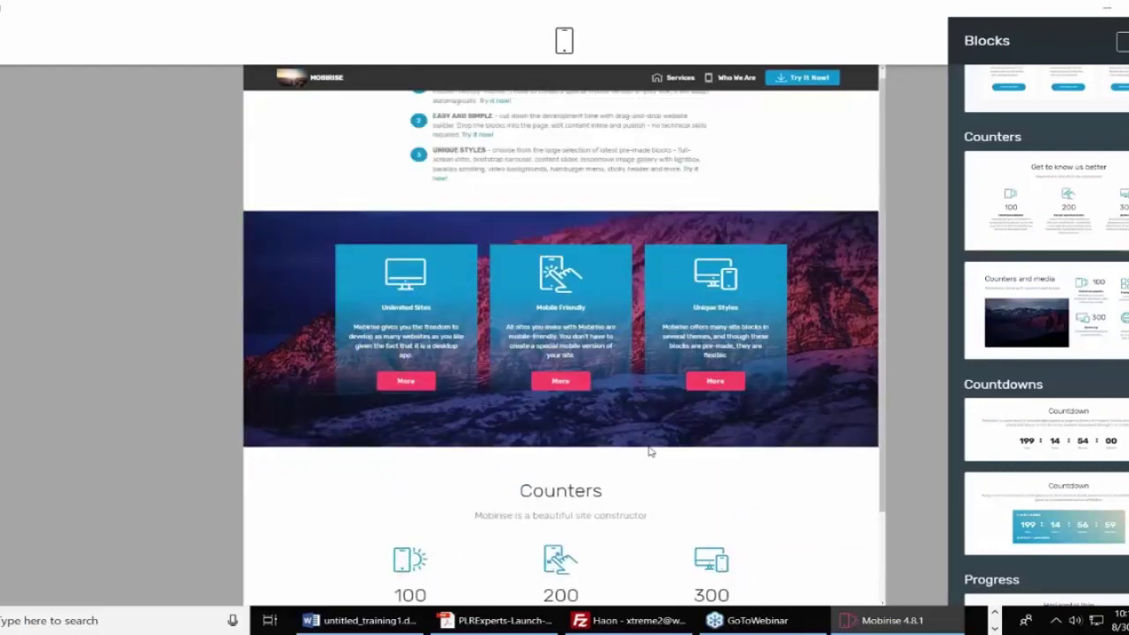
Close the Blocks library and select all text in the numbered features list.
left_click(927, 135)
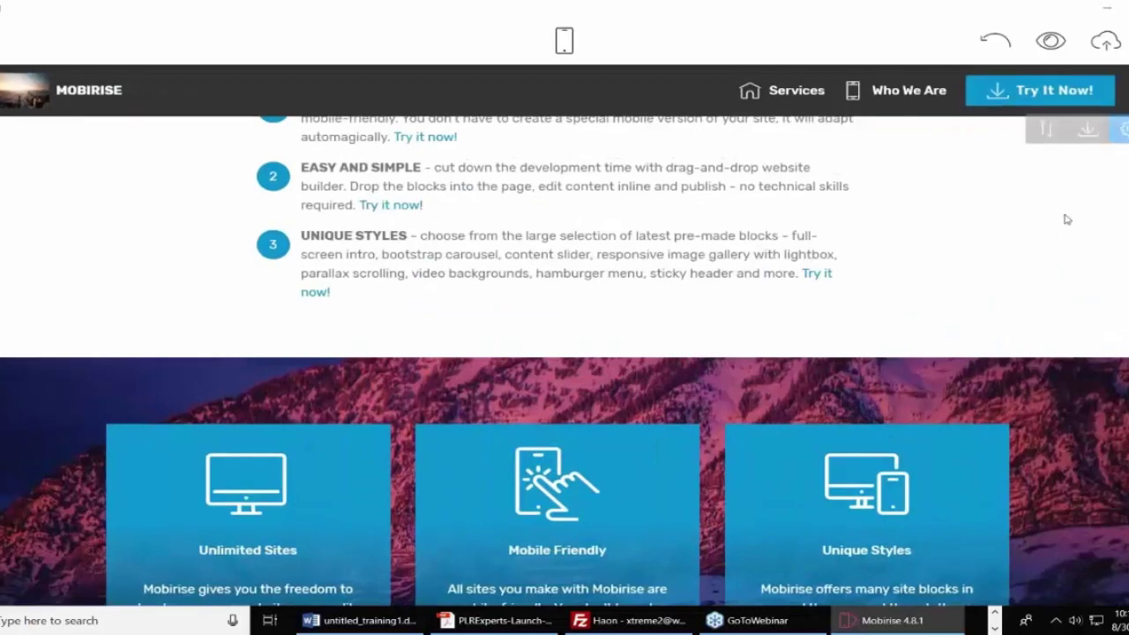
scroll(880, 305, "up", 1)
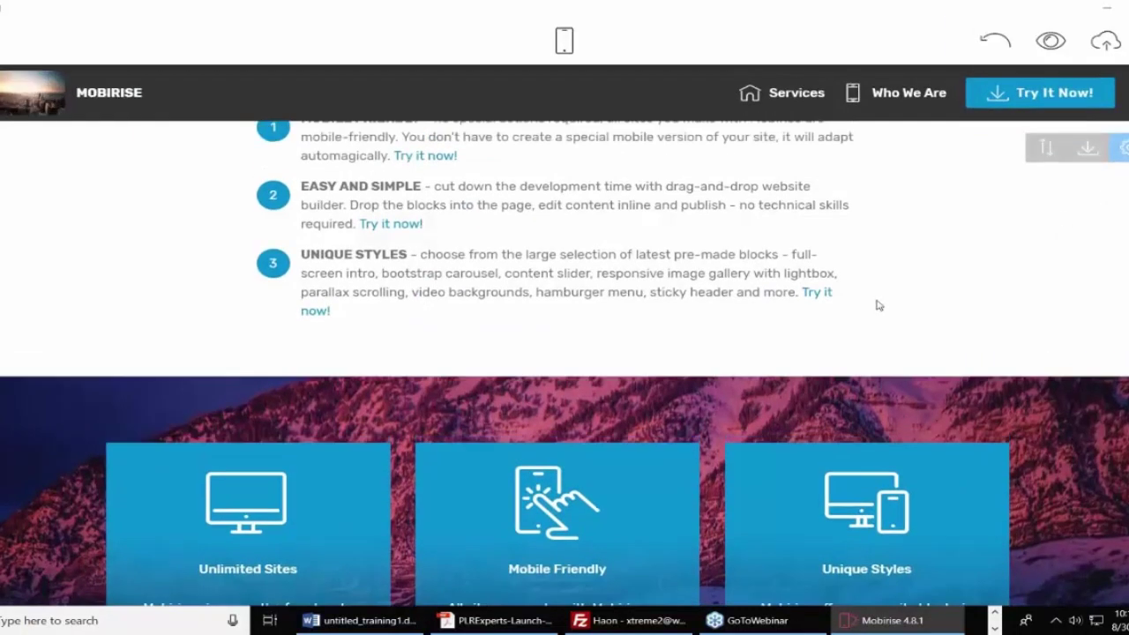
left_click(450, 203)
key("ctrl+a")
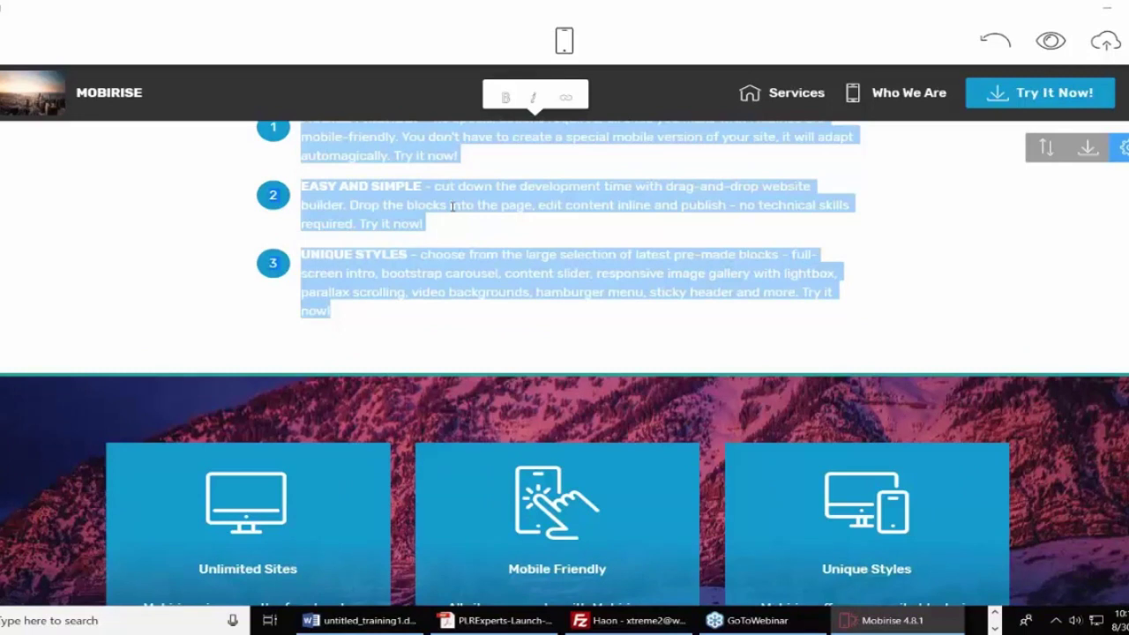
left_click(557, 41)
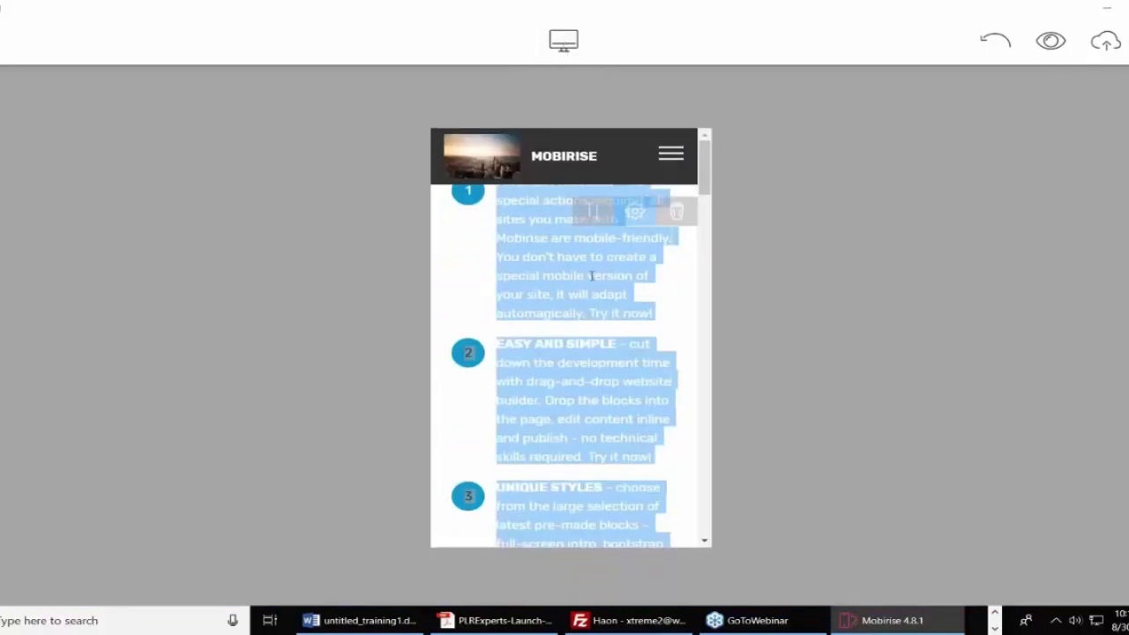
left_click(484, 244)
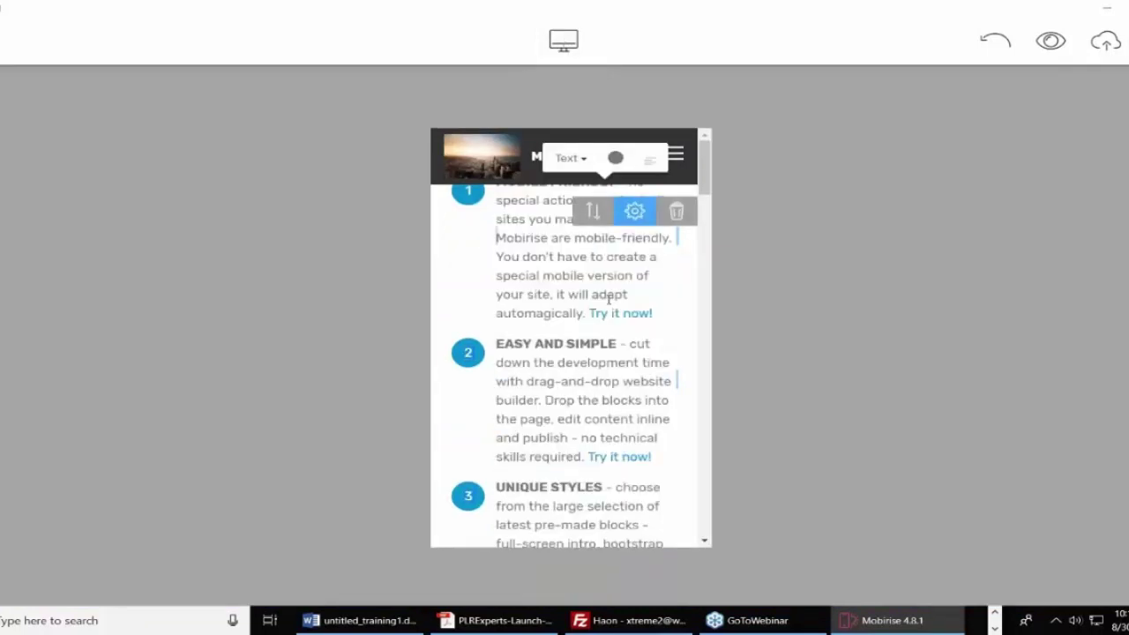
scroll(608, 300, "down", 10)
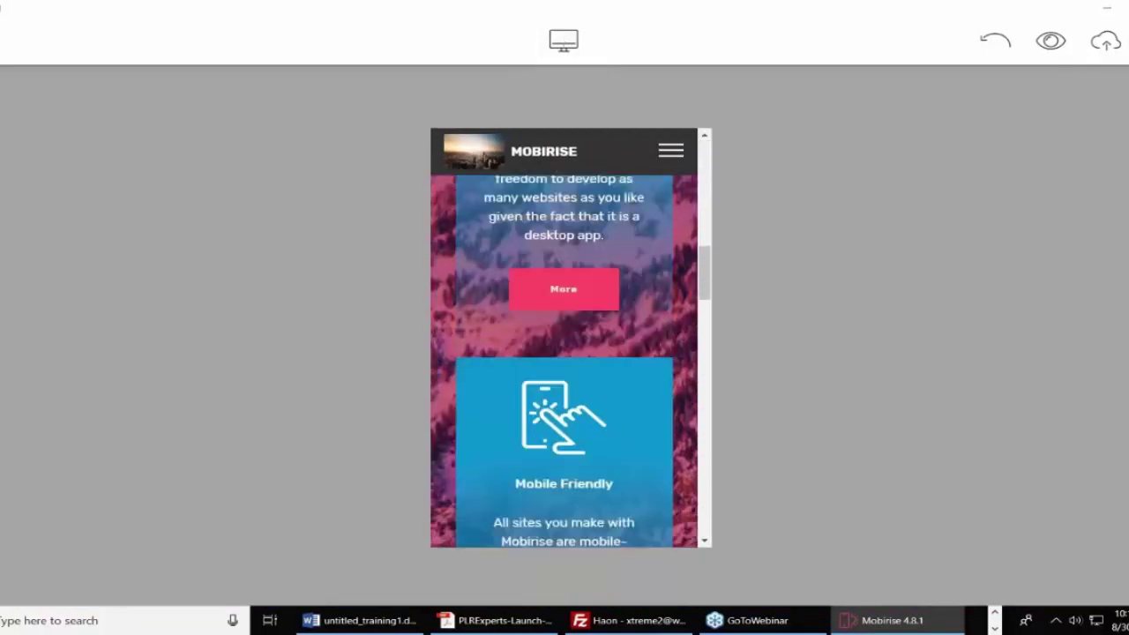
scroll(570, 361, "down", 10)
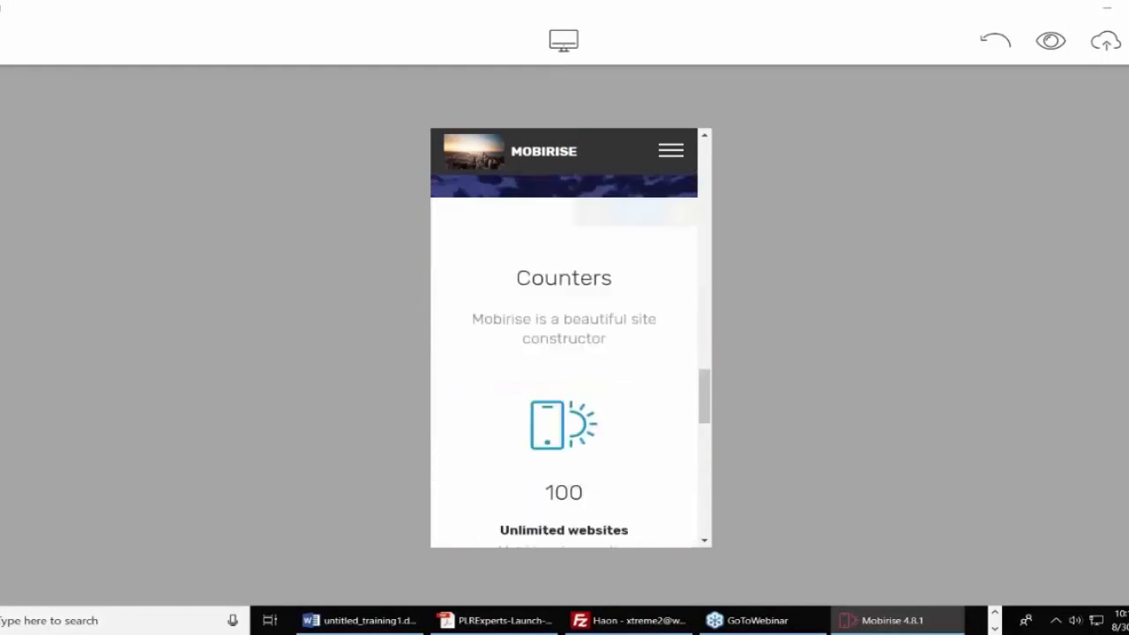
scroll(570, 361, "down", 10)
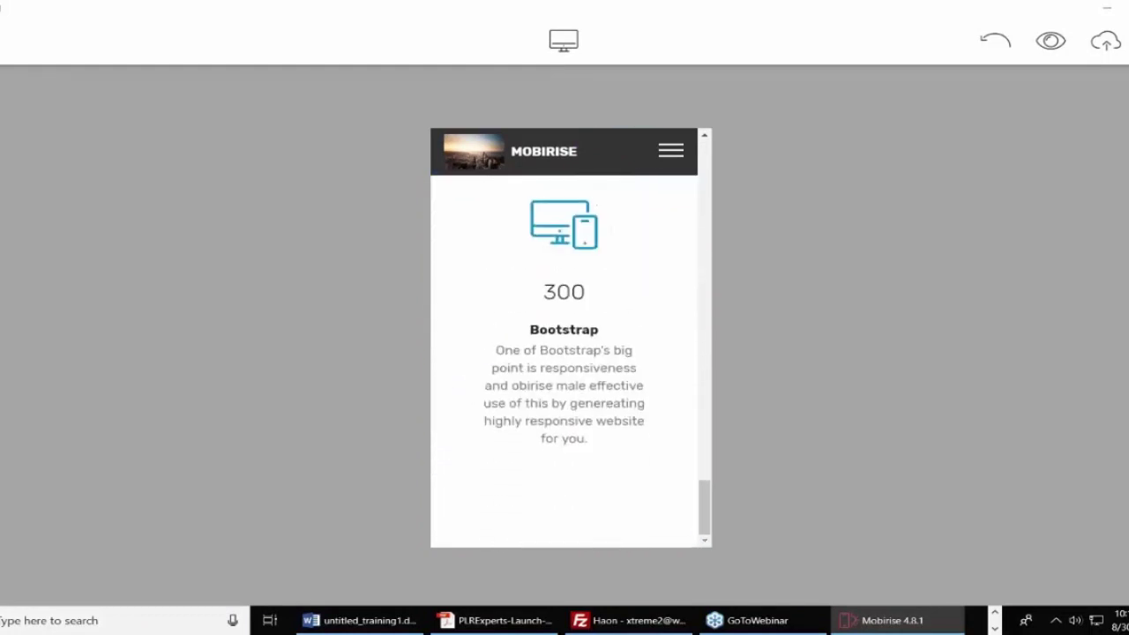
scroll(571, 362, "up", 10)
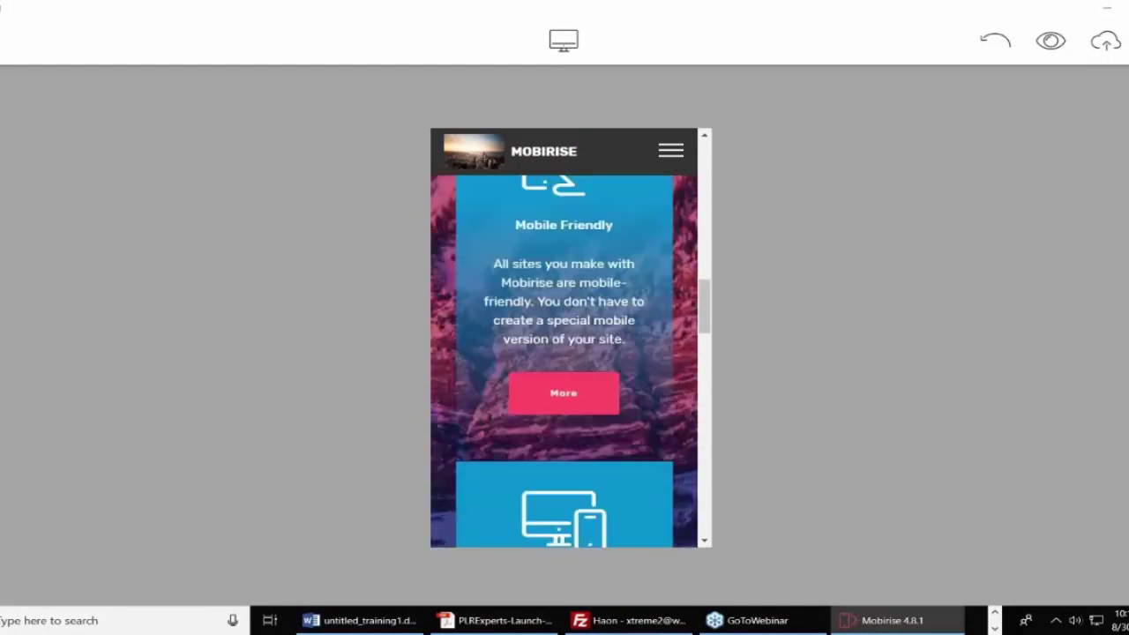
scroll(571, 362, "up", 8)
left_click(495, 237)
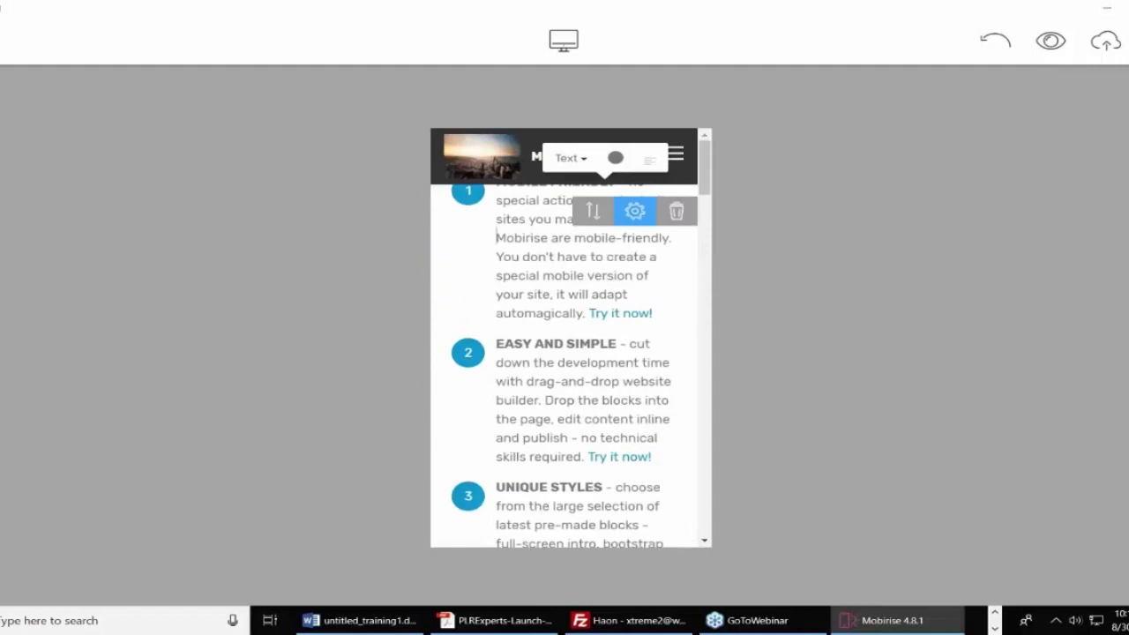
left_click(563, 40)
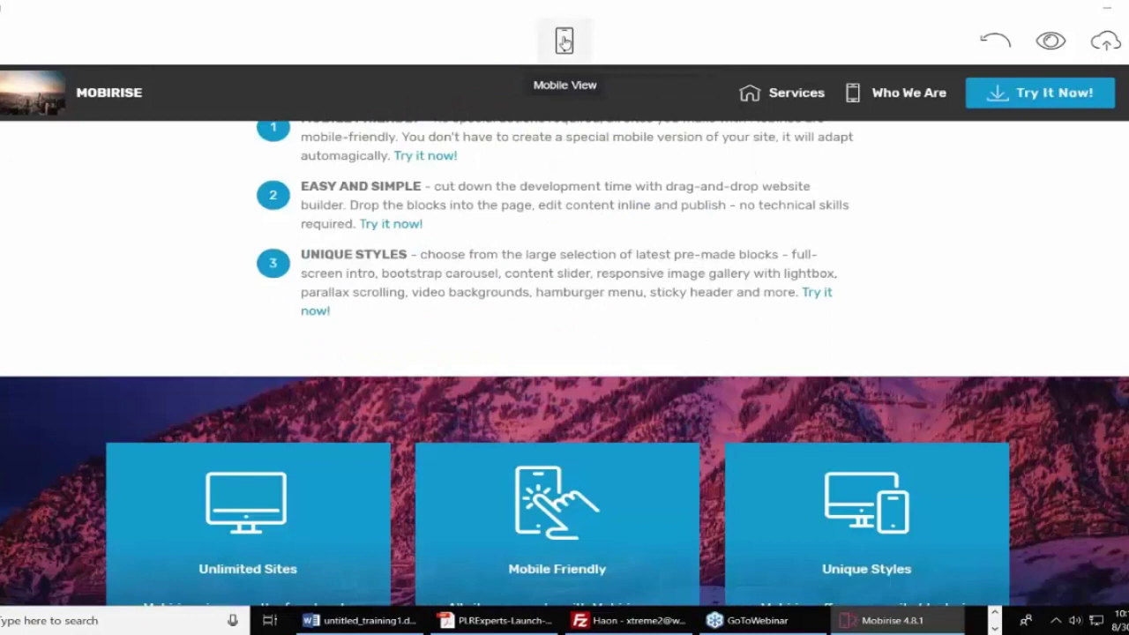
Create a blank page titled Privacy Policy and bring up the Blocks library for it.
left_click(13, 40)
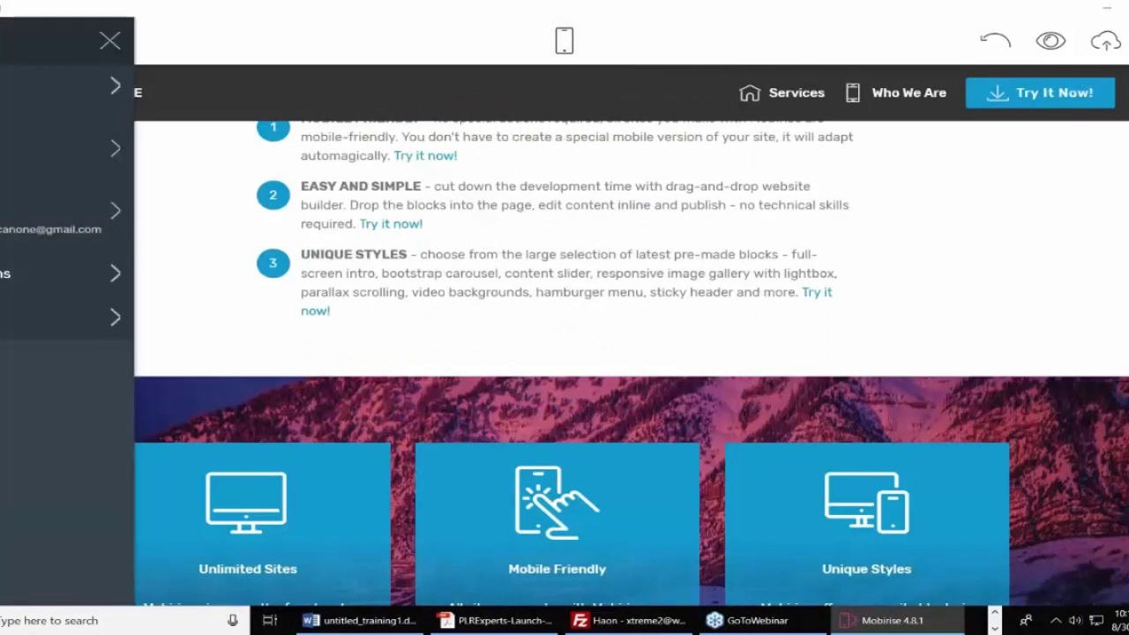
left_click(41, 107)
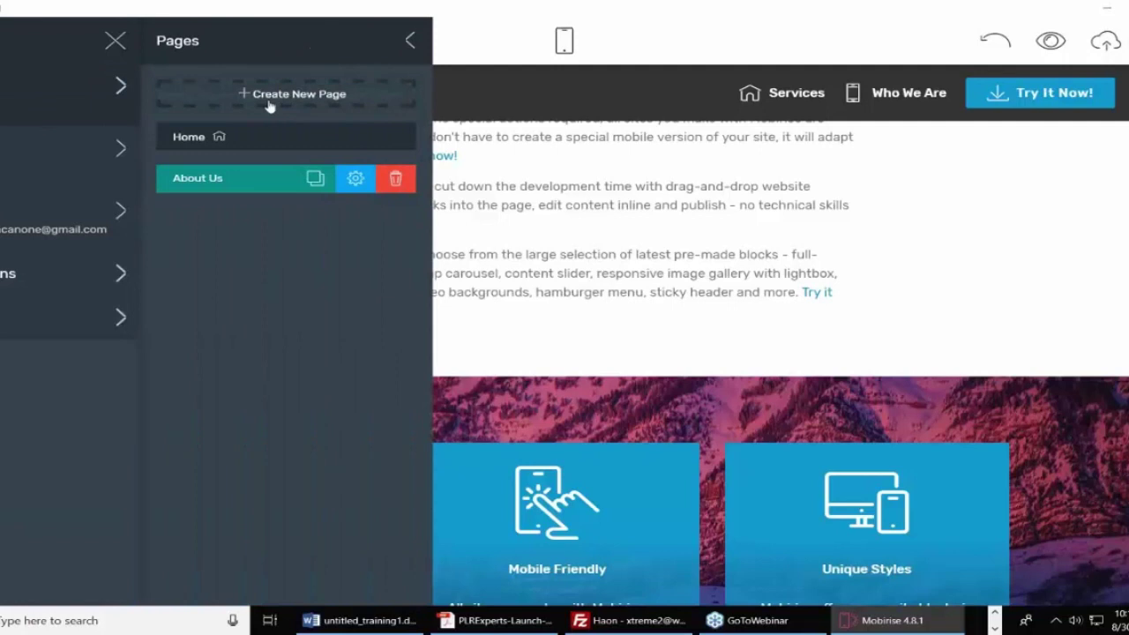
left_click(271, 103)
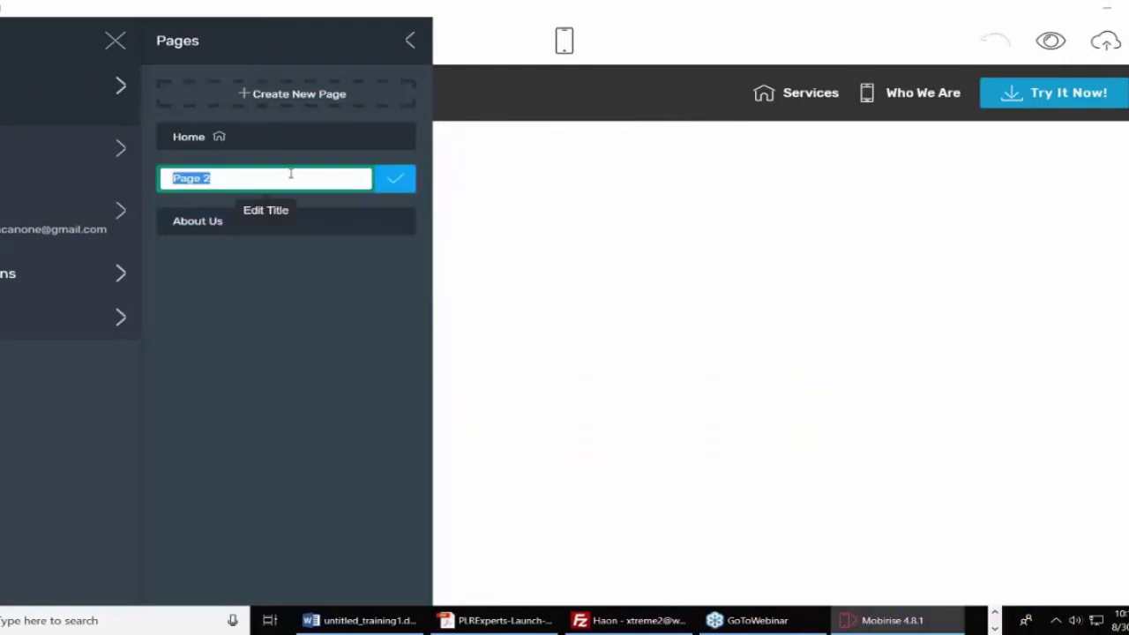
type("Privacy Pol")
key("BackSpace")
key("BackSpace")
type("ol")
key("BackSpace")
type("licy")
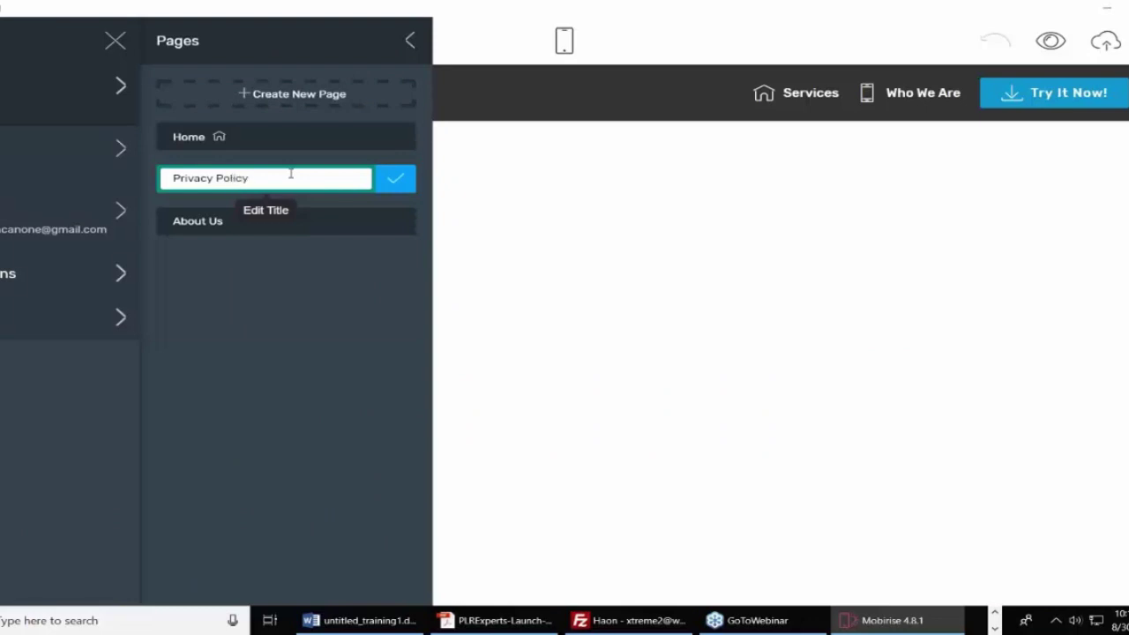
left_click(404, 181)
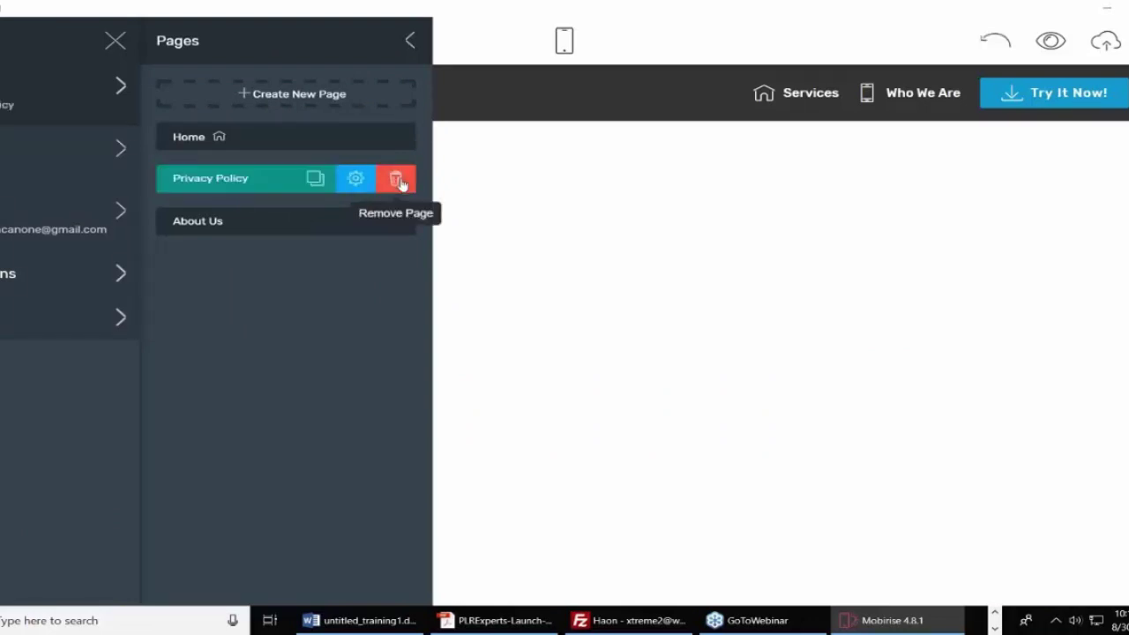
left_click(623, 350)
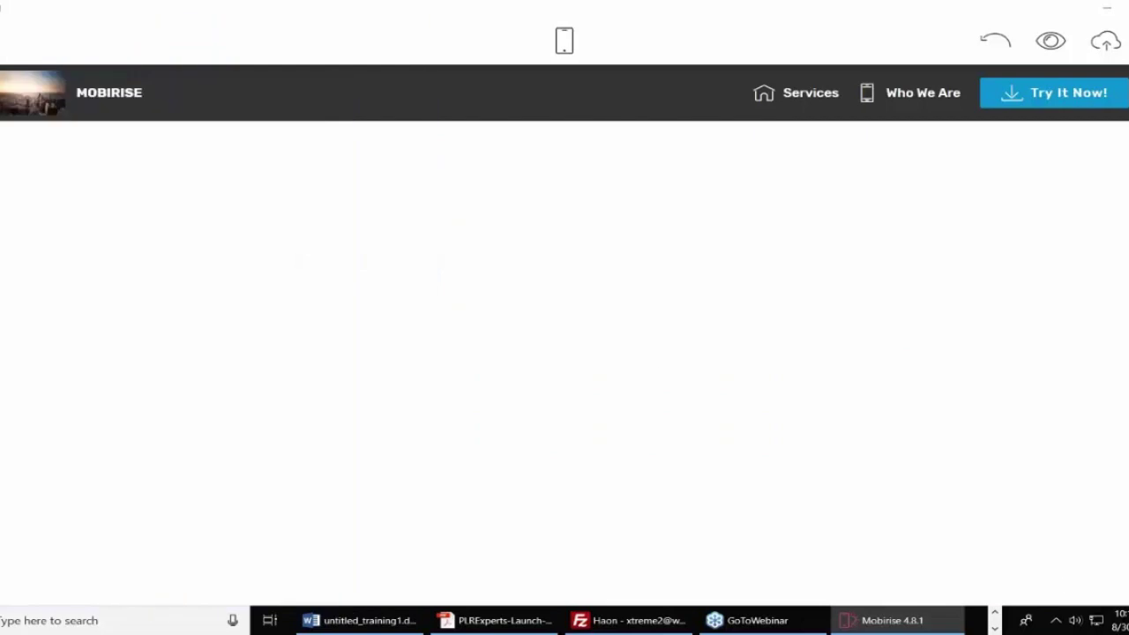
left_click(1102, 569)
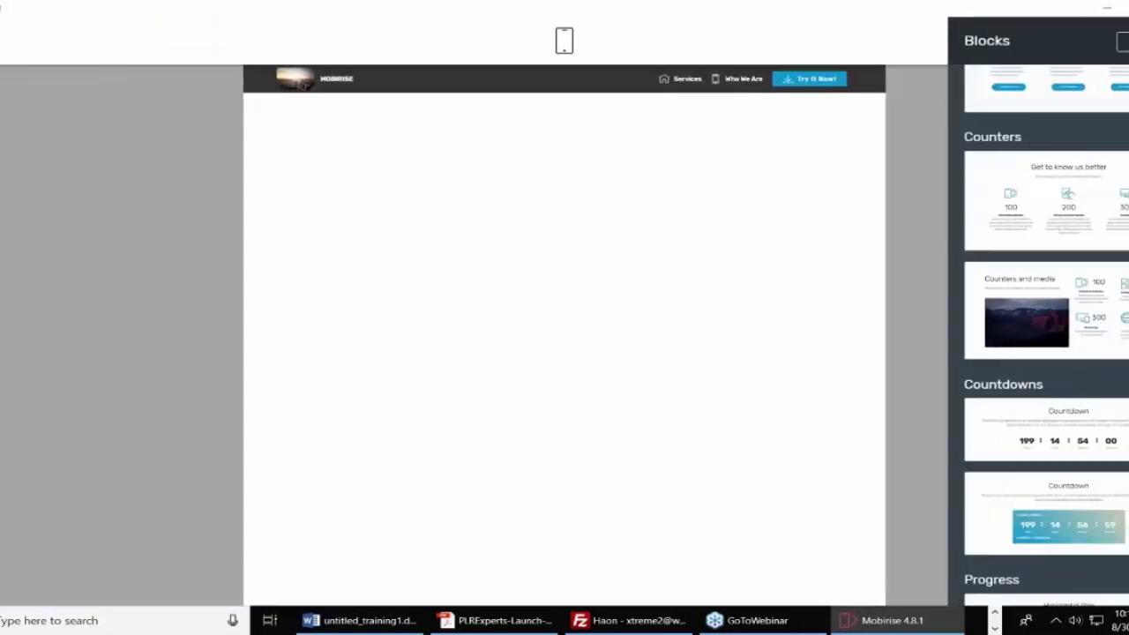
Place an Article Header, then a two-column text block below it, and close the Blocks library.
scroll(1117, 328, "up", 5)
scroll(1046, 335, "down", 20)
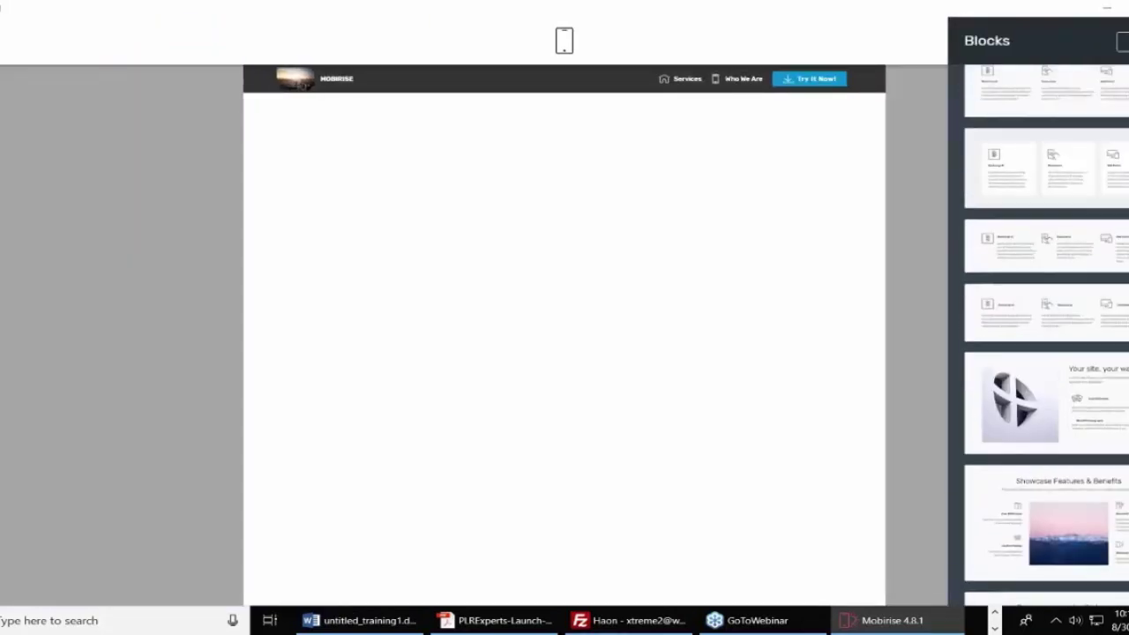
scroll(1046, 336, "up", 10)
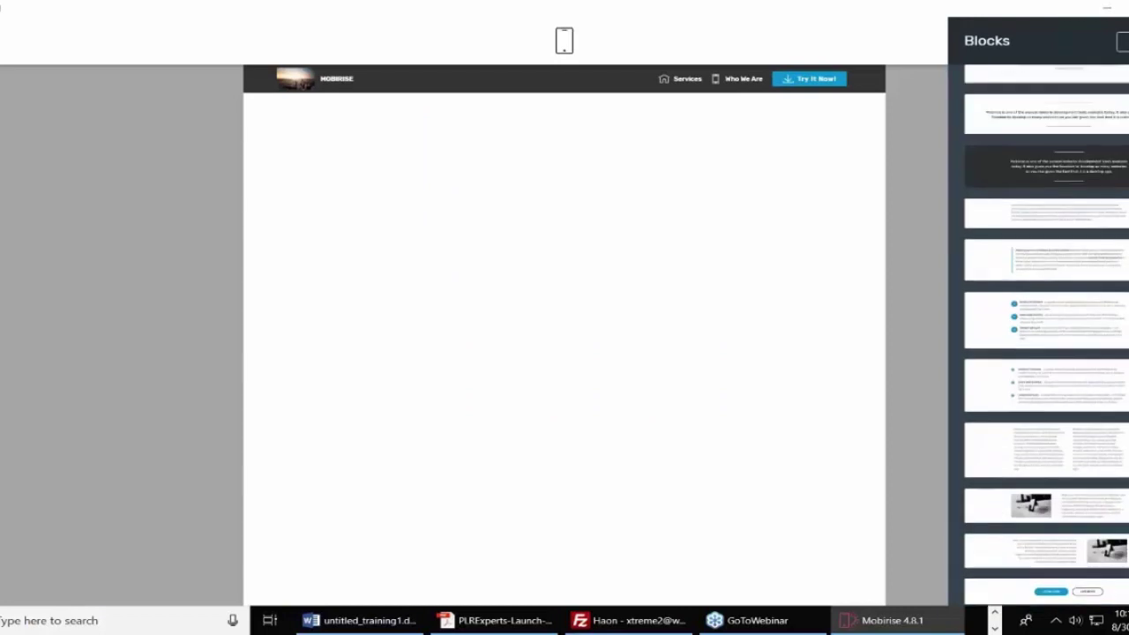
scroll(1046, 335, "up", 10)
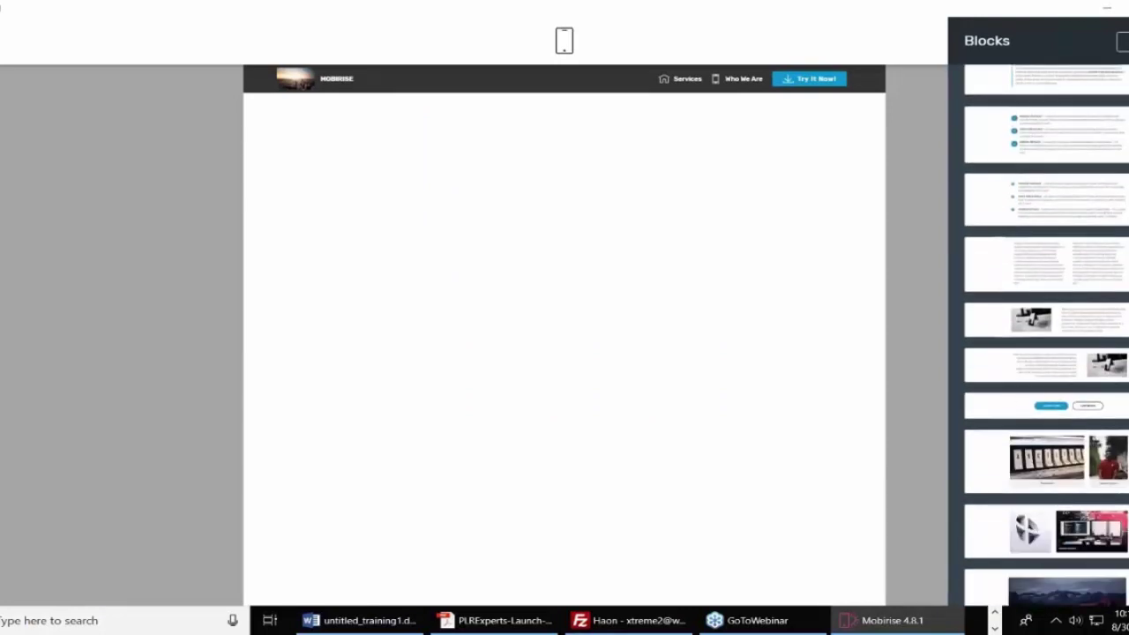
scroll(1087, 250, "down", 1)
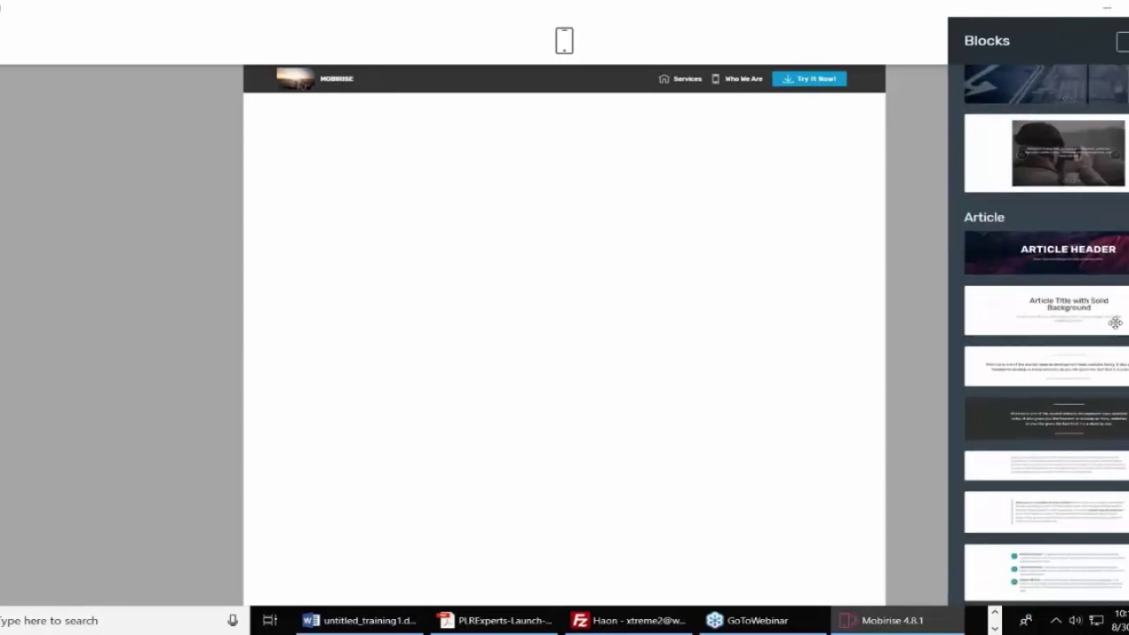
left_click_drag(1086, 250, 525, 177)
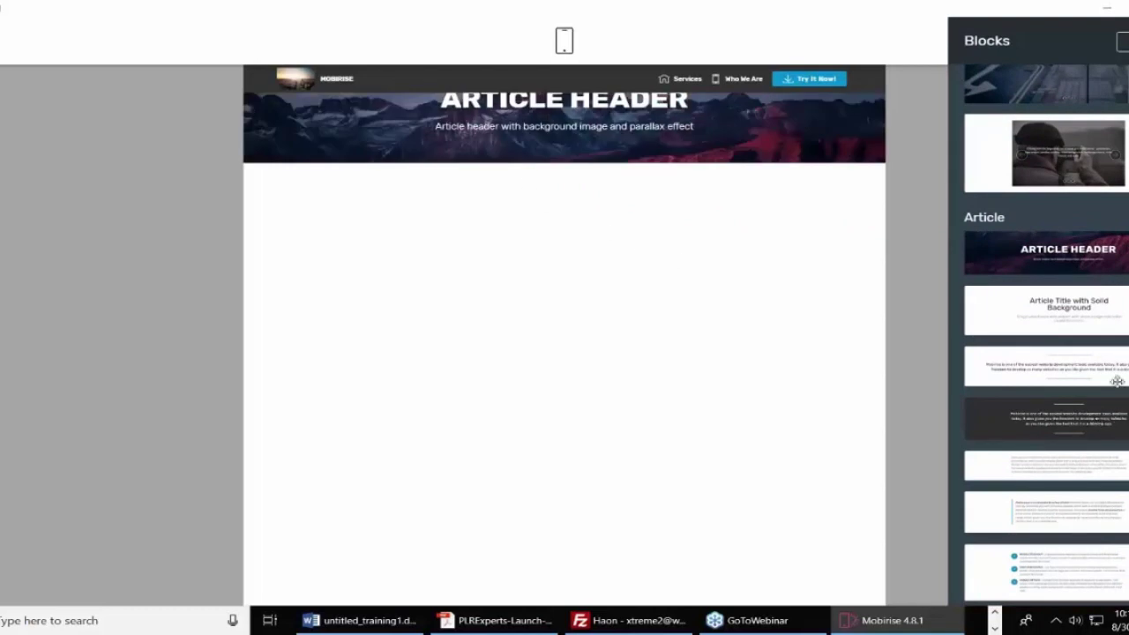
scroll(1116, 421, "down", 5)
scroll(1117, 422, "down", 1)
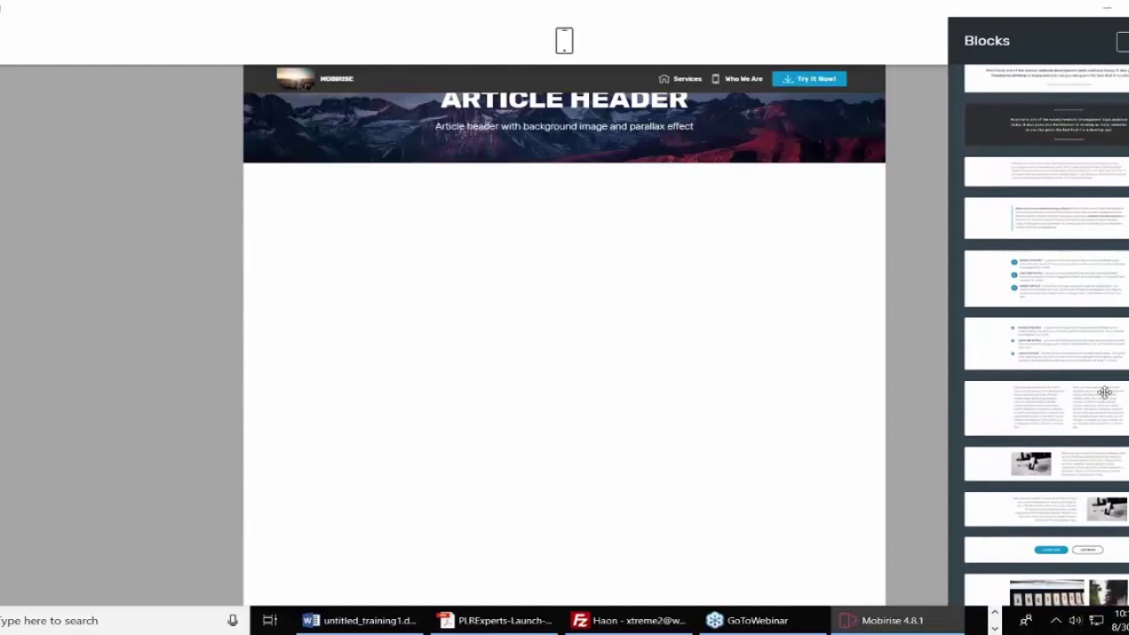
left_click_drag(1058, 406, 529, 309)
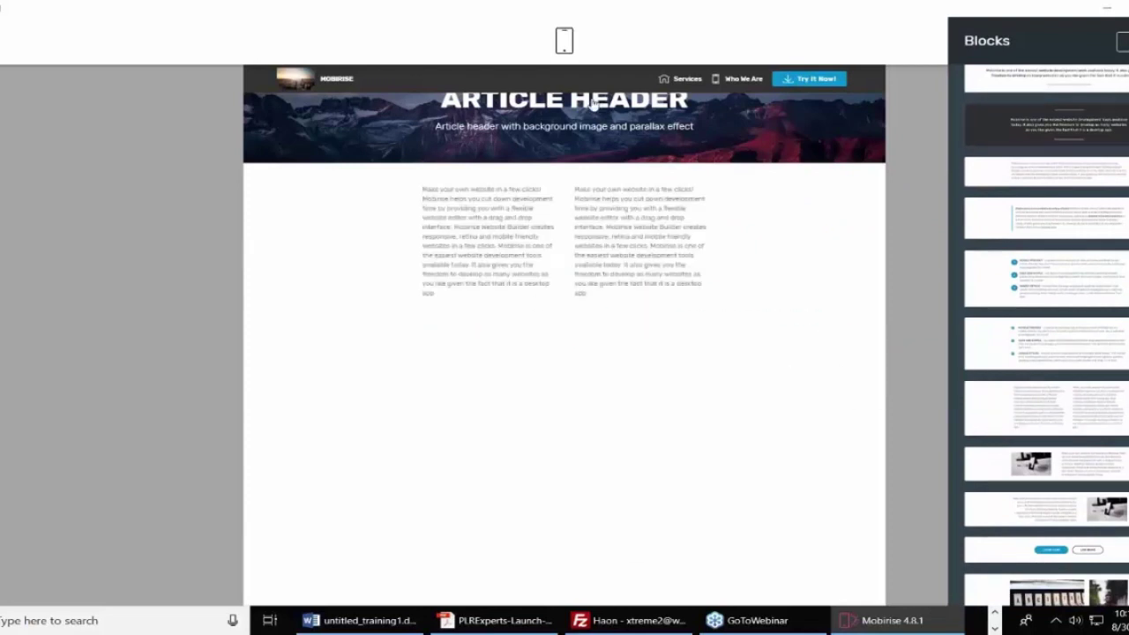
left_click(581, 74)
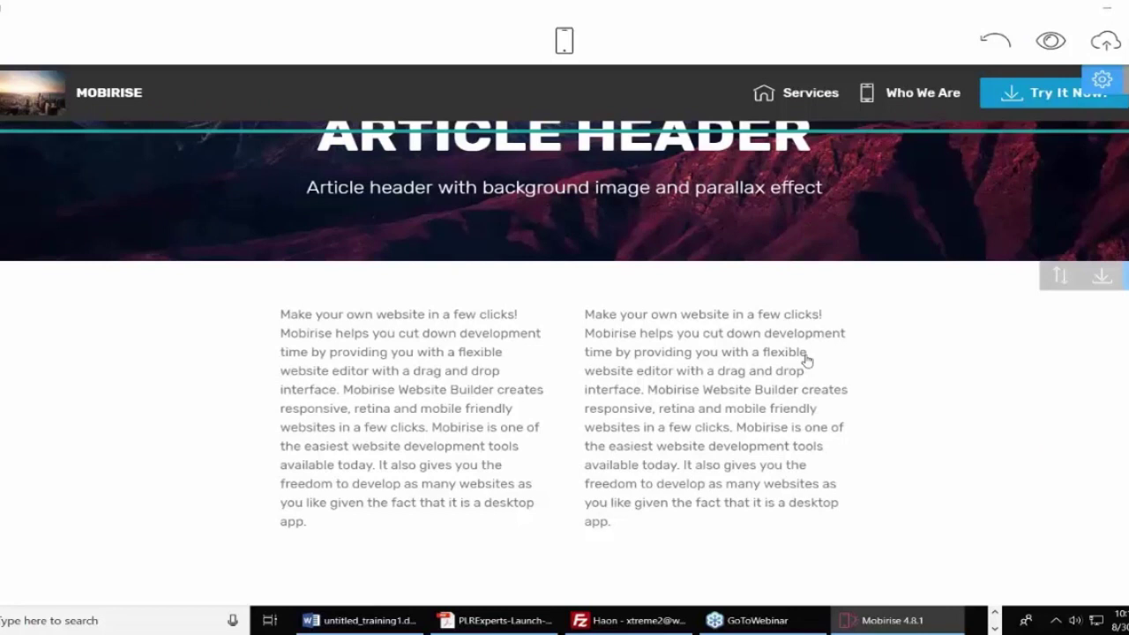
left_click(306, 316)
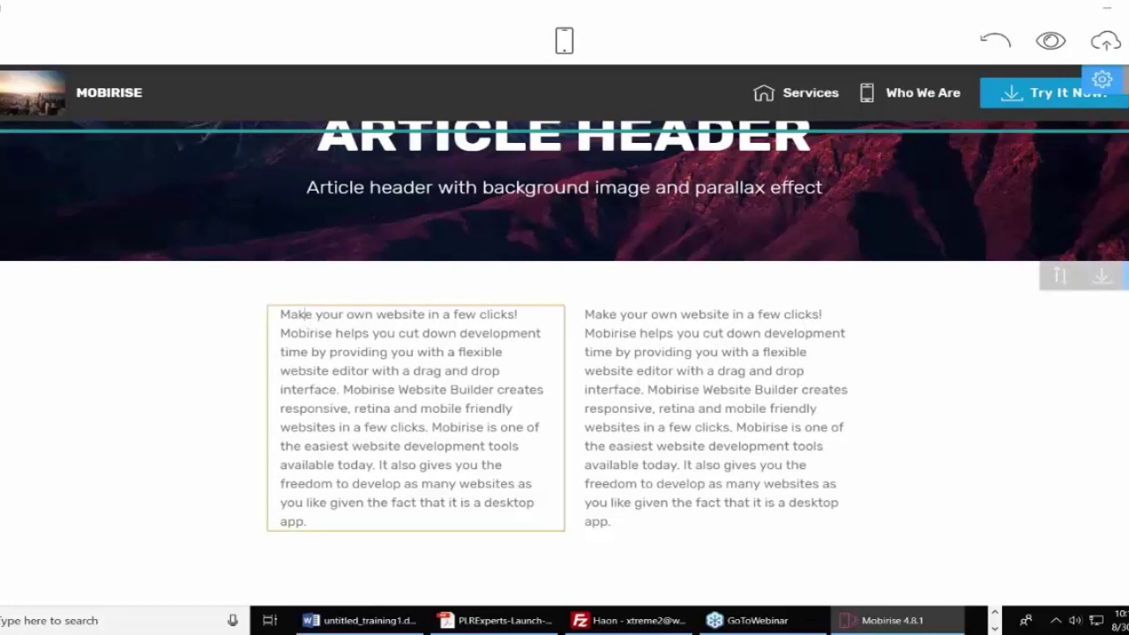
key("ctrl+a")
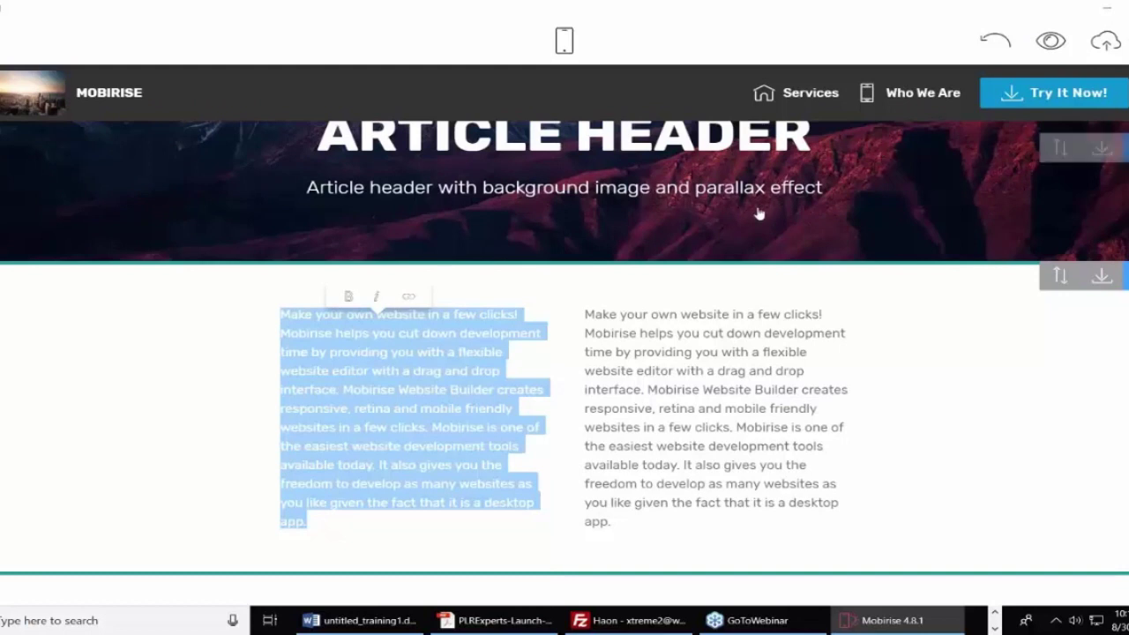
left_click(1083, 104)
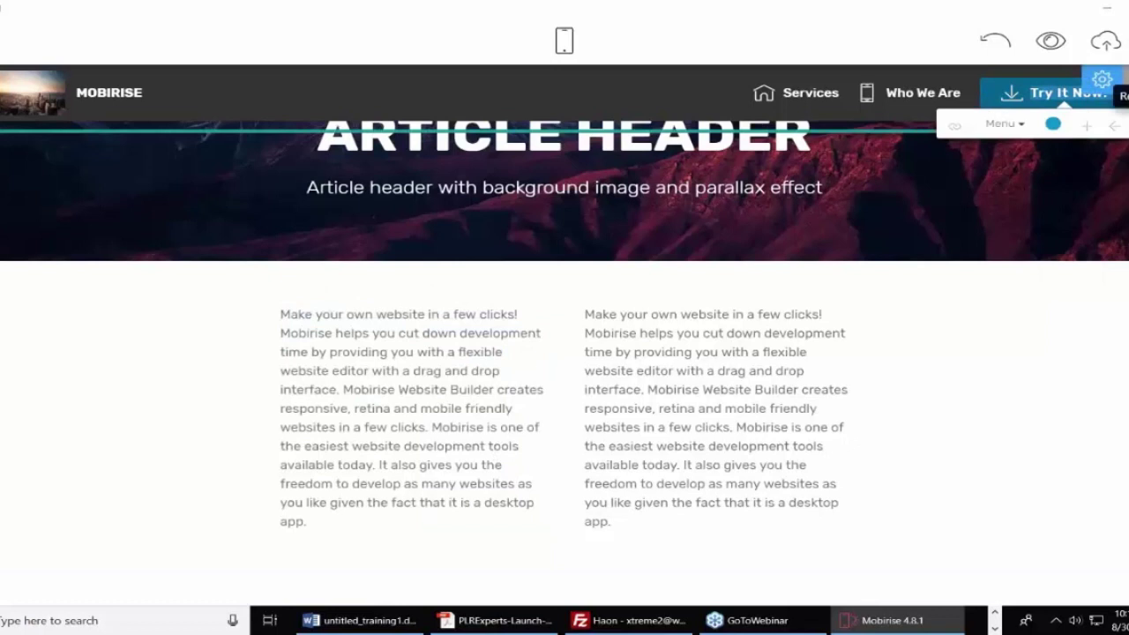
left_click(1072, 141)
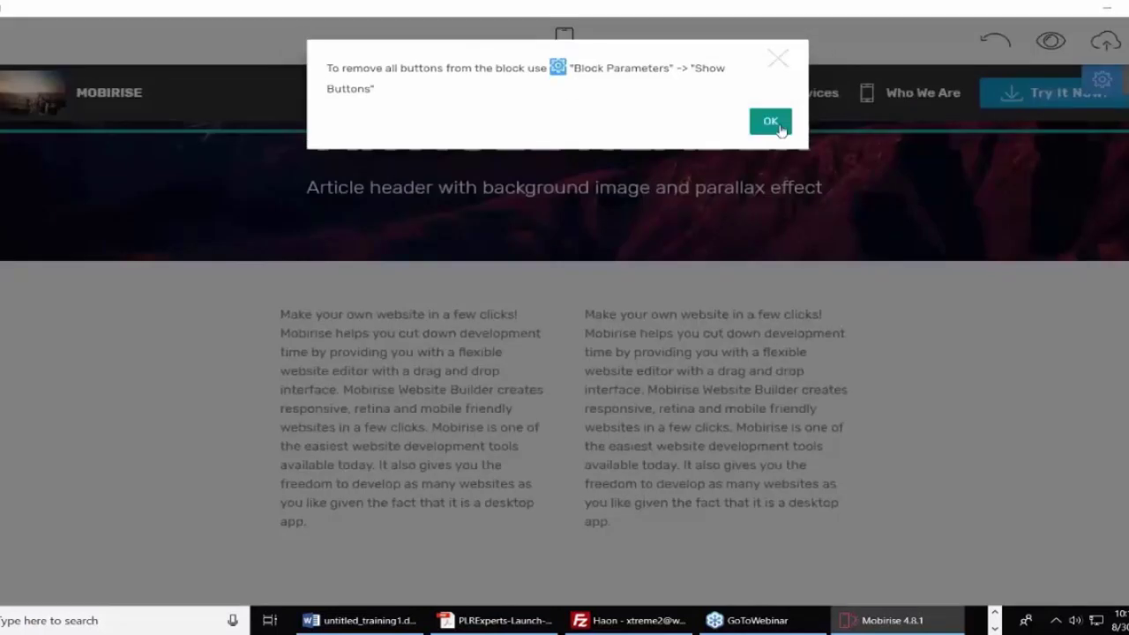
left_click(771, 121)
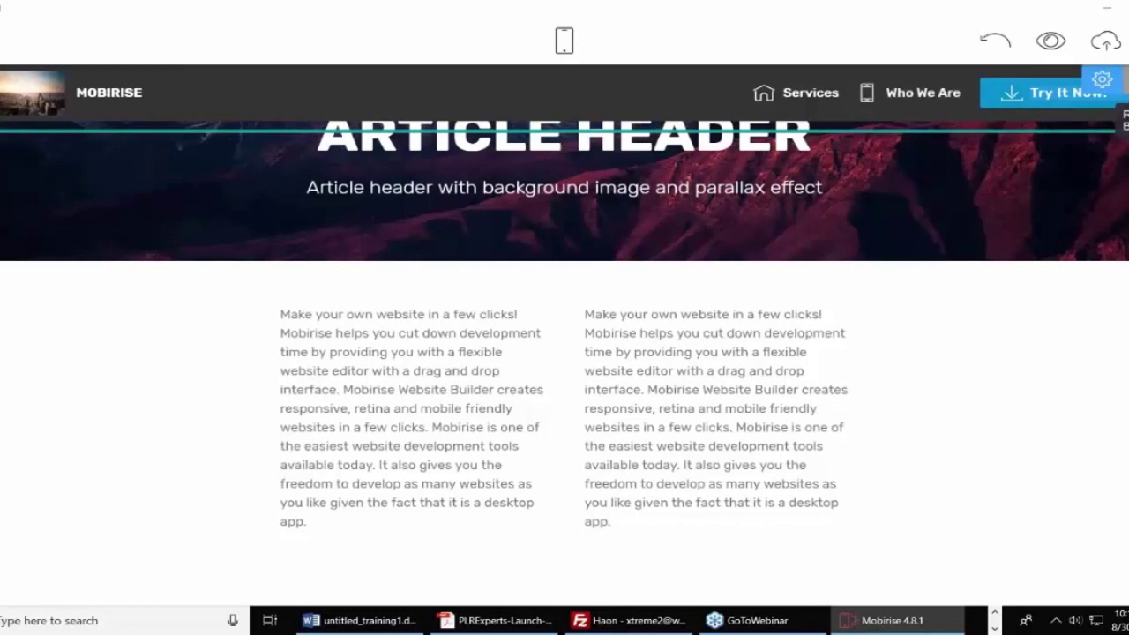
Delete the menu bar block, confirming in the Remove Block dialog.
left_click(1121, 81)
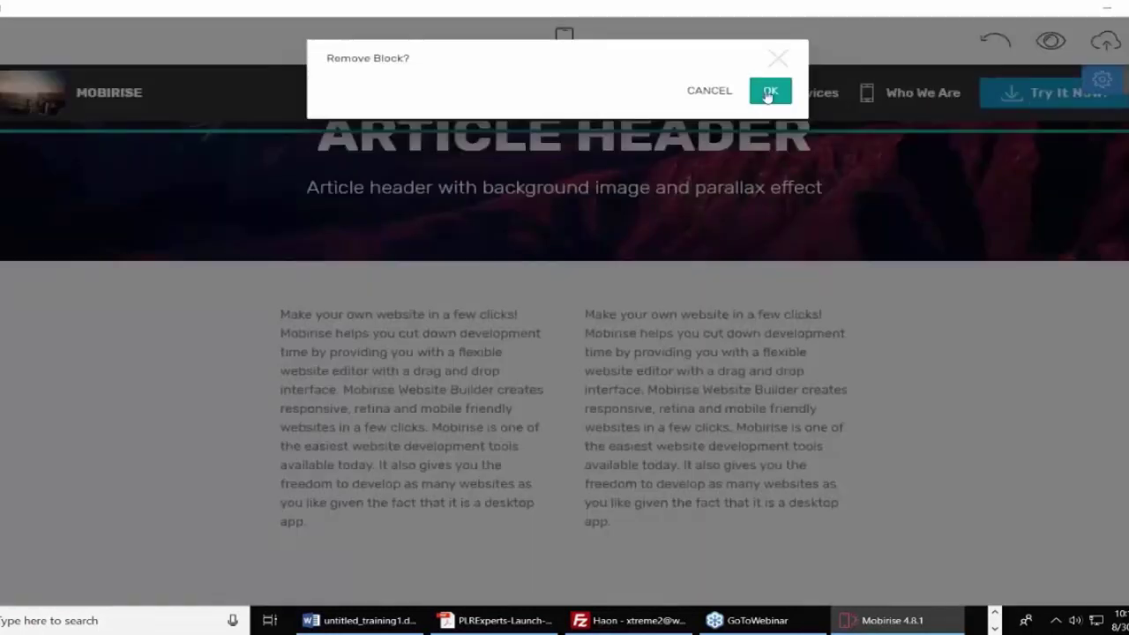
left_click(769, 88)
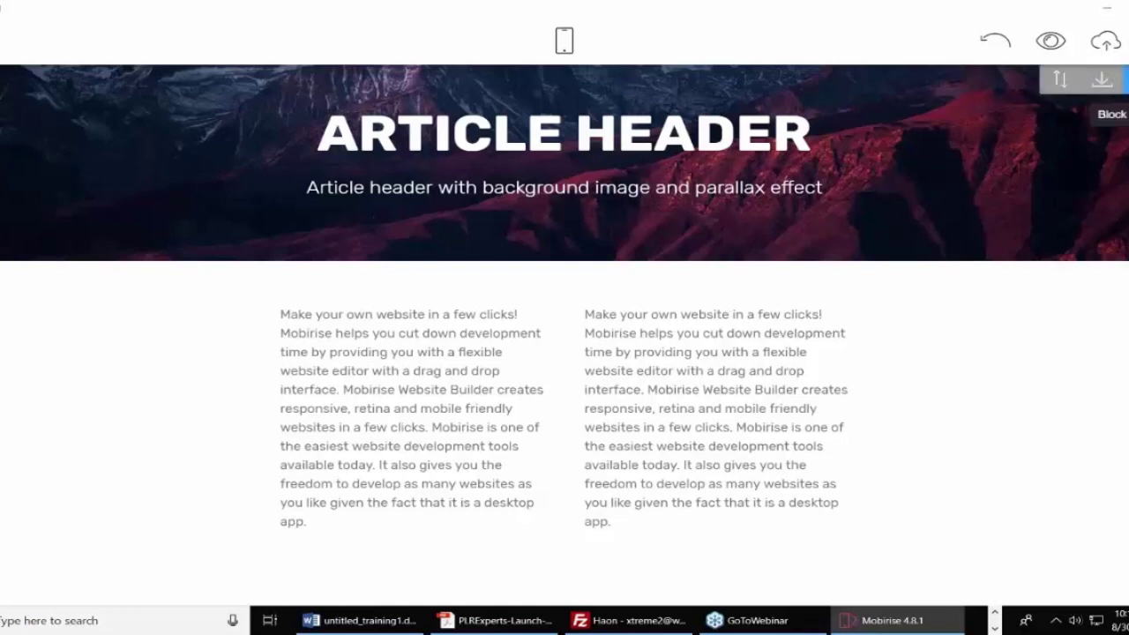
Switch the Article Header background to video and paste in the lighthouse YouTube link.
left_click(1118, 79)
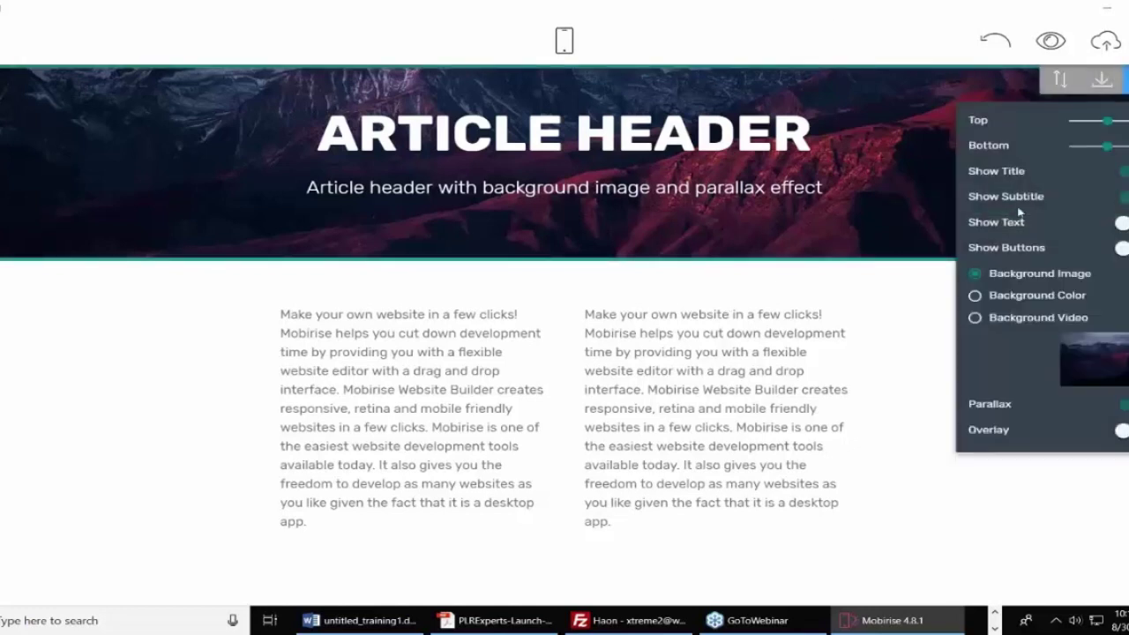
left_click(975, 318)
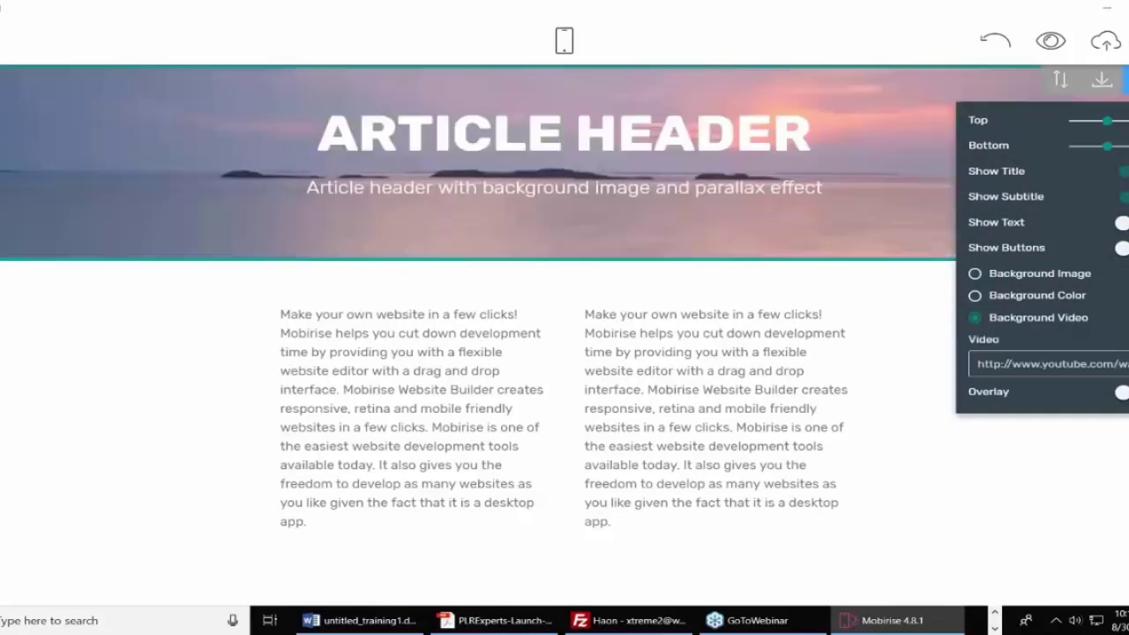
left_click(977, 364)
left_click_drag(978, 363, 1127, 364)
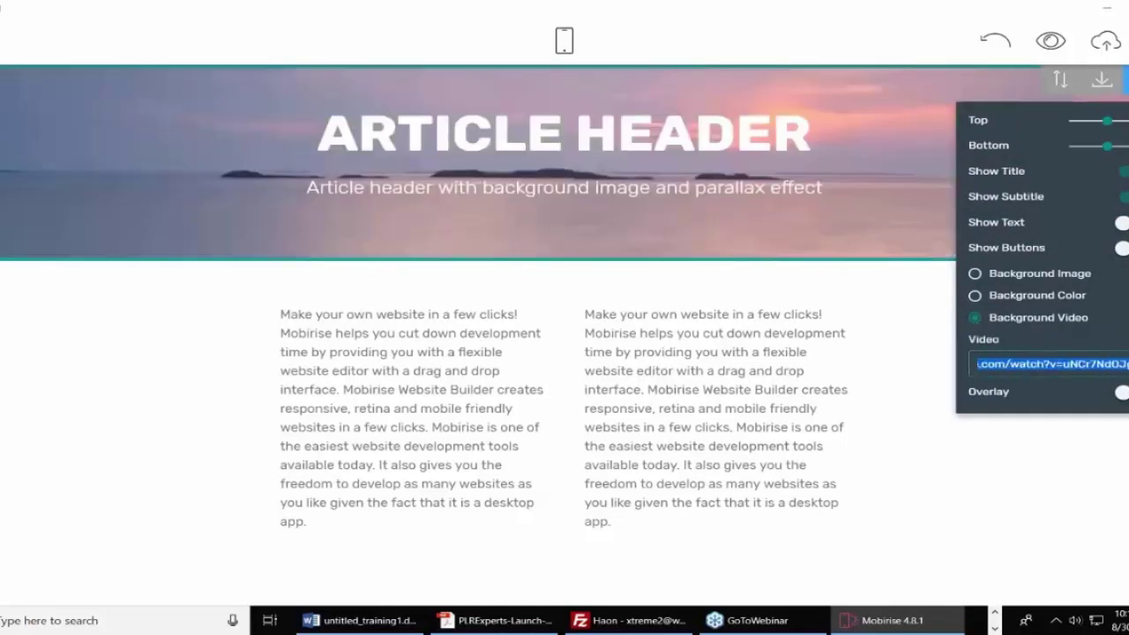
key("ctrl+v")
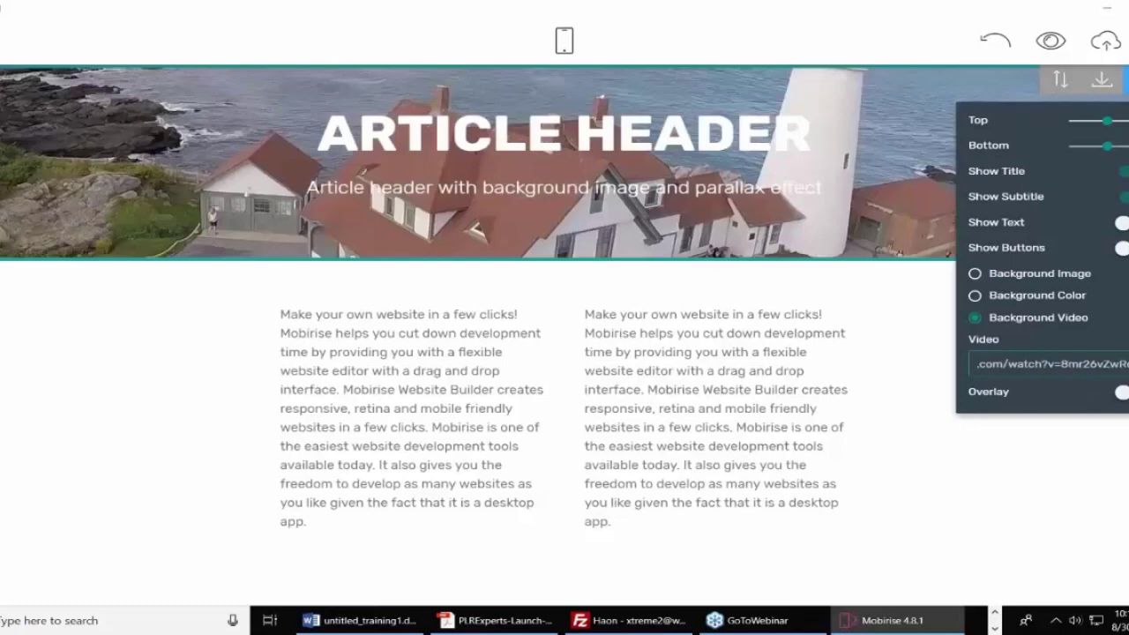
left_click(1089, 471)
left_click(1088, 473)
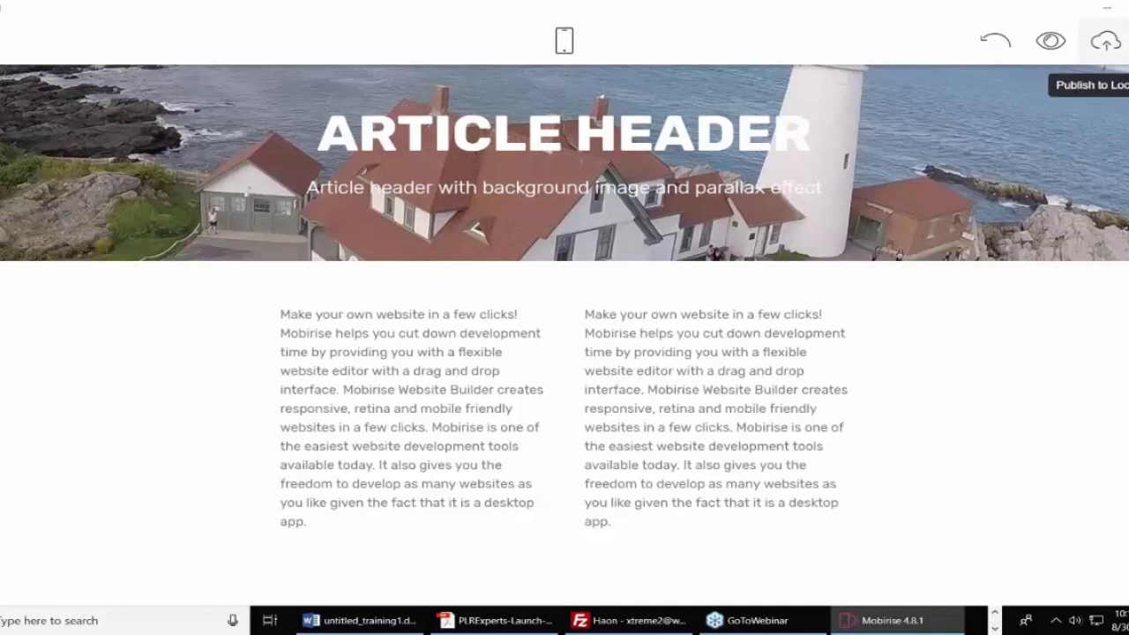
Start publishing to a local folder and browse to the Downloads folder.
left_click(1105, 42)
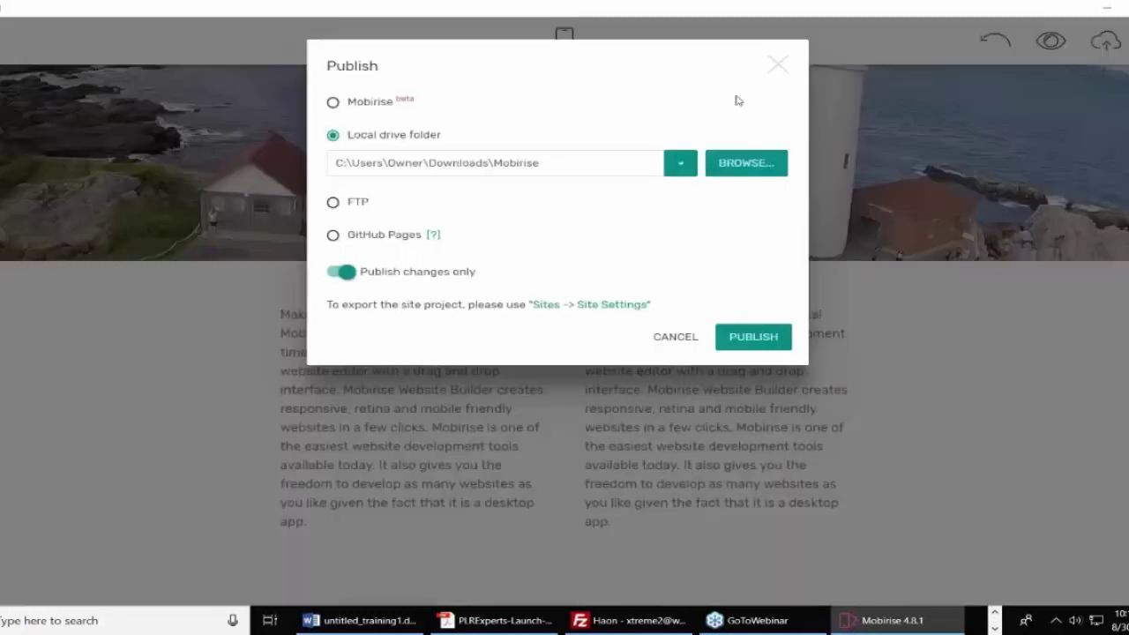
left_click(731, 167)
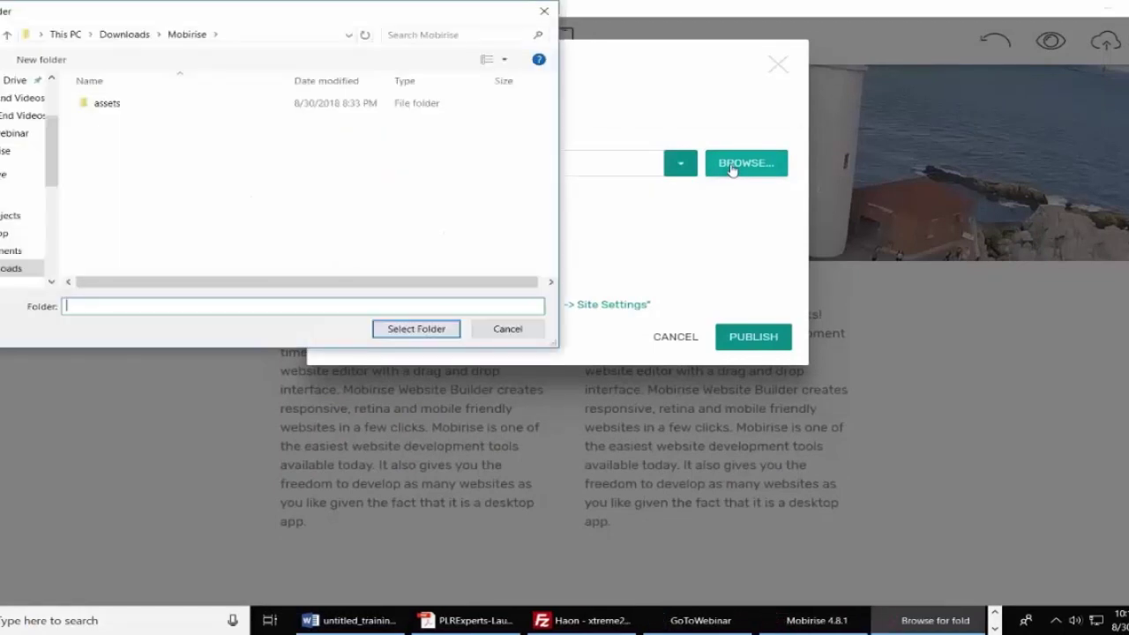
left_click(145, 39)
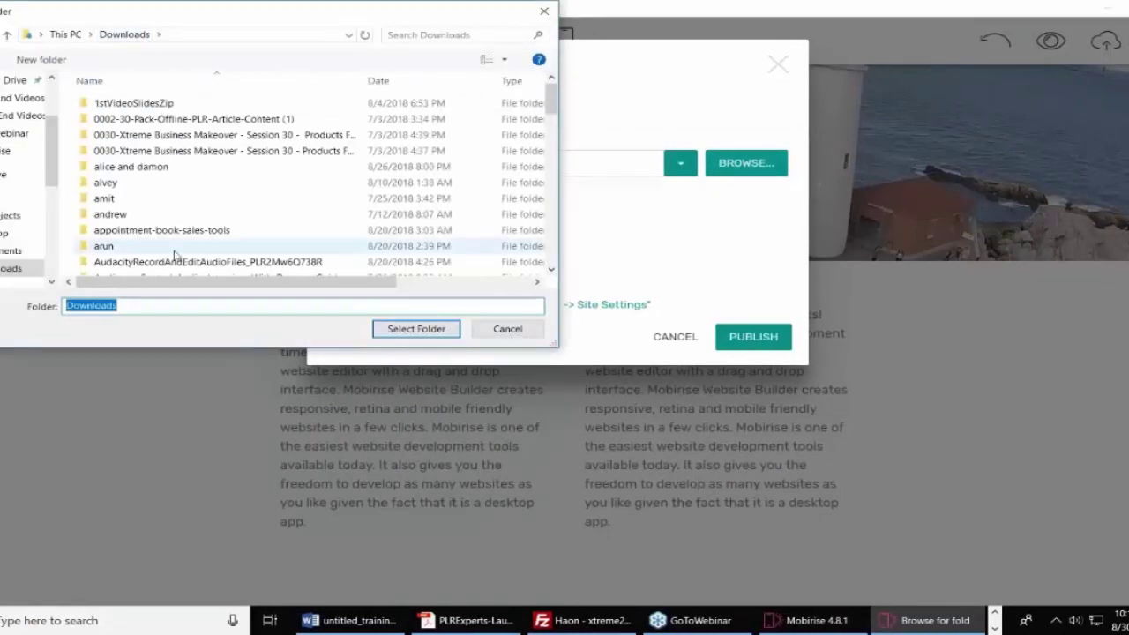
type("Mobiri")
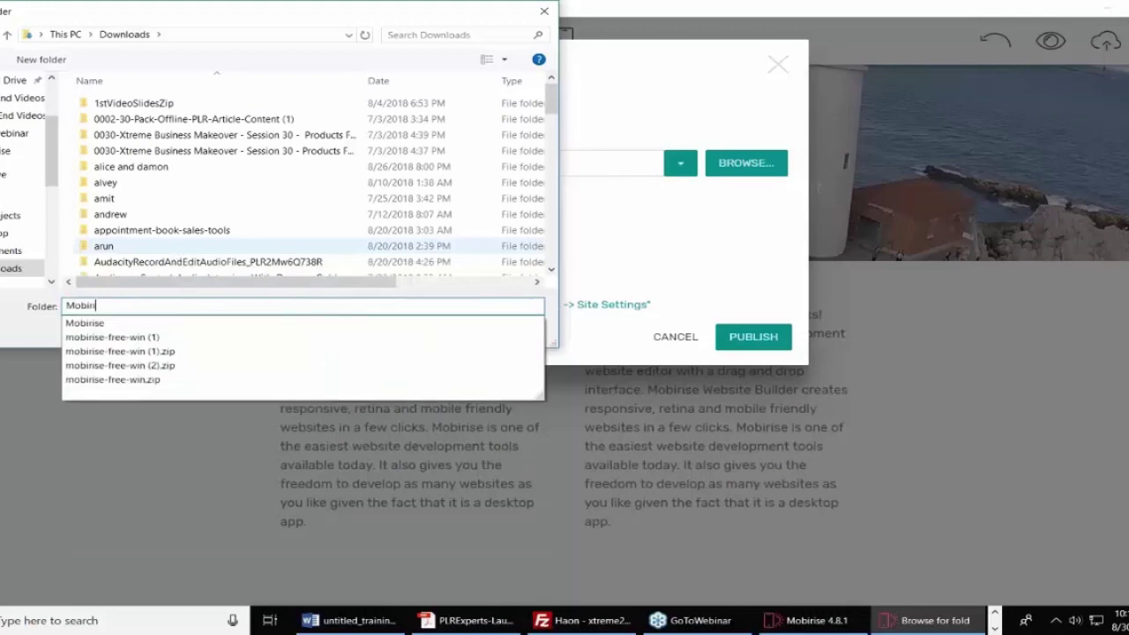
type("se Two")
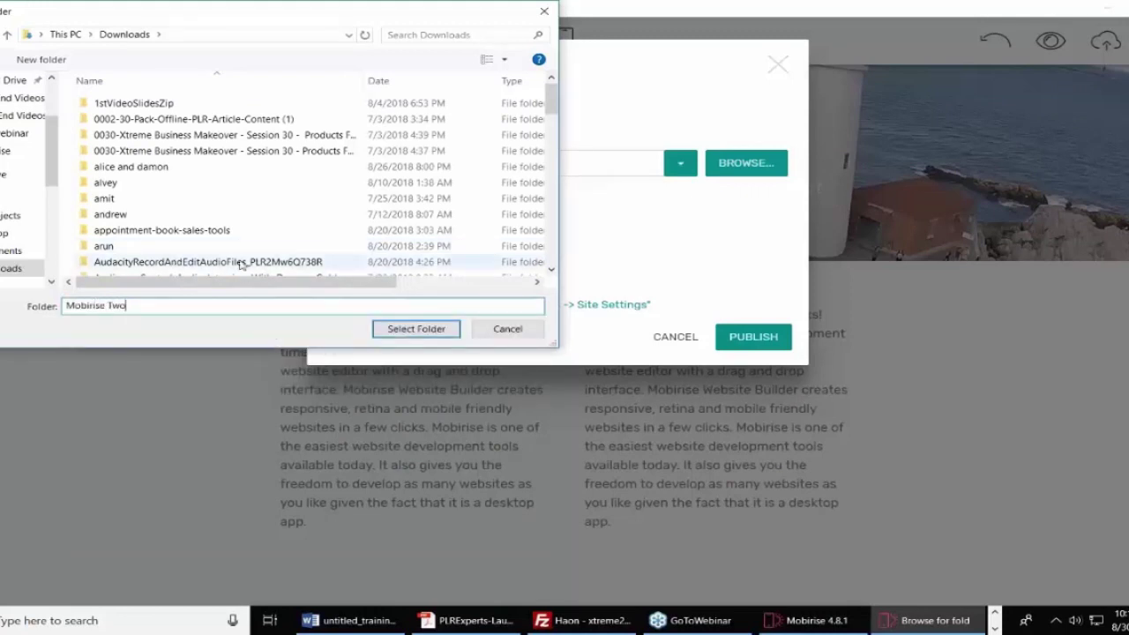
left_click(278, 215)
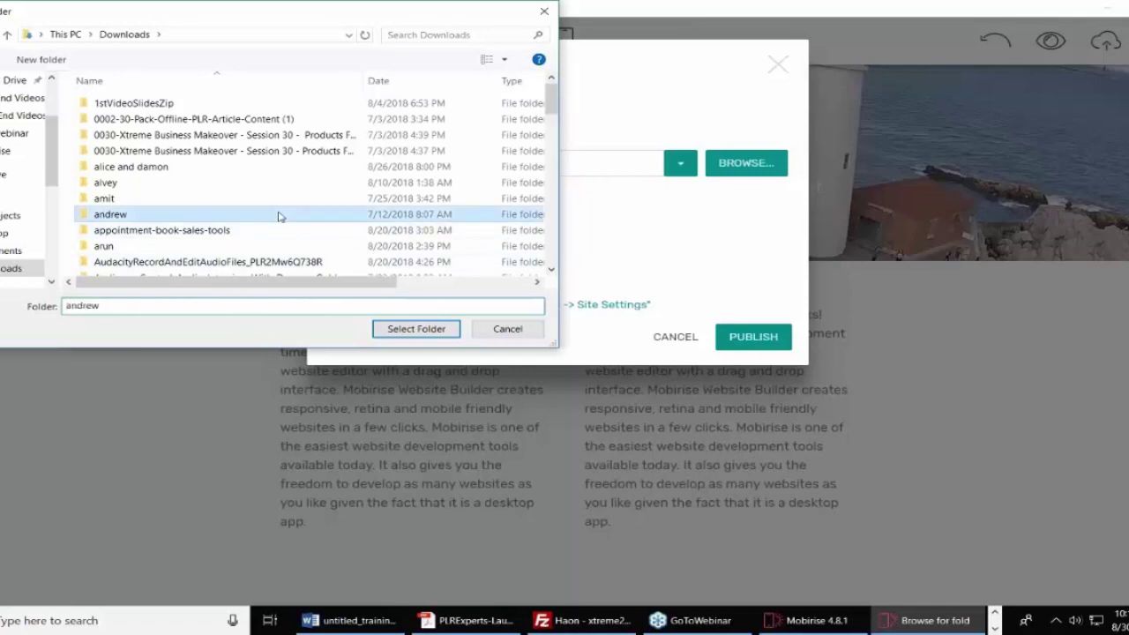
Create a Mobirise Two folder in Downloads, select it as destination and publish there.
left_click(41, 60)
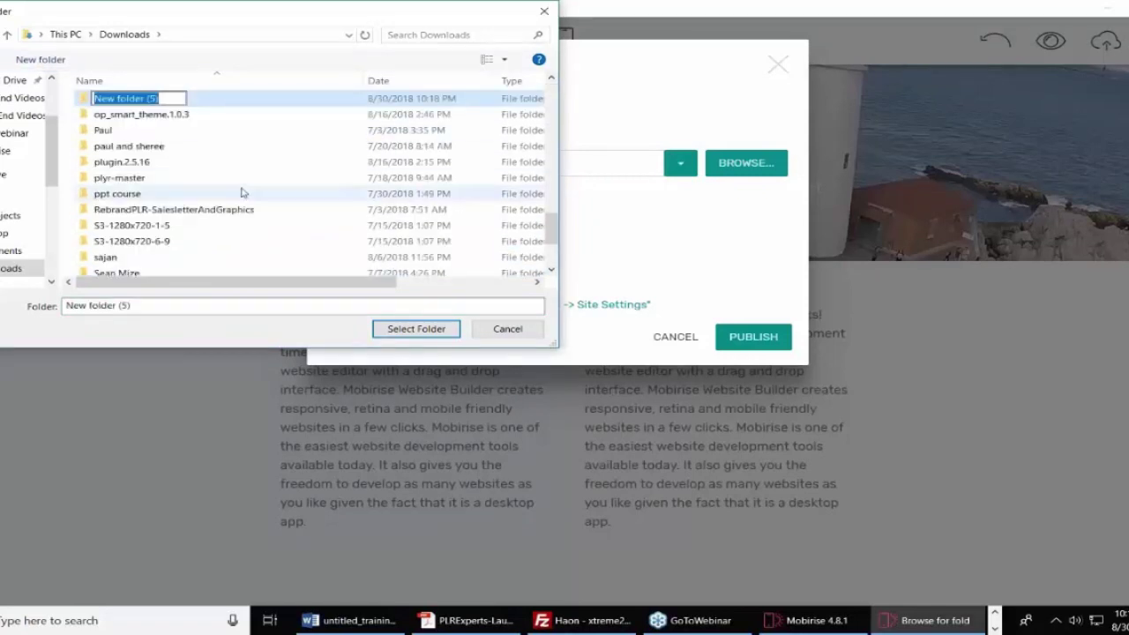
type("Mobir")
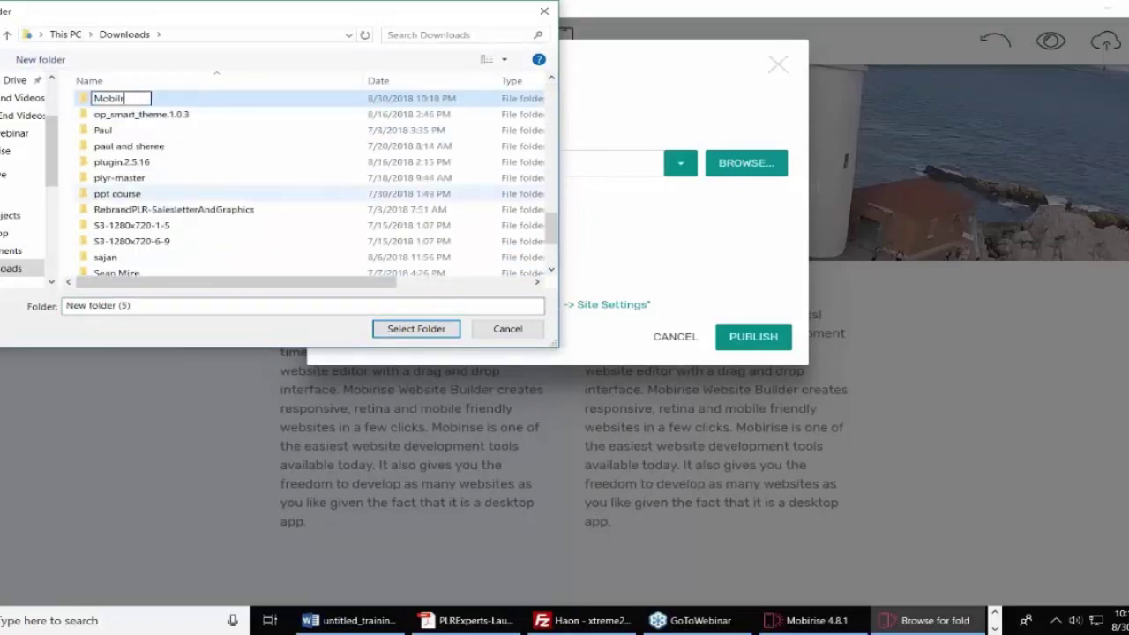
type("ise Two")
key("Return")
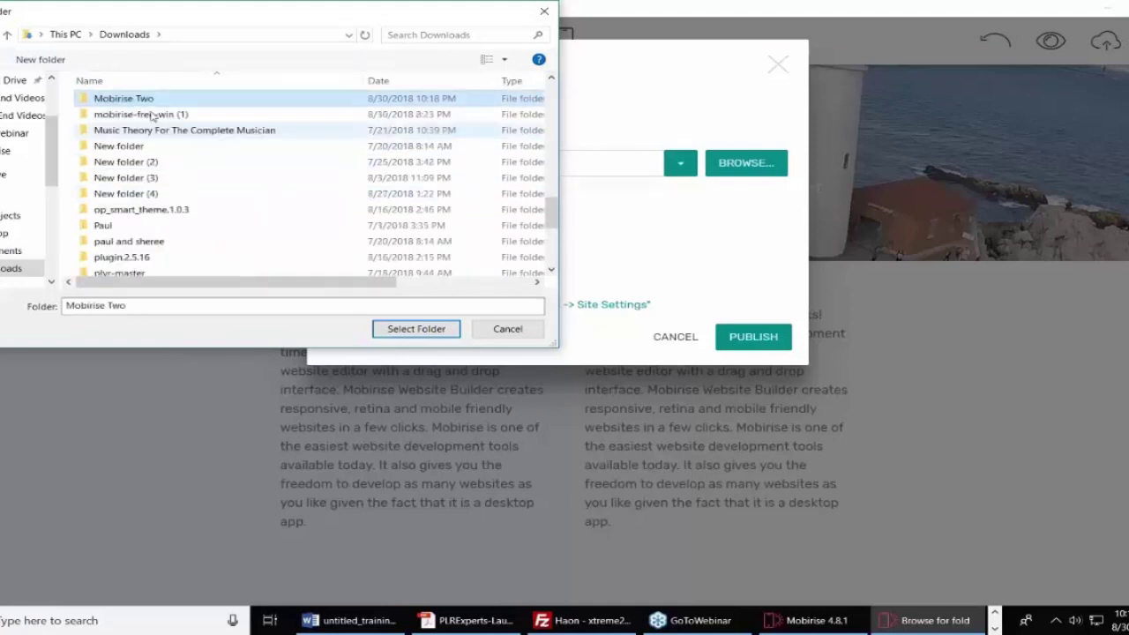
left_click(148, 103)
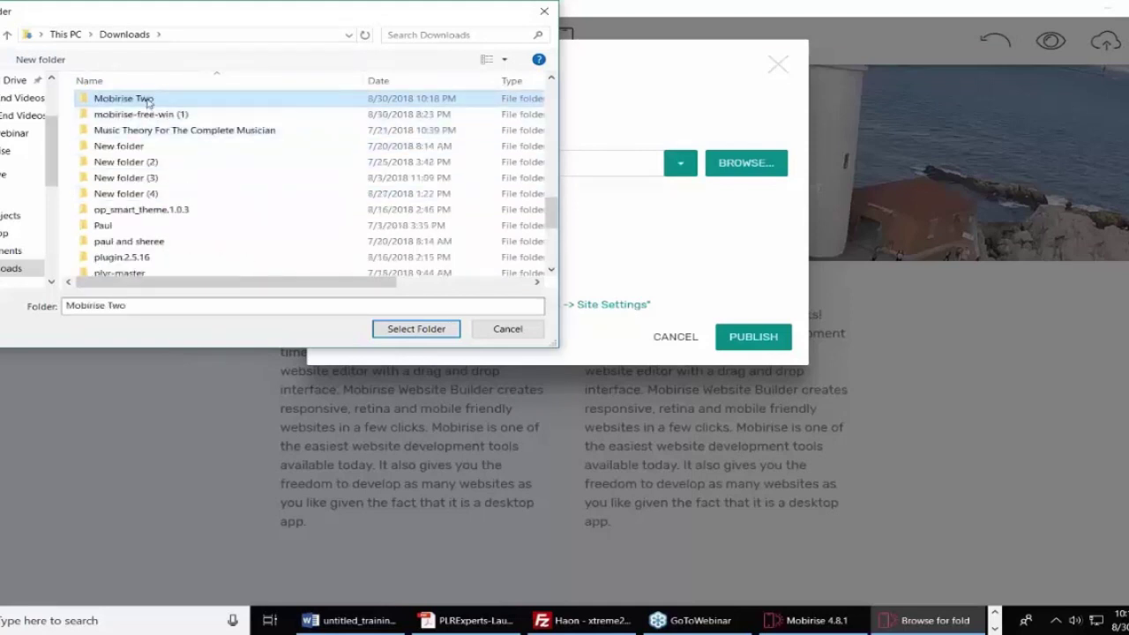
left_click(401, 330)
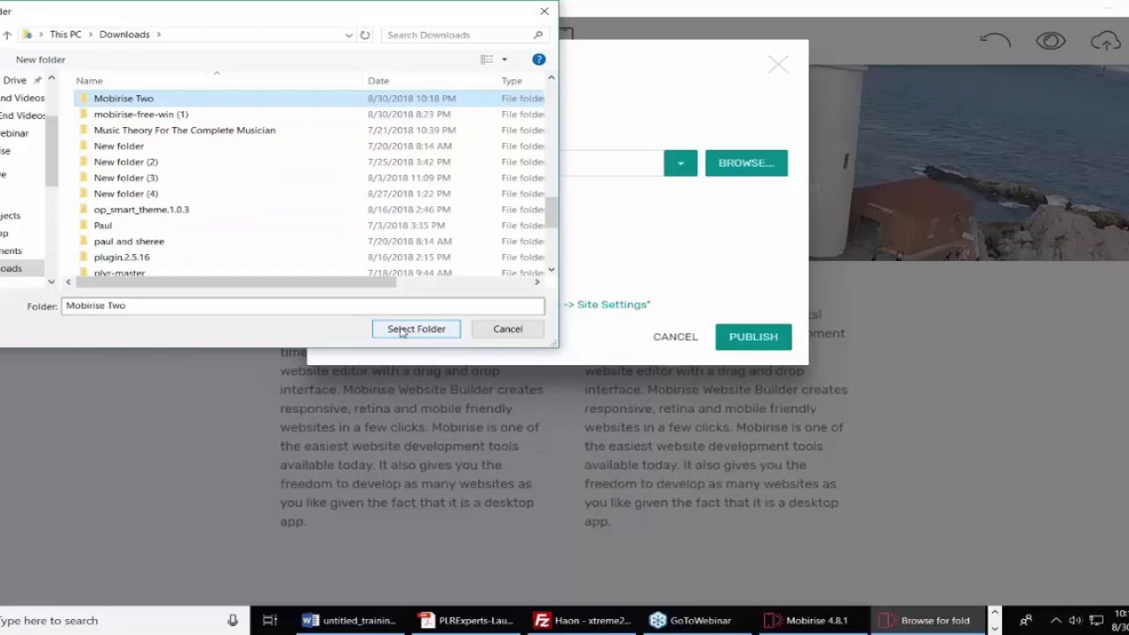
left_click(402, 330)
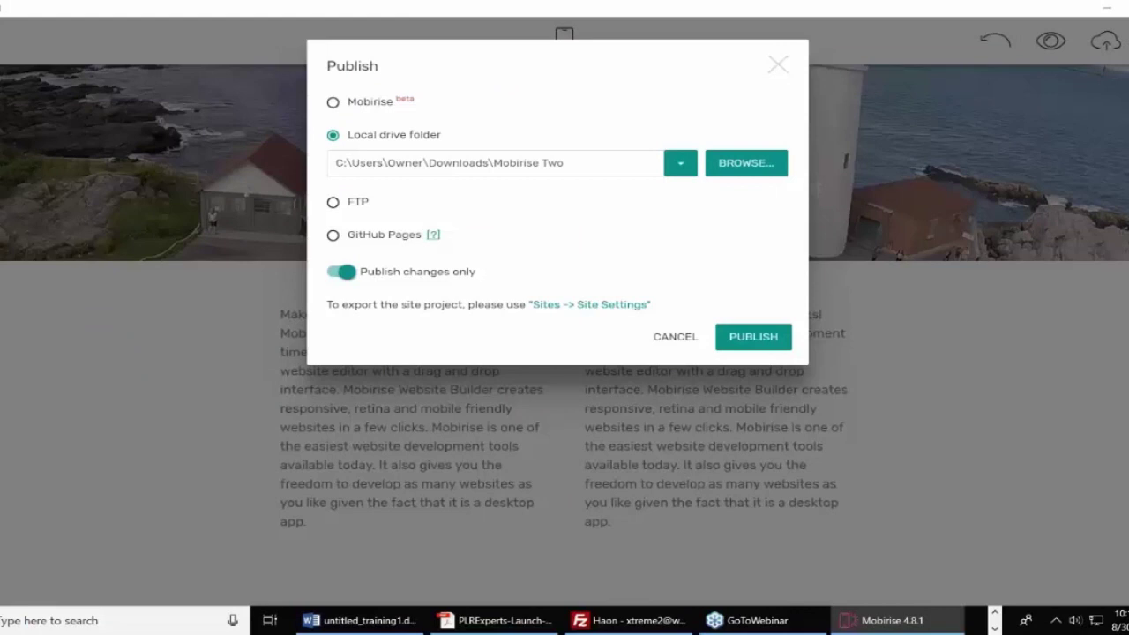
left_click(748, 336)
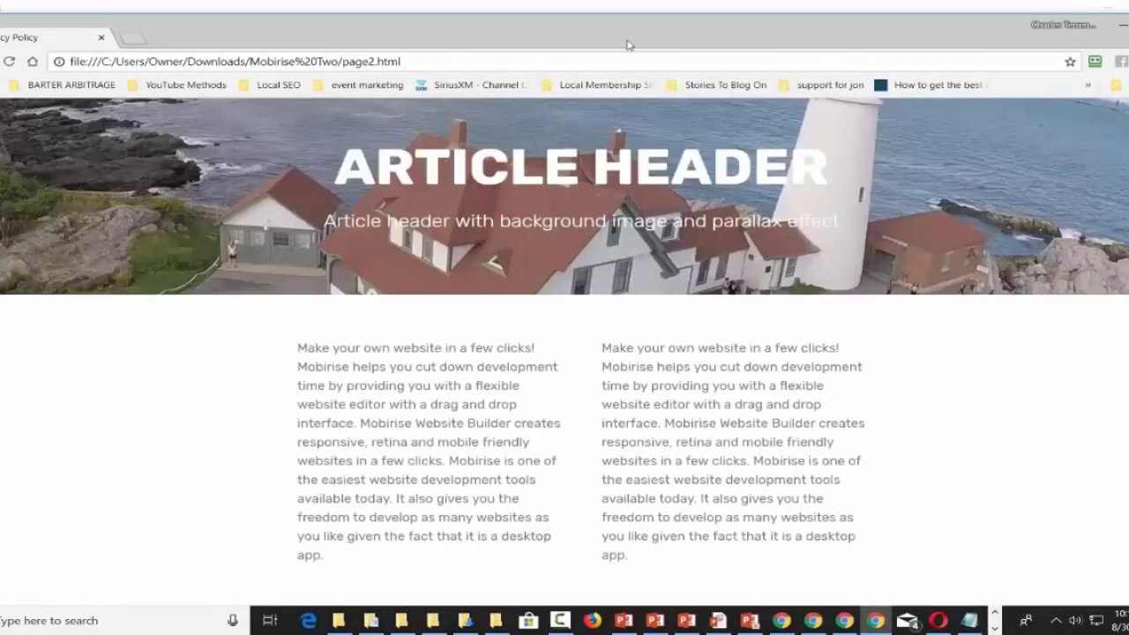
Check the published page2.html in Chrome, then begin a Windows search for FileZilla.
left_click_drag(569, 41, 524, 38)
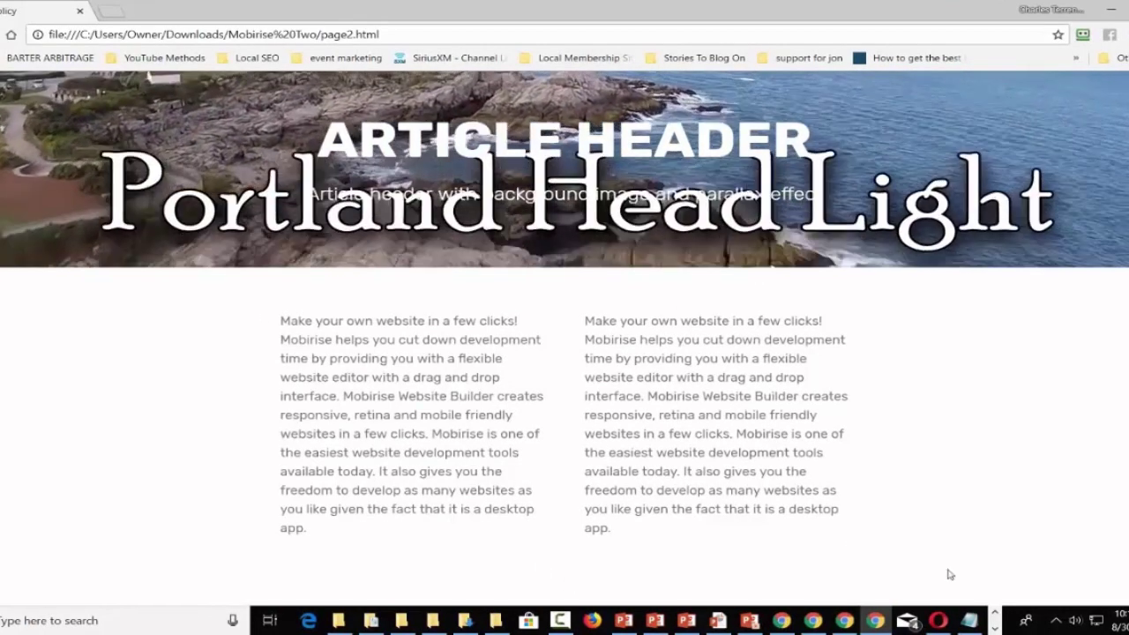
left_click(129, 627)
type("fir")
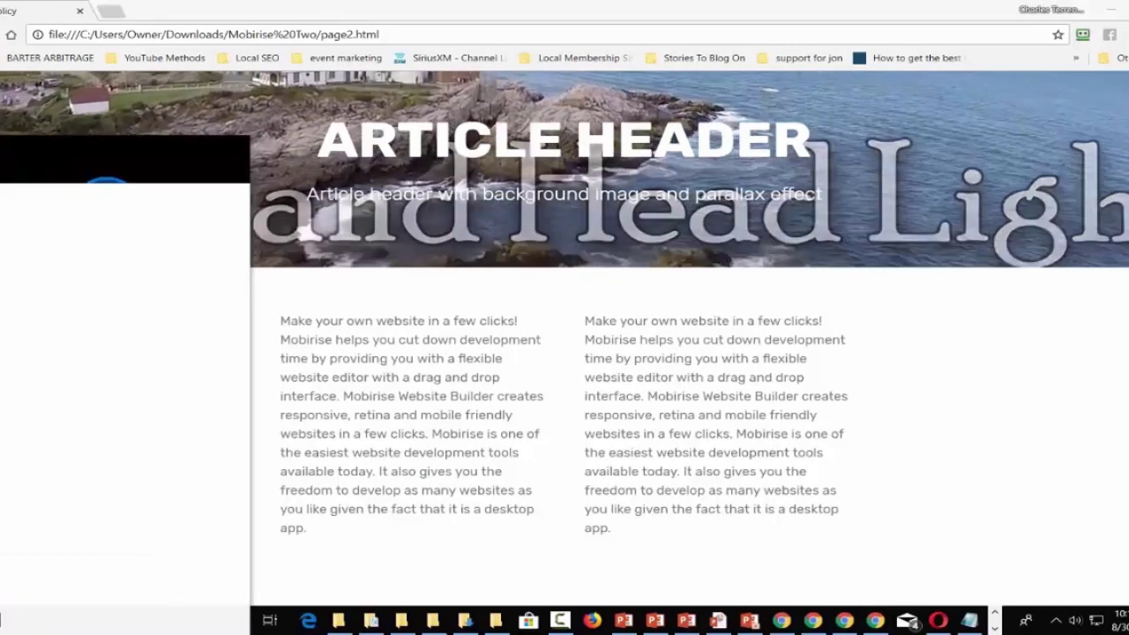
key("BackSpace")
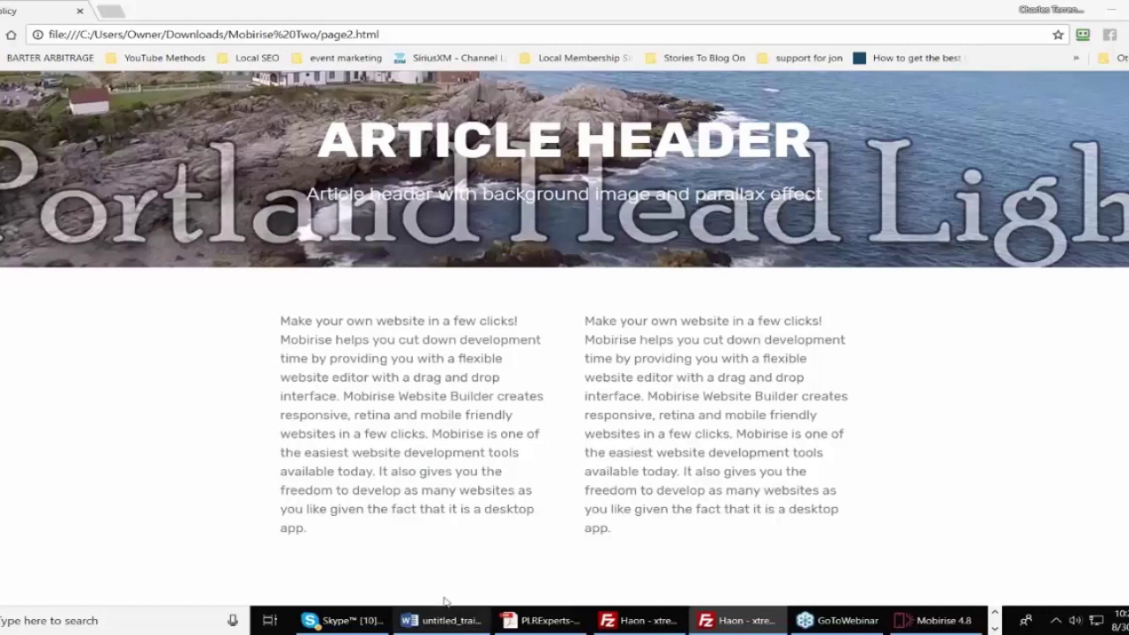
Open the Mobirise Two folder under Downloads in File Explorer.
left_click(1113, 7)
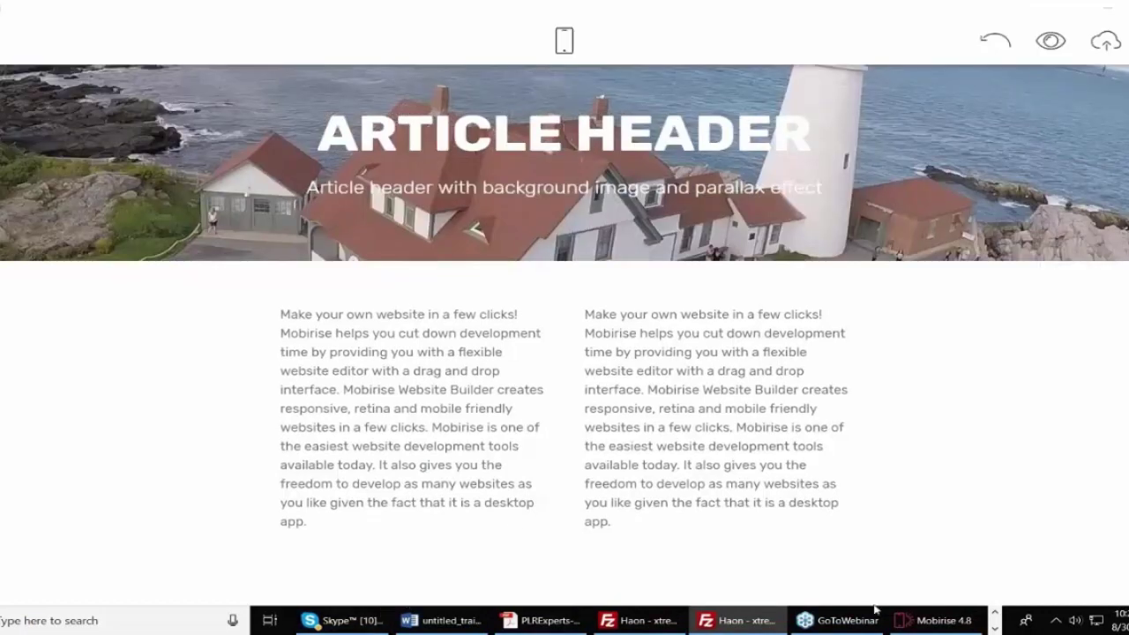
left_click(995, 615)
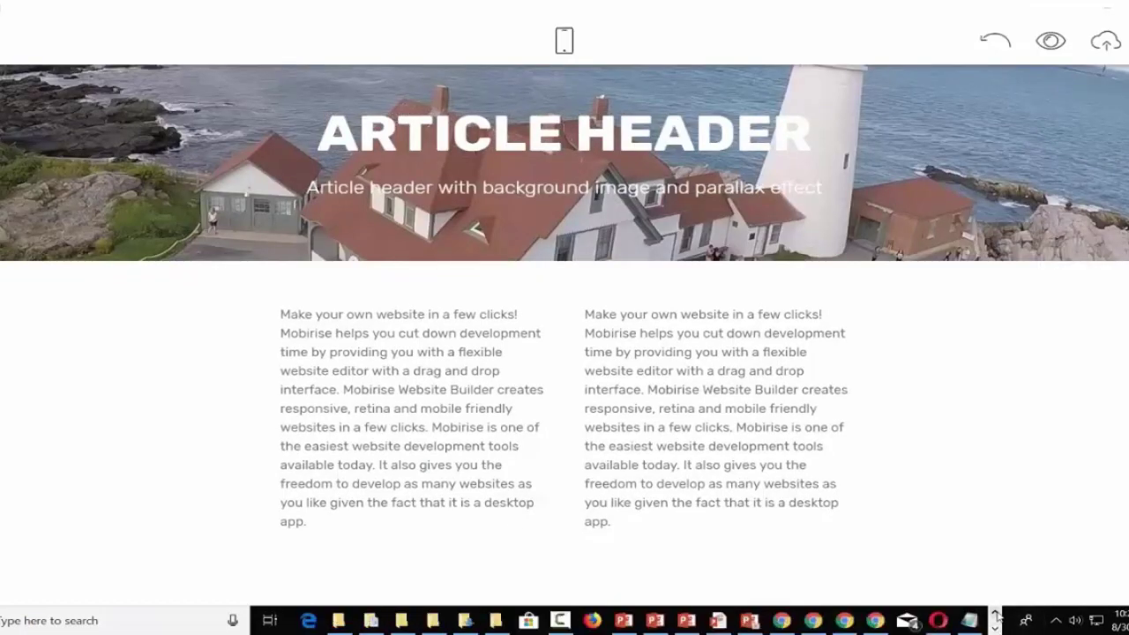
left_click(494, 620)
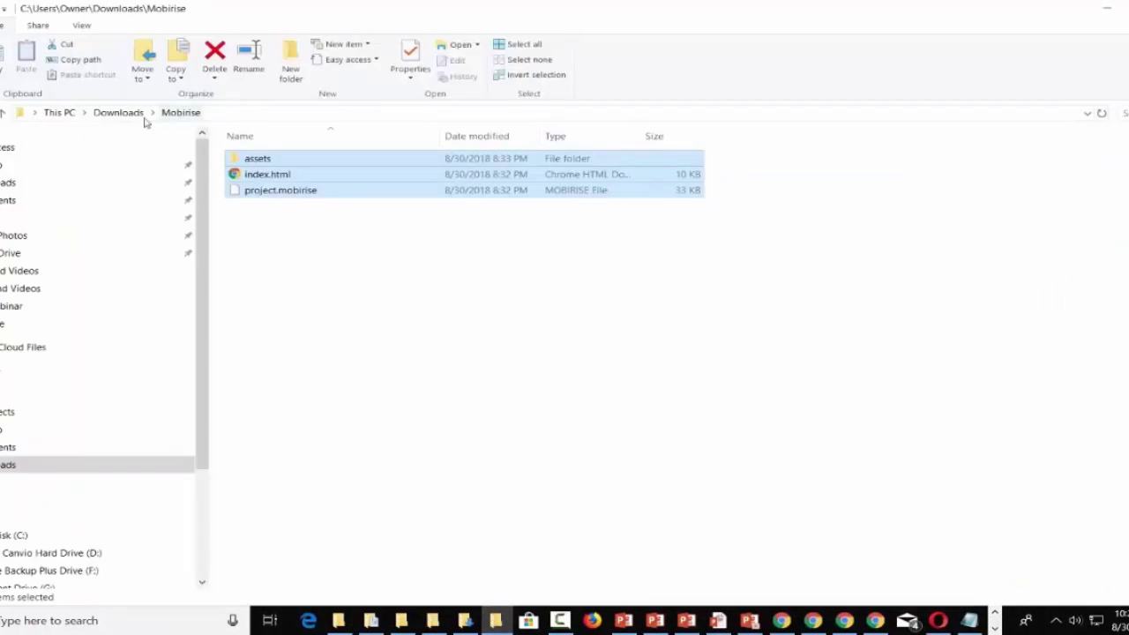
left_click(132, 118)
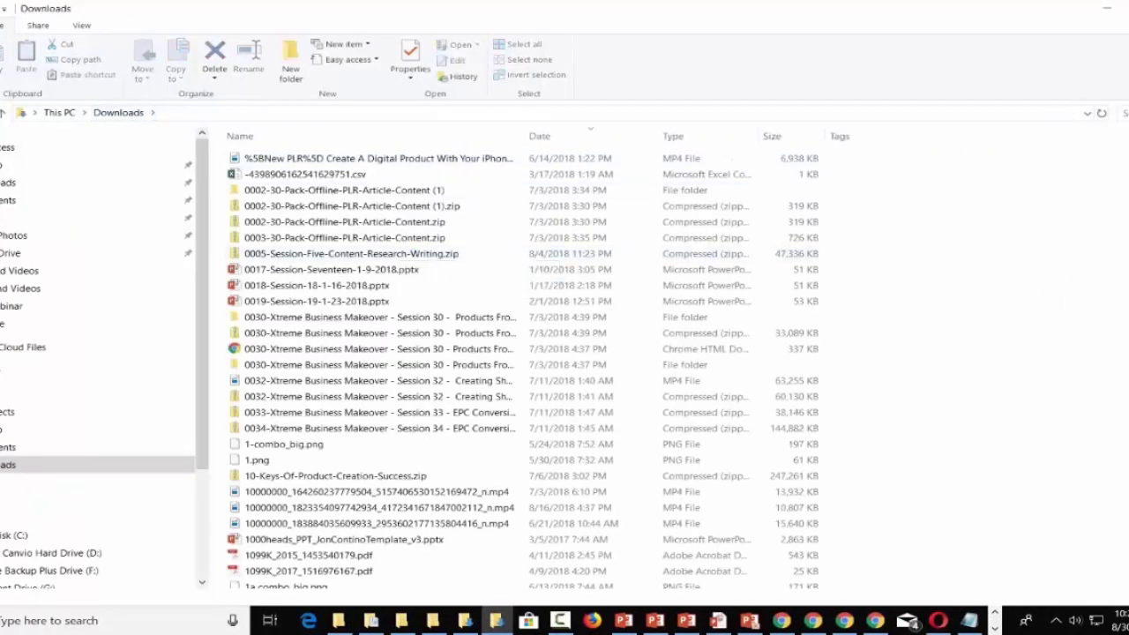
double_click(249, 158)
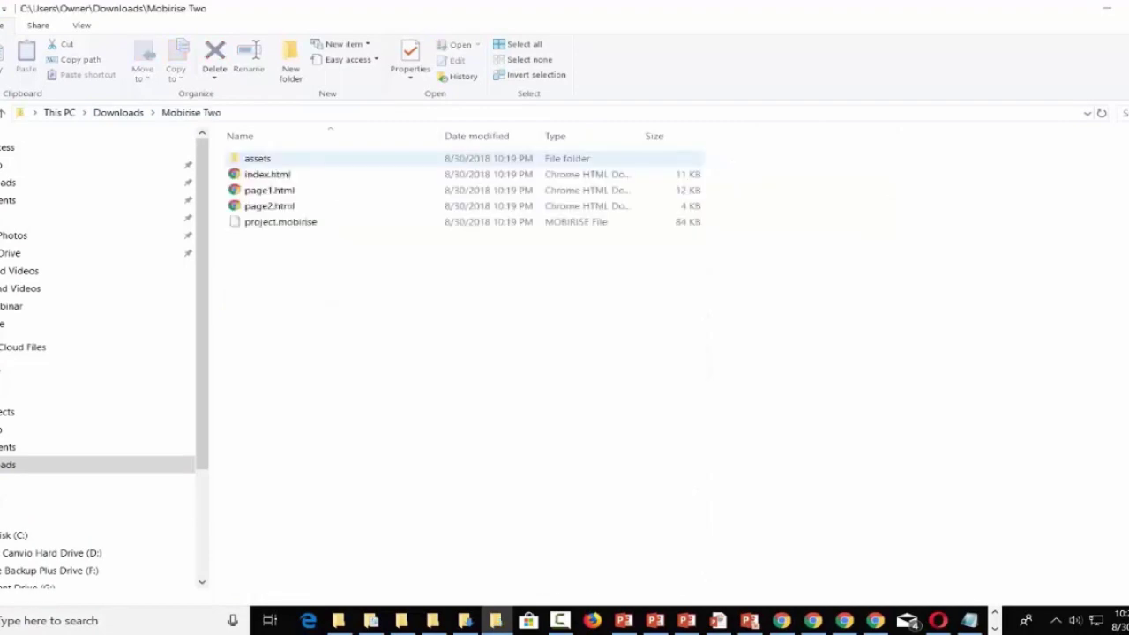
Drag all five exported site files into the FTP window for uploading.
left_click(251, 159)
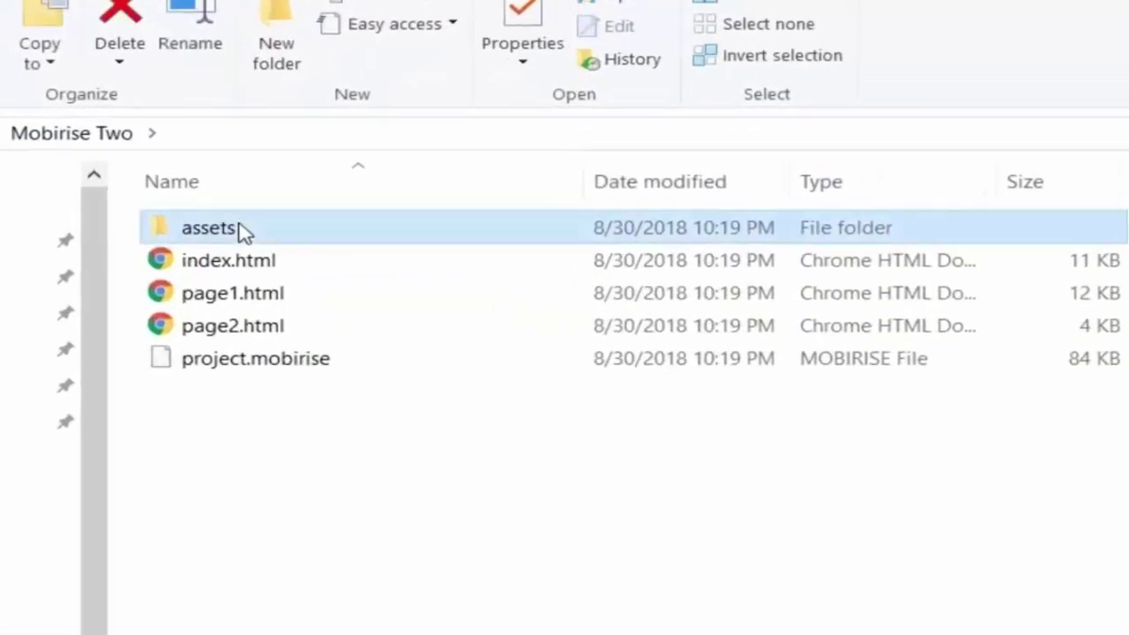
left_click(252, 374, "shift")
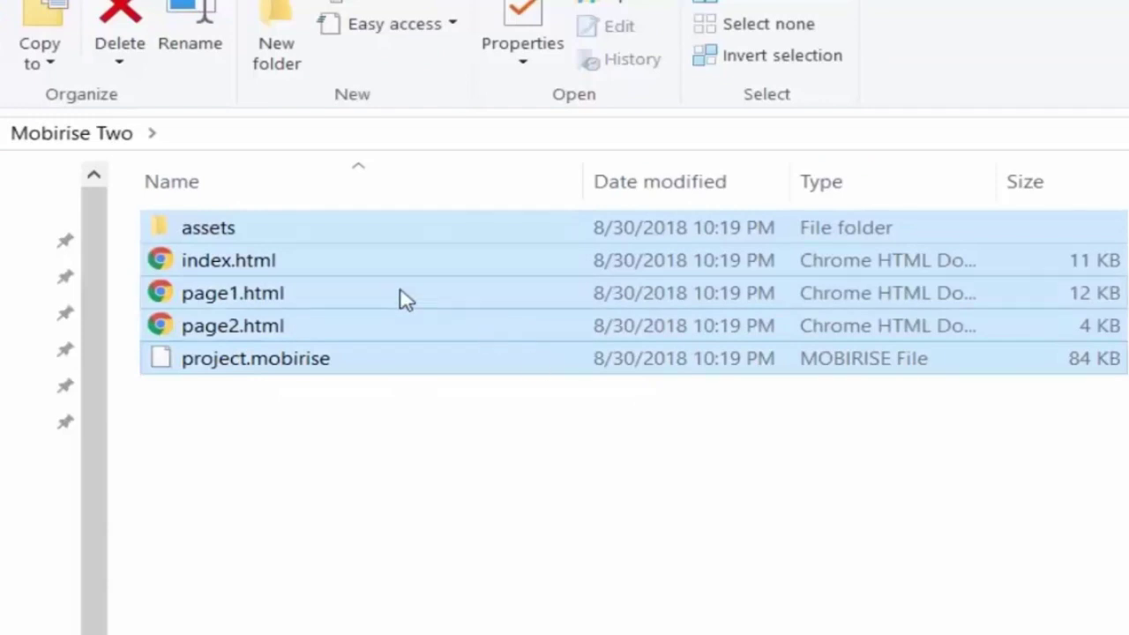
left_click_drag(384, 297, 1125, 370)
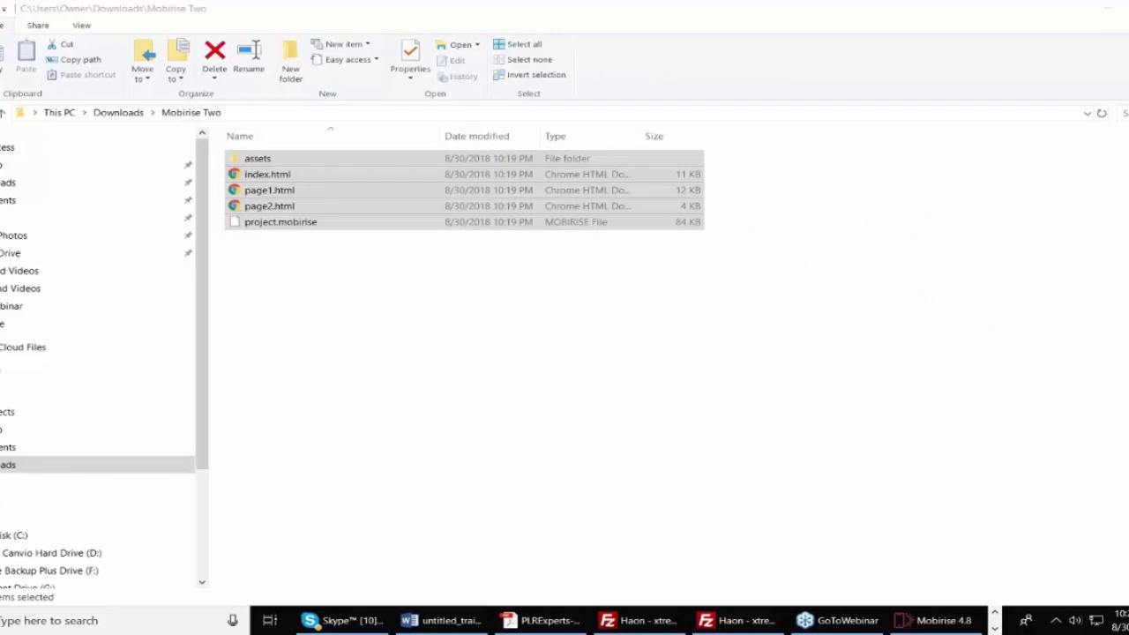
left_click(946, 616)
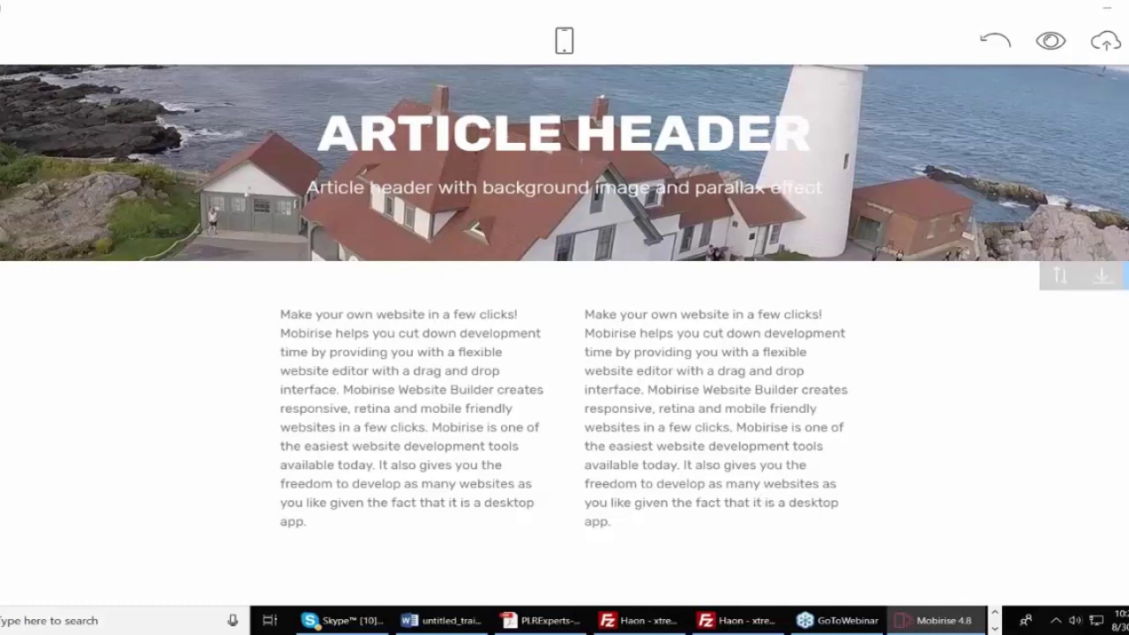
Load haon.biz/mob/ in the Thomas Duncan Academy Chrome window and scroll through the live site.
left_click(994, 612)
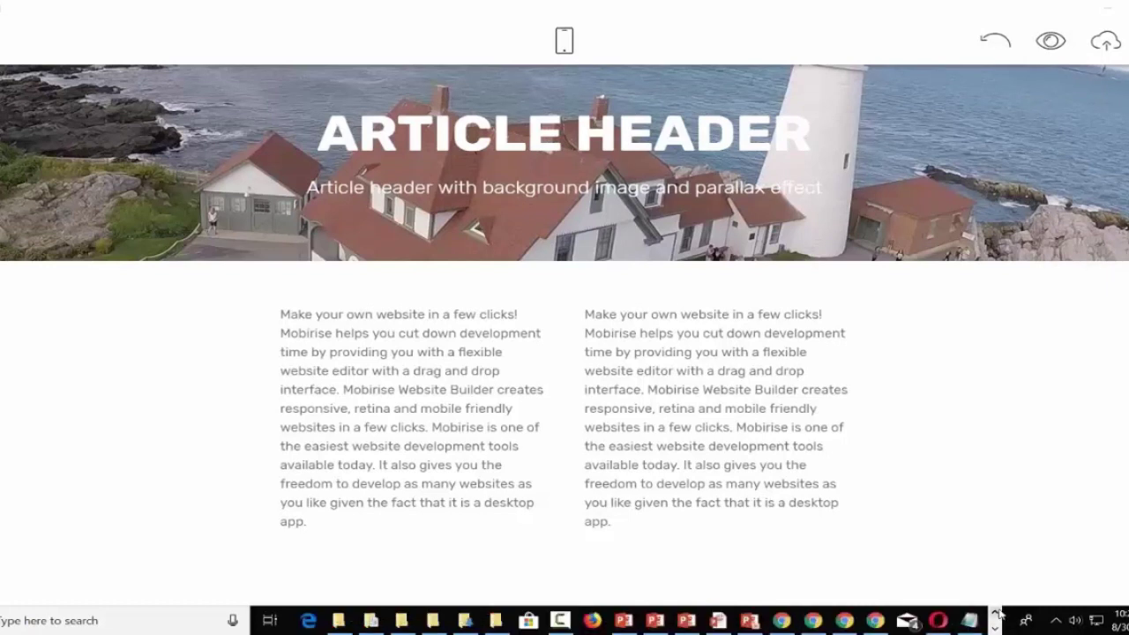
mouse_move(813, 620)
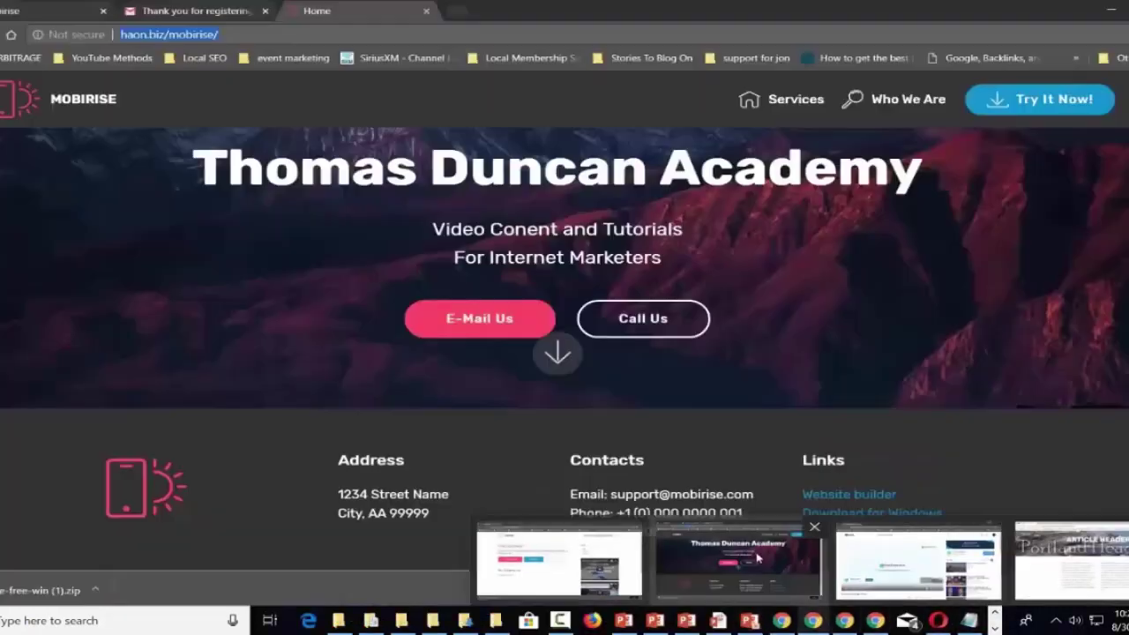
left_click(756, 554)
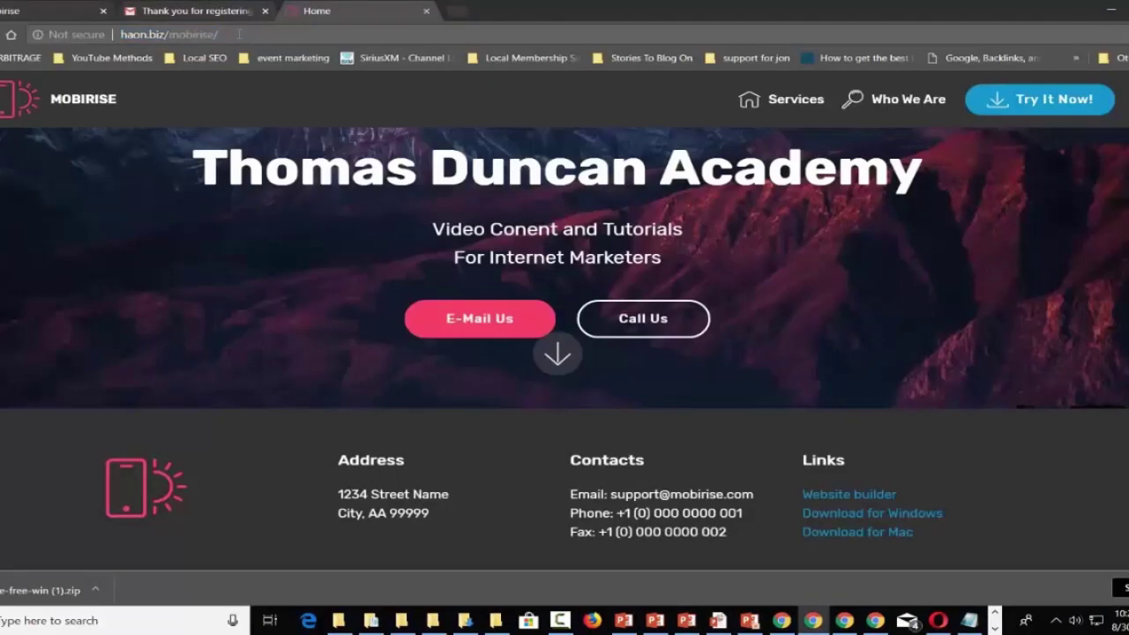
left_click(239, 34)
key("BackSpace")
key("BackSpace")
key("BackSpace")
key("BackSpace")
key("BackSpace")
key("BackSpace")
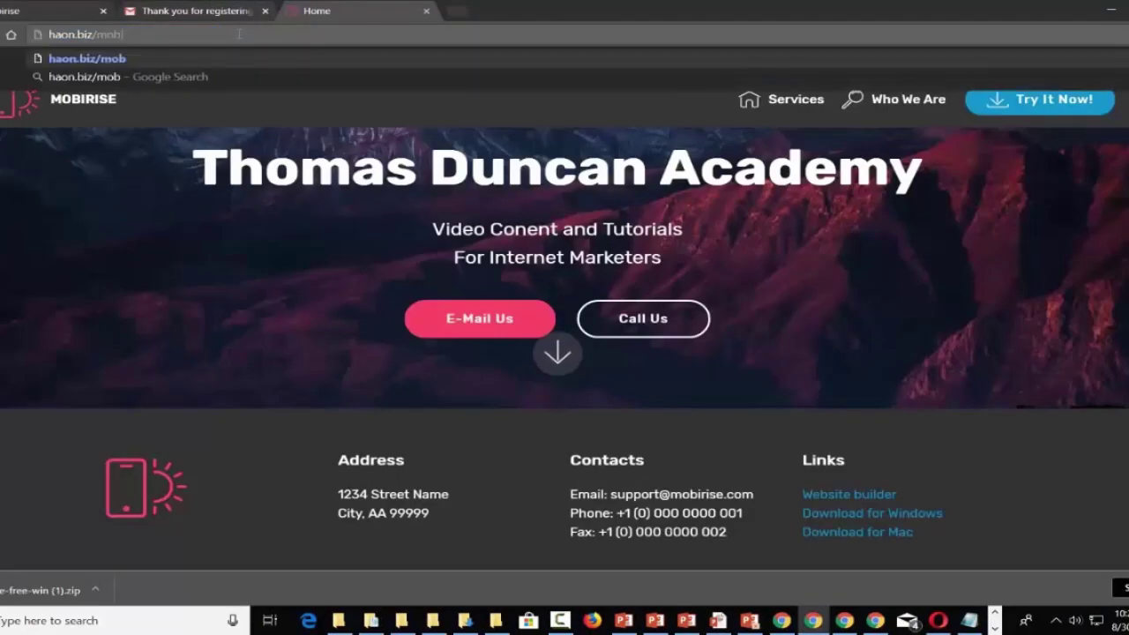
key("Return")
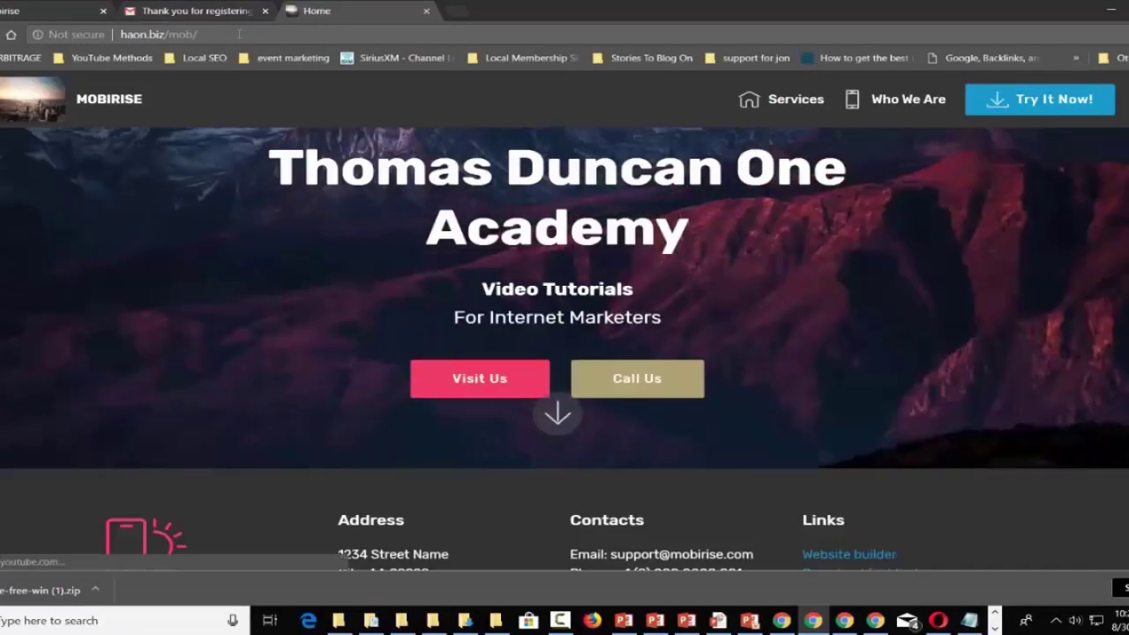
scroll(558, 264, "down", 3)
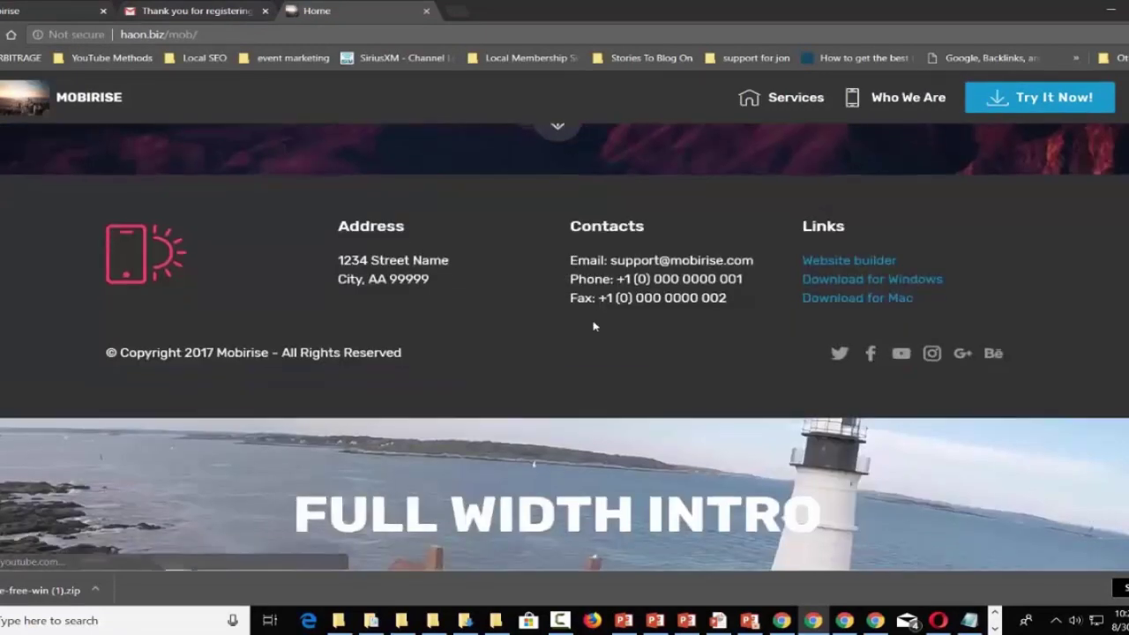
scroll(594, 327, "down", 3)
scroll(378, 383, "up", 2)
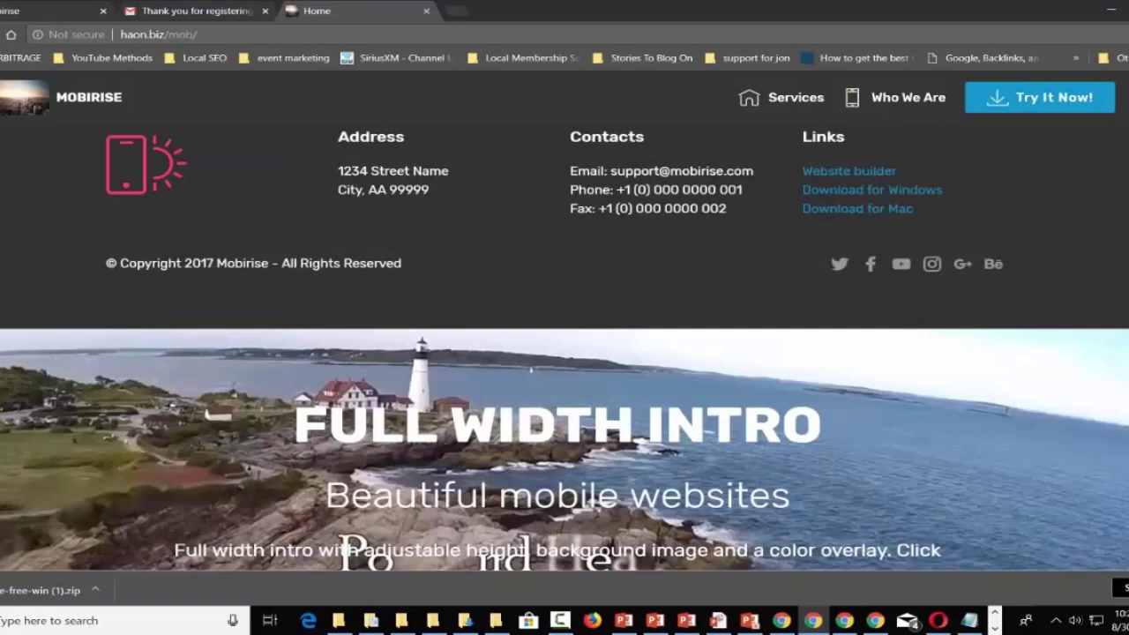
scroll(379, 383, "down", 1)
scroll(565, 347, "down", 2)
scroll(564, 346, "up", 5)
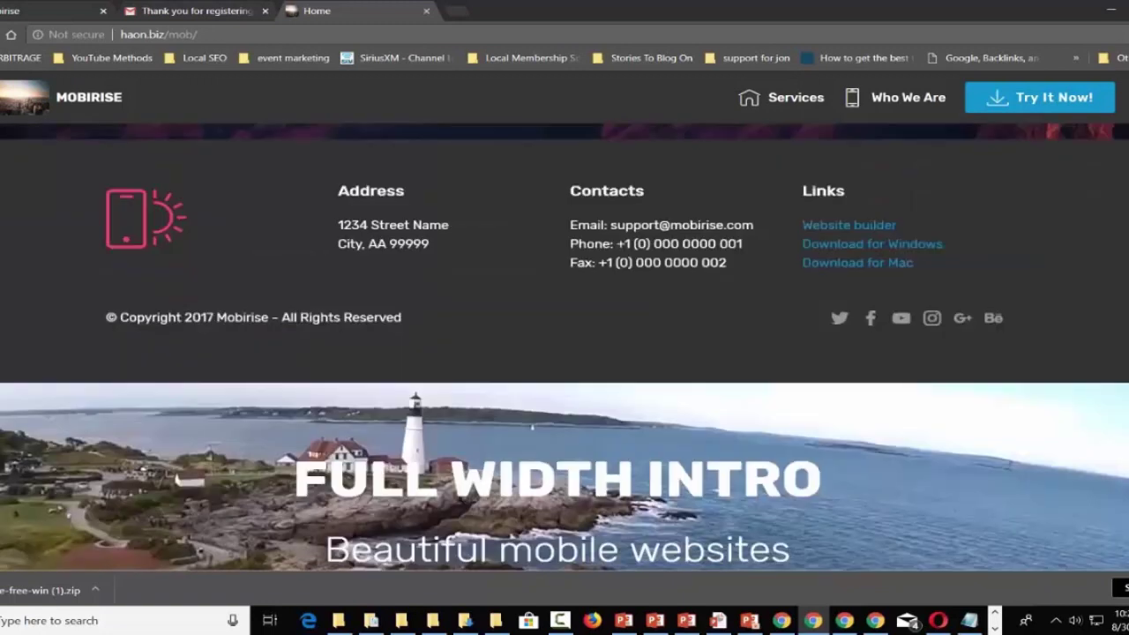
scroll(565, 317, "up", 1)
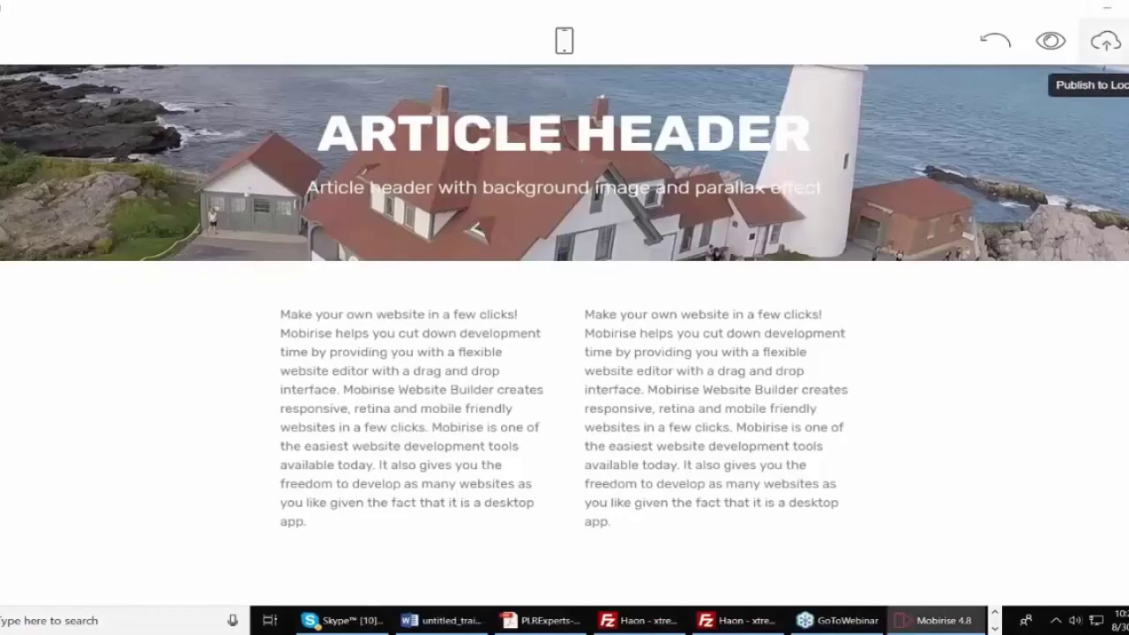
left_click(1105, 40)
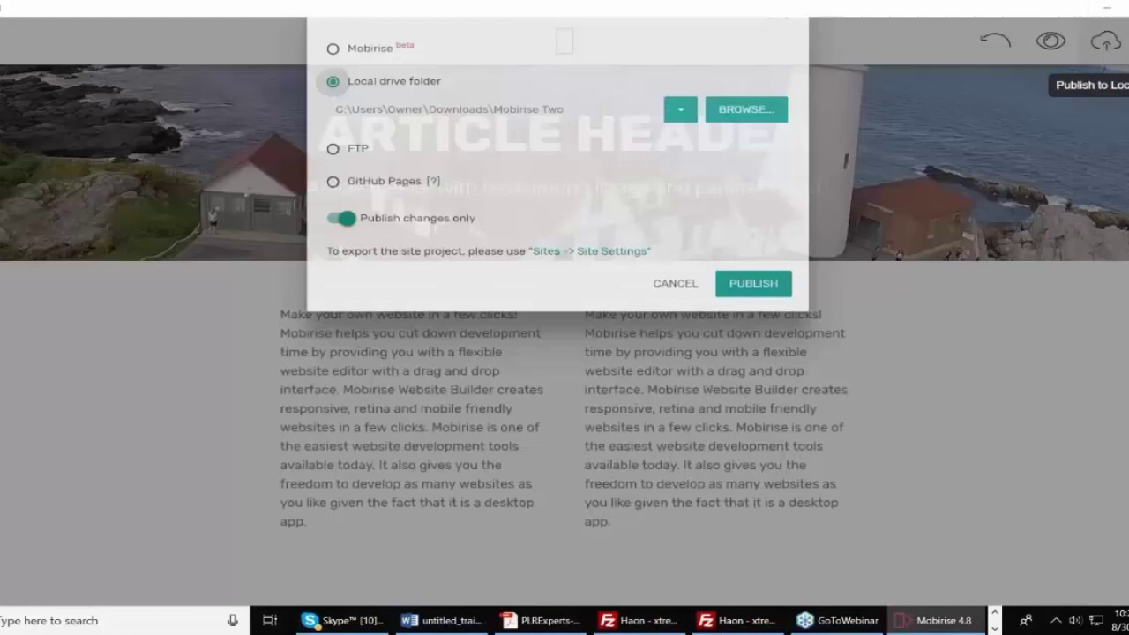
left_click(333, 104)
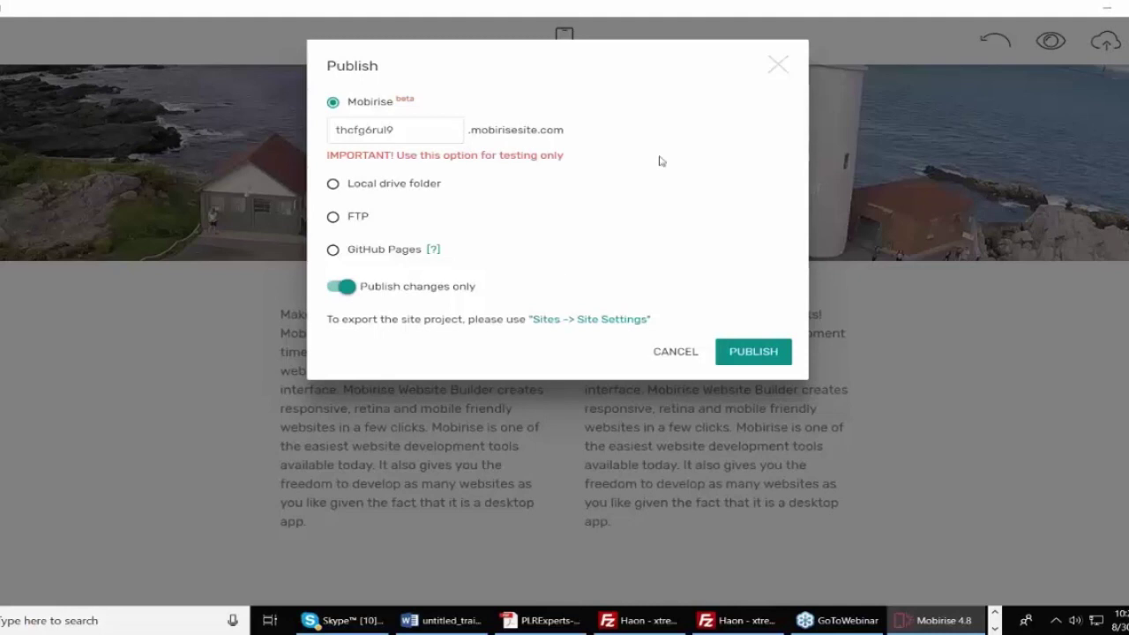
left_click(778, 66)
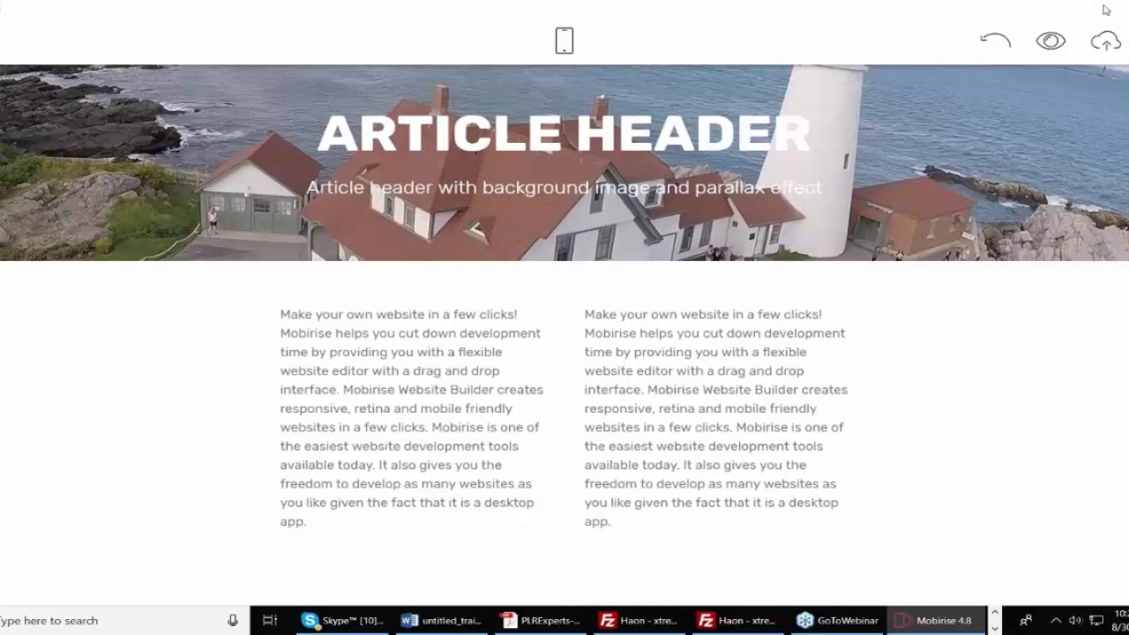
Minimize the Mobirise editor to reveal the Mobirise Two folder.
left_click(1105, 8)
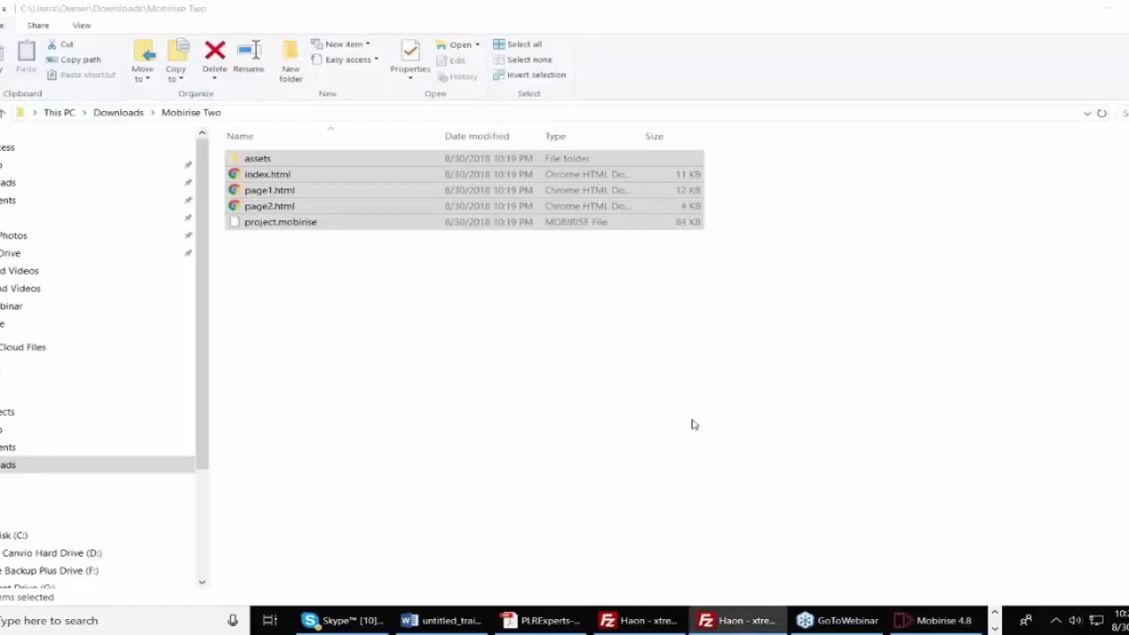
Bring the Chrome window with the live Thomas Duncan One Academy page to the front.
left_click(993, 627)
left_click(876, 623)
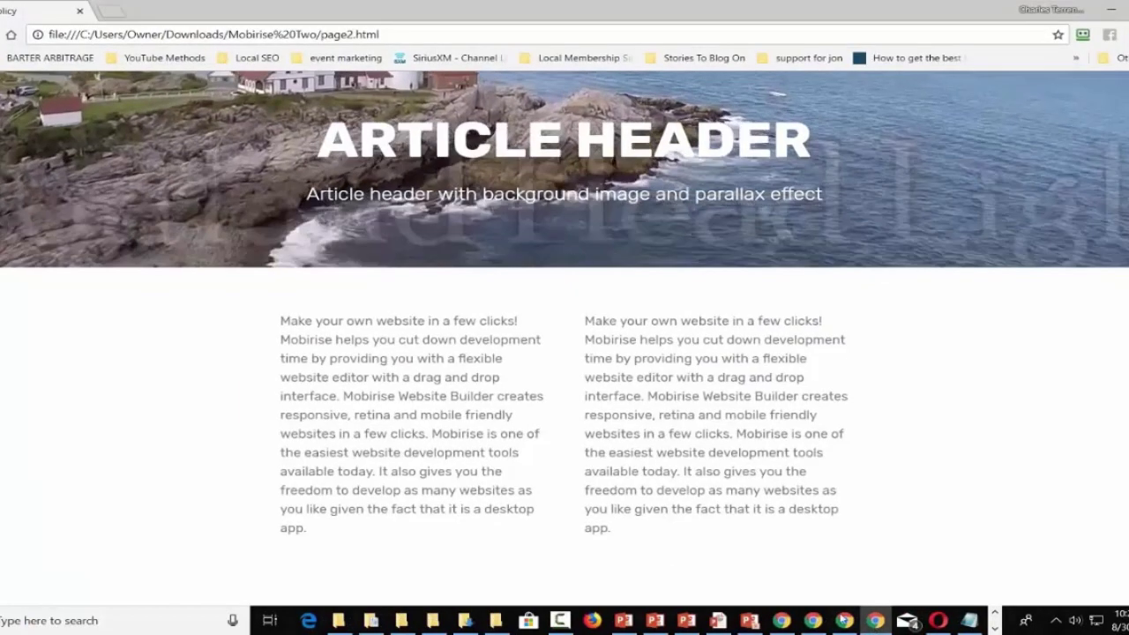
left_click(844, 620)
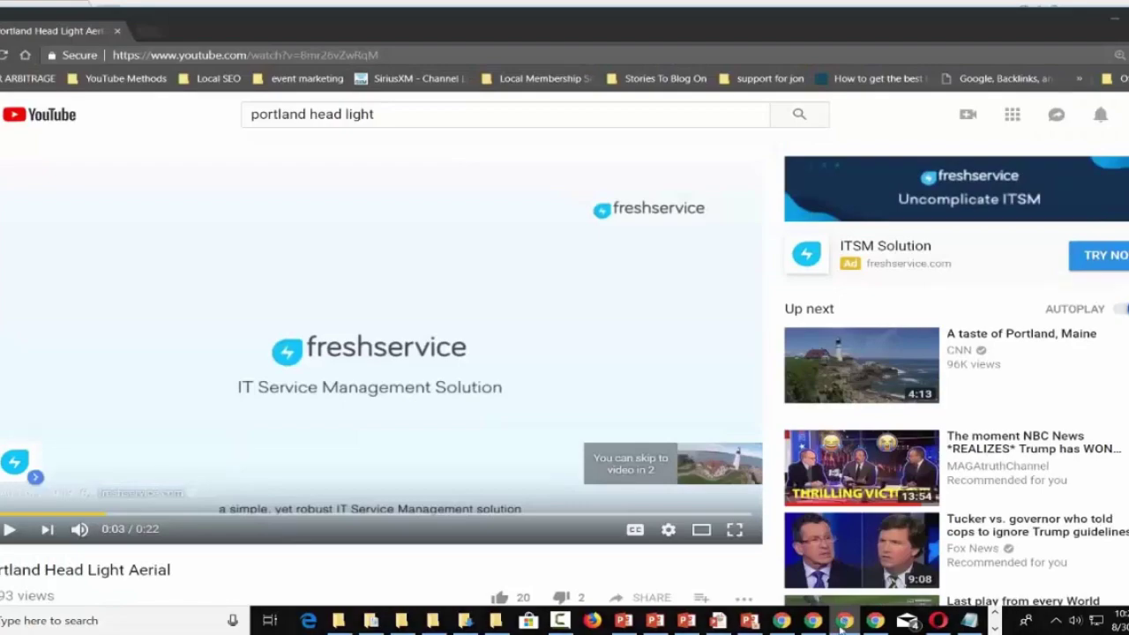
mouse_move(813, 621)
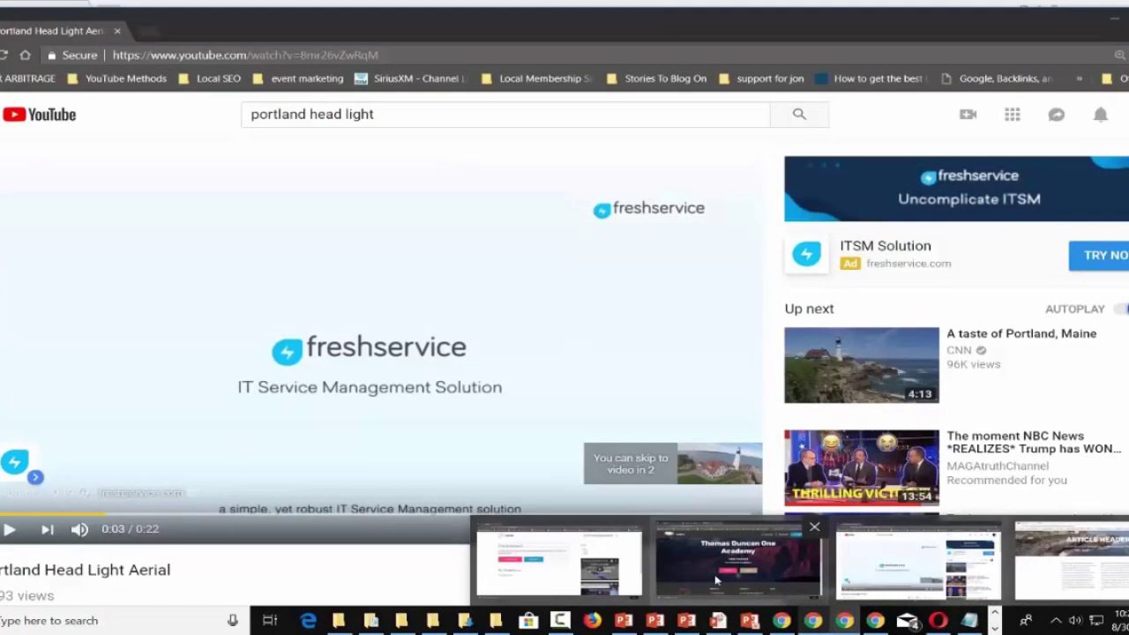
left_click(746, 583)
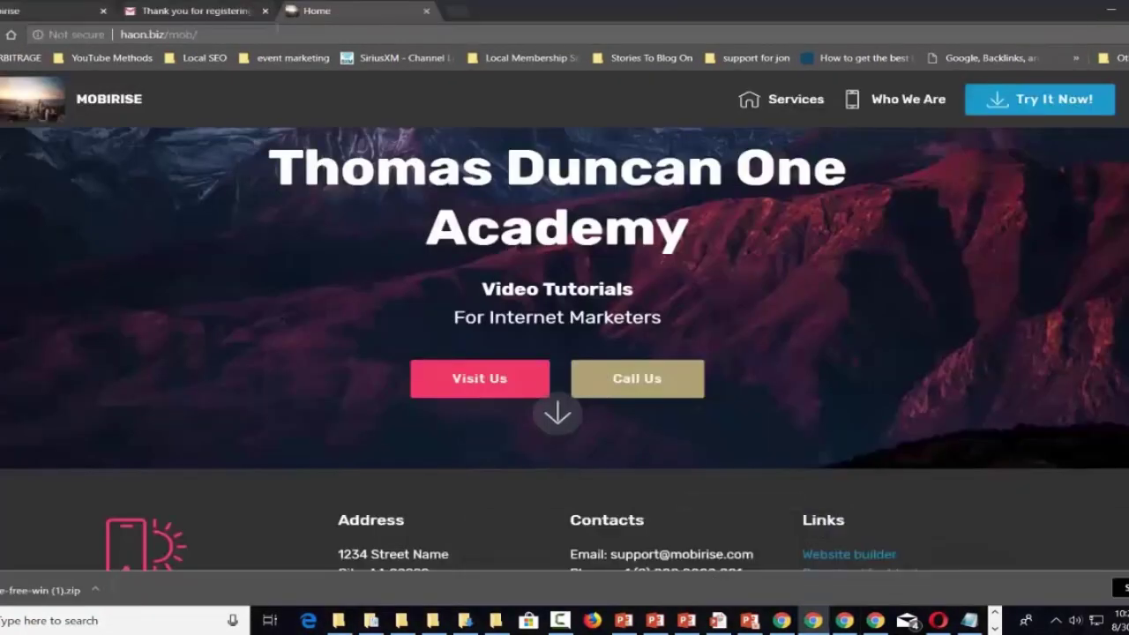
Open a new private tab and go to haon.biz/cpanel.
left_click(269, 36)
left_click(455, 11)
type("hao")
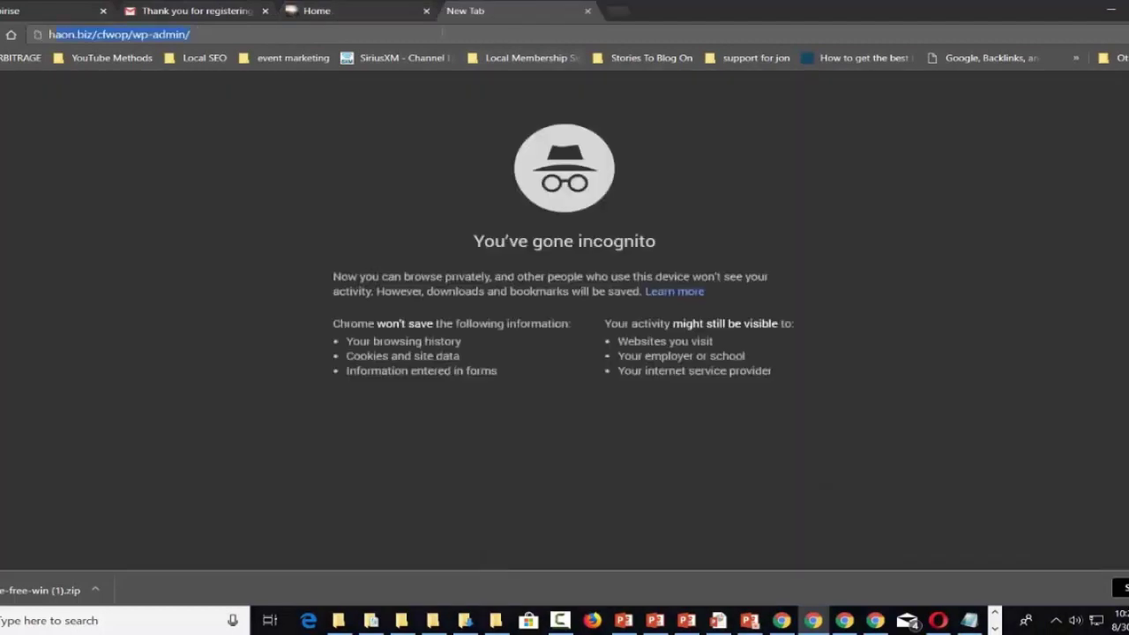
type("n.bi")
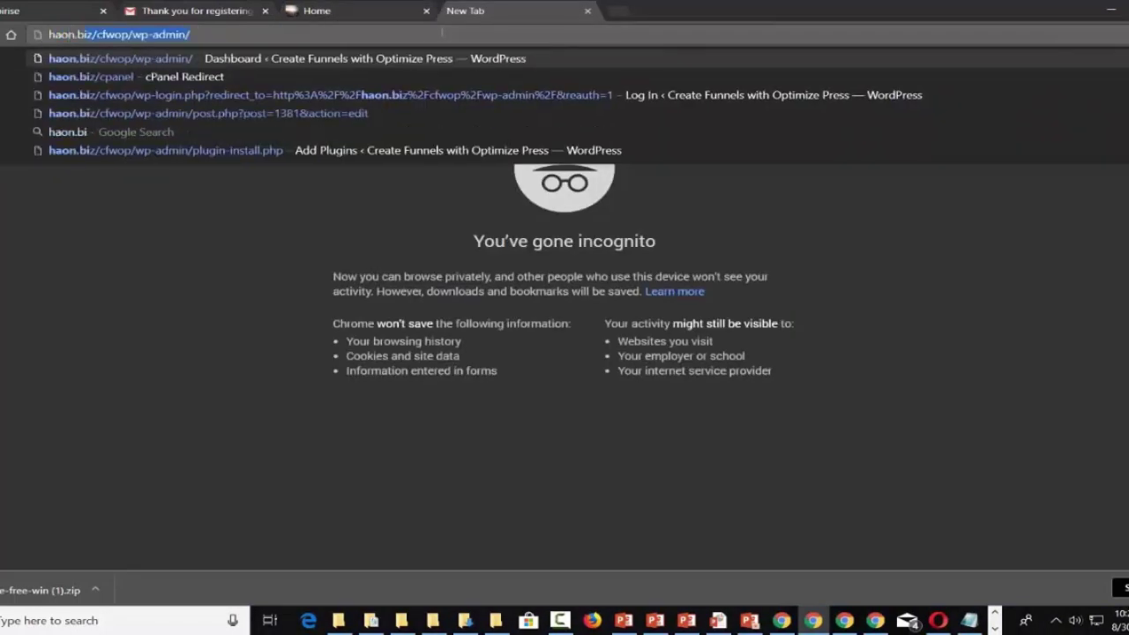
type("z/cfwop/wp-a")
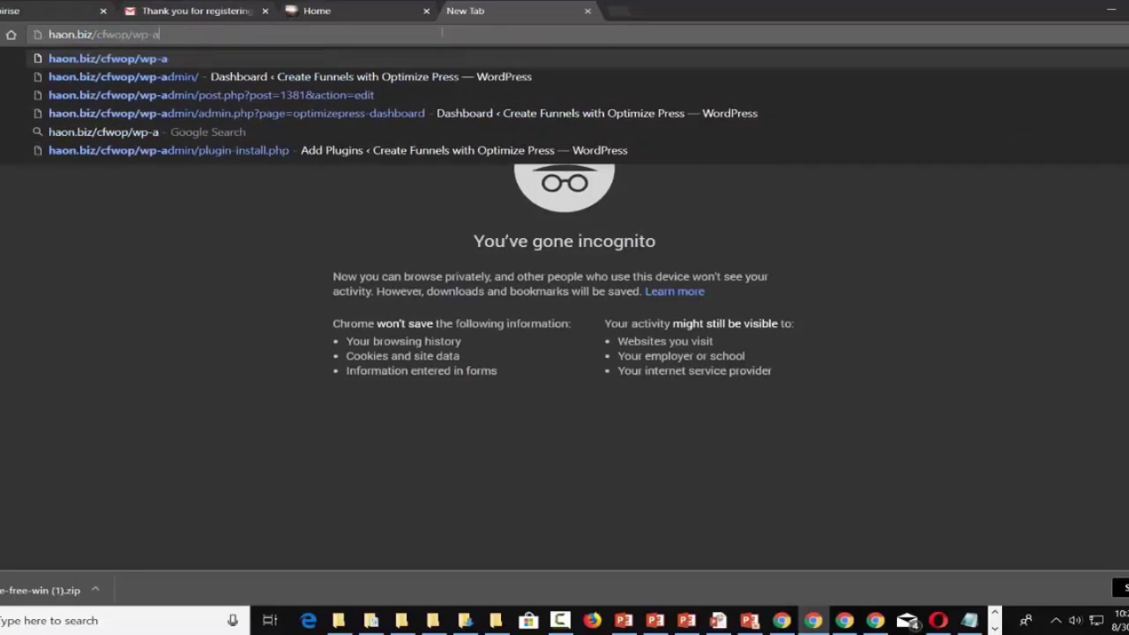
key("BackSpace")
key("BackSpace")
key("BackSpace")
key("BackSpace")
key("BackSpace")
key("BackSpace")
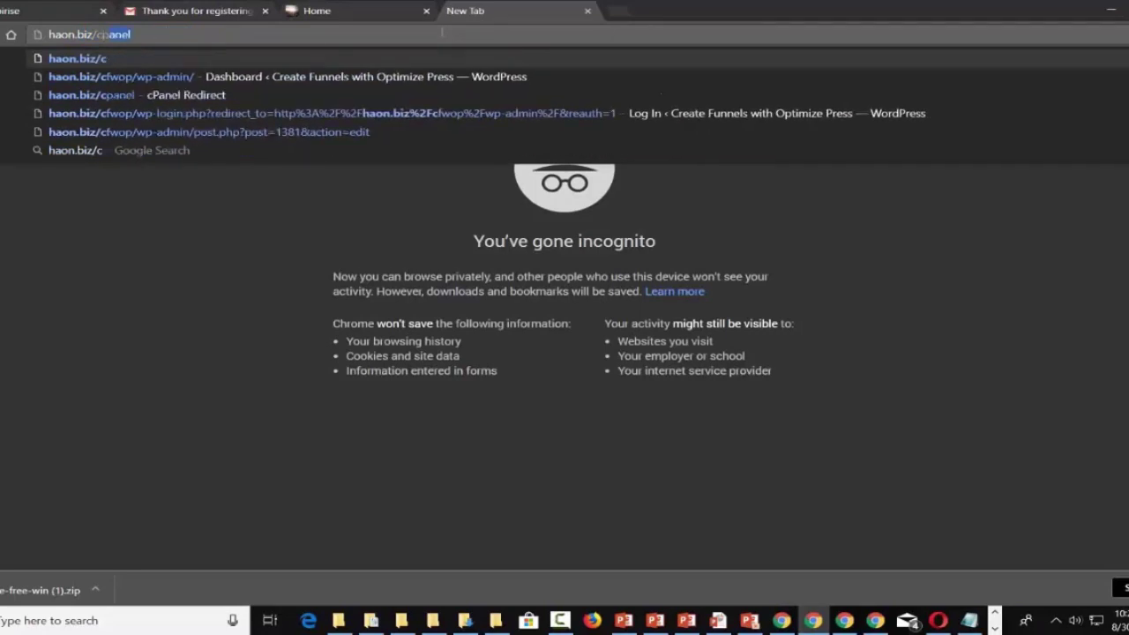
type("pa")
key("Return")
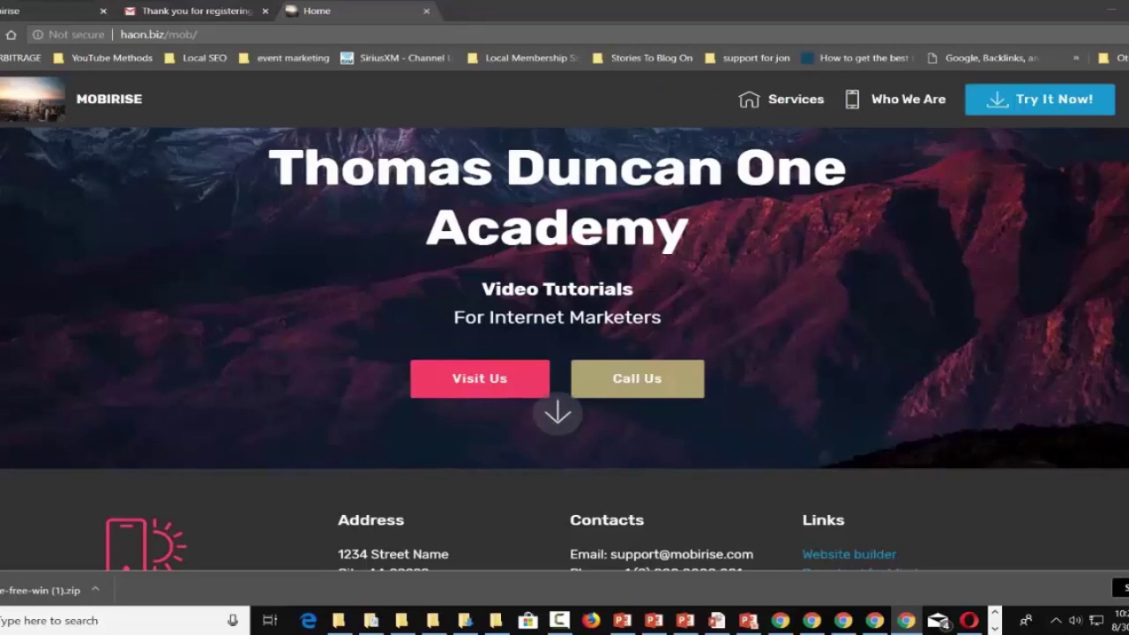
Bring the cPanel window forward and launch Fantastico from the Software section.
key("super+shift+Left")
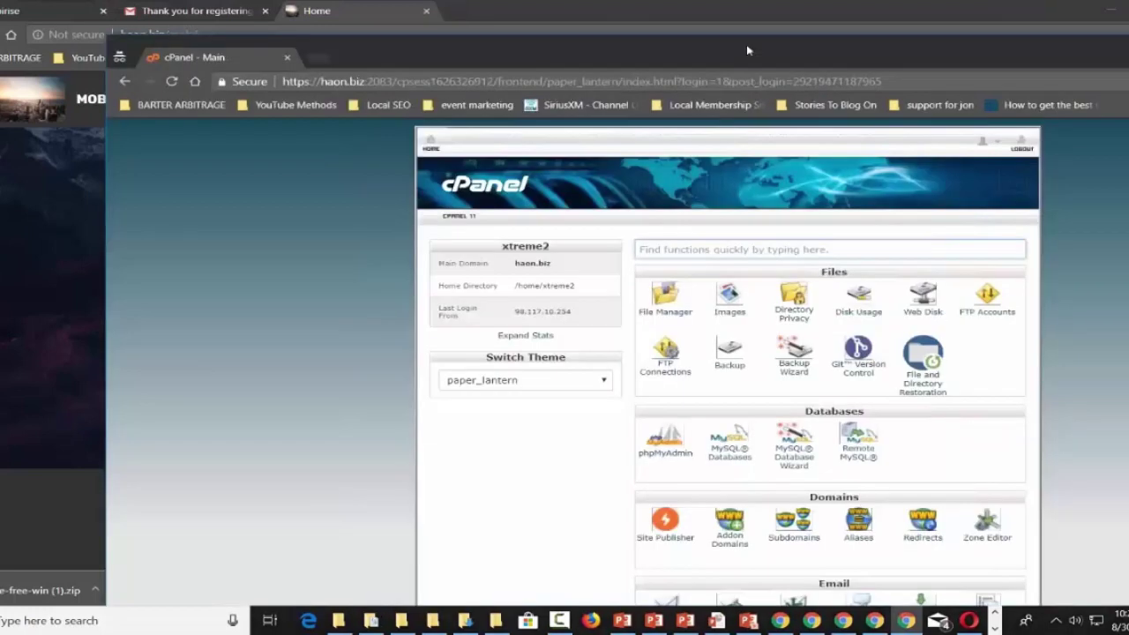
scroll(433, 378, "down", 3)
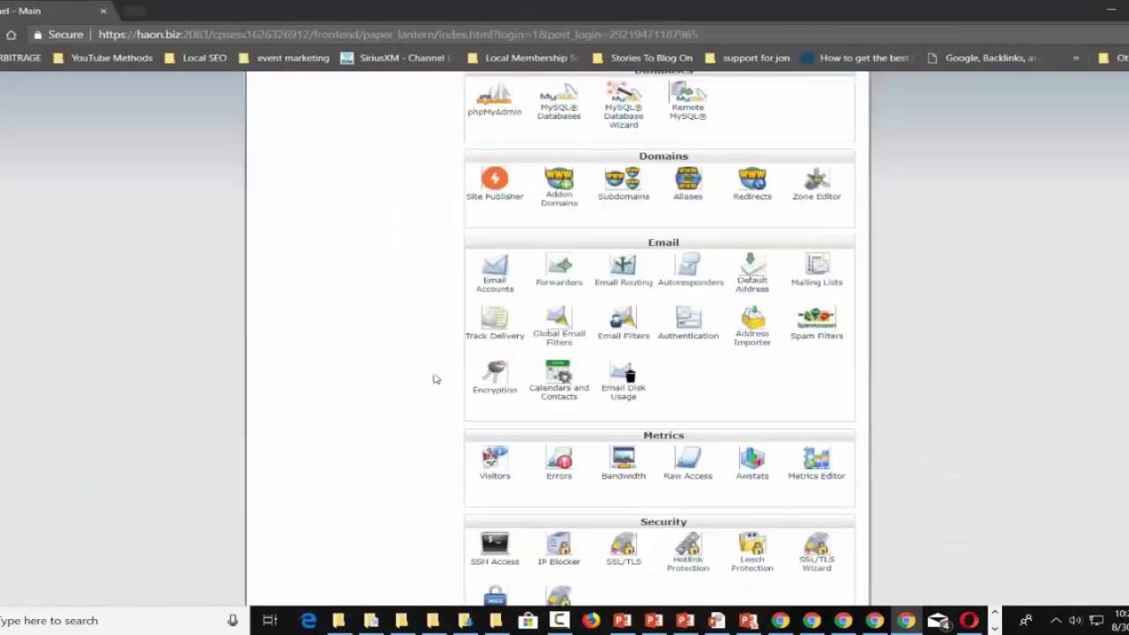
scroll(579, 351, "down", 4)
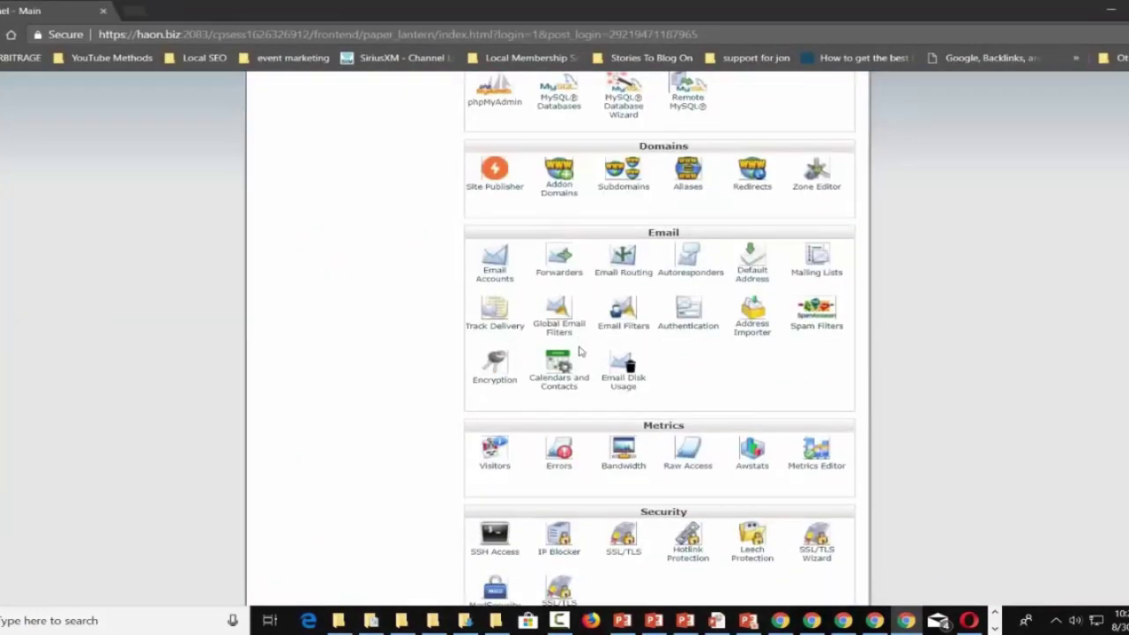
left_click(502, 349)
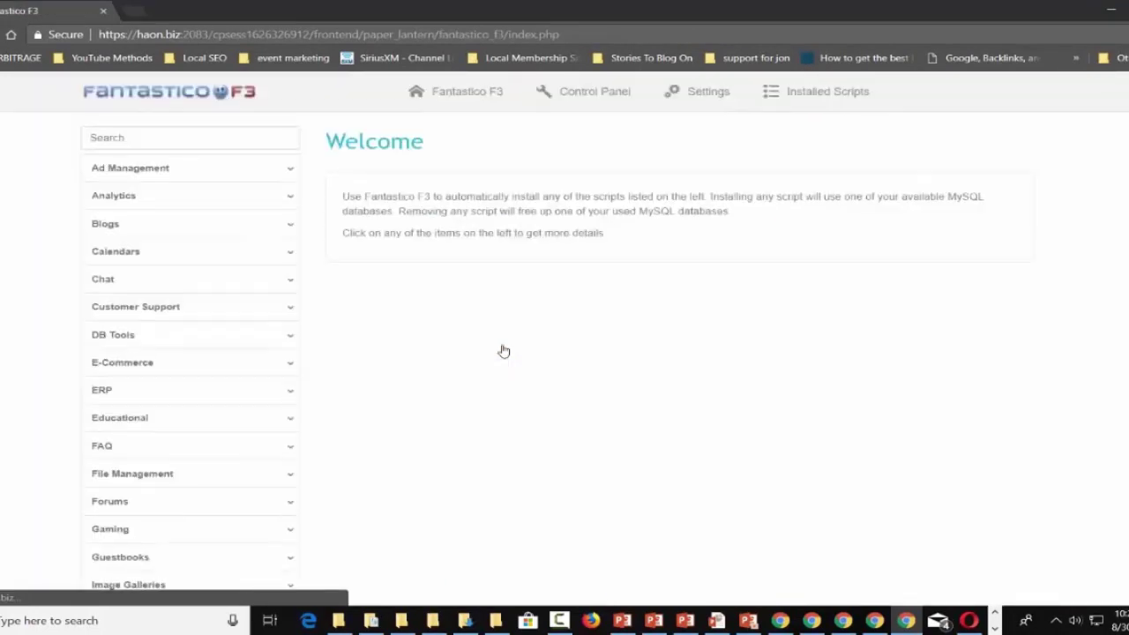
Find WordPress under Blogs and start a new install of version 4.9.8.
left_click(190, 237)
scroll(191, 242, "down", 4)
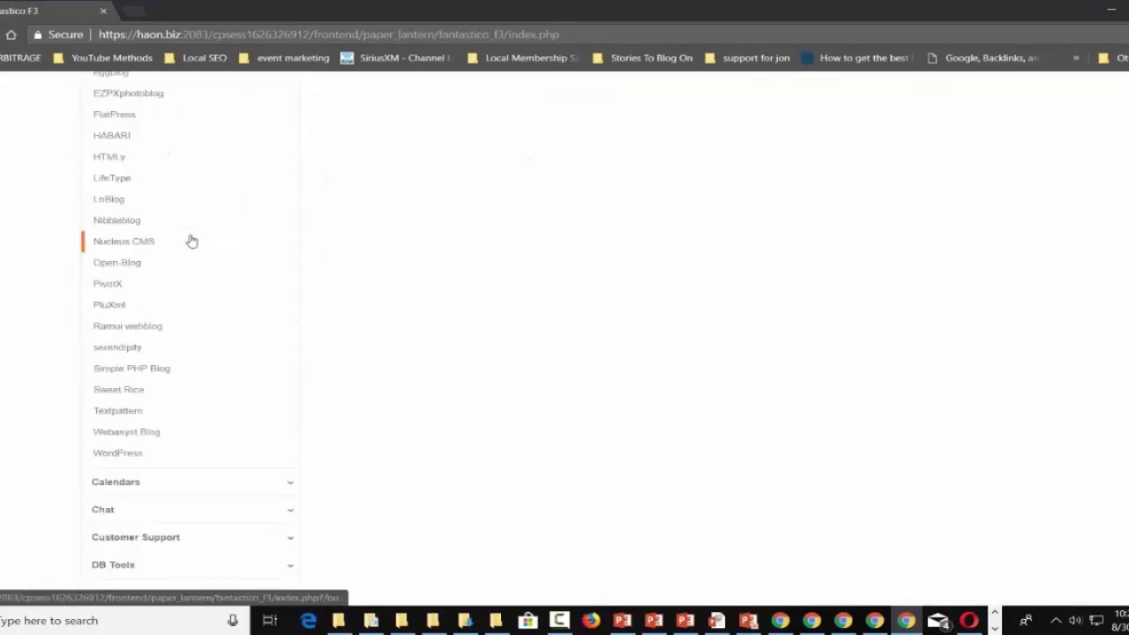
left_click(137, 456)
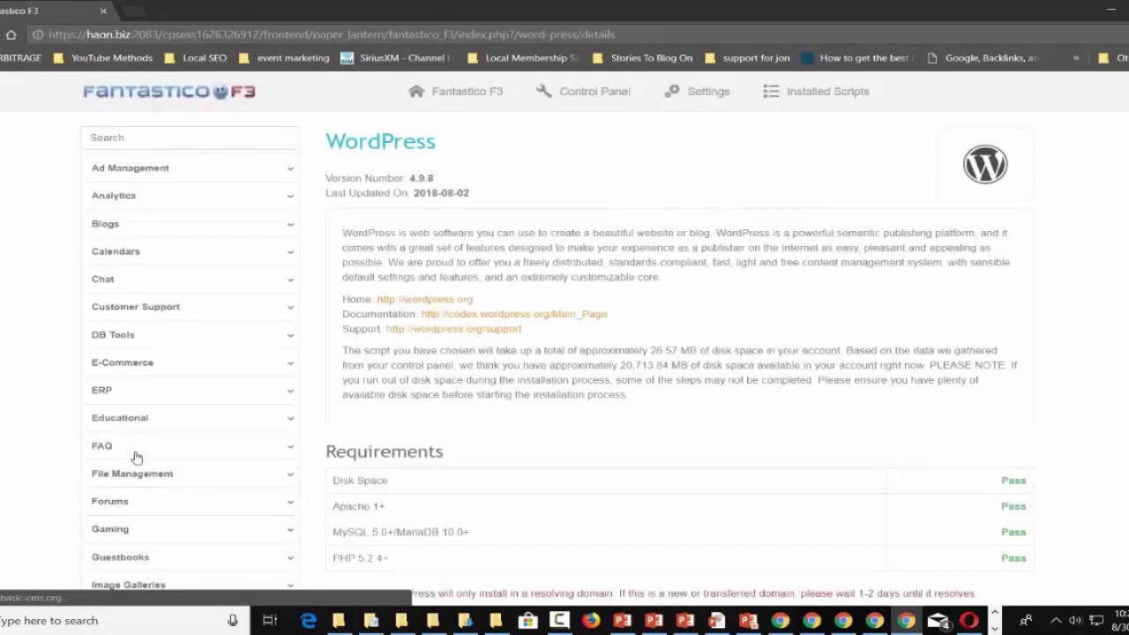
scroll(137, 456, "down", 3)
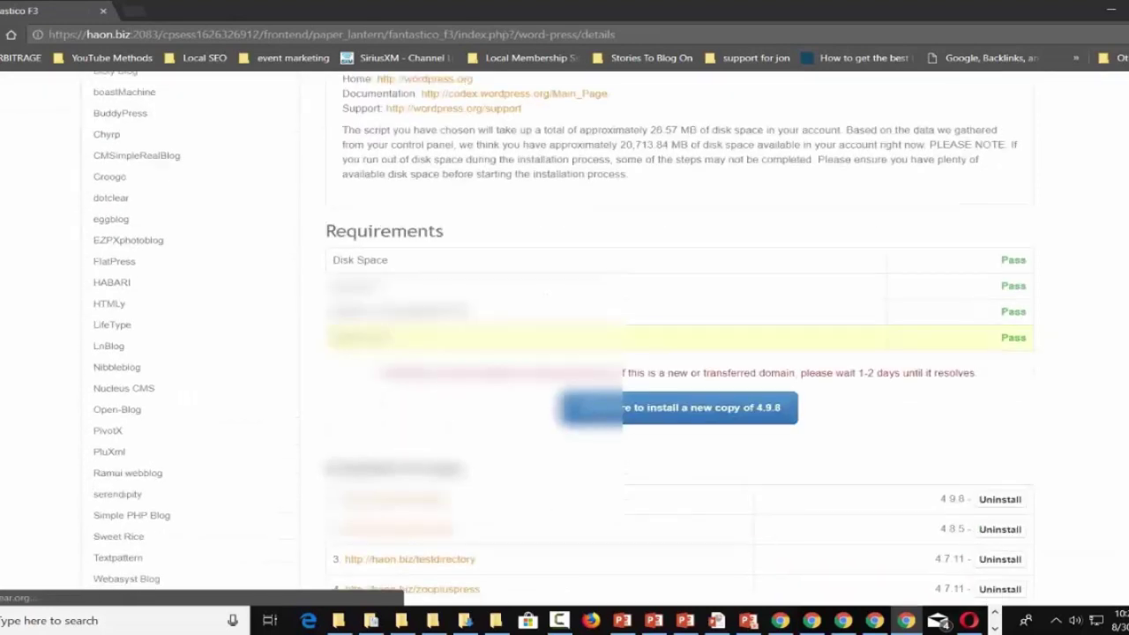
scroll(626, 343, "down", 1)
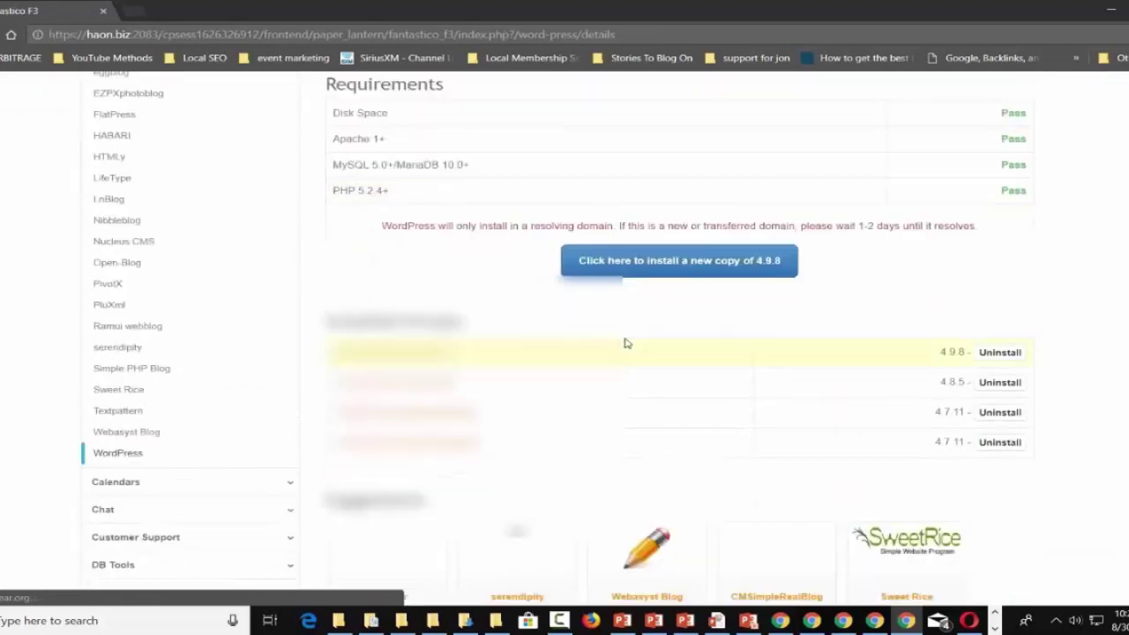
left_click(654, 279)
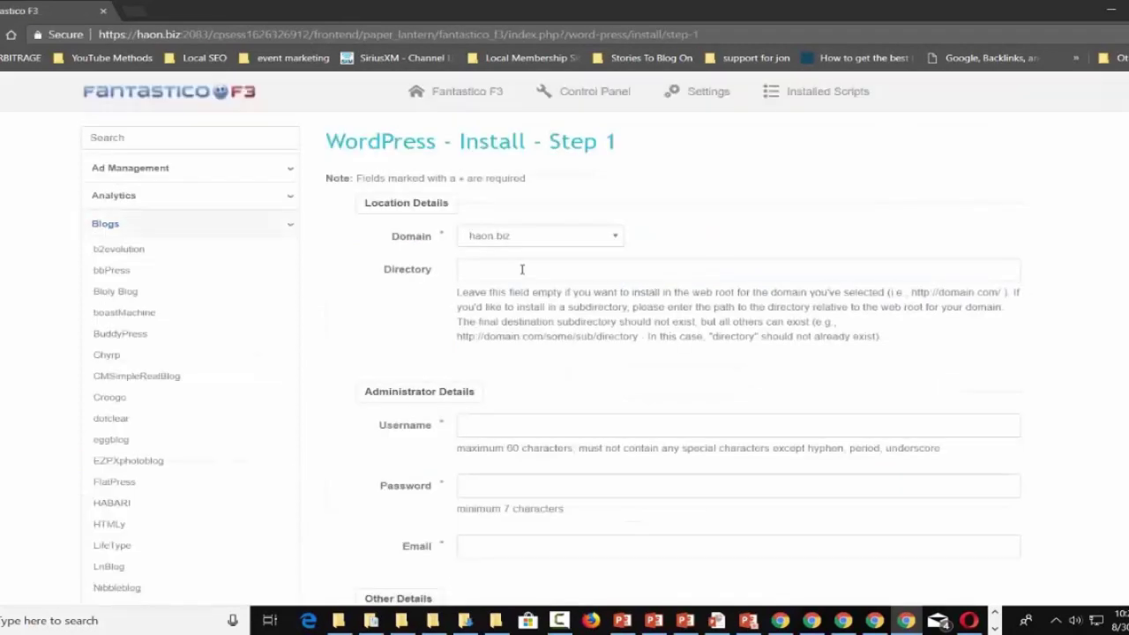
Set the WordPress install directory to /mob/blog.
left_click(523, 269)
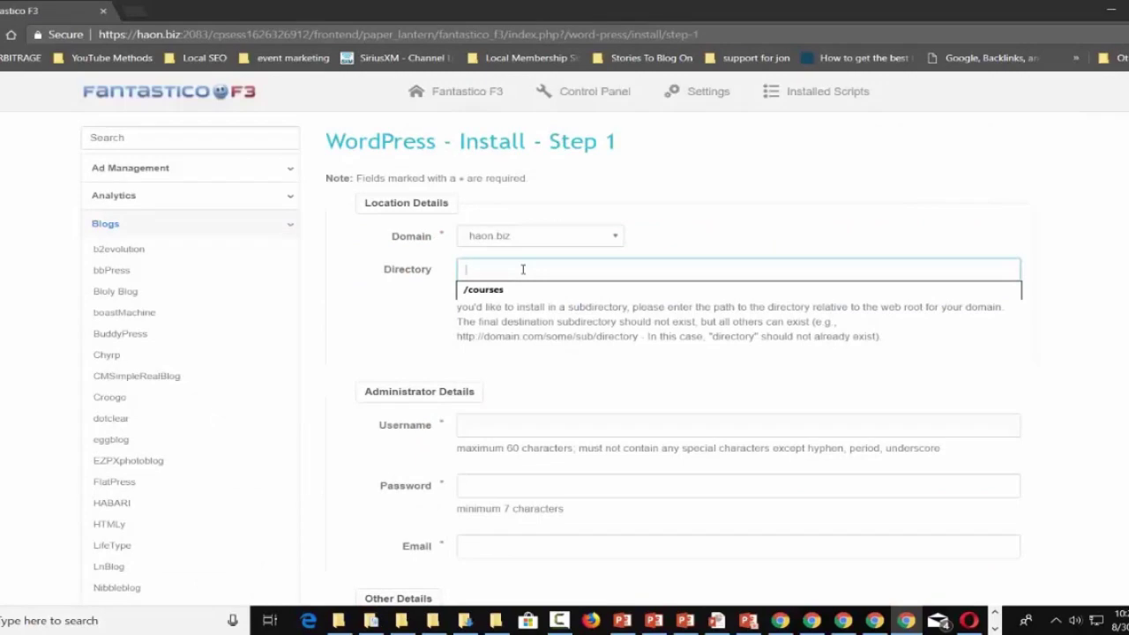
type("/mob/blog")
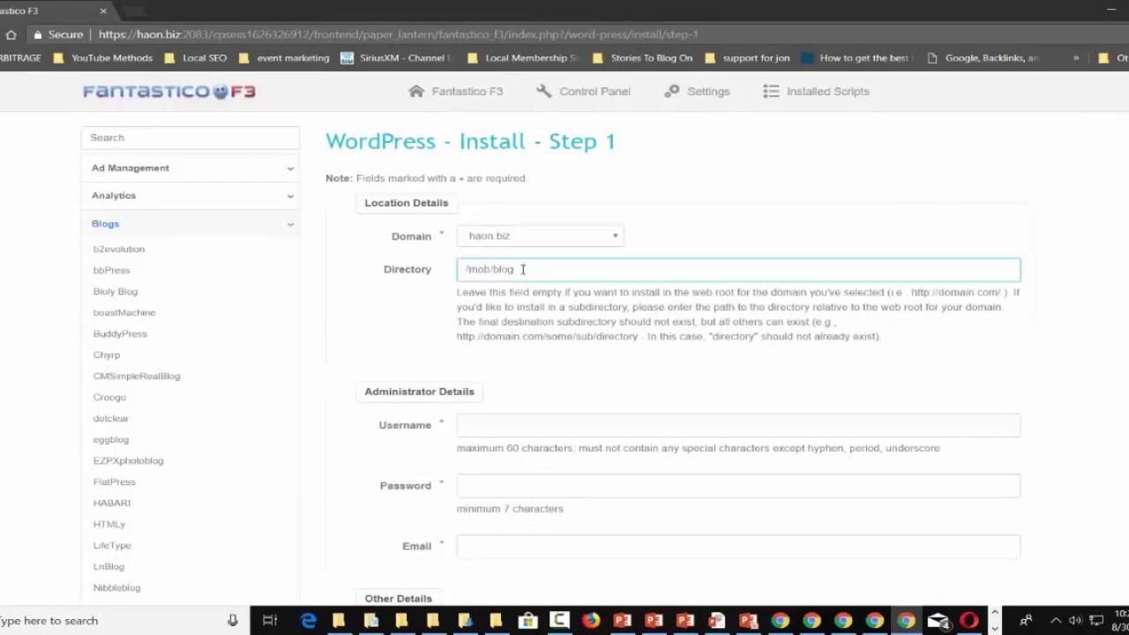
scroll(609, 265, "down", 1)
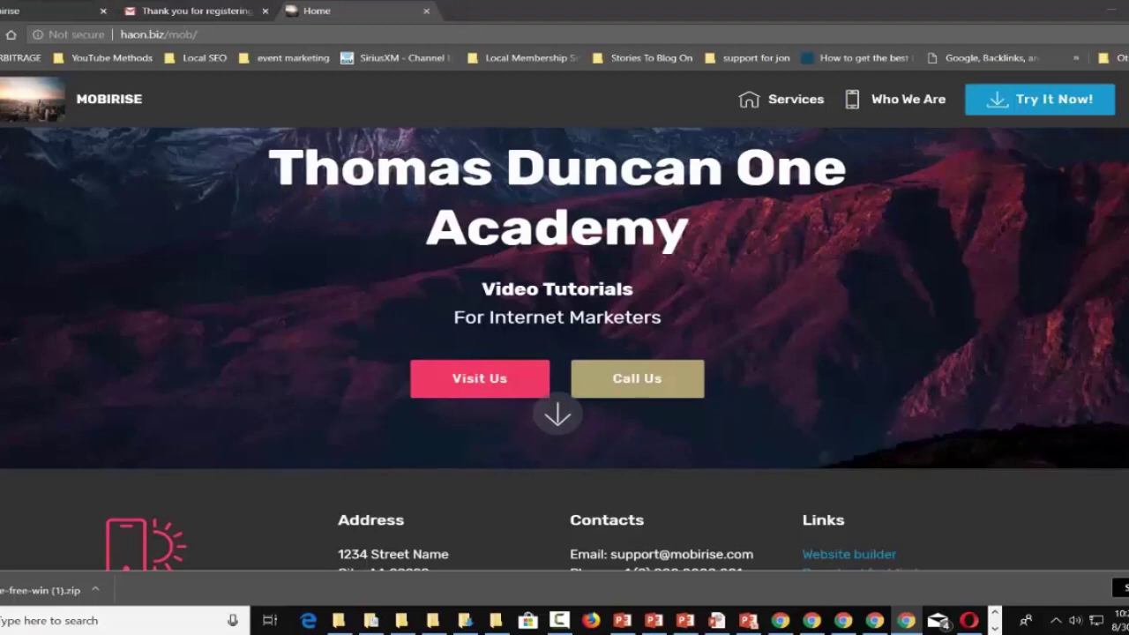
Bring the WordPress dashboard window into view and check it against the live site tab.
left_click_drag(1128, 102, 643, 12)
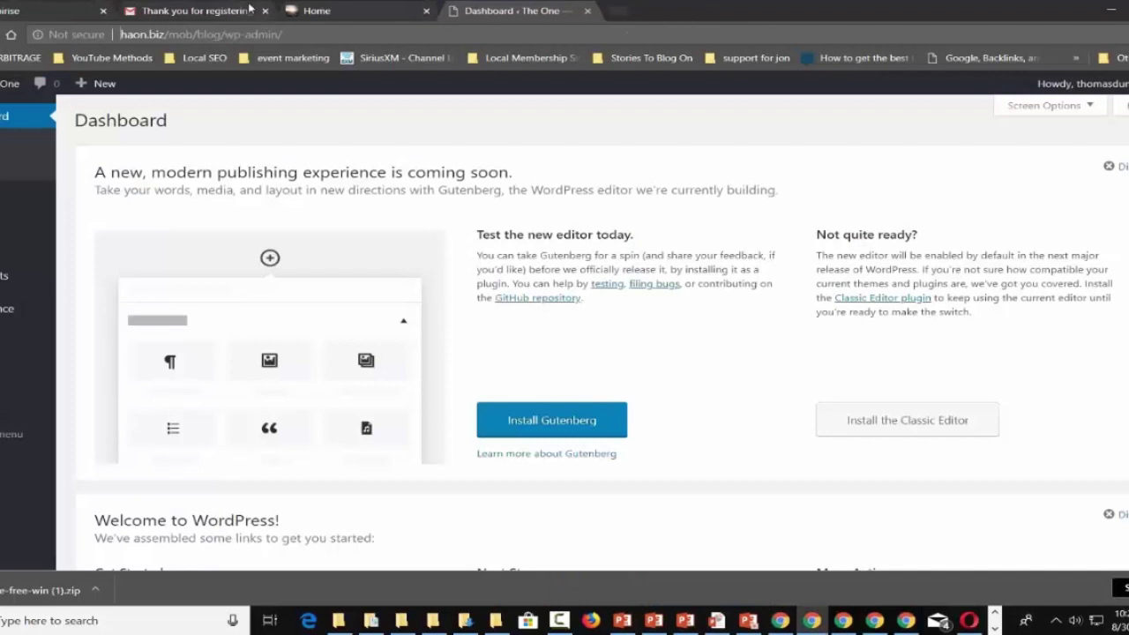
left_click(335, 11)
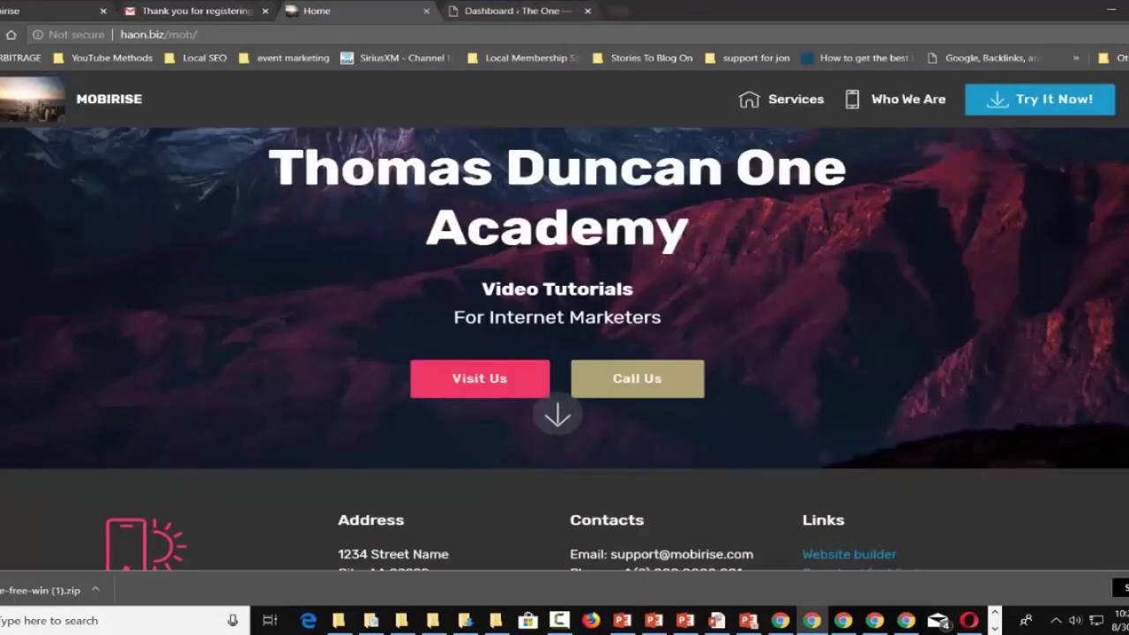
left_click(520, 11)
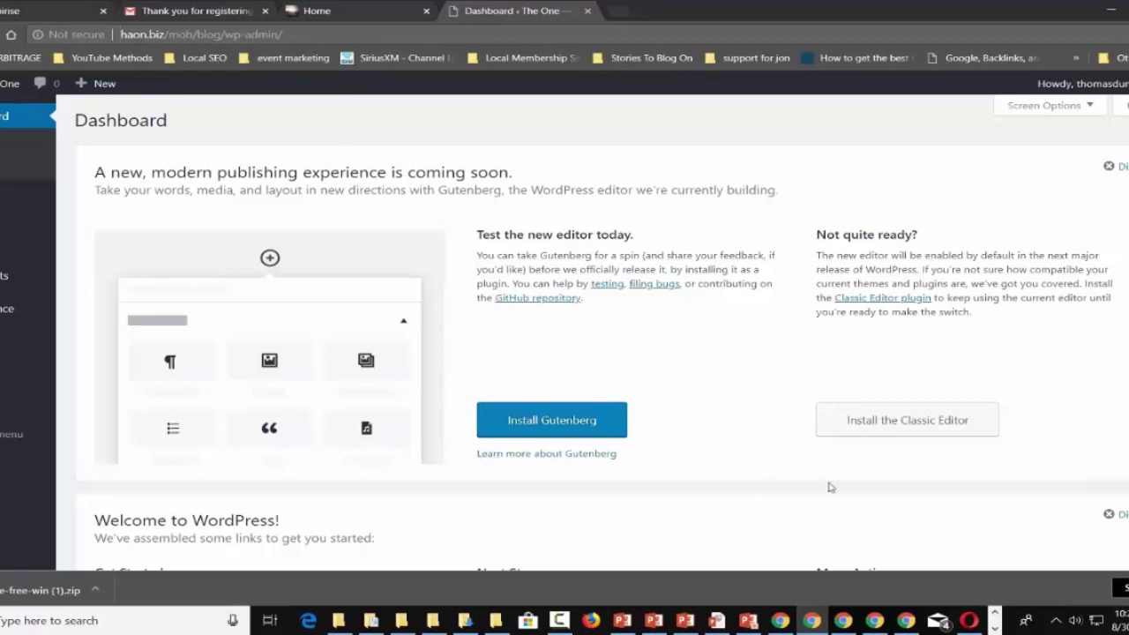
left_click(994, 628)
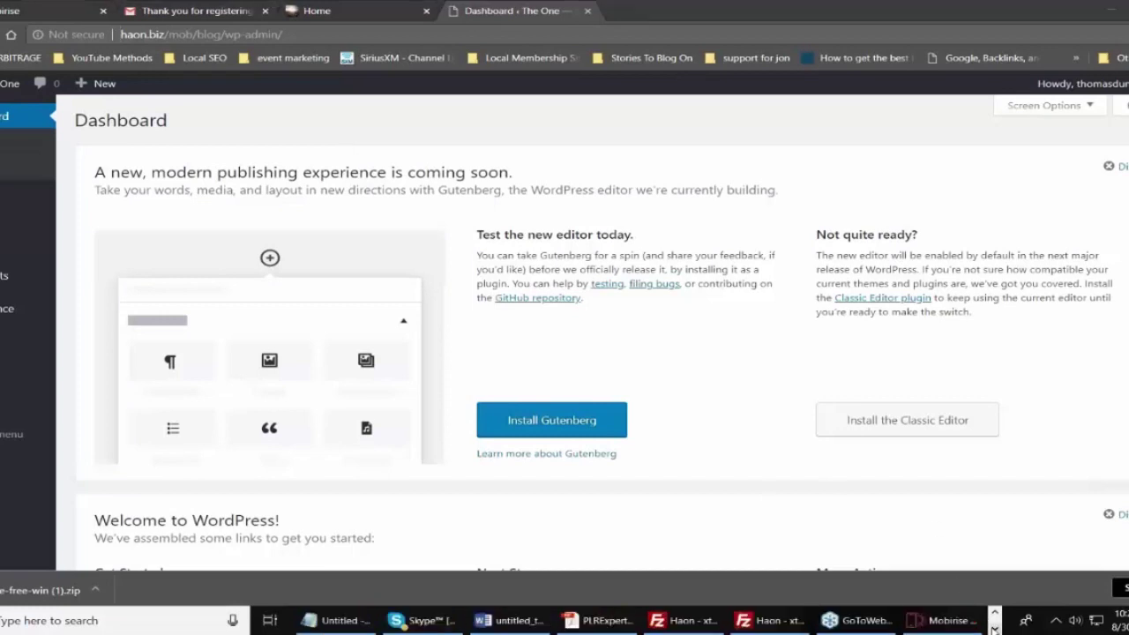
Create a new Mobirise page named 'Updates' from the Pages panel.
left_click(930, 620)
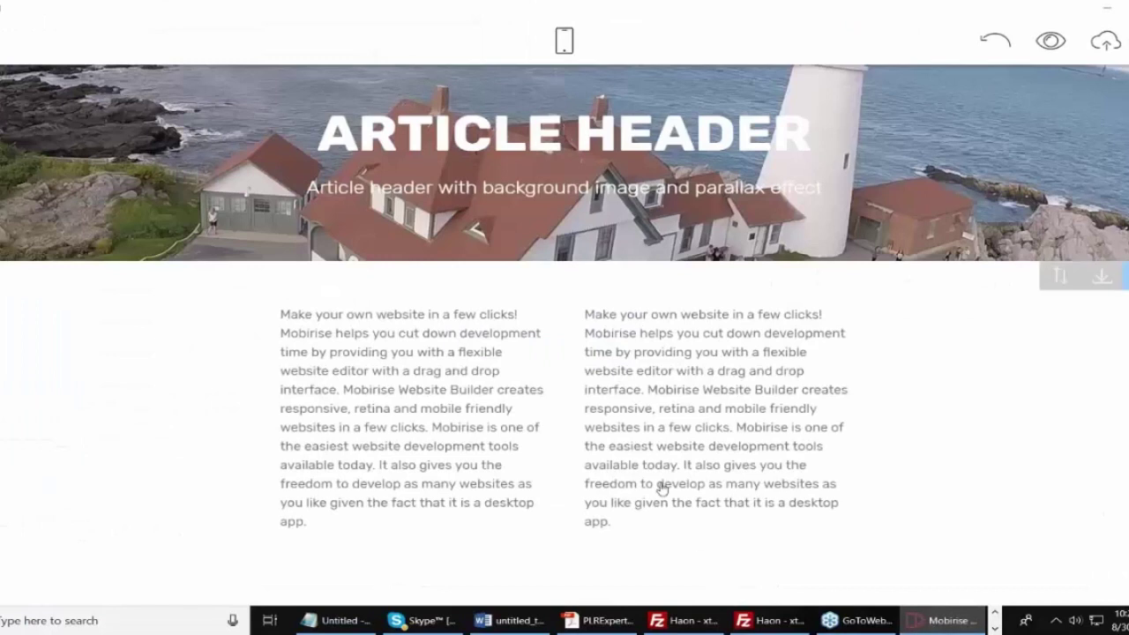
mouse_move(7, 104)
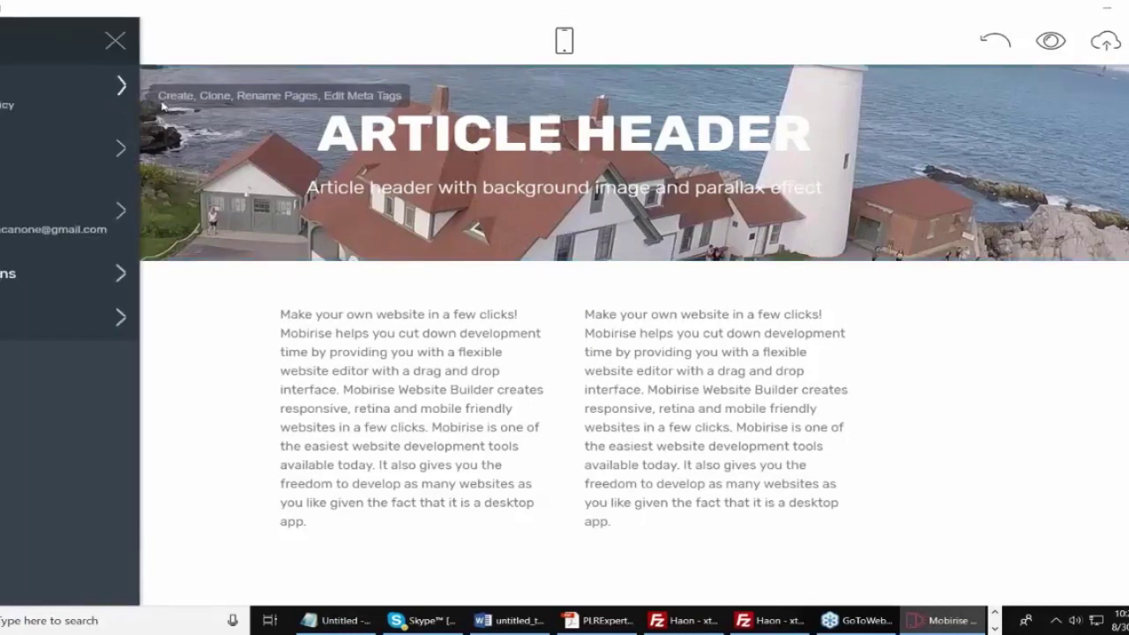
left_click(119, 88)
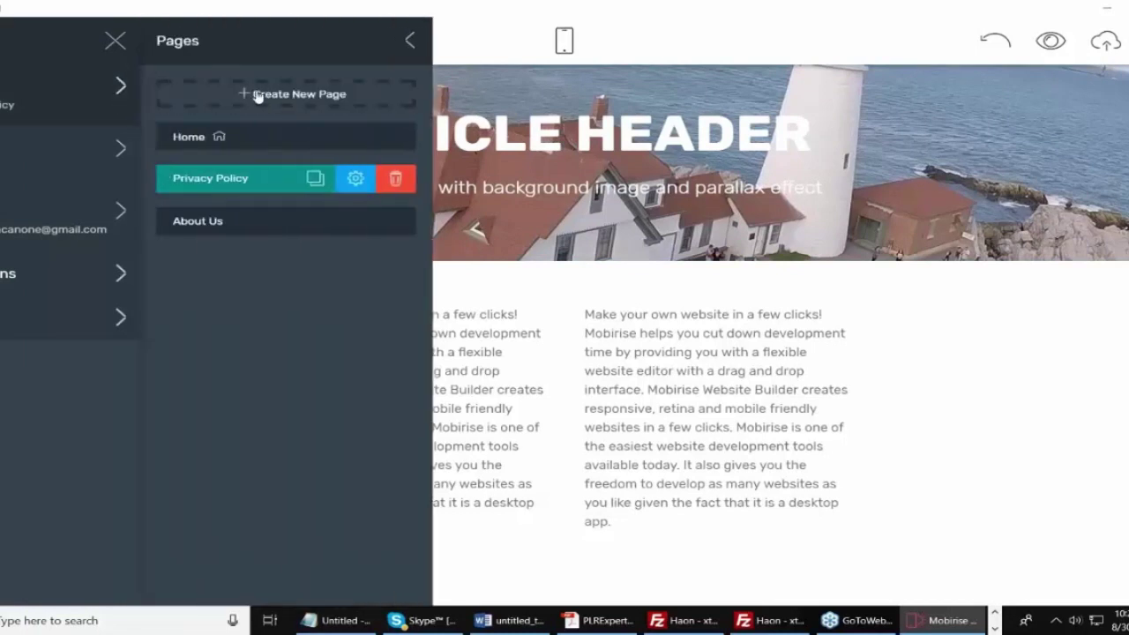
left_click(250, 96)
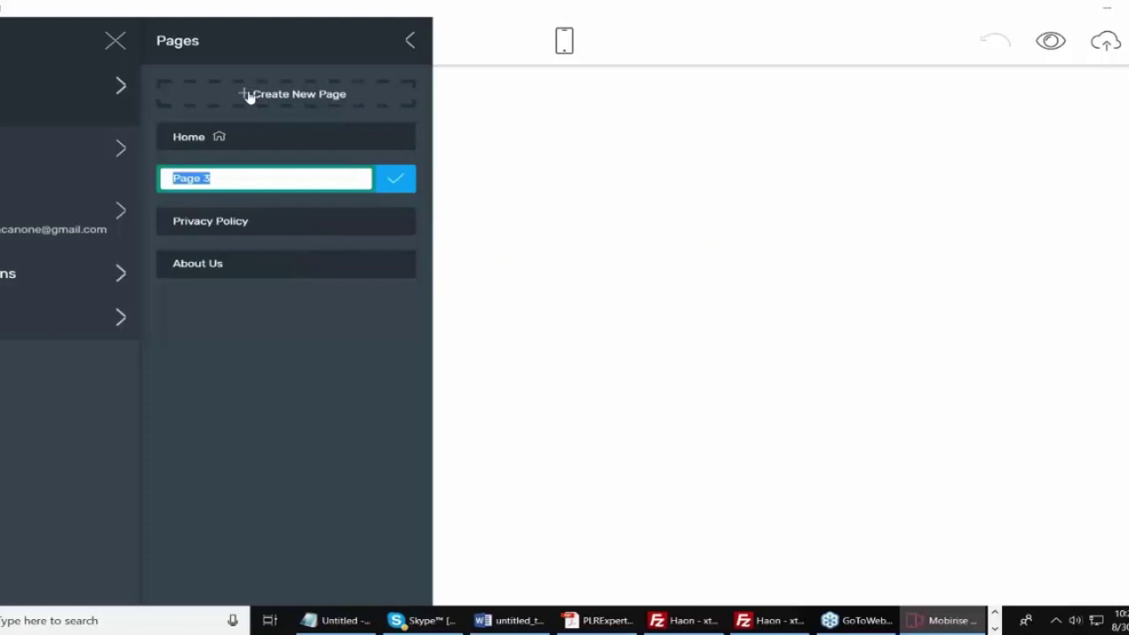
type("Updates")
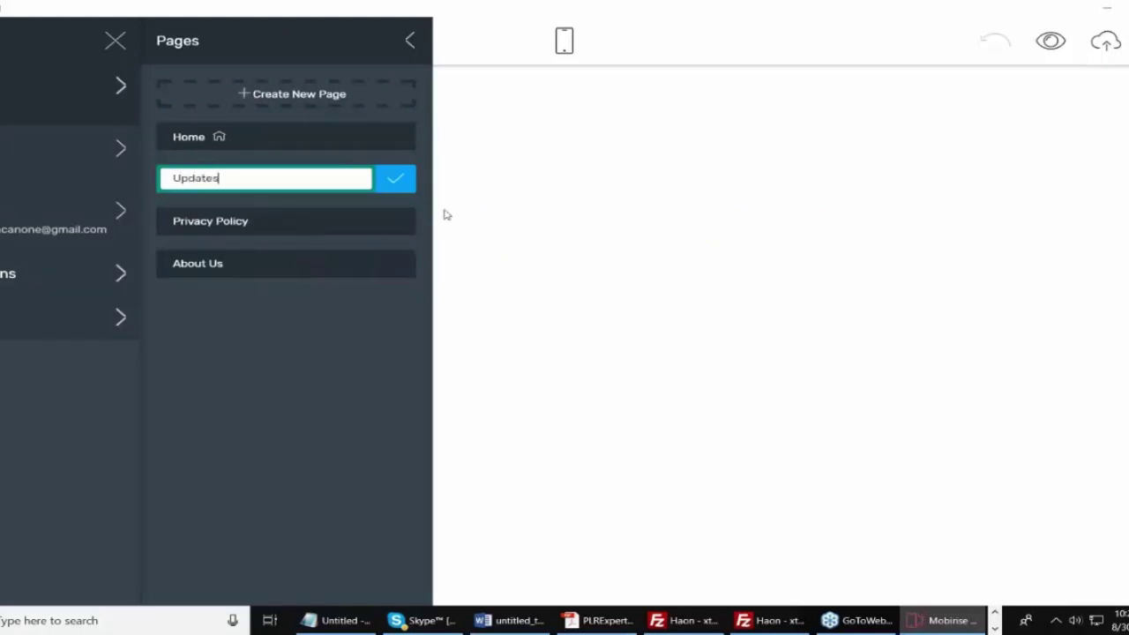
left_click(397, 179)
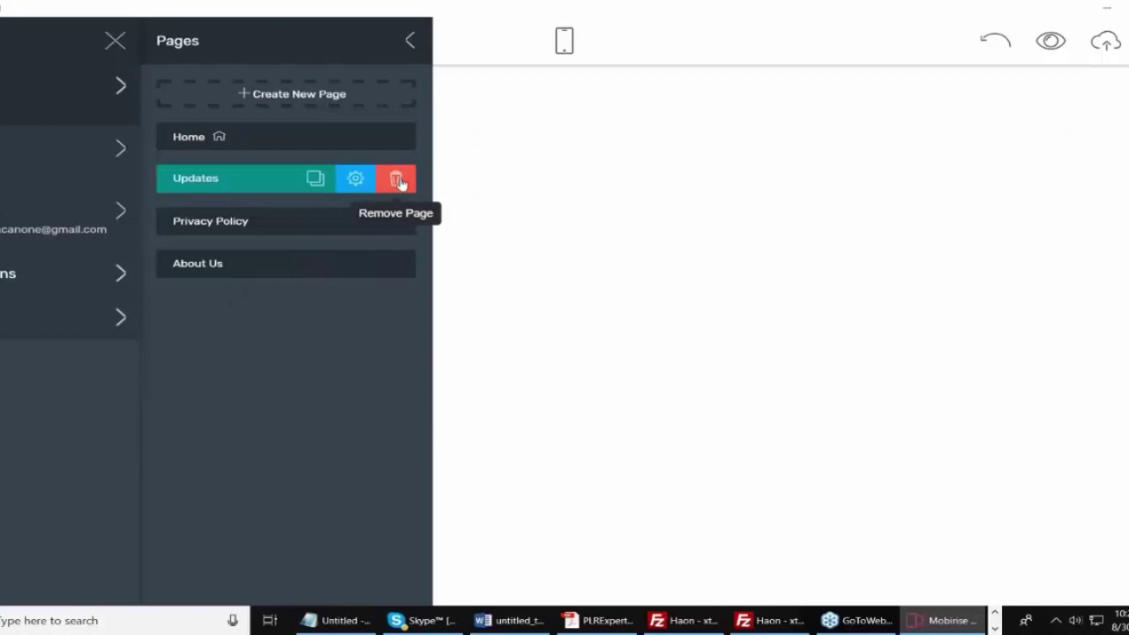
left_click(687, 240)
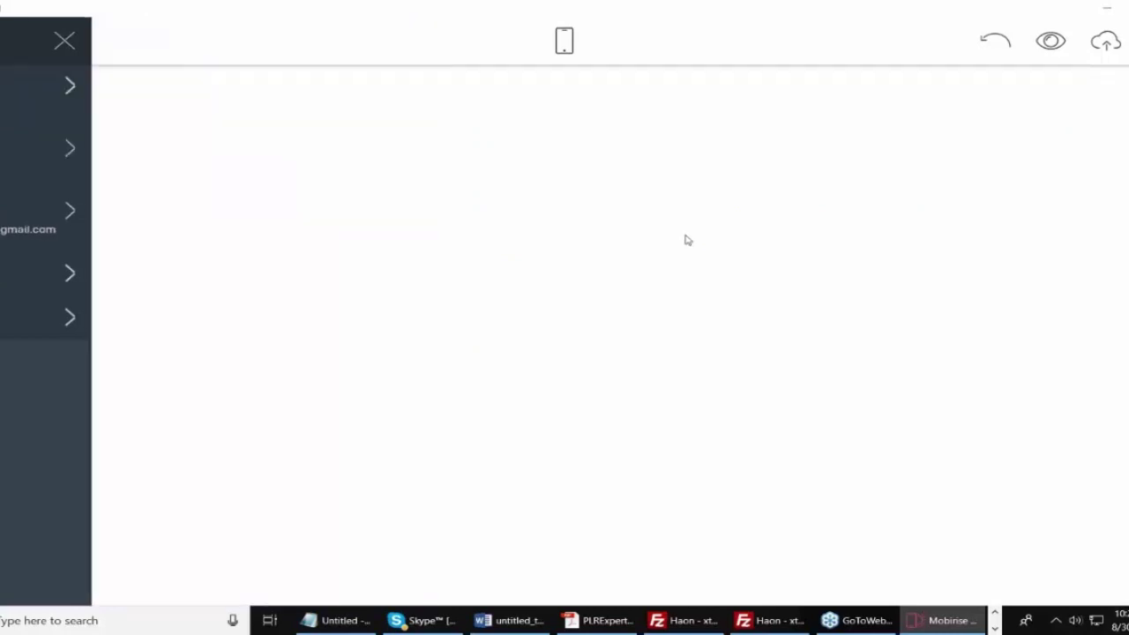
Add three two-column text blocks to the Updates page from the Blocks panel.
left_click(1095, 546)
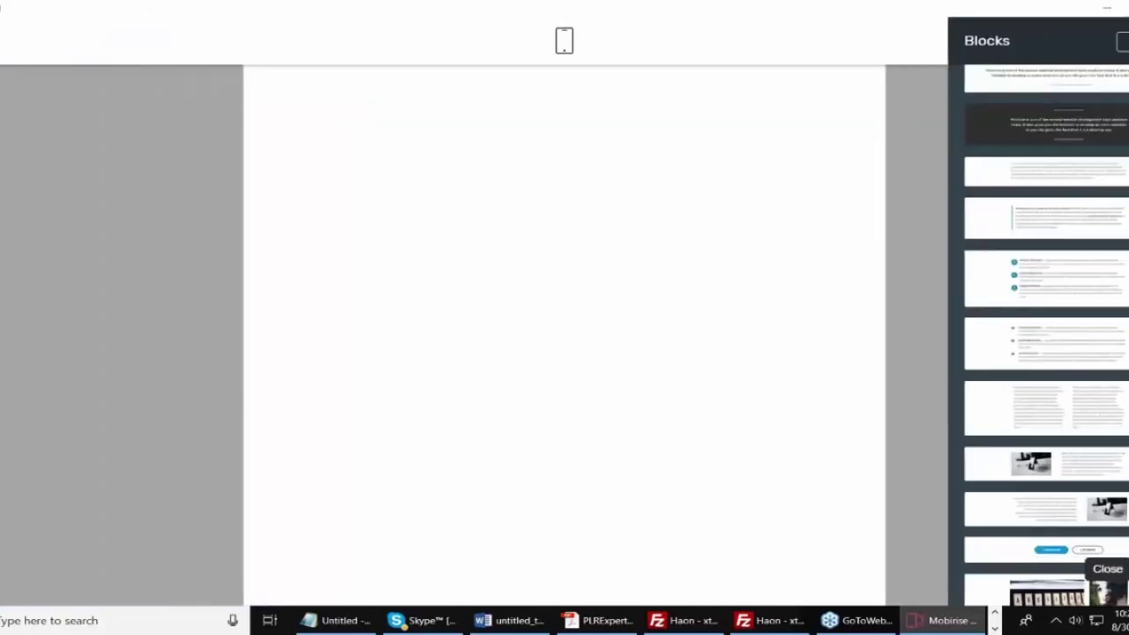
left_click_drag(1084, 403, 561, 188)
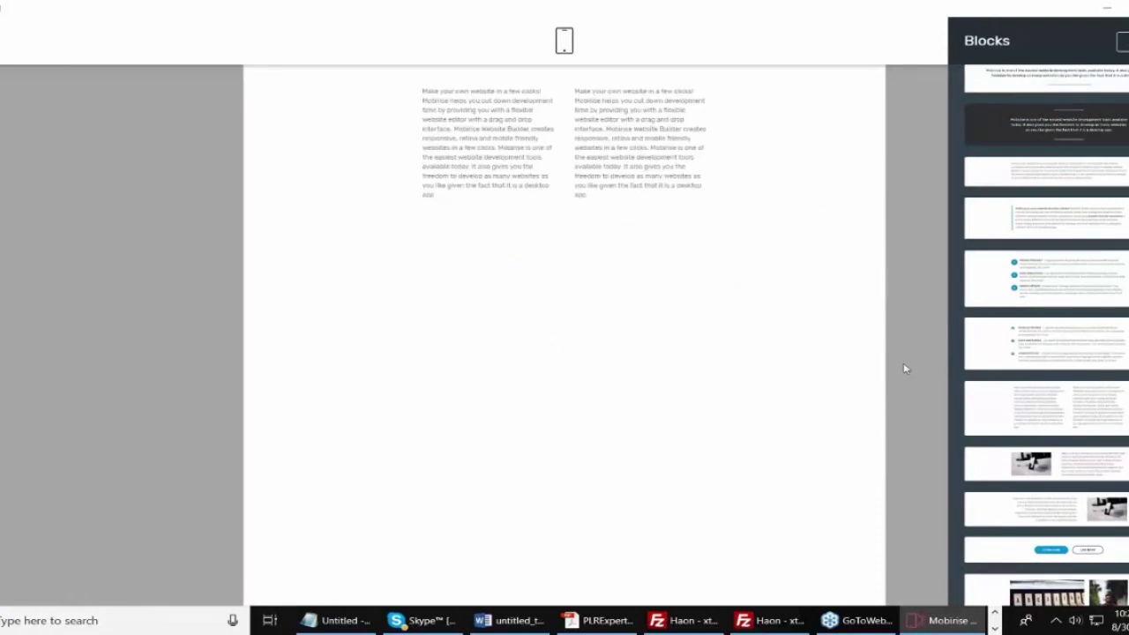
left_click_drag(1064, 399, 496, 333)
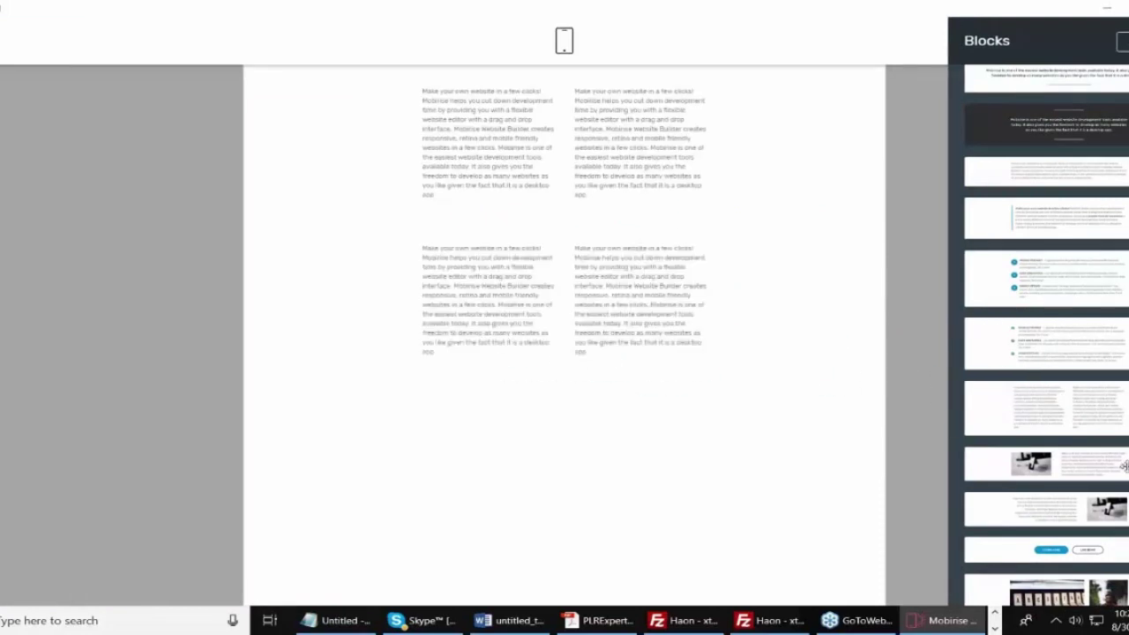
left_click_drag(1072, 424, 612, 493)
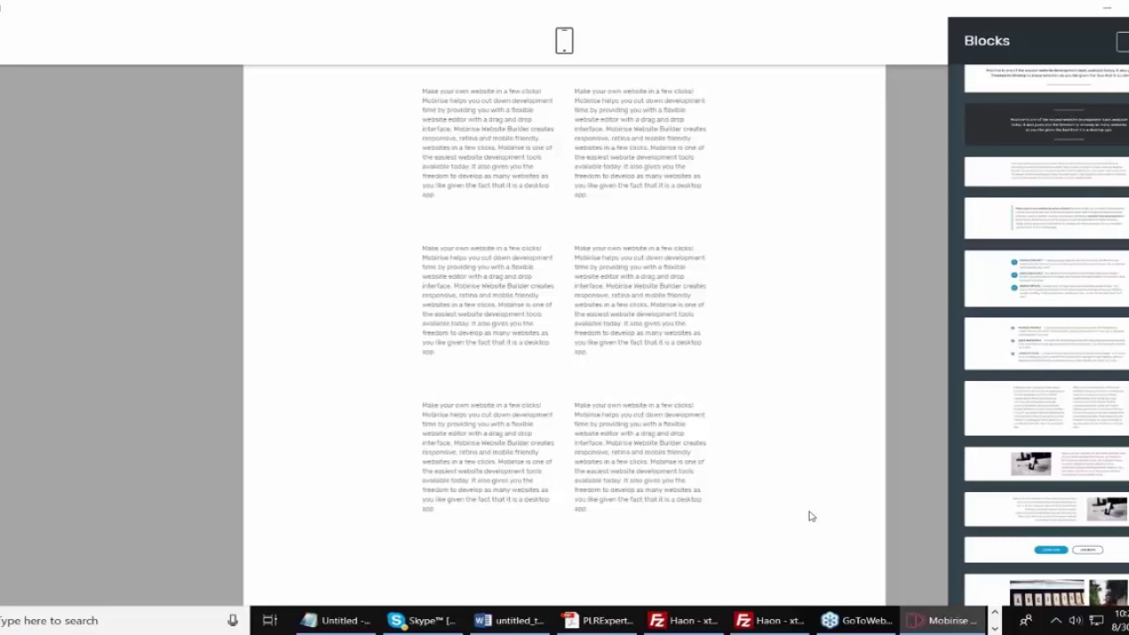
left_click(227, 245)
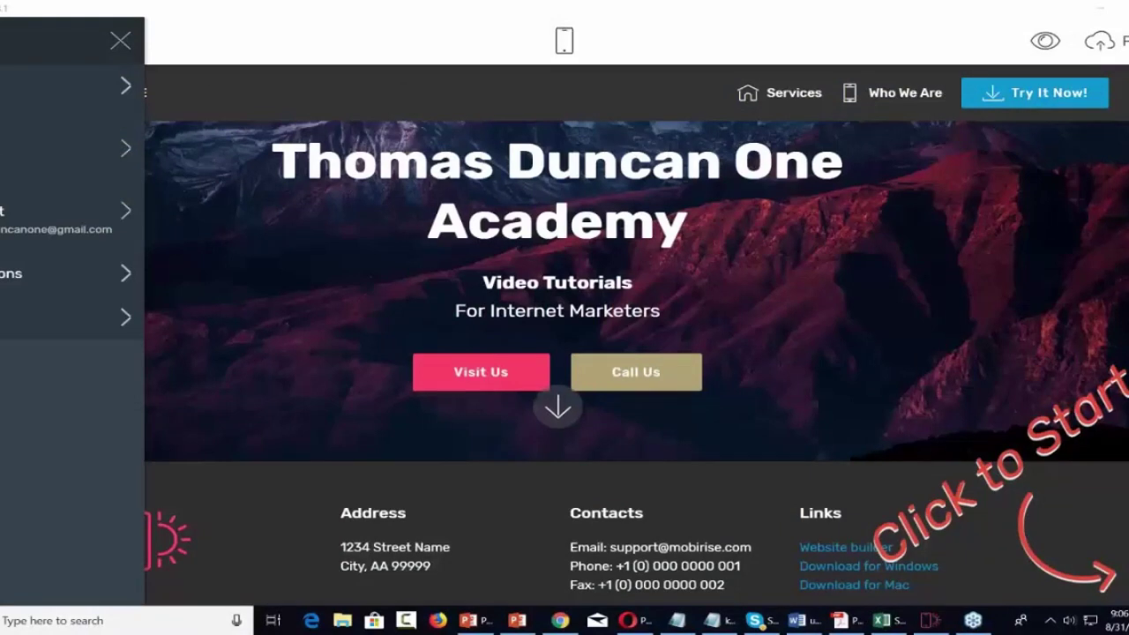
Go to Sites and start a new site to reach the Create New Site dialog.
left_click(47, 154)
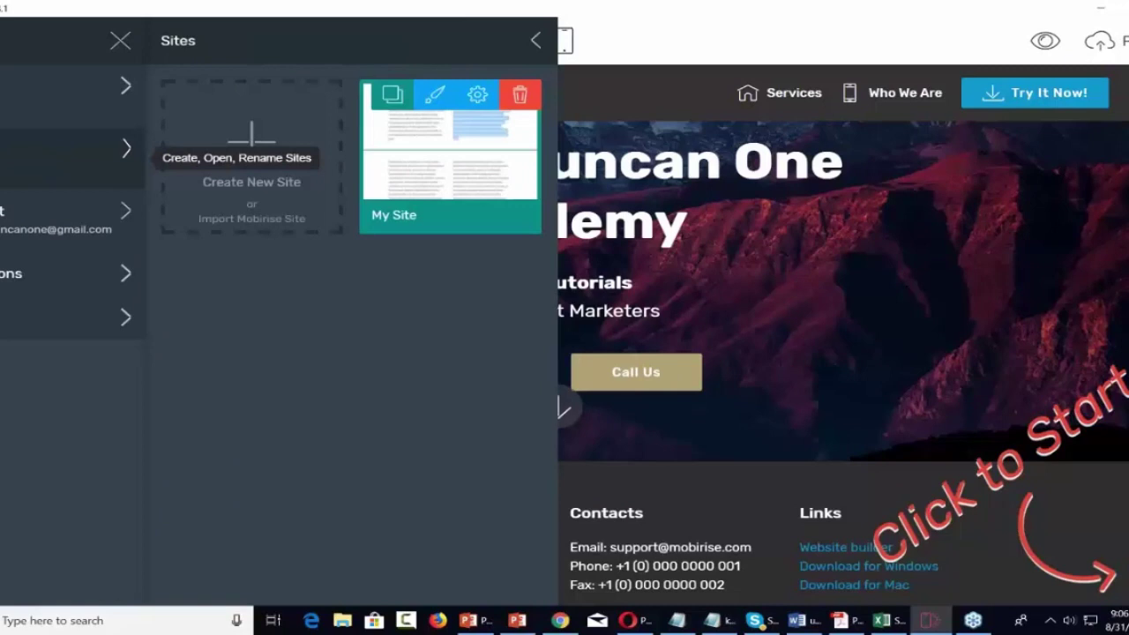
left_click(253, 148)
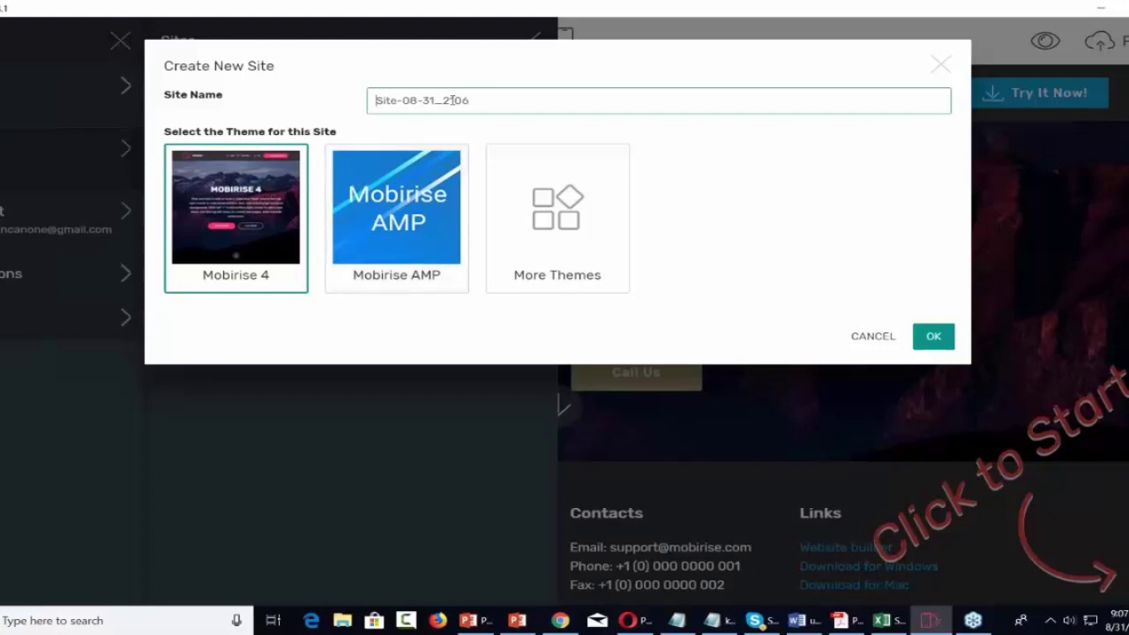
Name the new site Handyman, pick the Mobirise AMP theme tile, and confirm creation.
type("Handy")
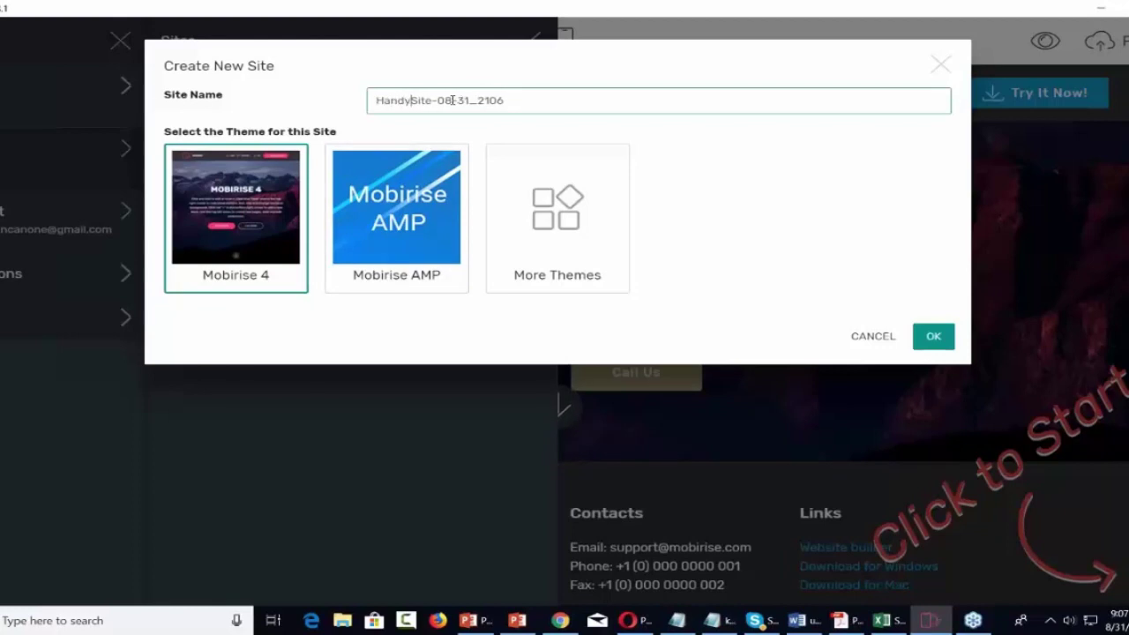
type("man")
key("Delete")
key("Delete")
key("Delete")
key("Delete")
key("Delete")
key("Delete")
key("Delete")
key("Delete")
key("Delete")
key("Delete")
key("Delete")
key("Delete")
key("Delete")
key("Delete")
key("Delete")
left_click(409, 209)
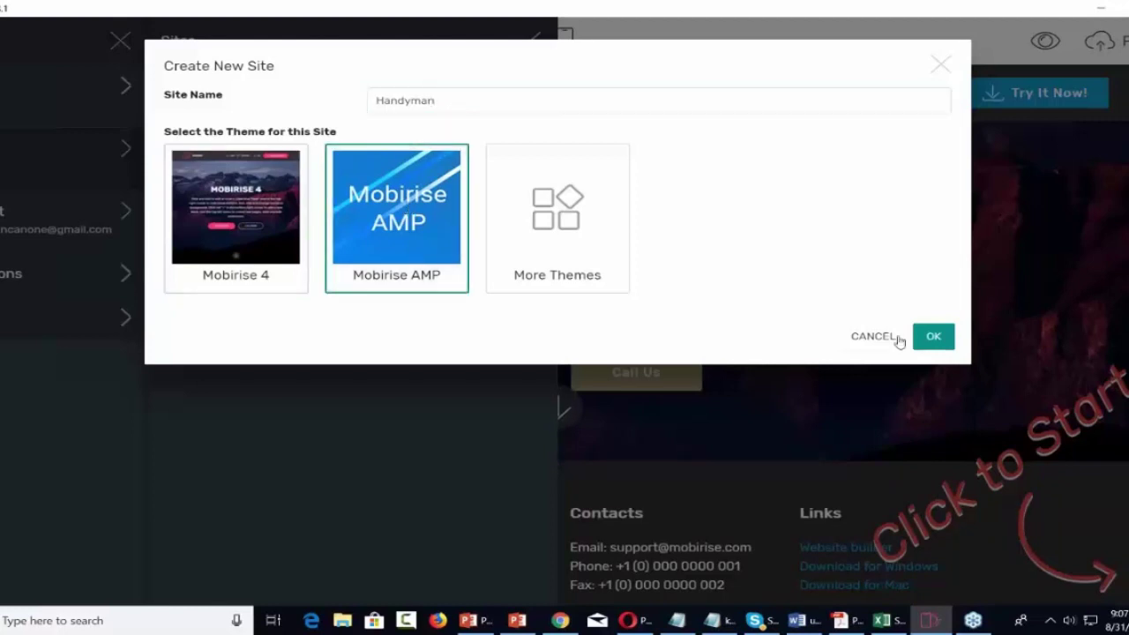
left_click(933, 337)
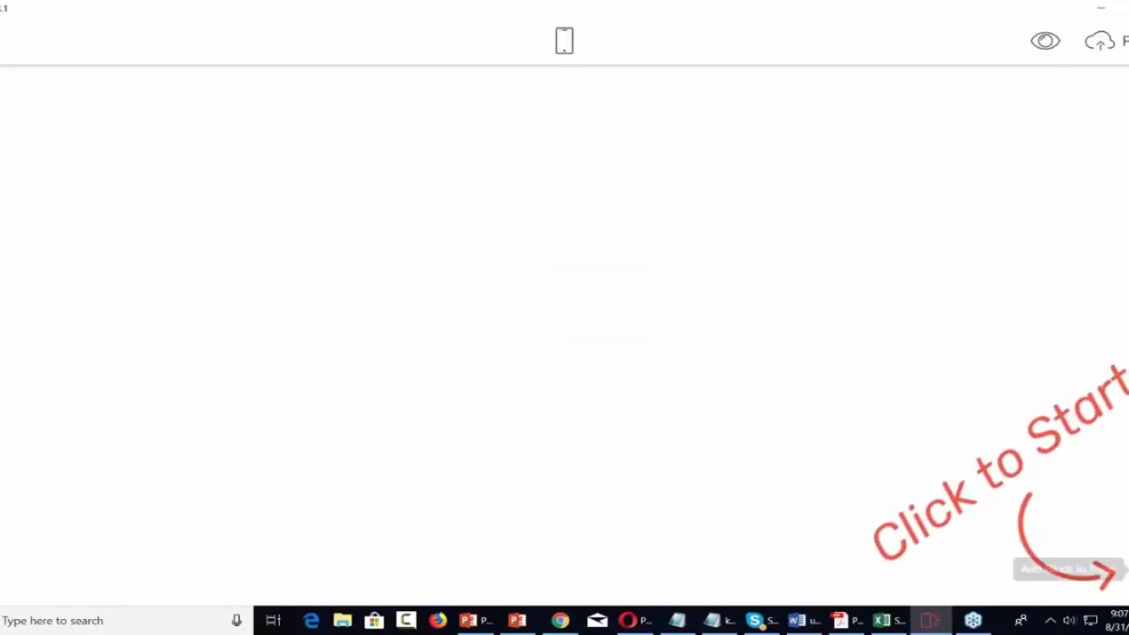
Browse the block library and filter it to the AMP theme's own blocks.
left_click(1113, 569)
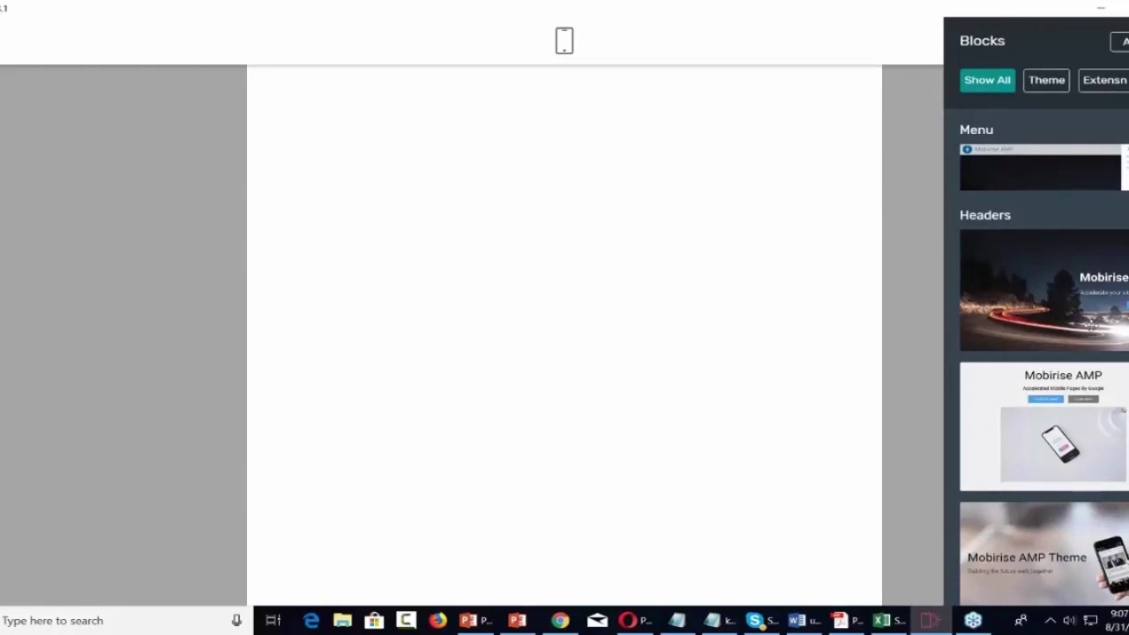
scroll(1091, 326, "down", 4)
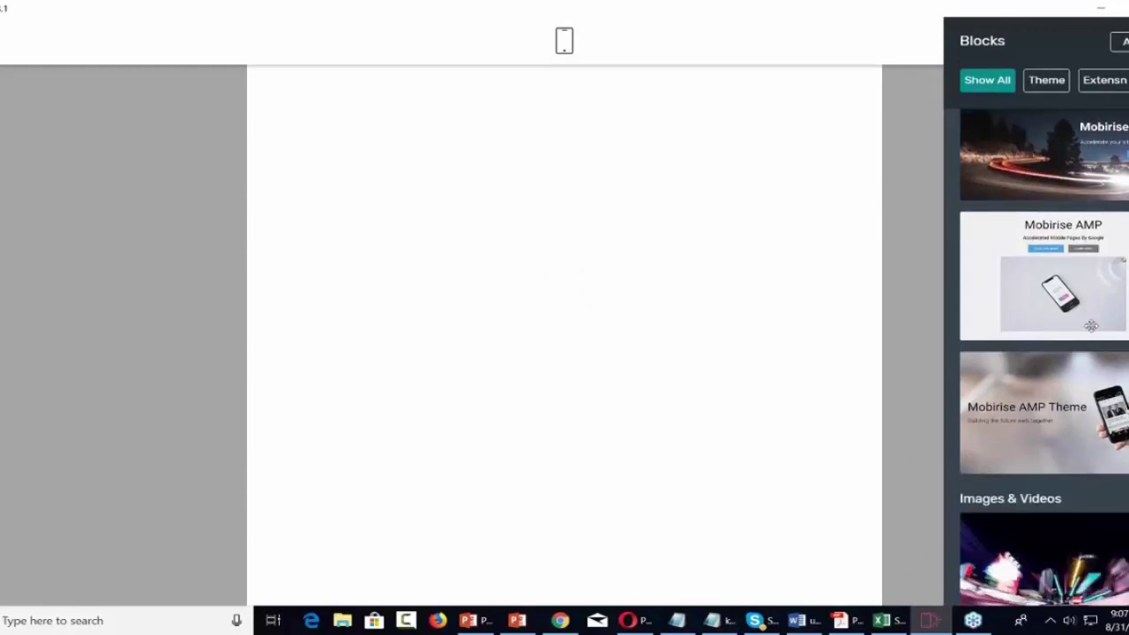
scroll(1091, 326, "down", 8)
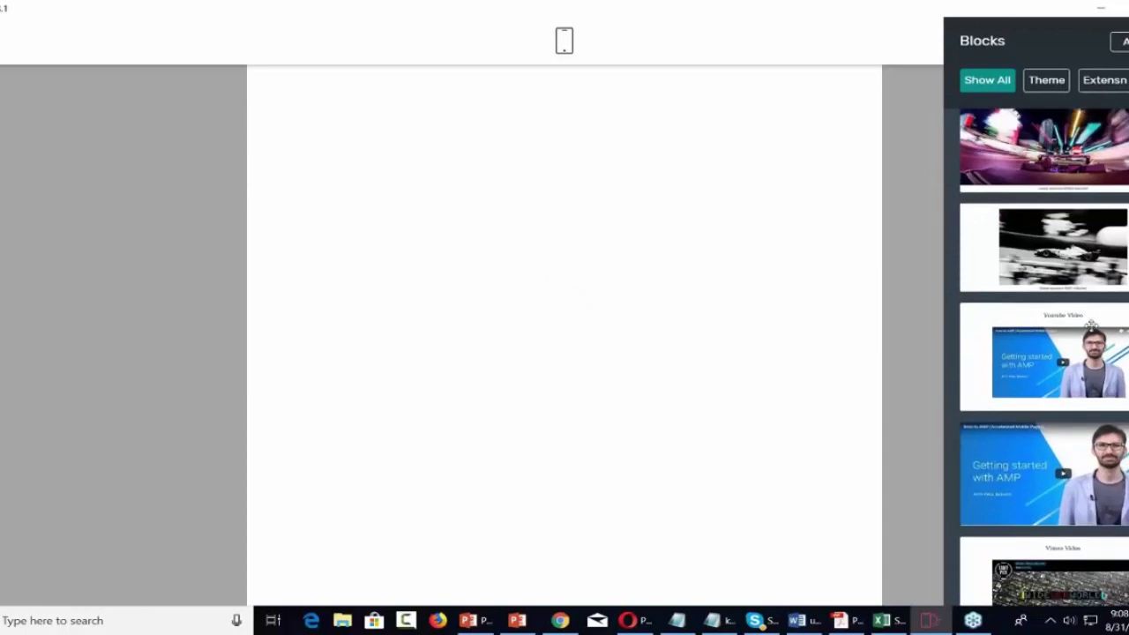
scroll(1044, 335, "down", 10)
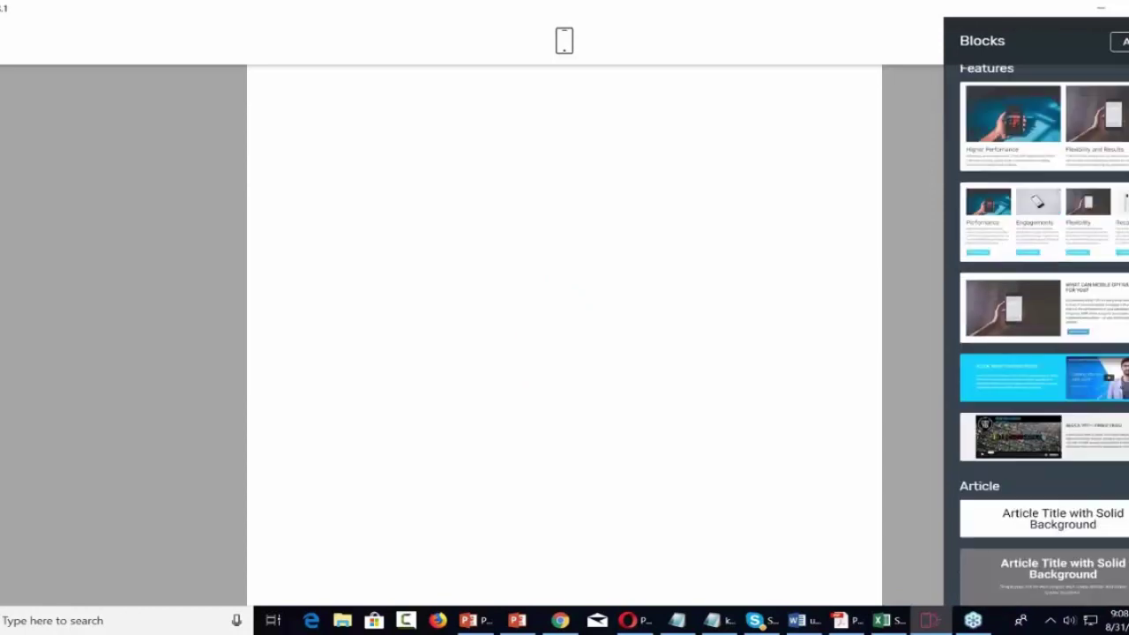
scroll(1044, 335, "down", 10)
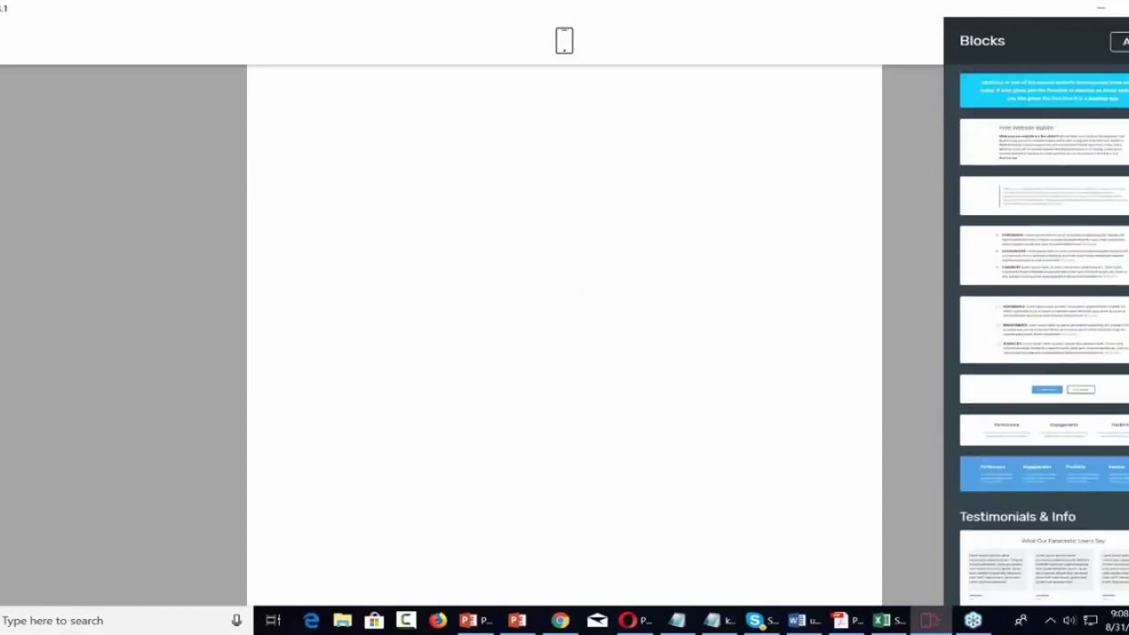
scroll(1074, 359, "down", 5)
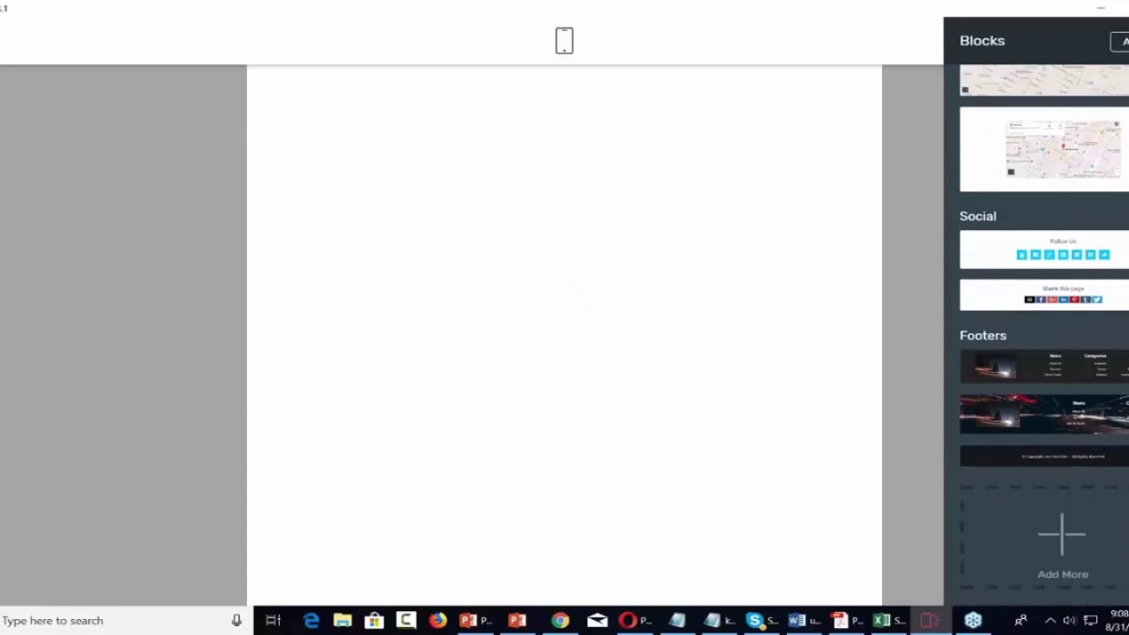
scroll(1074, 359, "up", 12)
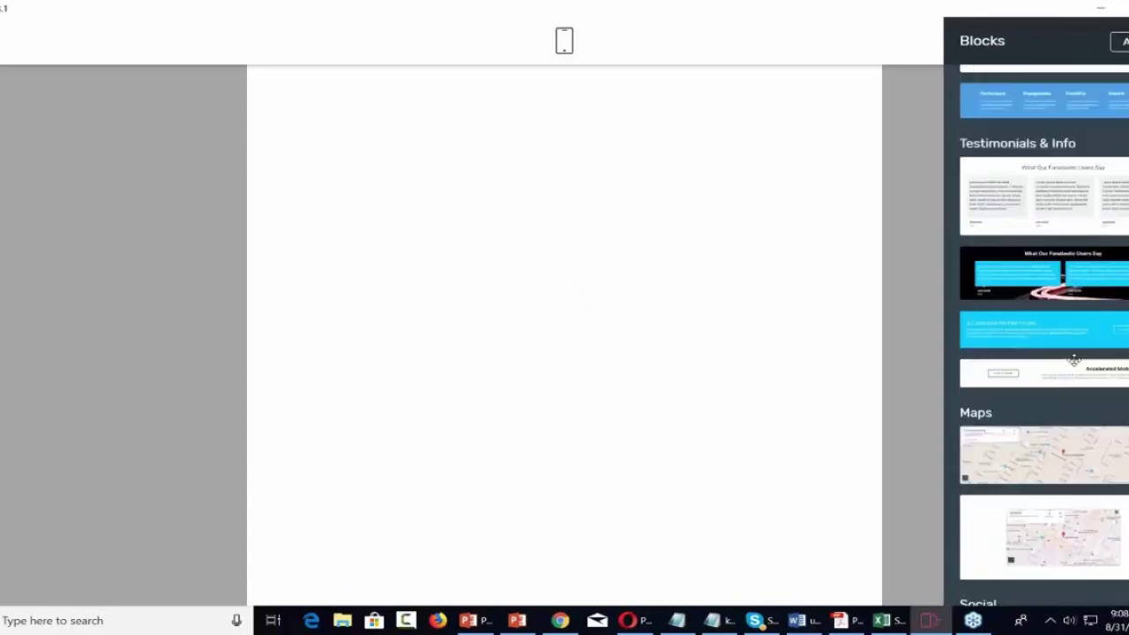
scroll(1044, 335, "up", 12)
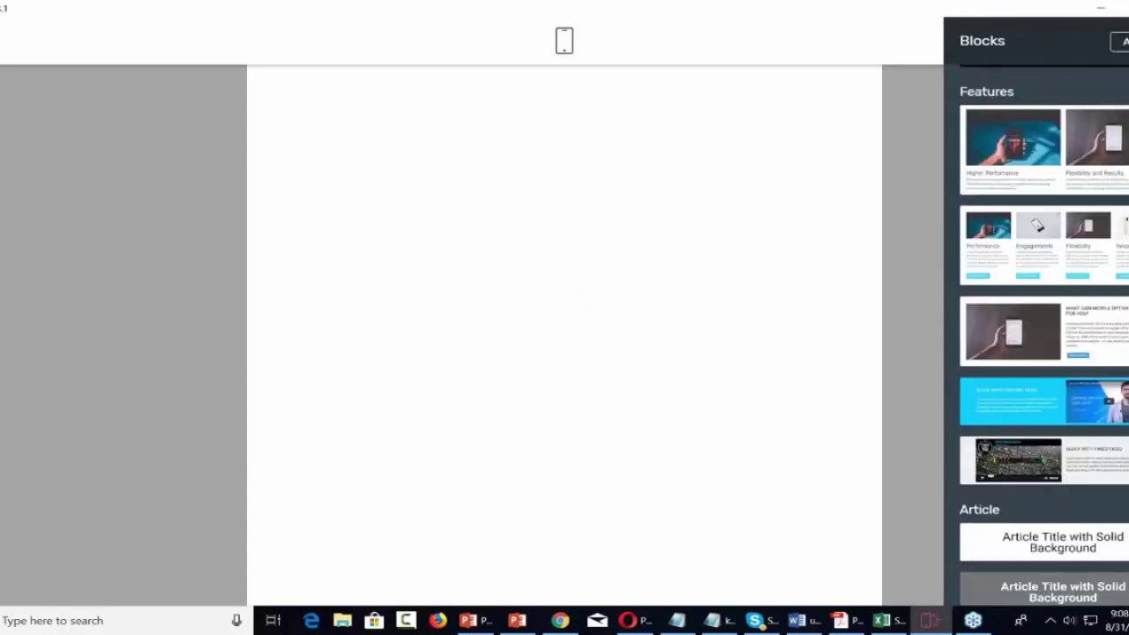
scroll(1044, 335, "up", 1)
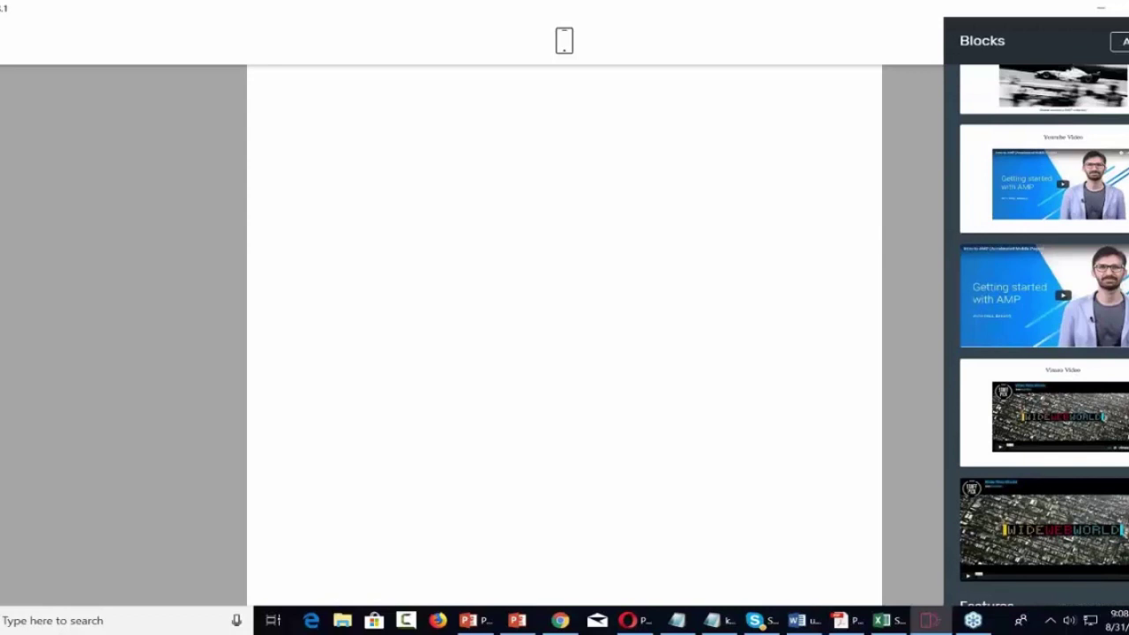
scroll(1044, 336, "up", 10)
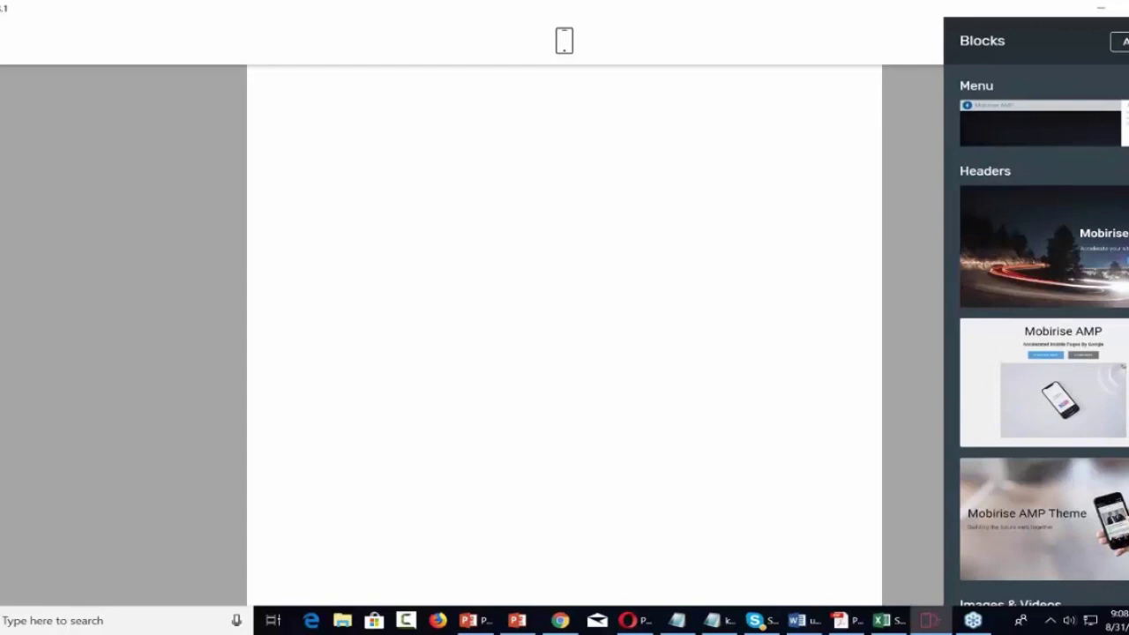
scroll(1036, 335, "up", 1)
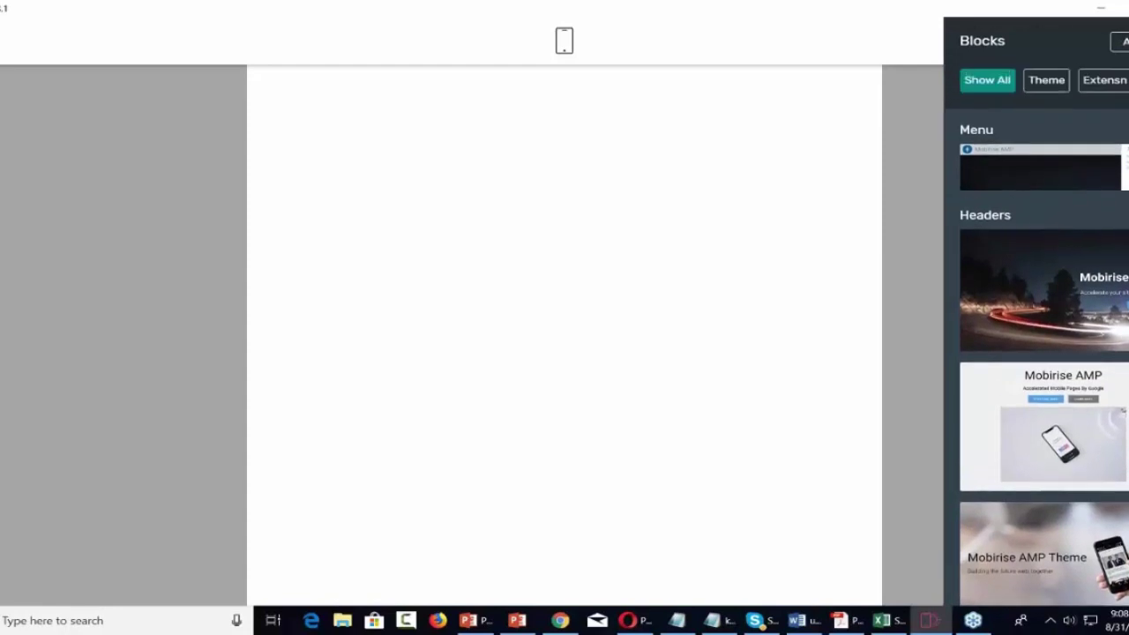
left_click(1047, 82)
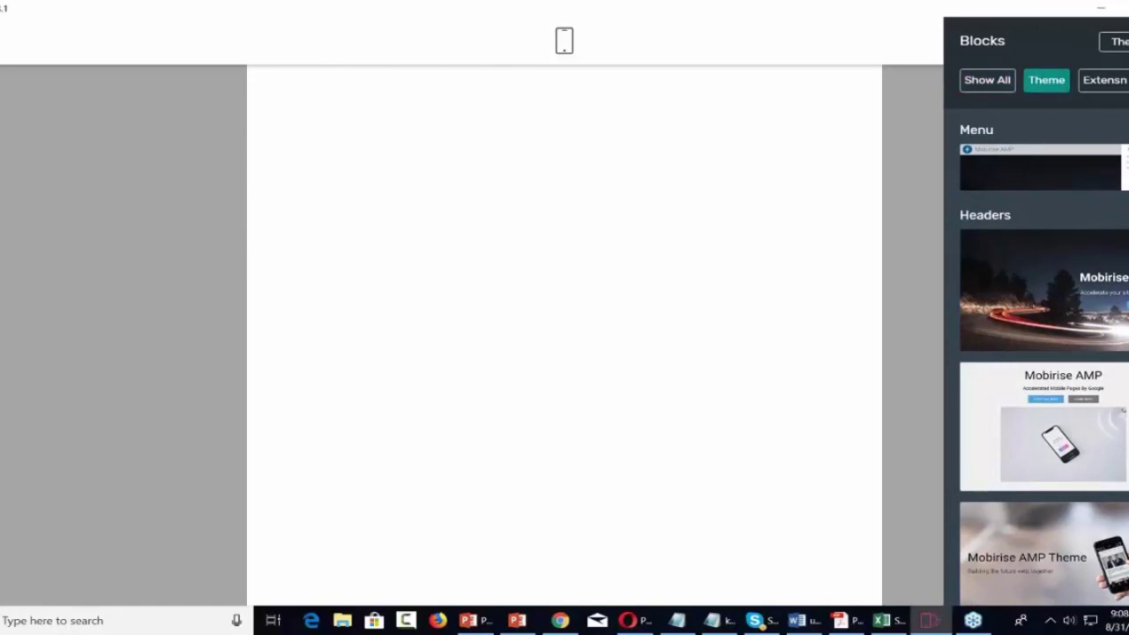
scroll(1036, 335, "down", 1)
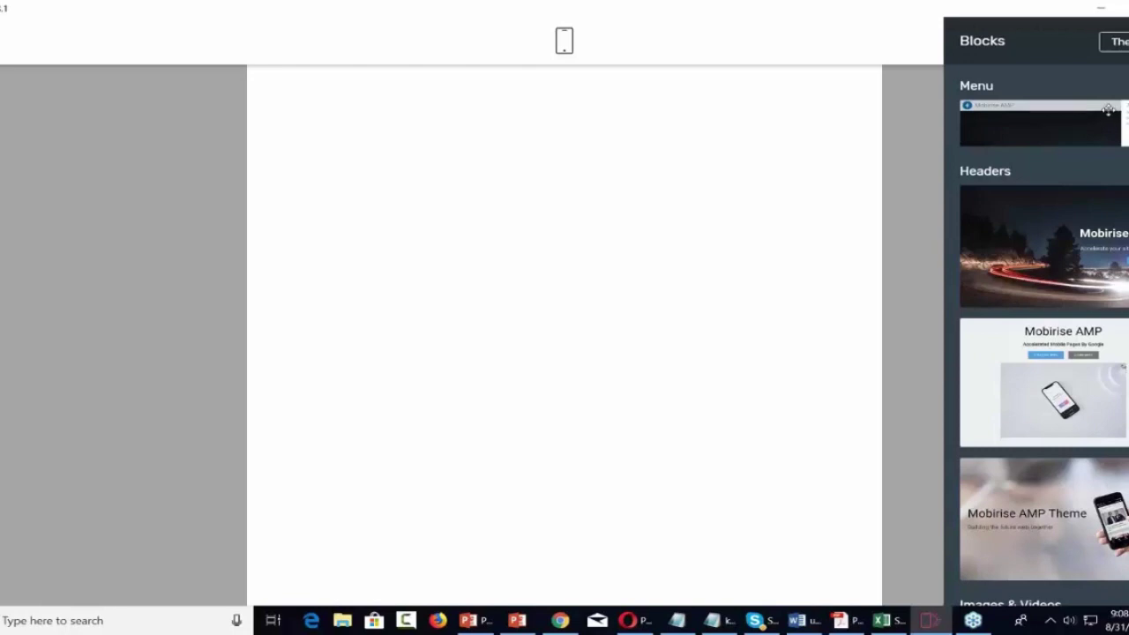
Place the AMP Menu block at the top of the page and test its side navigation.
left_click_drag(1108, 110, 483, 109)
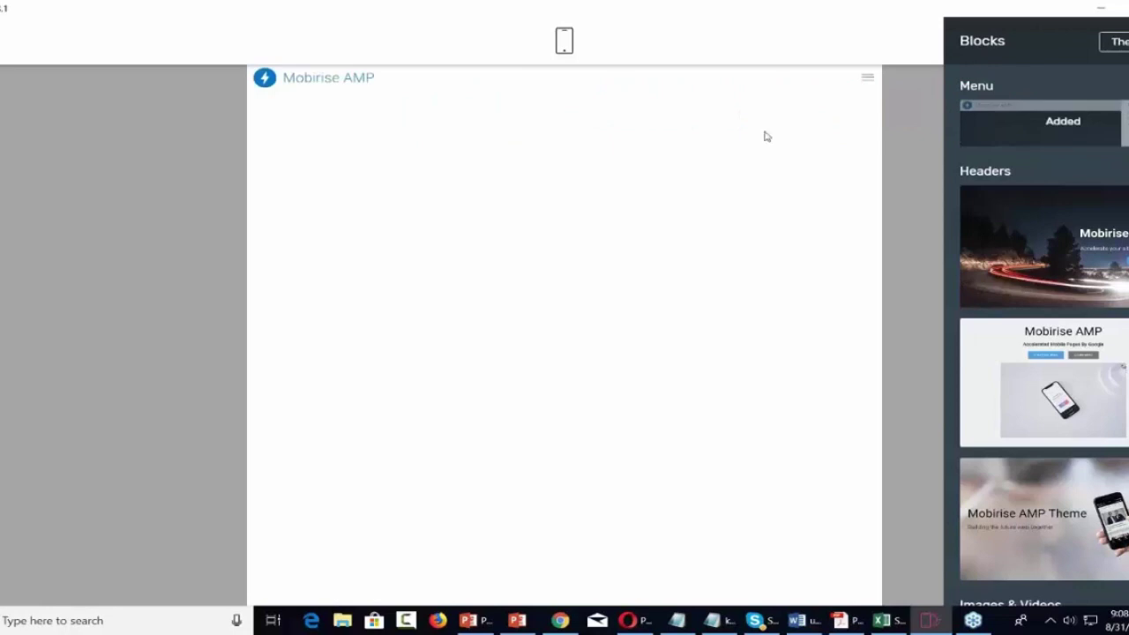
left_click(869, 82)
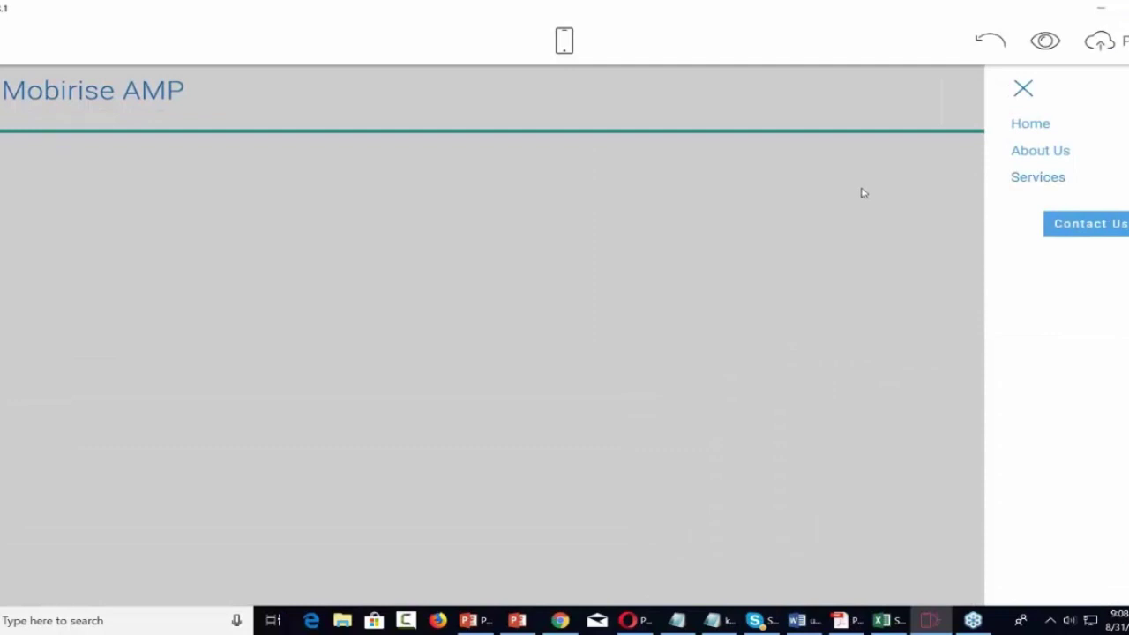
left_click(1023, 89)
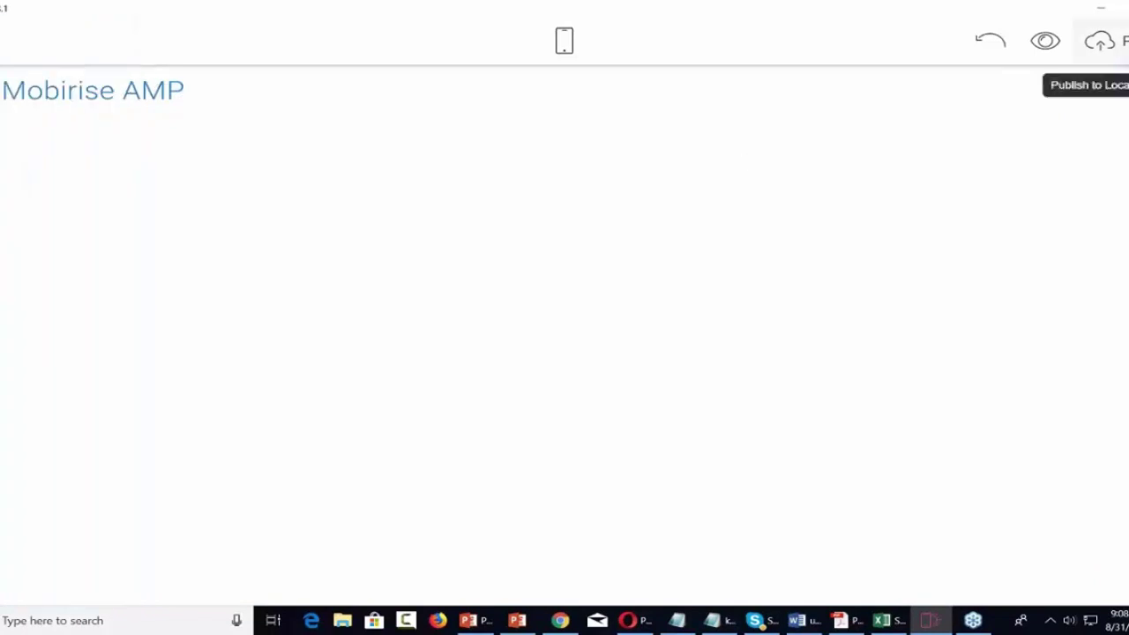
left_click(1125, 569)
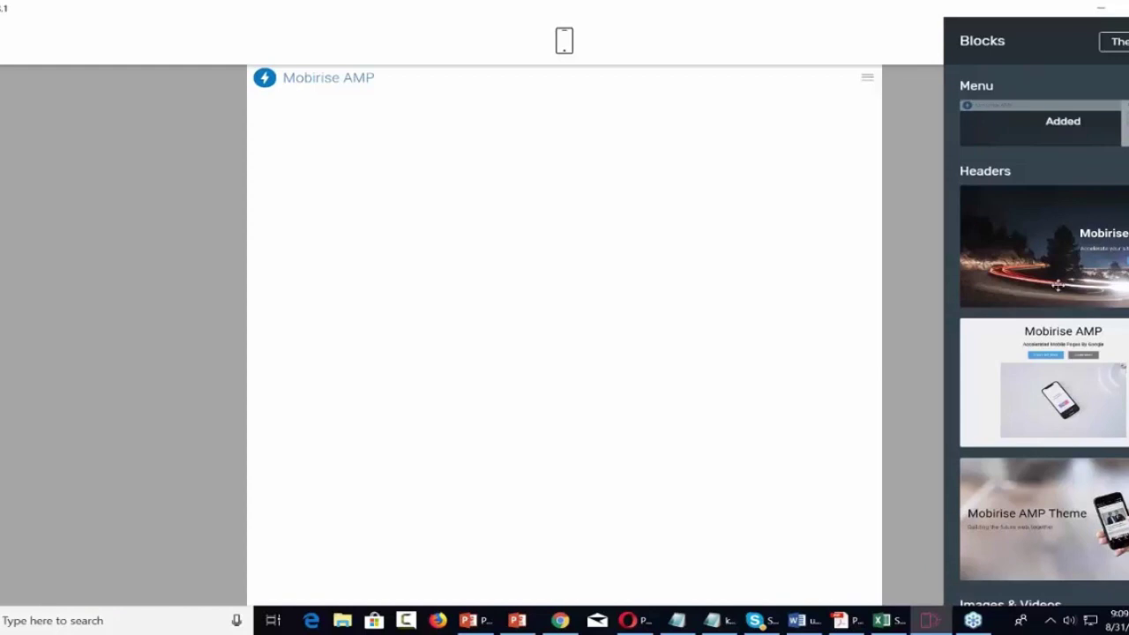
Drop the Mobirise AMP Theme hero block below the menu and select its heading text.
scroll(1058, 285, "down", 1)
scroll(1057, 285, "down", 2)
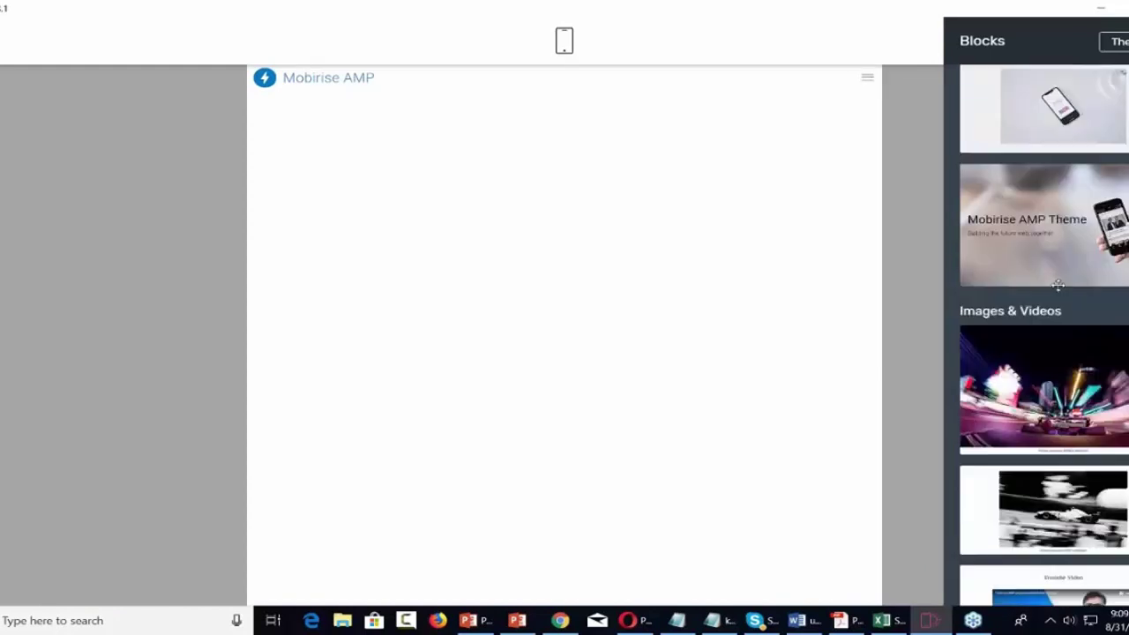
scroll(1057, 285, "up", 3)
scroll(1069, 284, "down", 1)
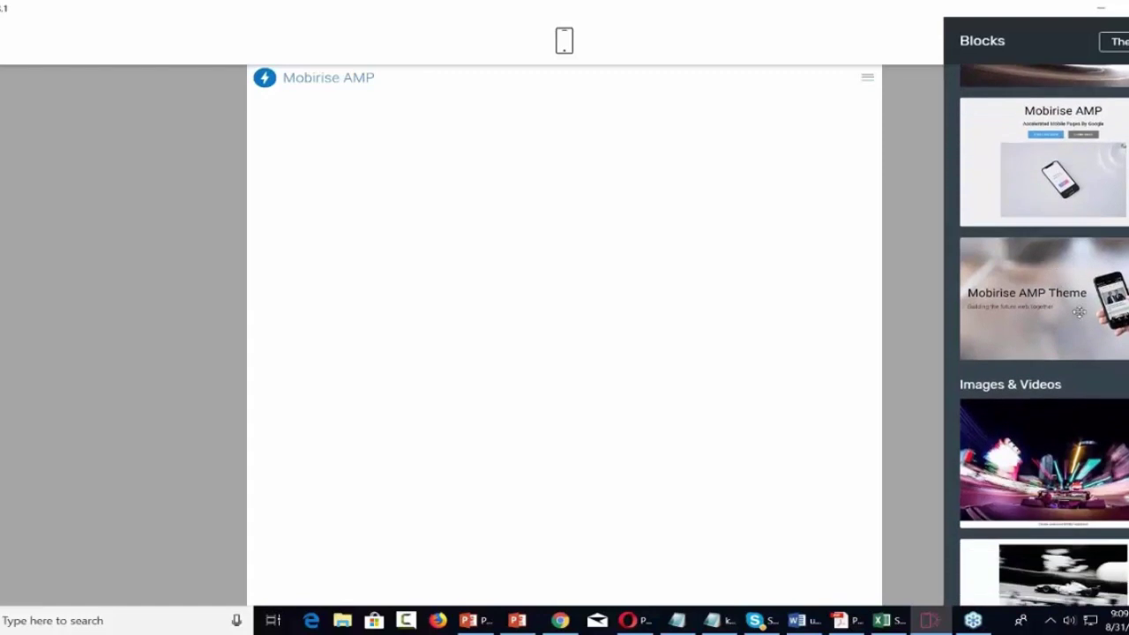
left_click_drag(1069, 284, 470, 150)
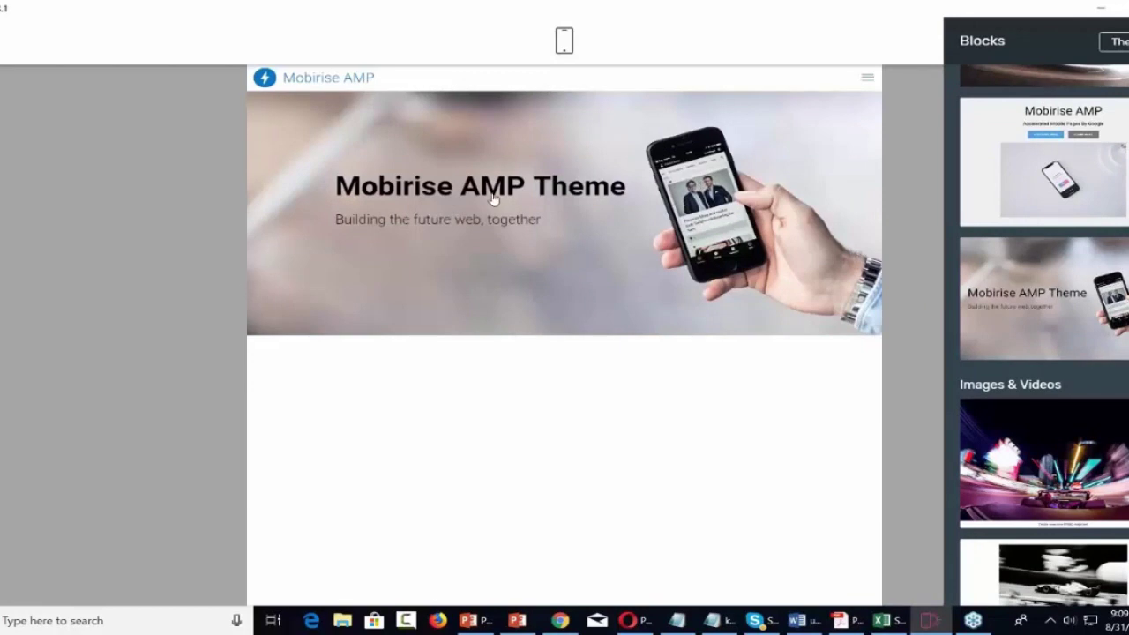
left_click(556, 187)
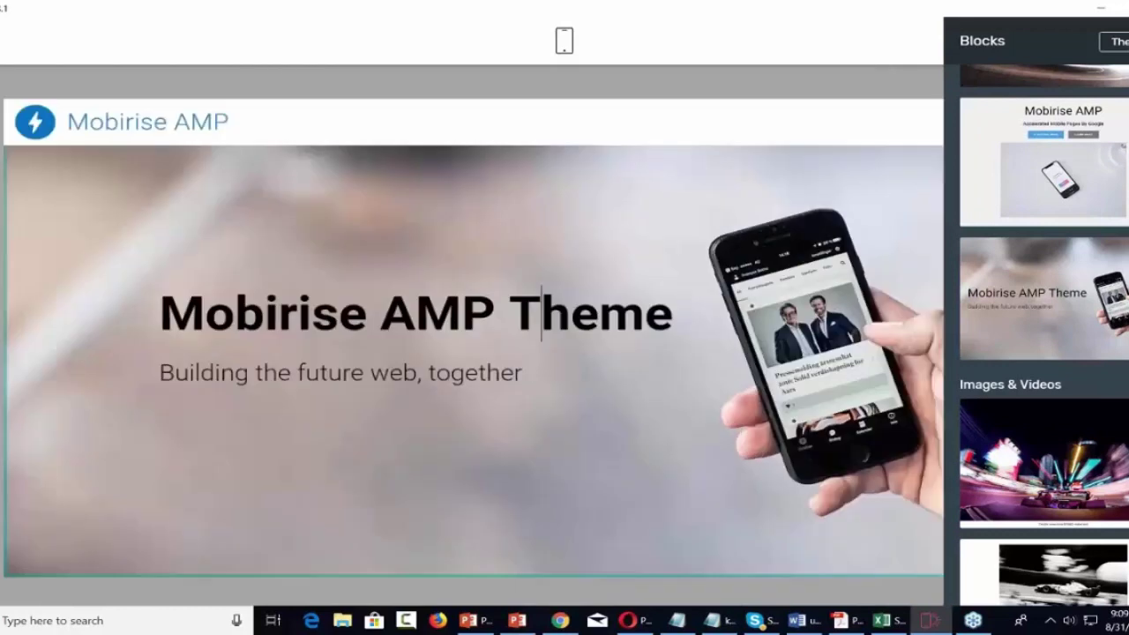
key("ctrl+a")
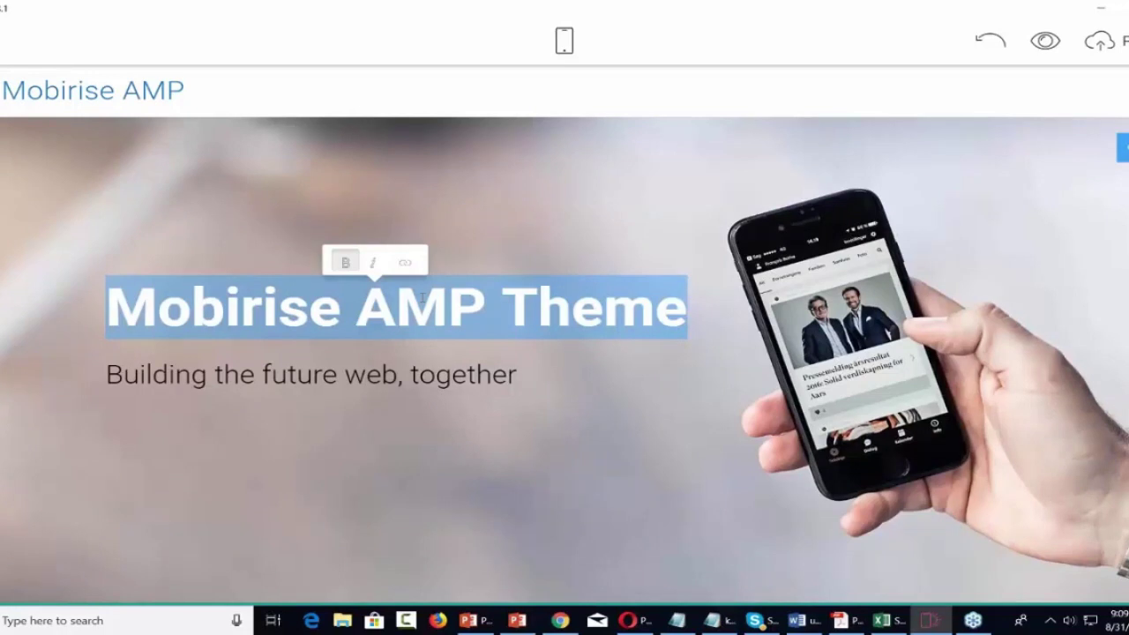
Retitle the hero 'Video Tutorials' with the subtitle 'Overcoming Technical Difficulties'.
type("Video Tu")
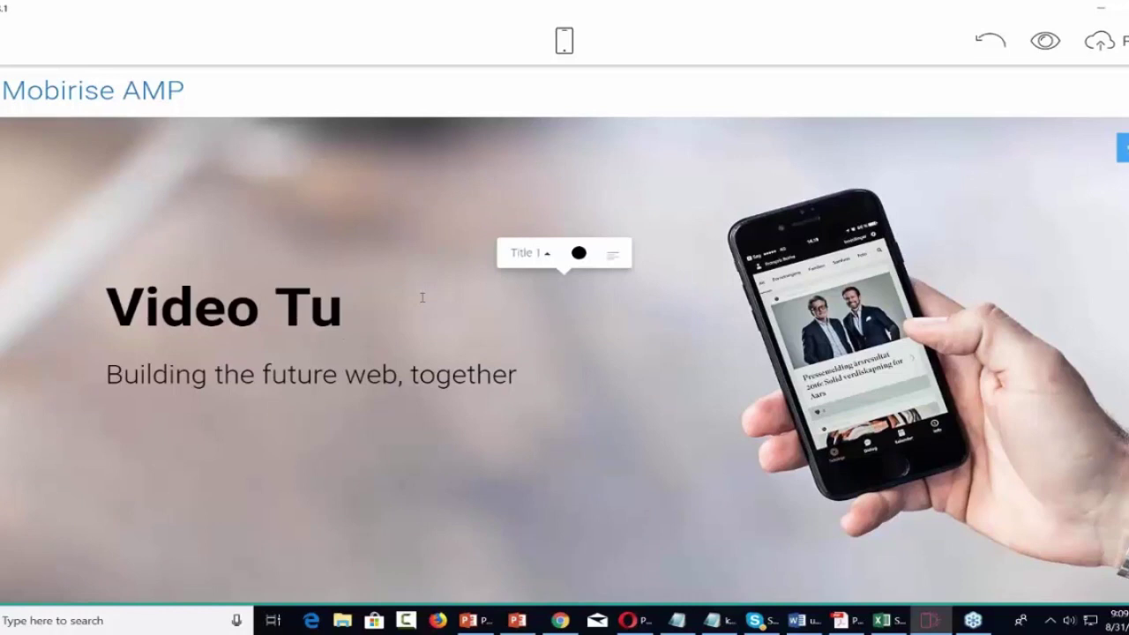
type("torials")
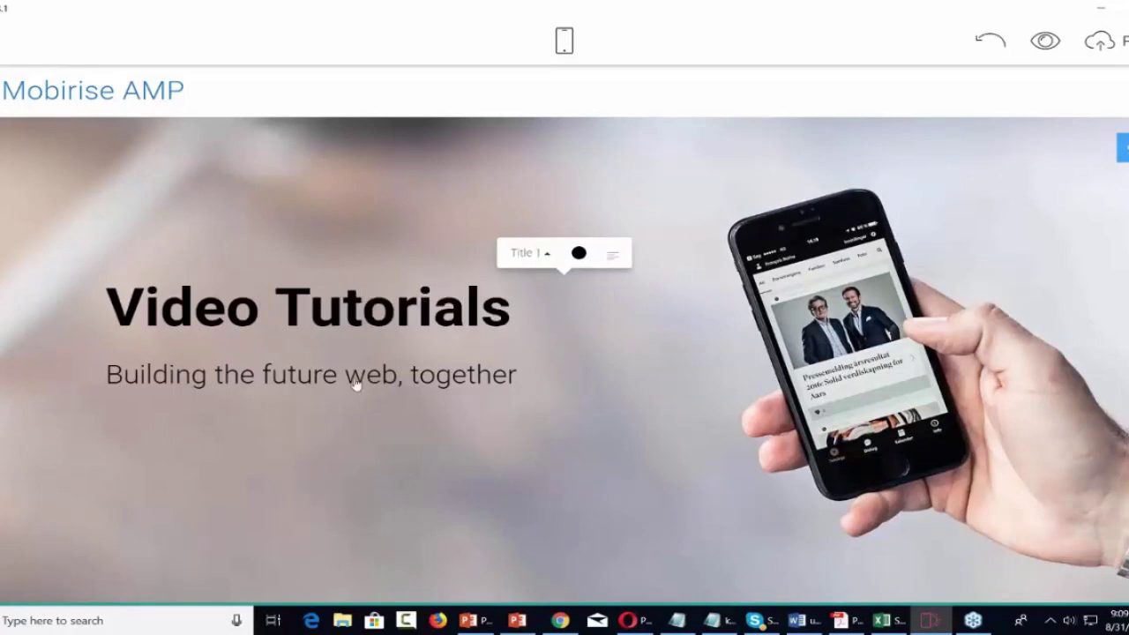
triple_click(354, 383)
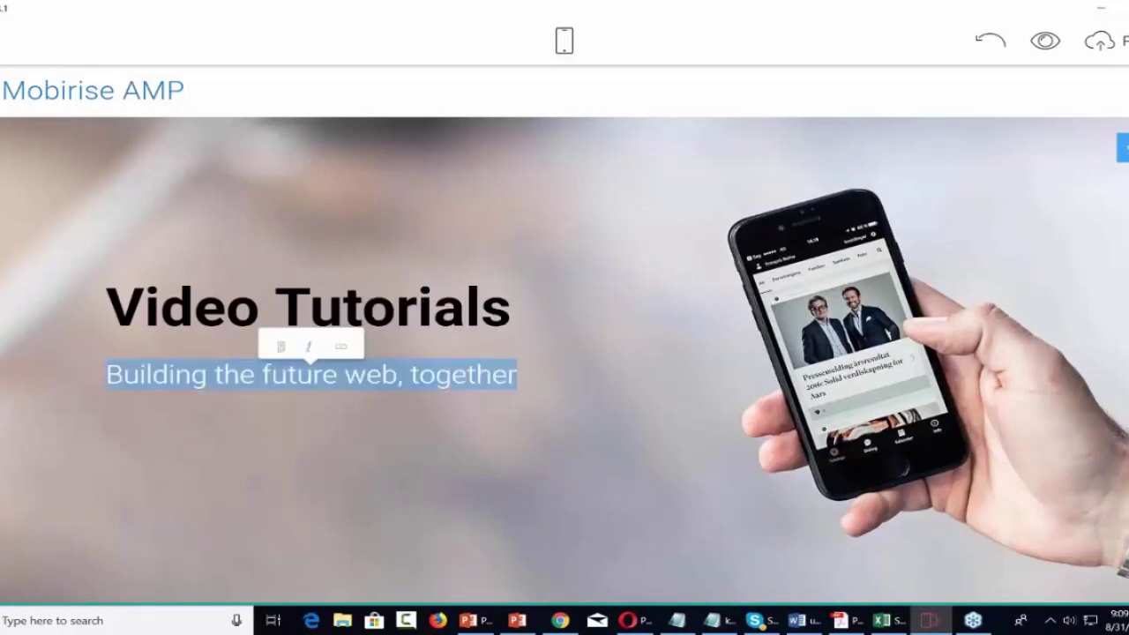
type("Overcoming")
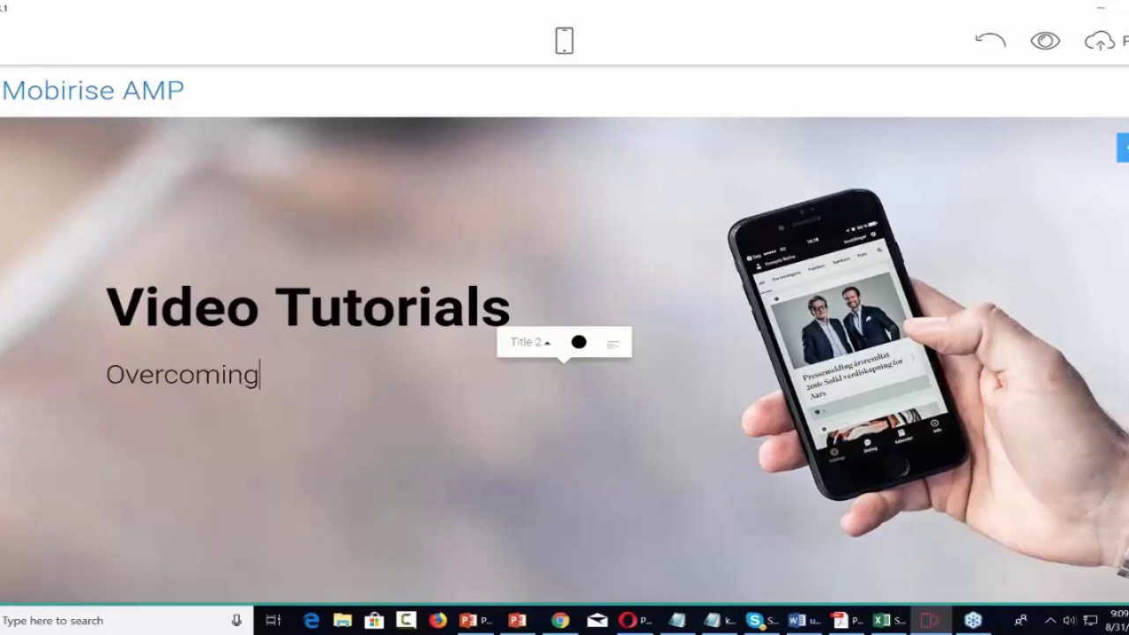
type(" Techn")
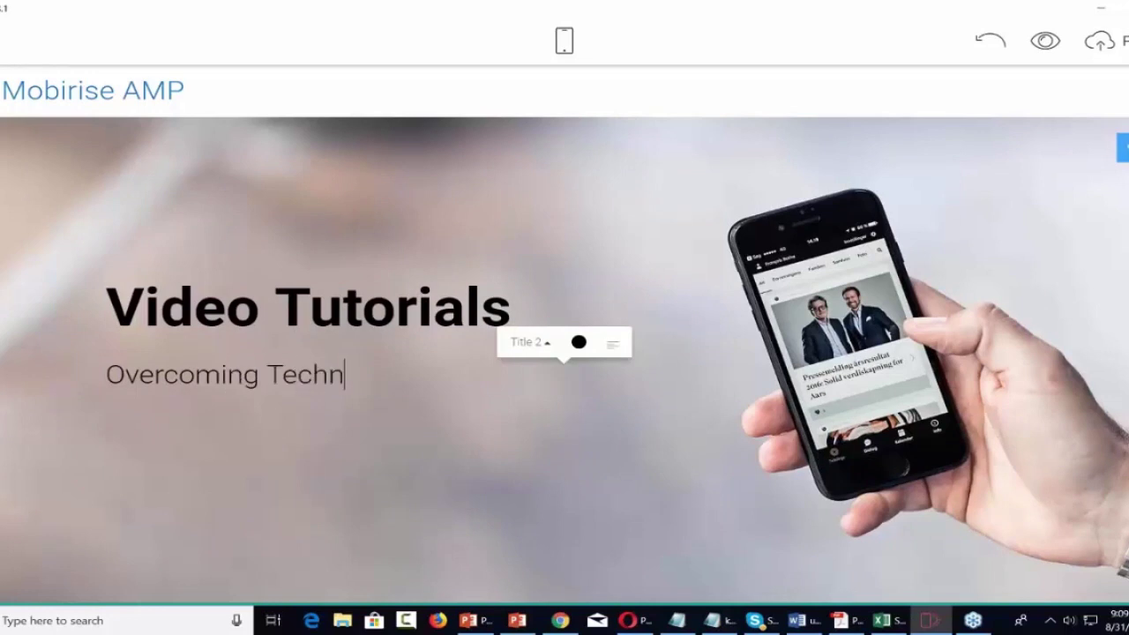
type("ical Dif")
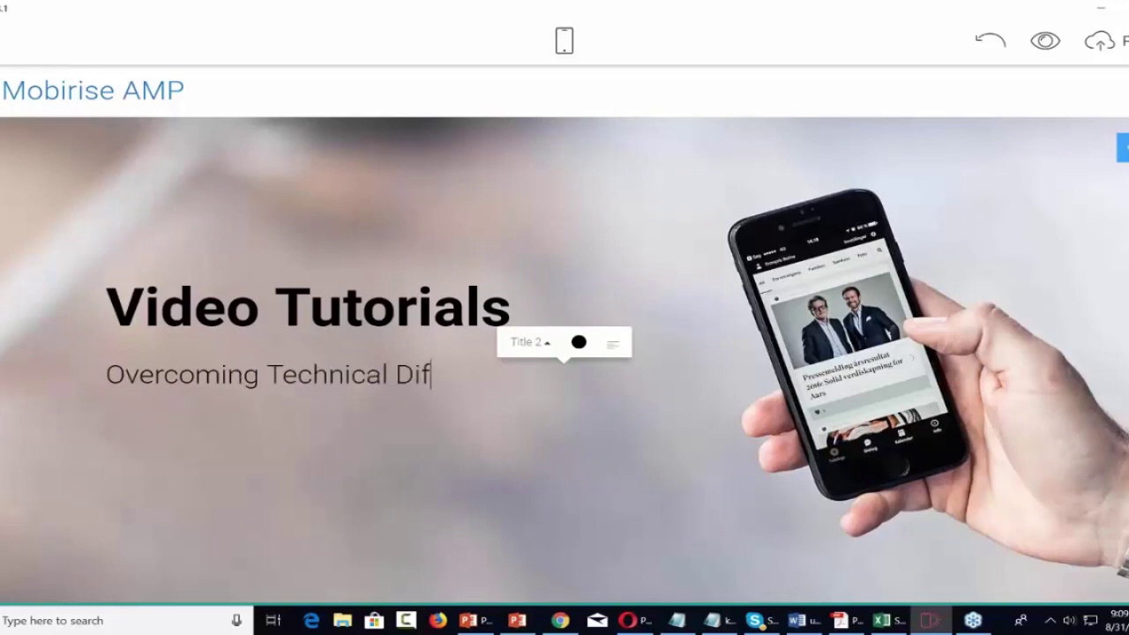
type("ficulties")
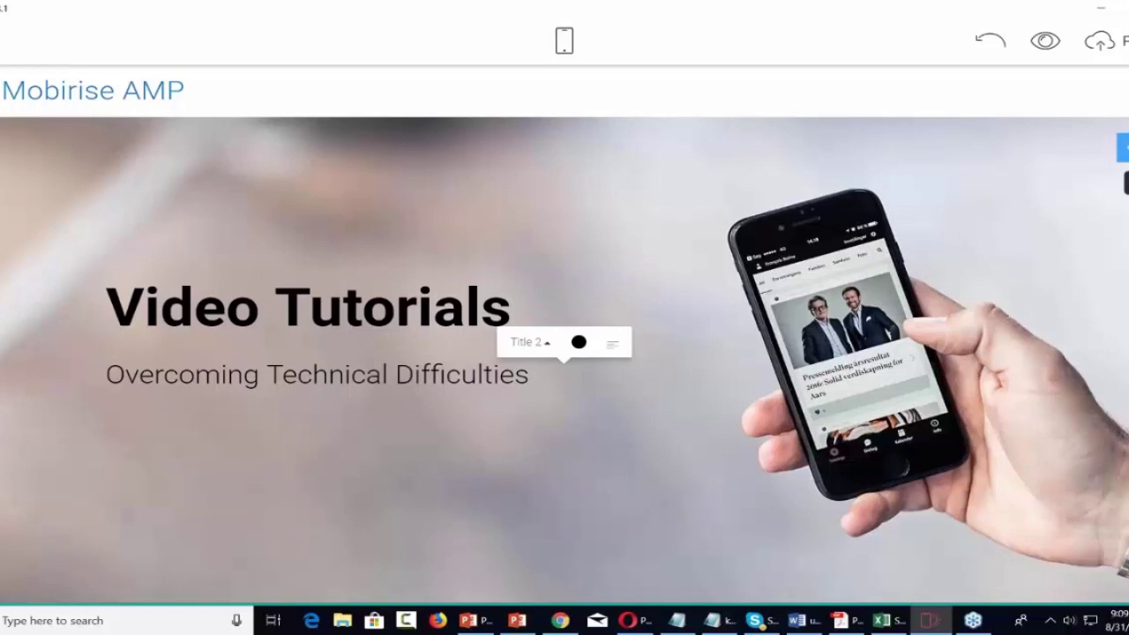
mouse_move(1124, 148)
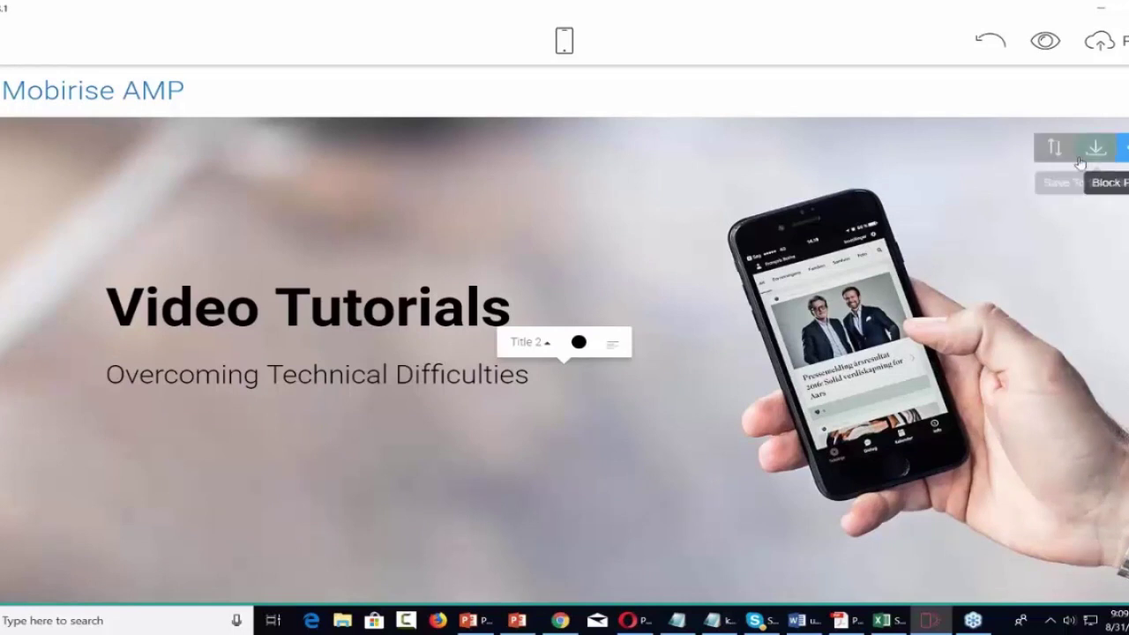
In the hero's Block Parameters, keep the background image and turn on Show Buttons.
left_click(1118, 149)
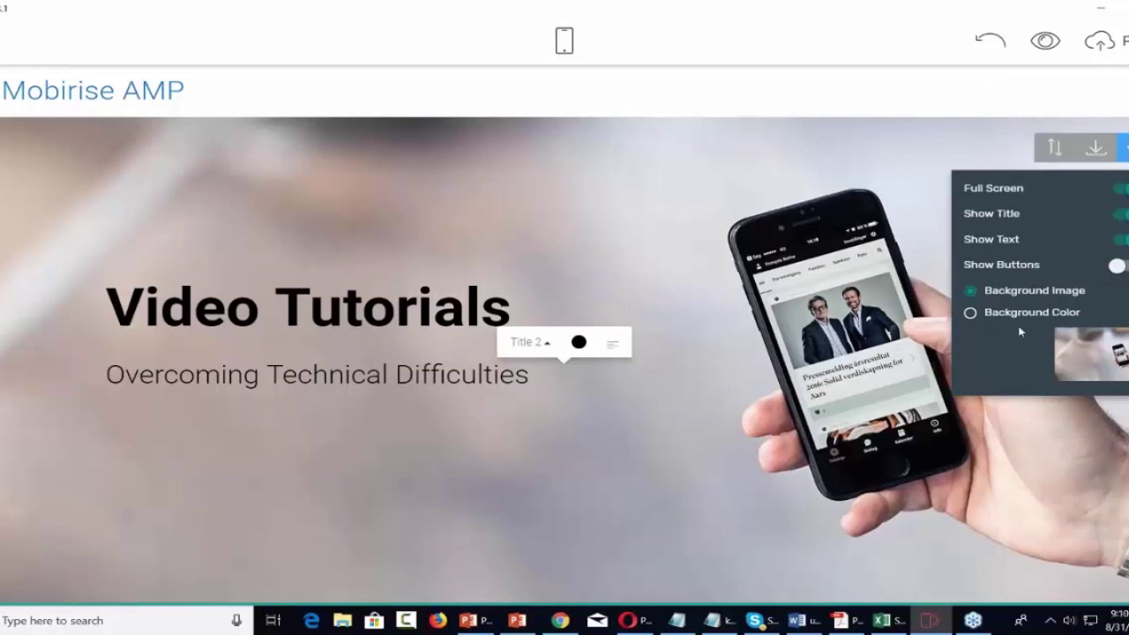
left_click(971, 315)
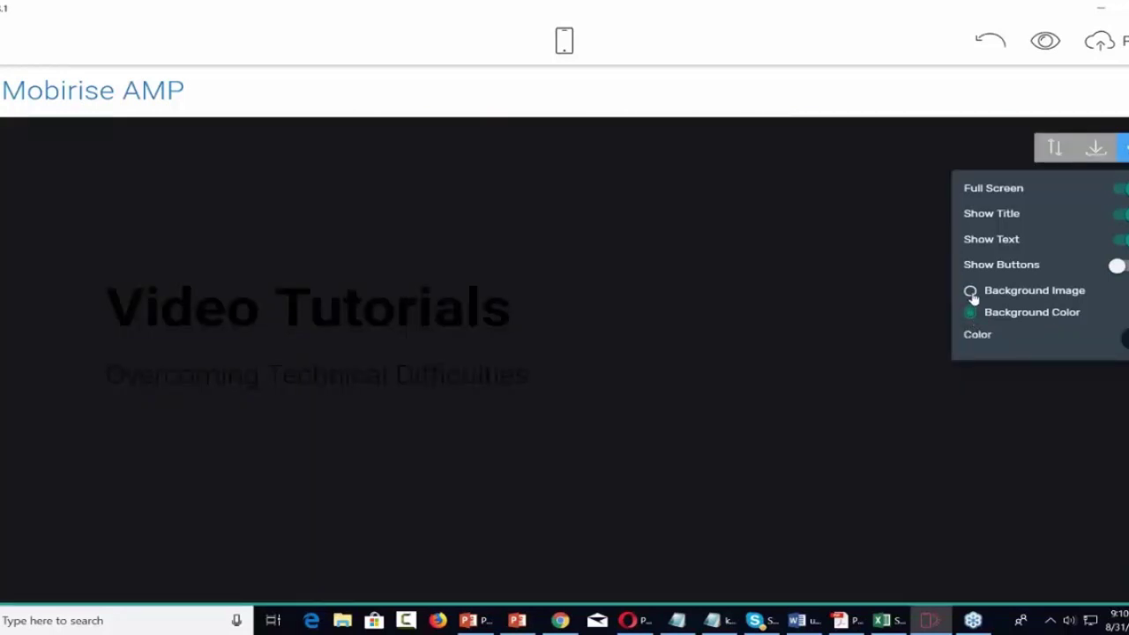
left_click(971, 292)
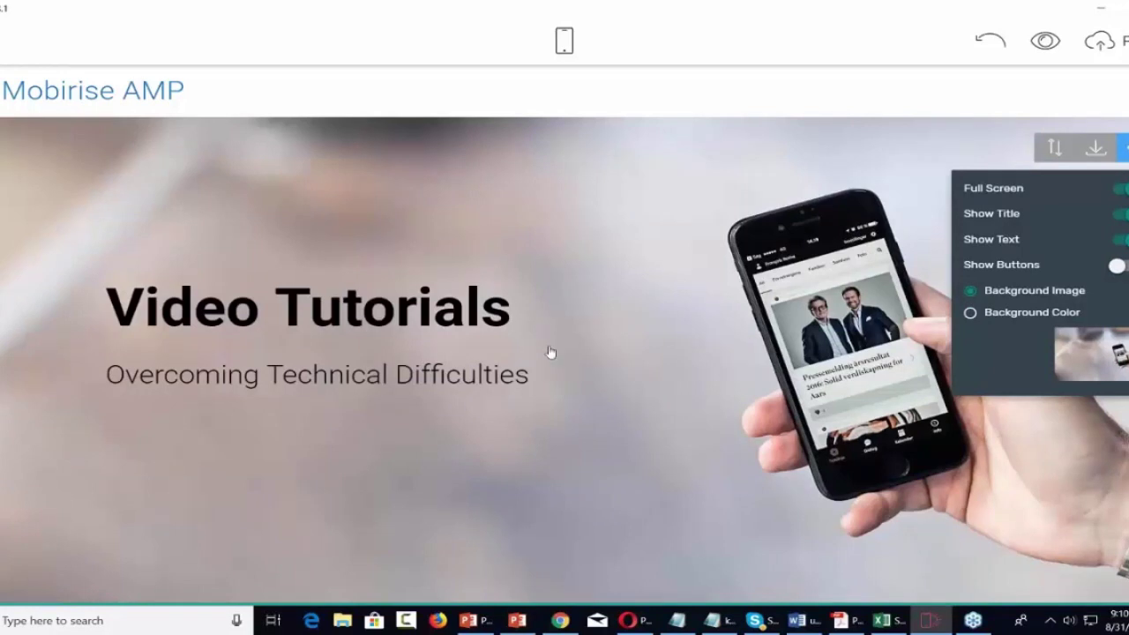
left_click(1118, 266)
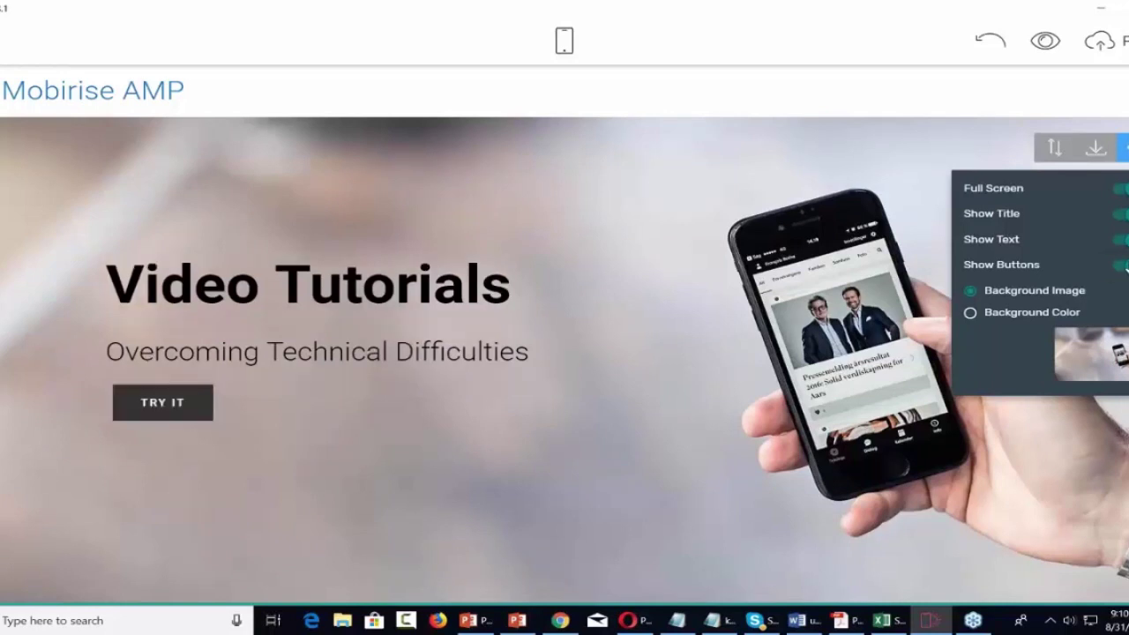
Relabel the hero button 'Check Out Our Videos' and bring up its link settings.
triple_click(188, 404)
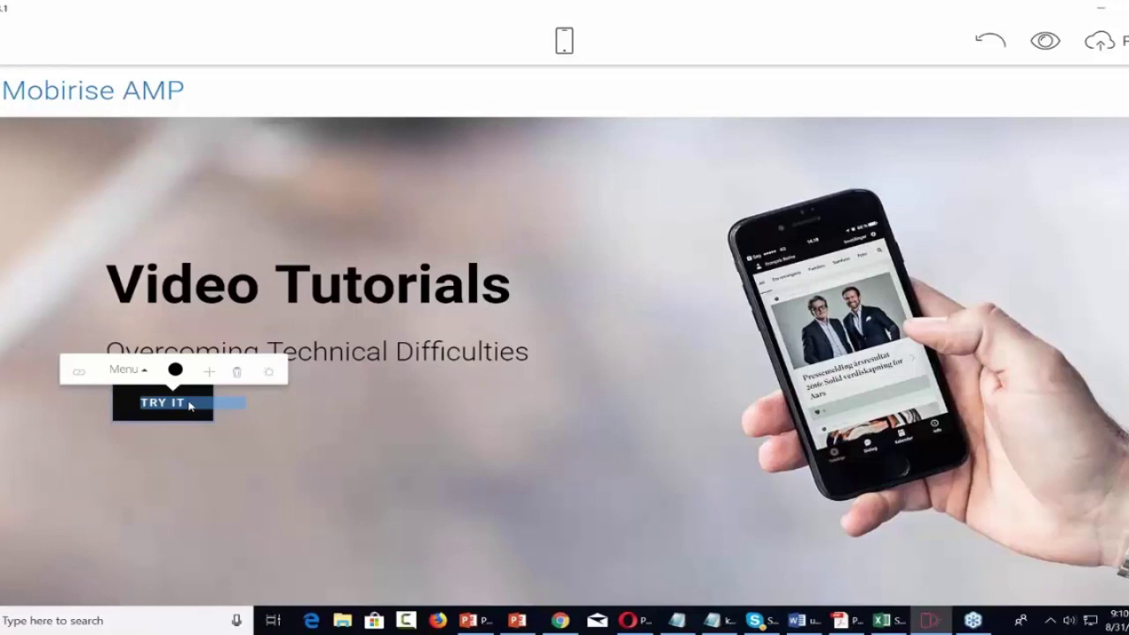
type("Cho")
type("ck Out ")
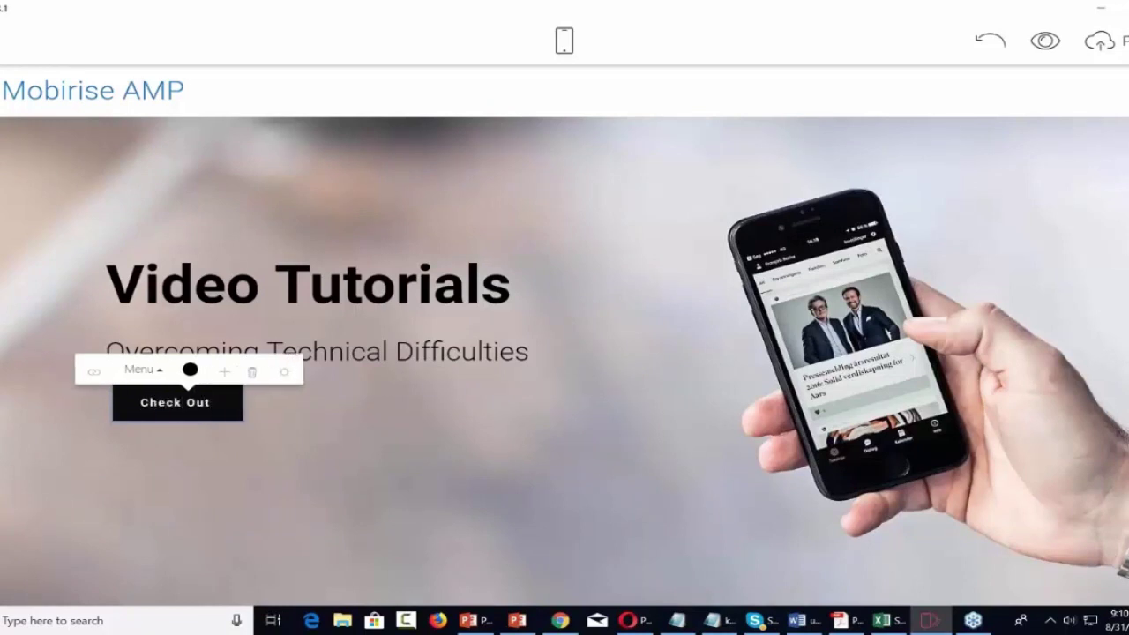
type("s")
key("BackSpace")
type("Our Videos")
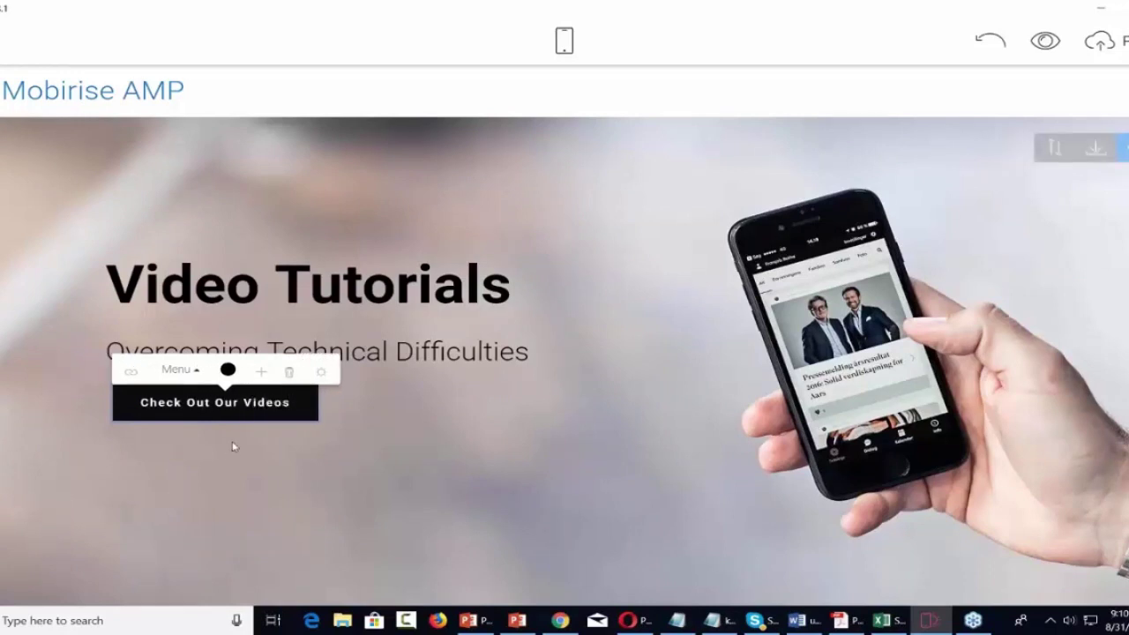
left_click(132, 373)
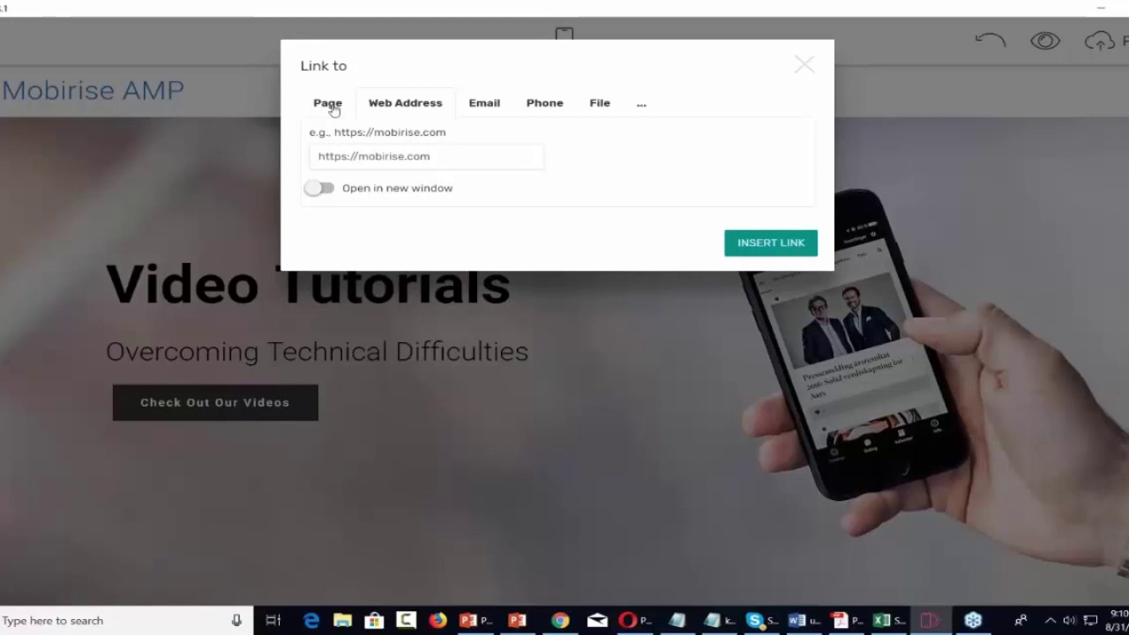
Look through the Link to dialog's site pages, then close it without setting a link.
left_click(328, 104)
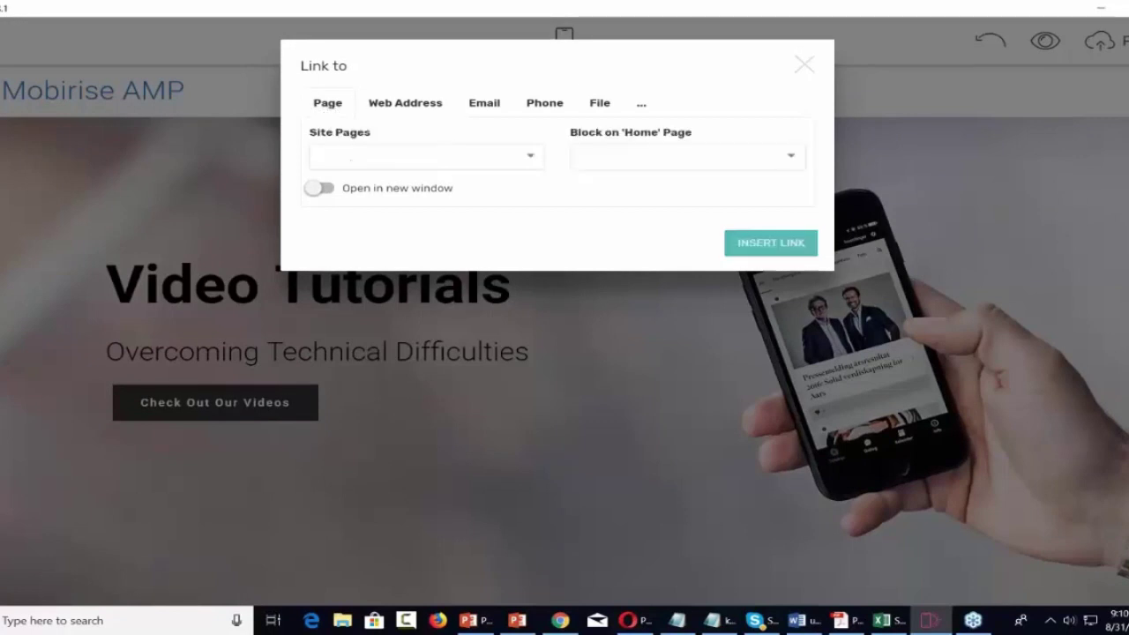
left_click(532, 155)
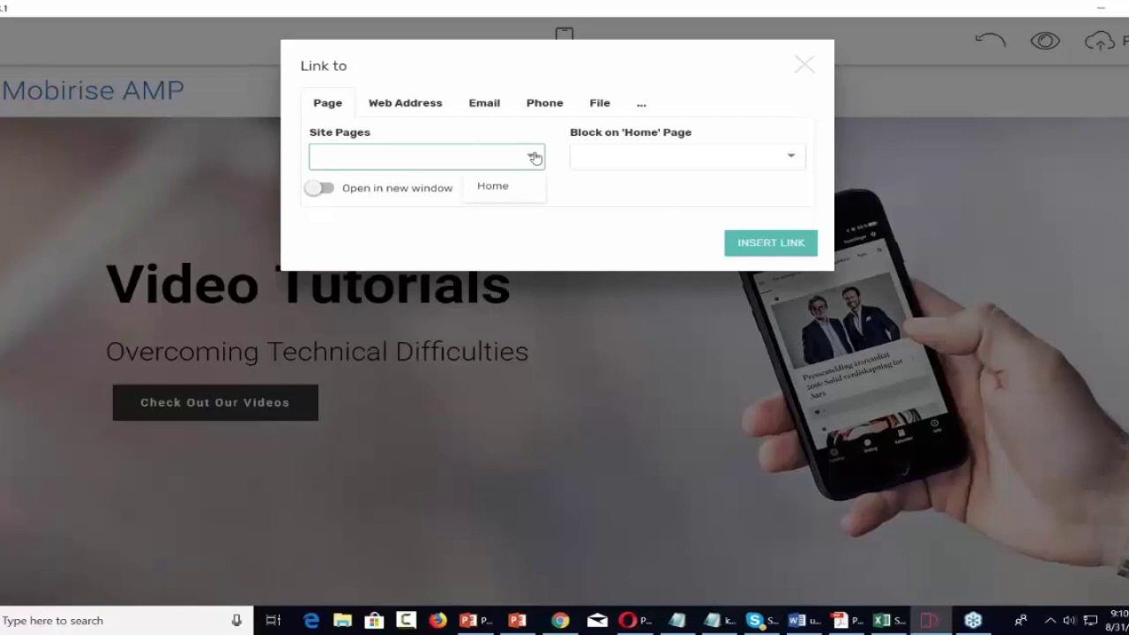
left_click(535, 157)
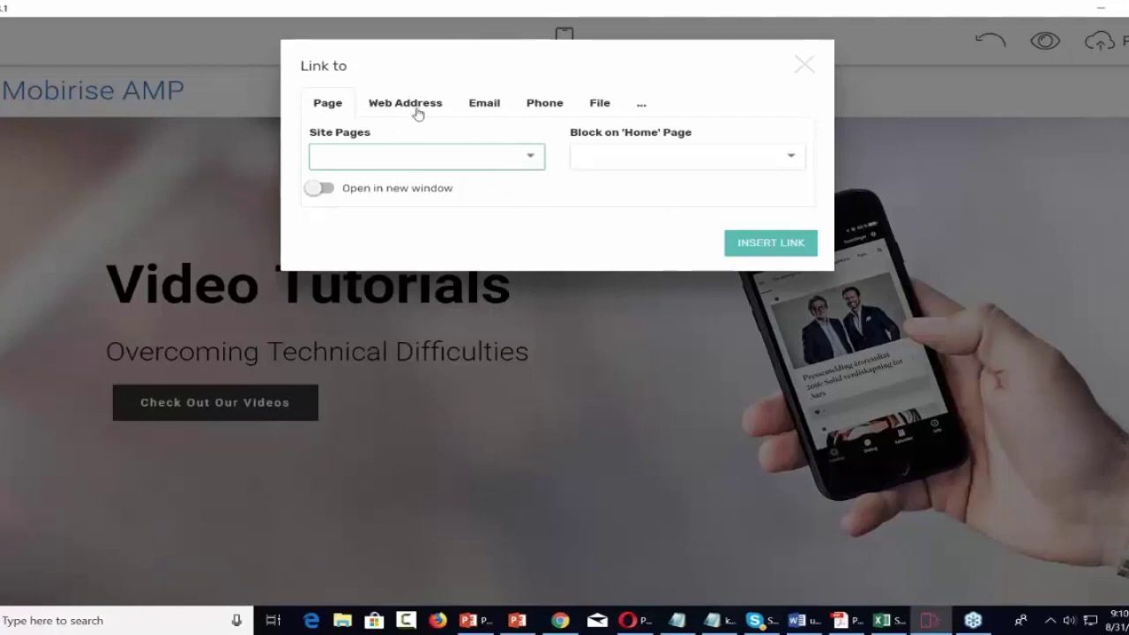
left_click(803, 65)
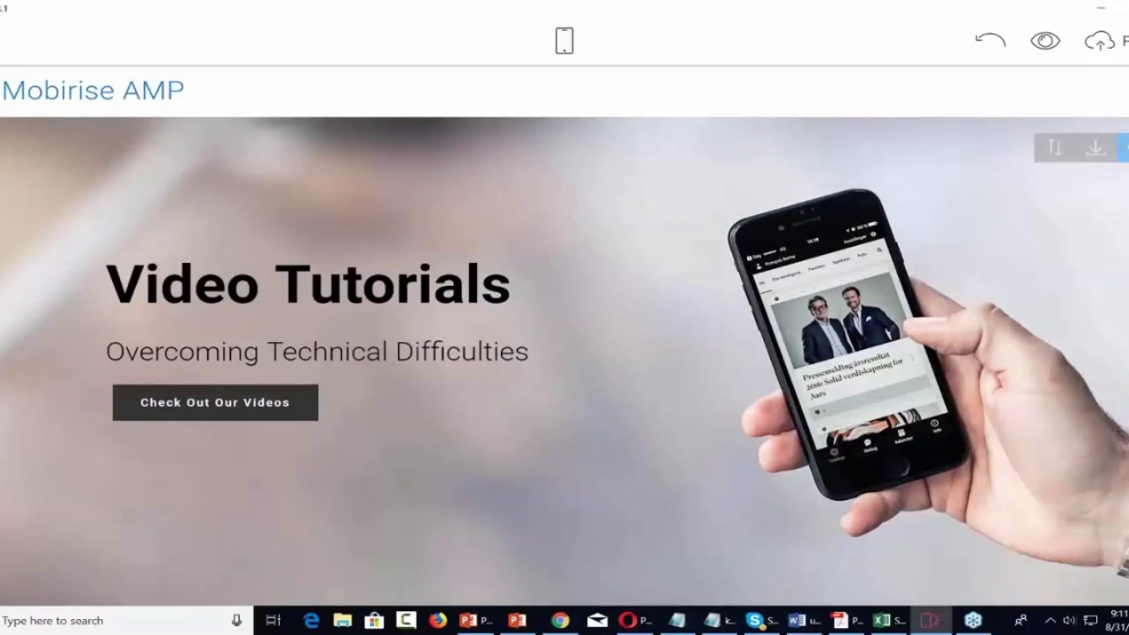
left_click(1122, 569)
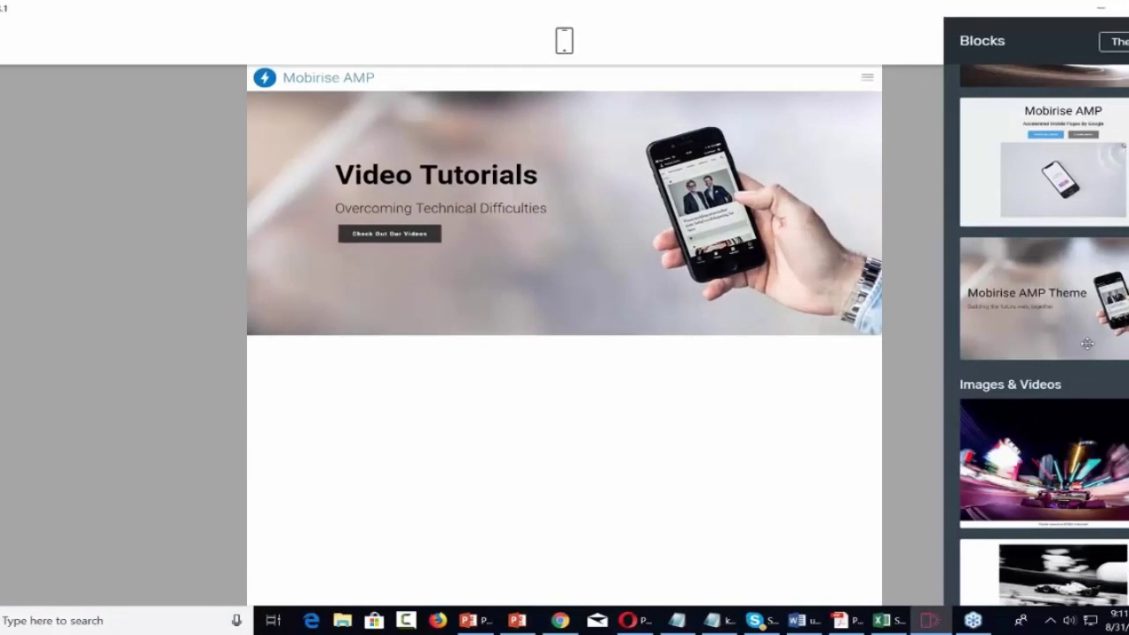
Drop the 'Article Title with Background Image' block from the Article section beneath the hero.
scroll(1087, 344, "down", 10)
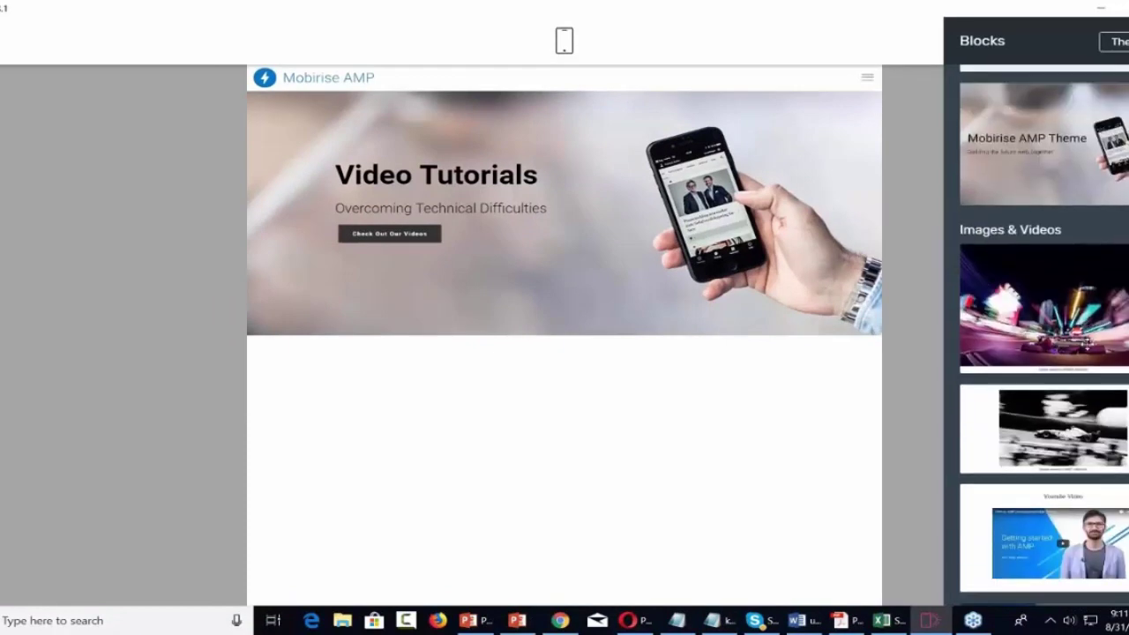
scroll(1043, 335, "down", 3)
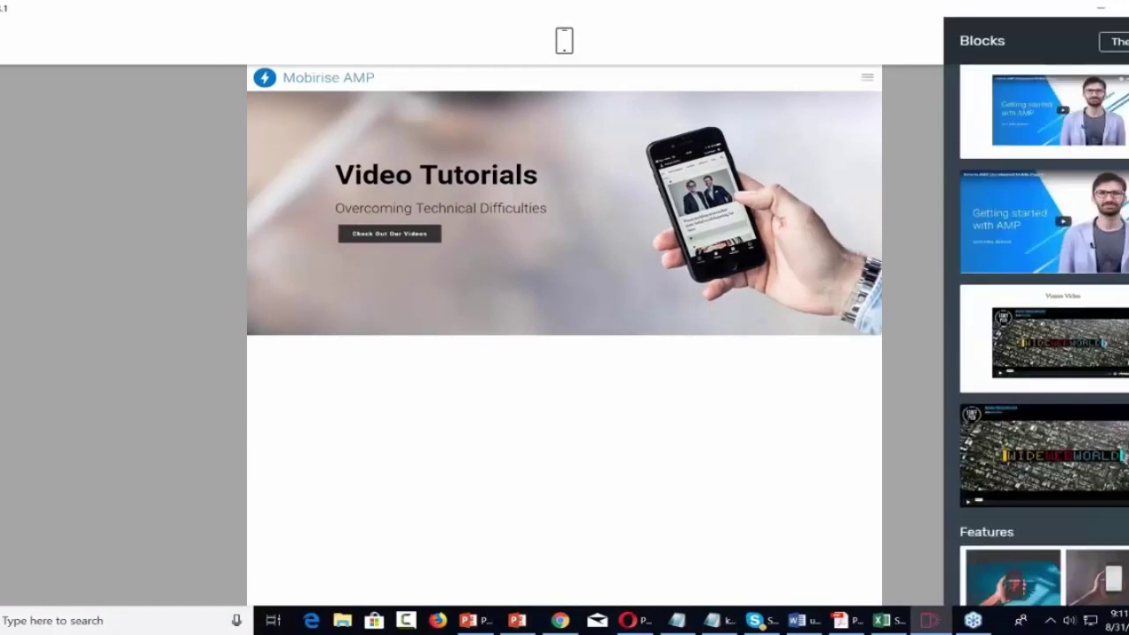
scroll(1044, 336, "down", 8)
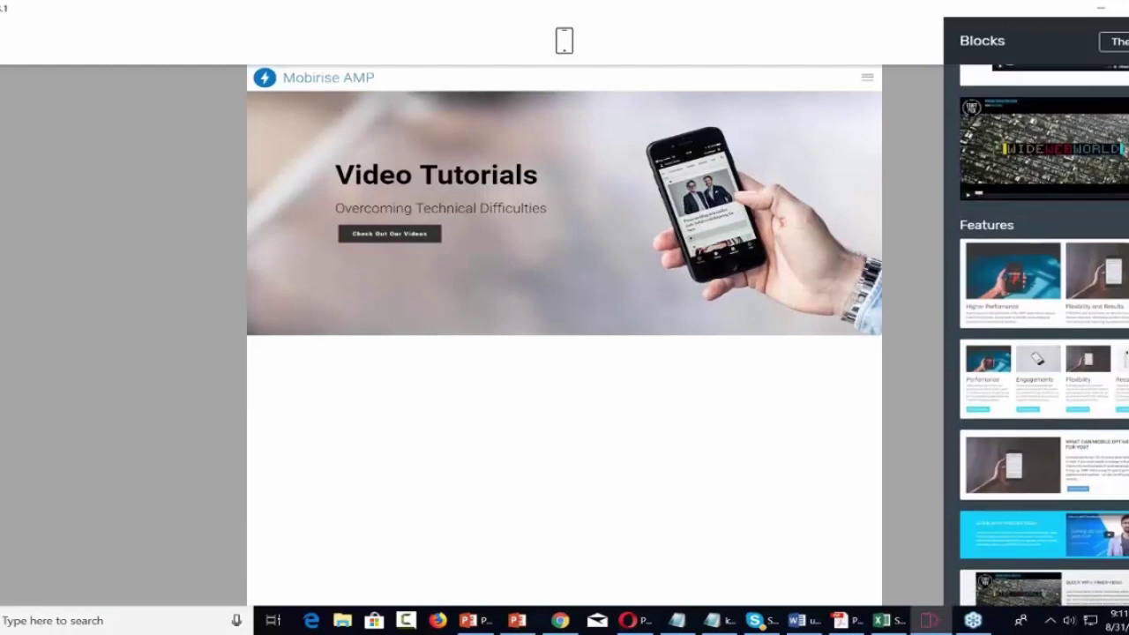
scroll(1043, 335, "down", 3)
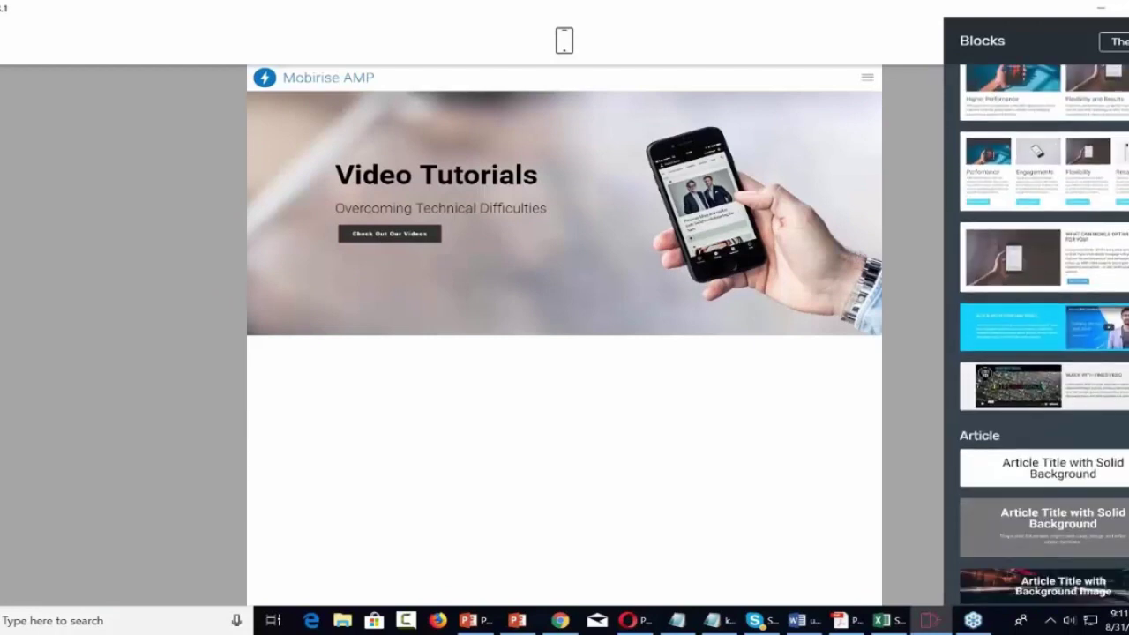
scroll(1044, 335, "down", 5)
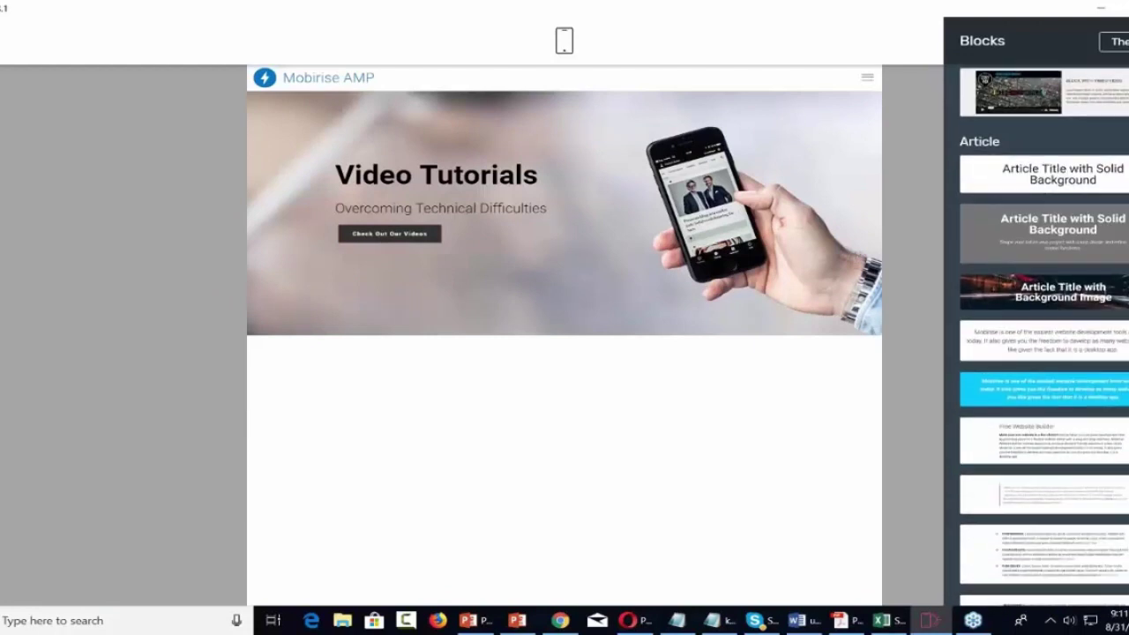
scroll(1089, 350, "down", 2)
scroll(1088, 350, "up", 3)
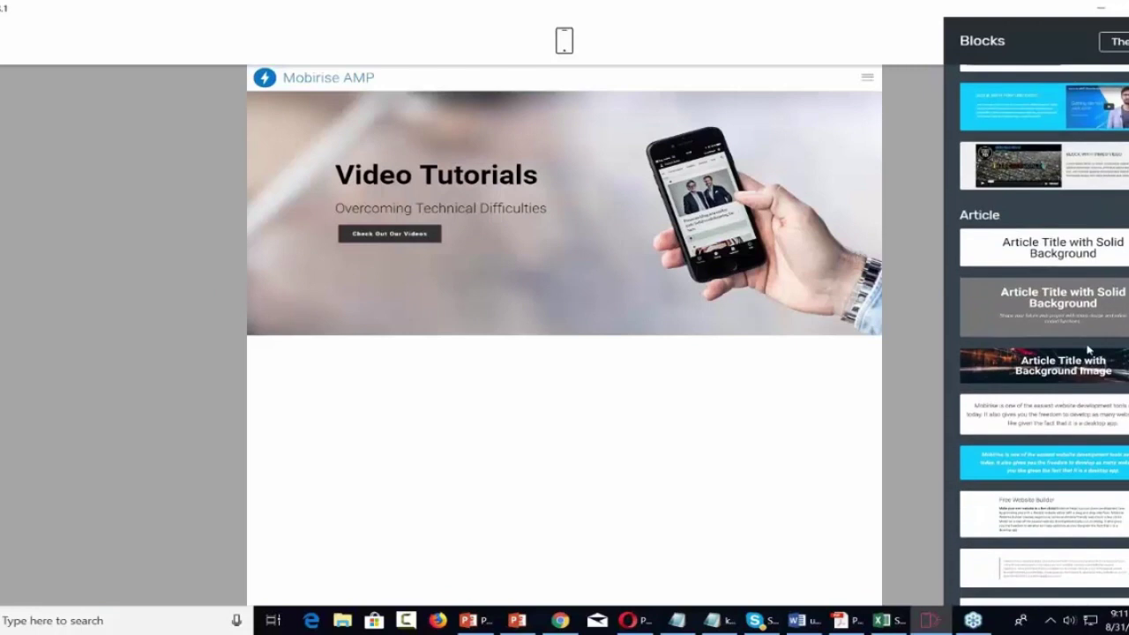
scroll(1087, 348, "up", 2)
scroll(1087, 347, "down", 3)
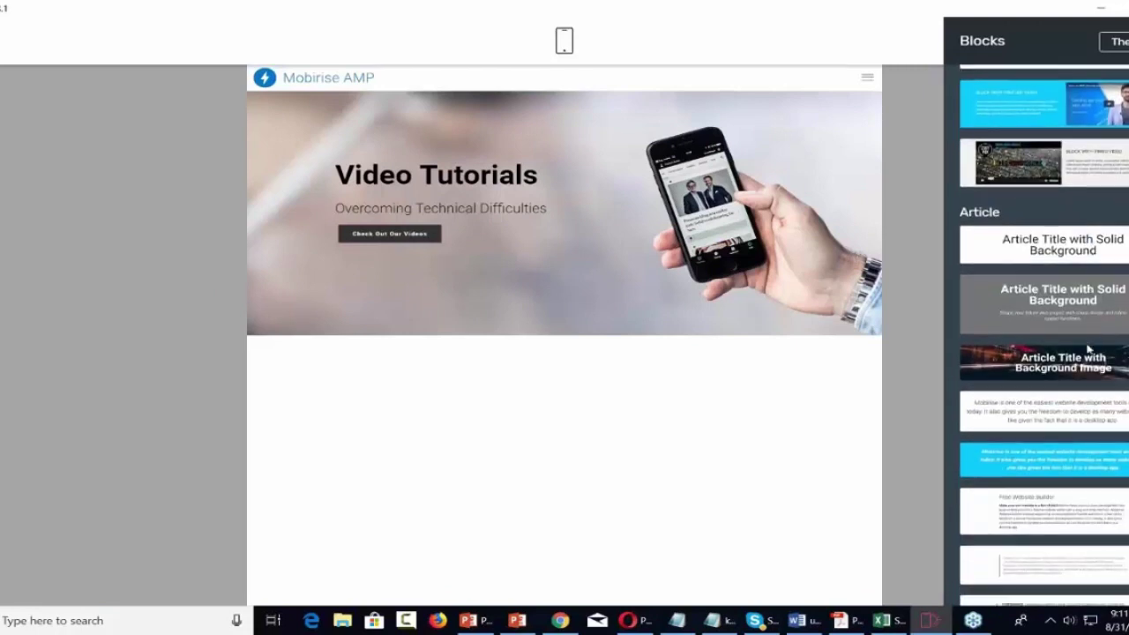
scroll(1088, 349, "down", 1)
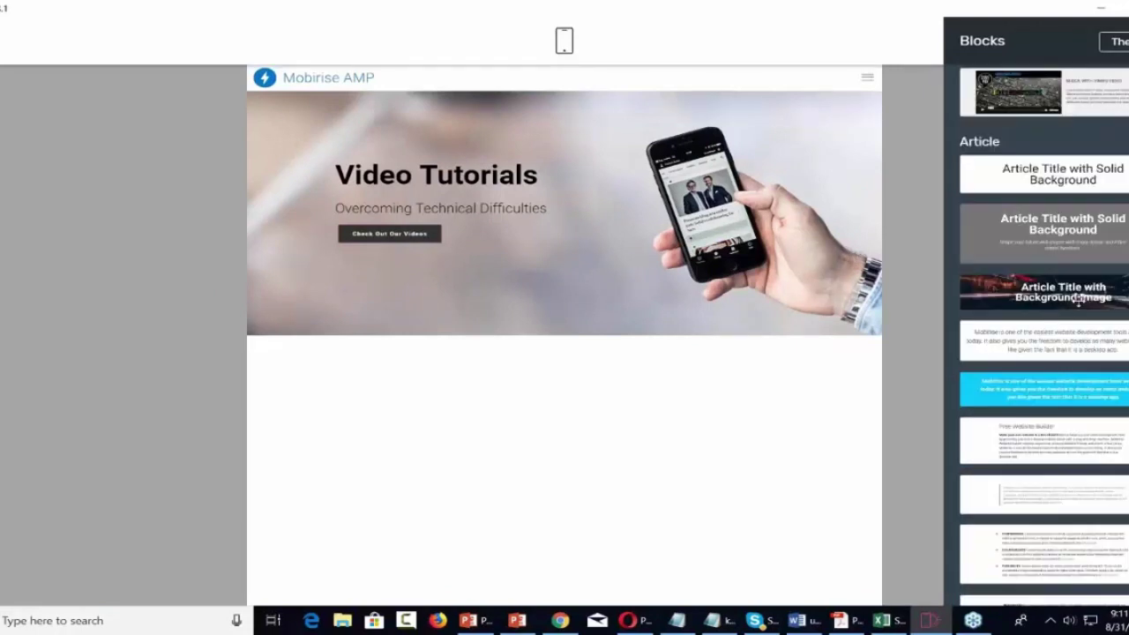
left_click_drag(1063, 291, 535, 349)
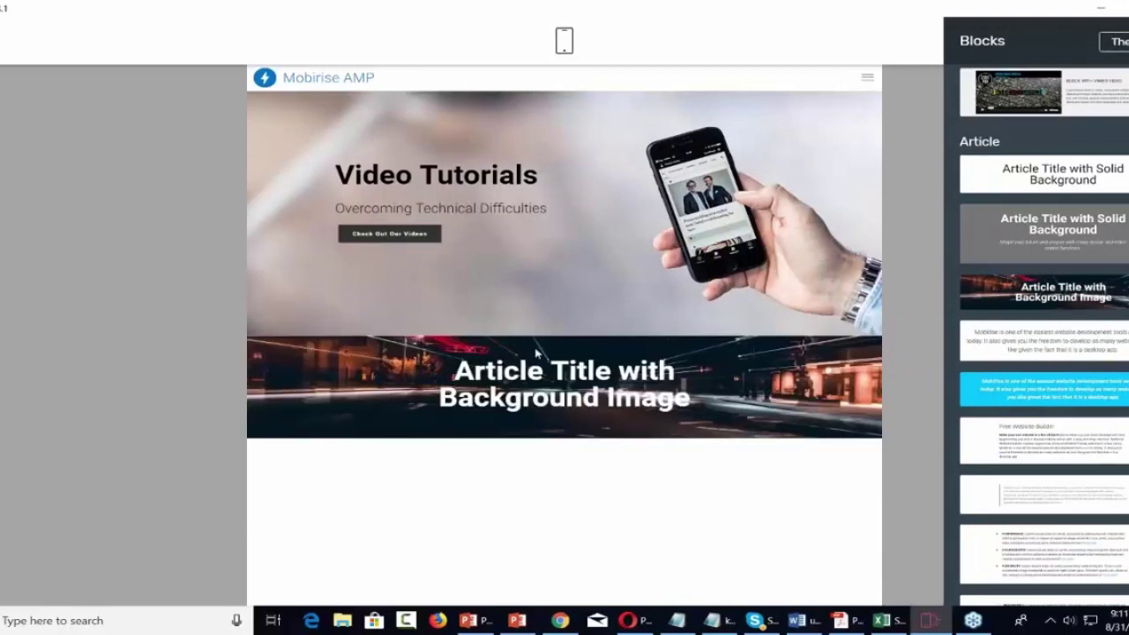
Change the article block's heading to 'How To Educate Customers'.
triple_click(619, 375)
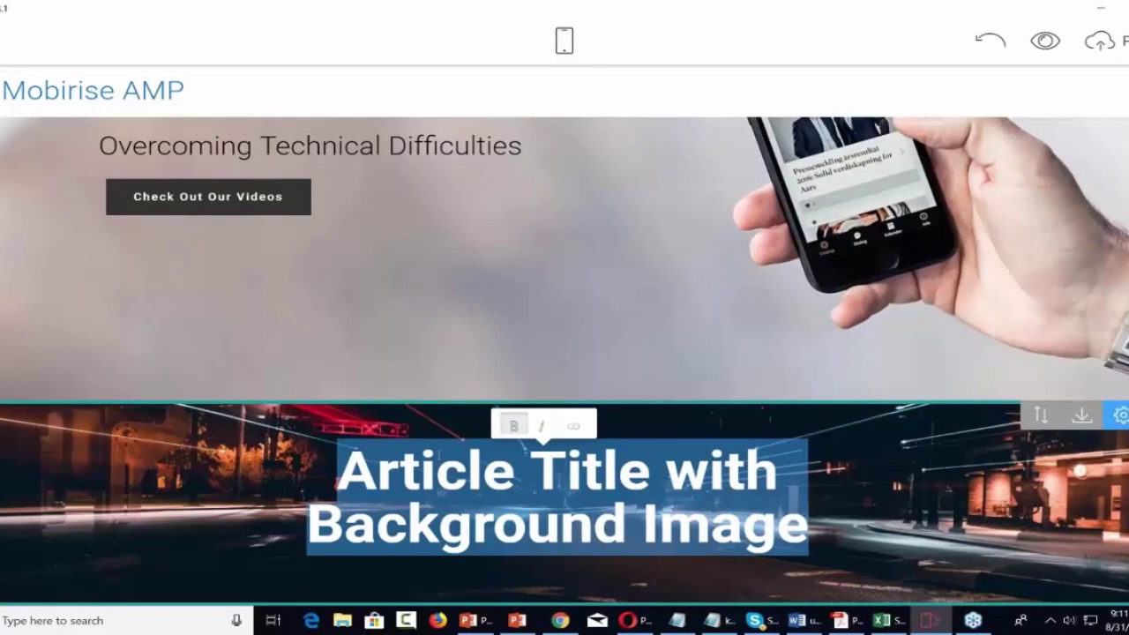
type("Hwo")
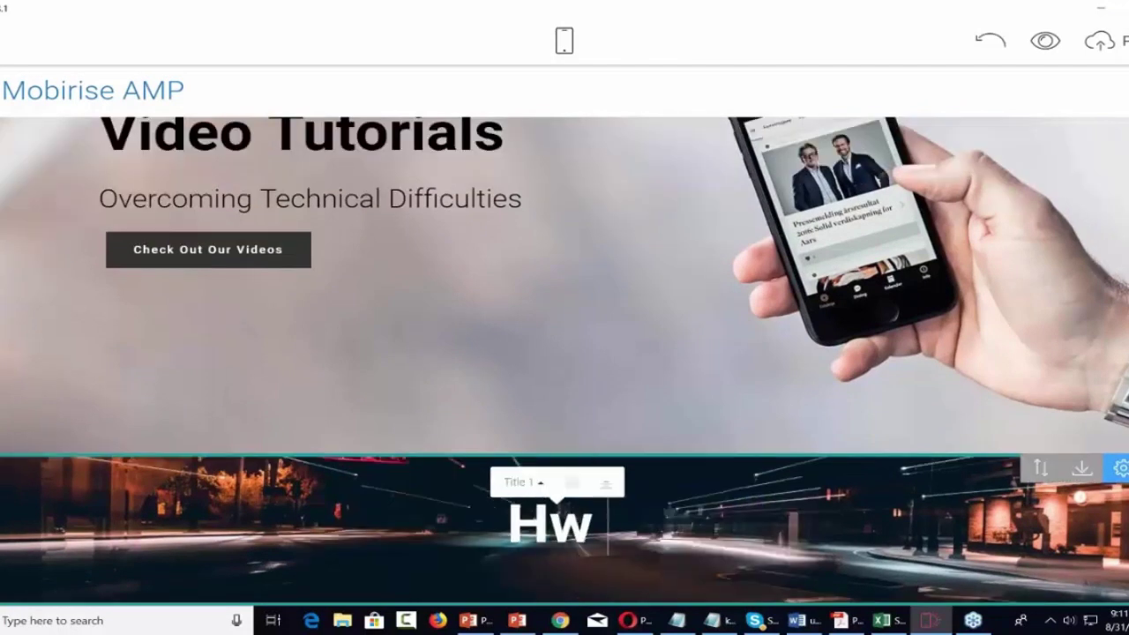
key("BackSpace")
key("BackSpace")
type("ow To")
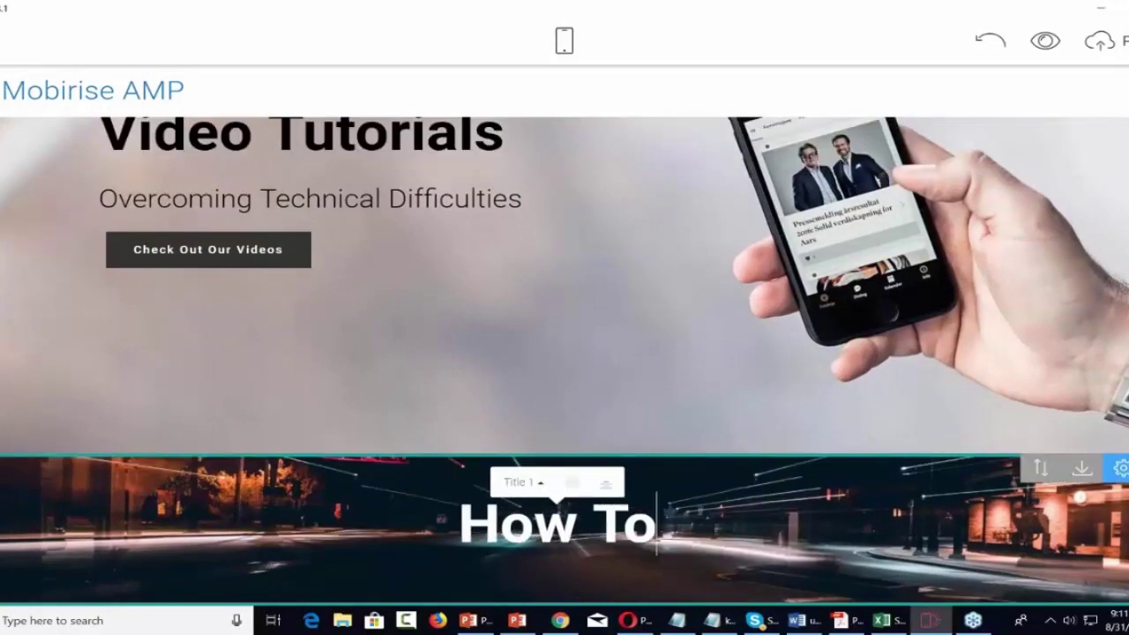
type(" Educate")
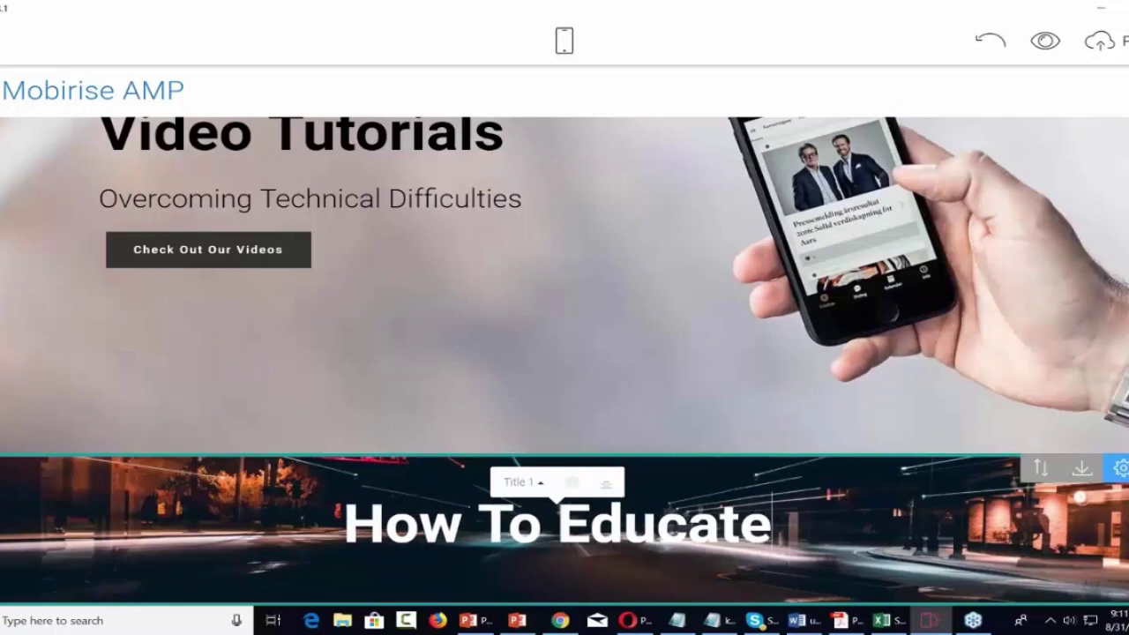
type(" Cuts")
key("BackSpace")
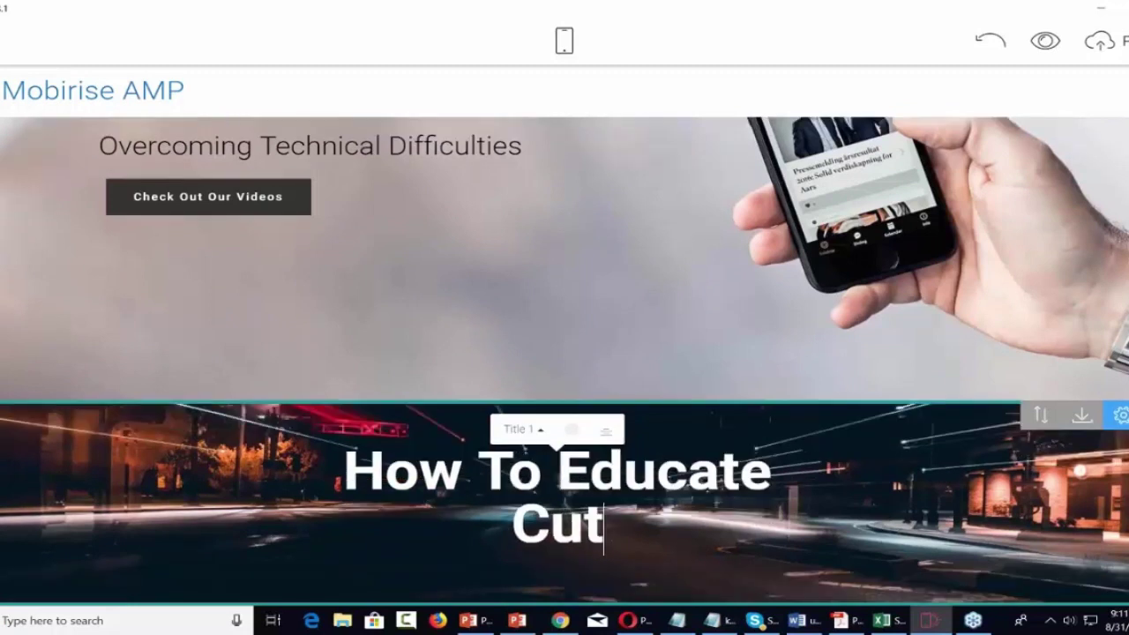
type("stomers")
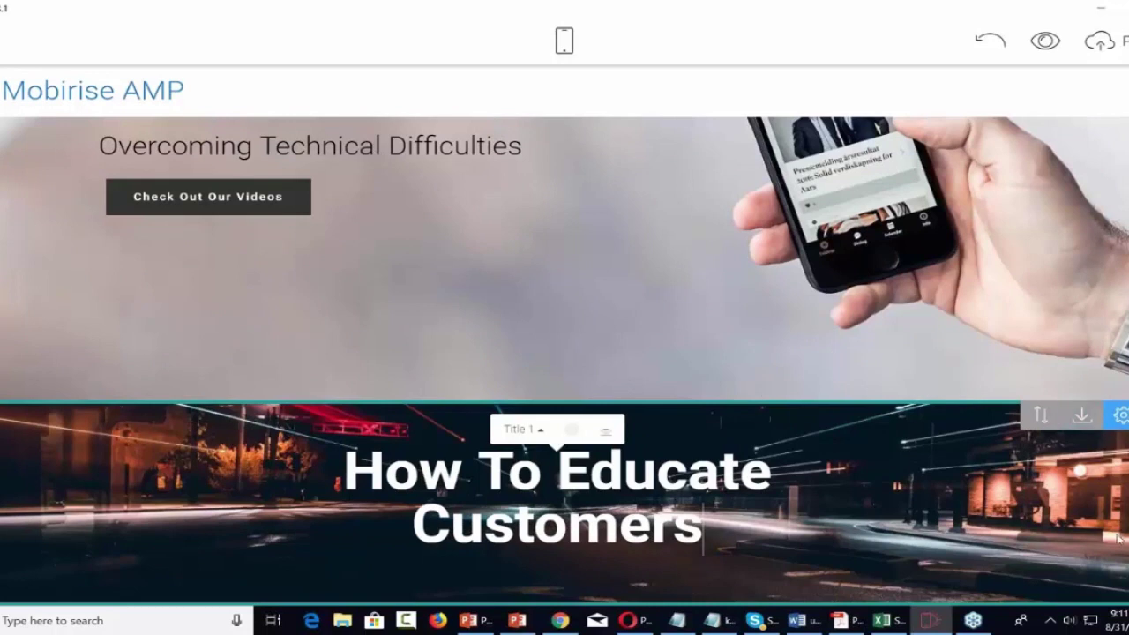
left_click(1113, 569)
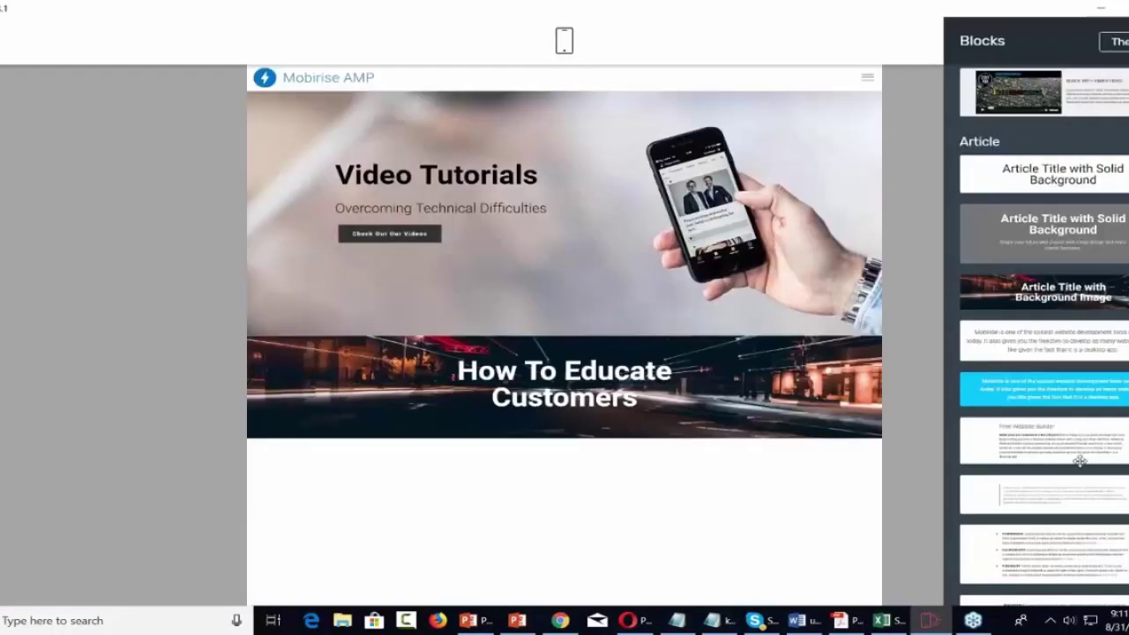
Place the numbered Performance/Engagements/Flexibility list below the How To Educate Customers banner.
scroll(1079, 460, "down", 5)
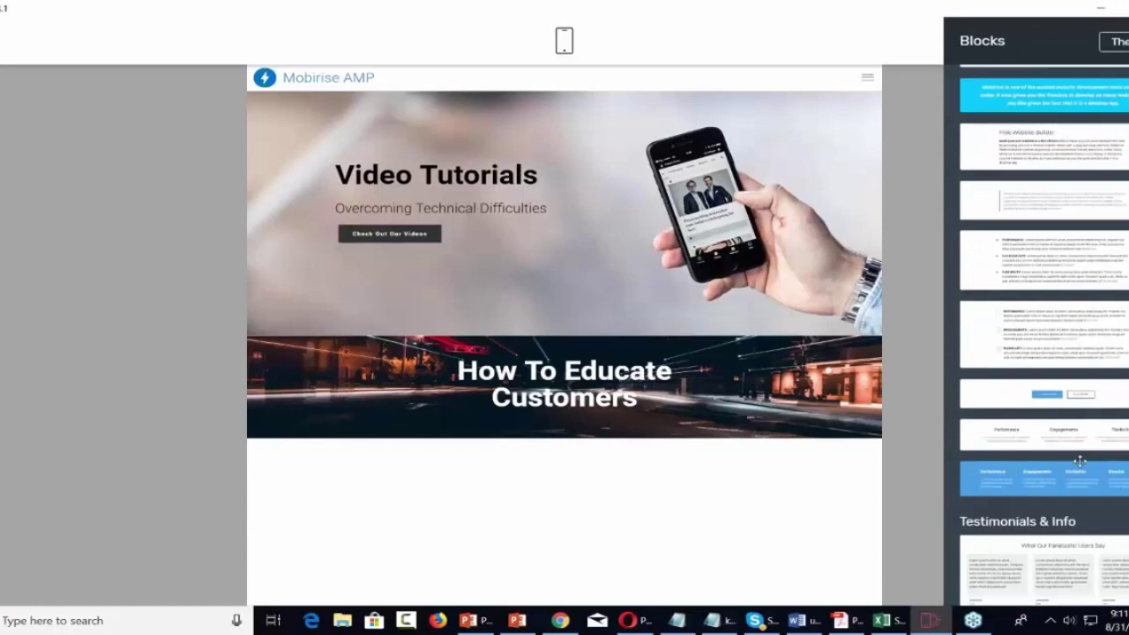
scroll(1080, 460, "down", 3)
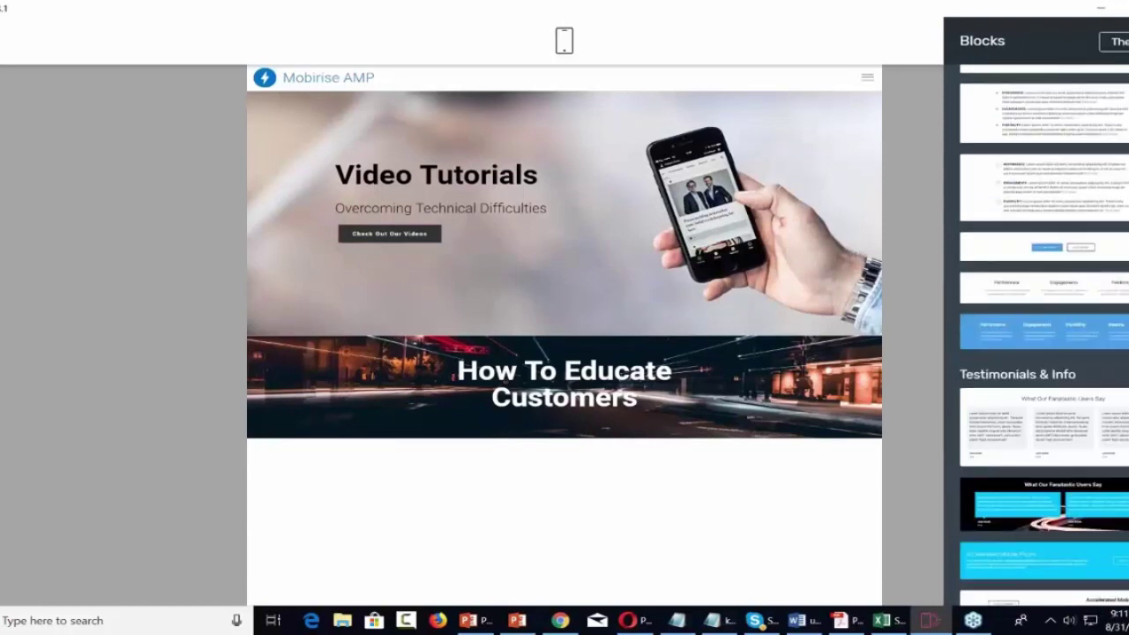
scroll(1061, 417, "up", 4)
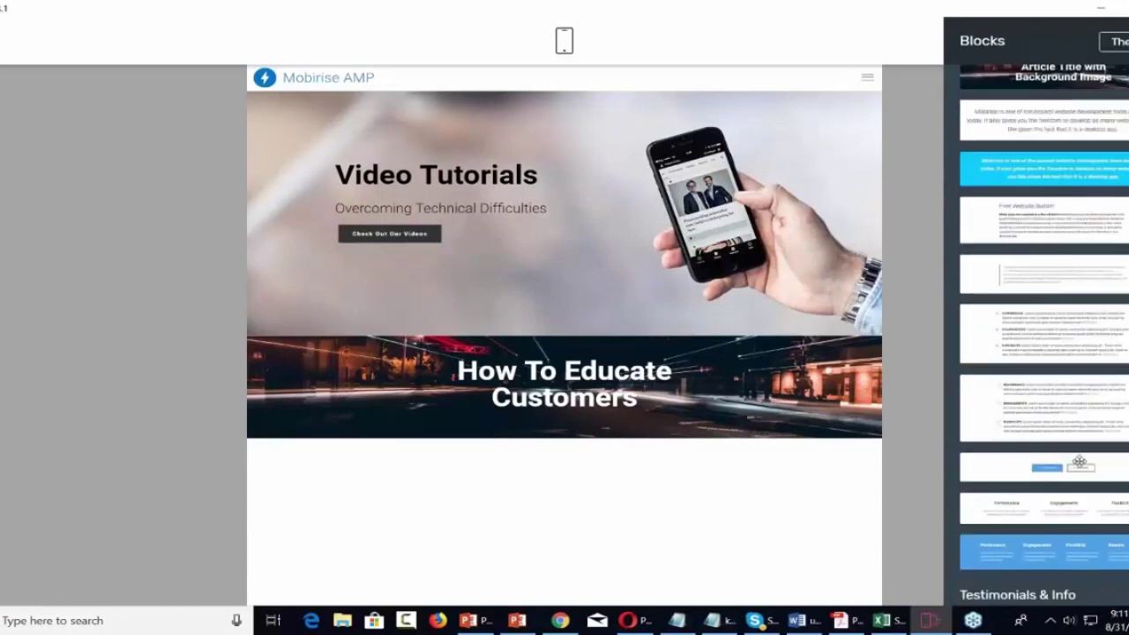
left_click_drag(1061, 416, 615, 468)
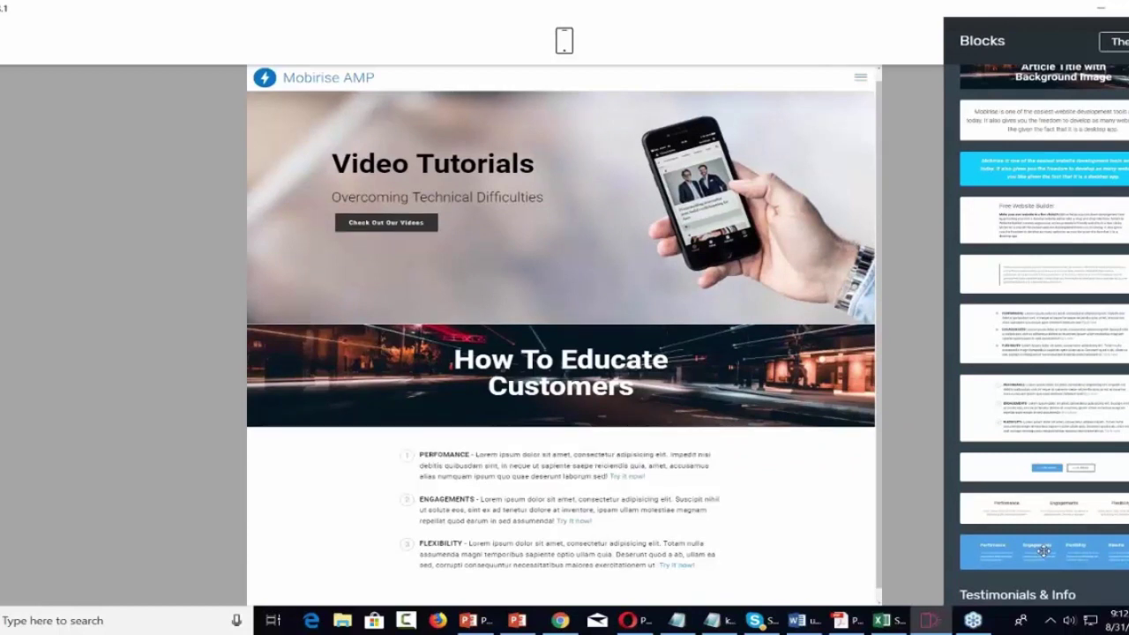
Add the blue four-column features section beneath the numbered list.
left_click(1043, 551)
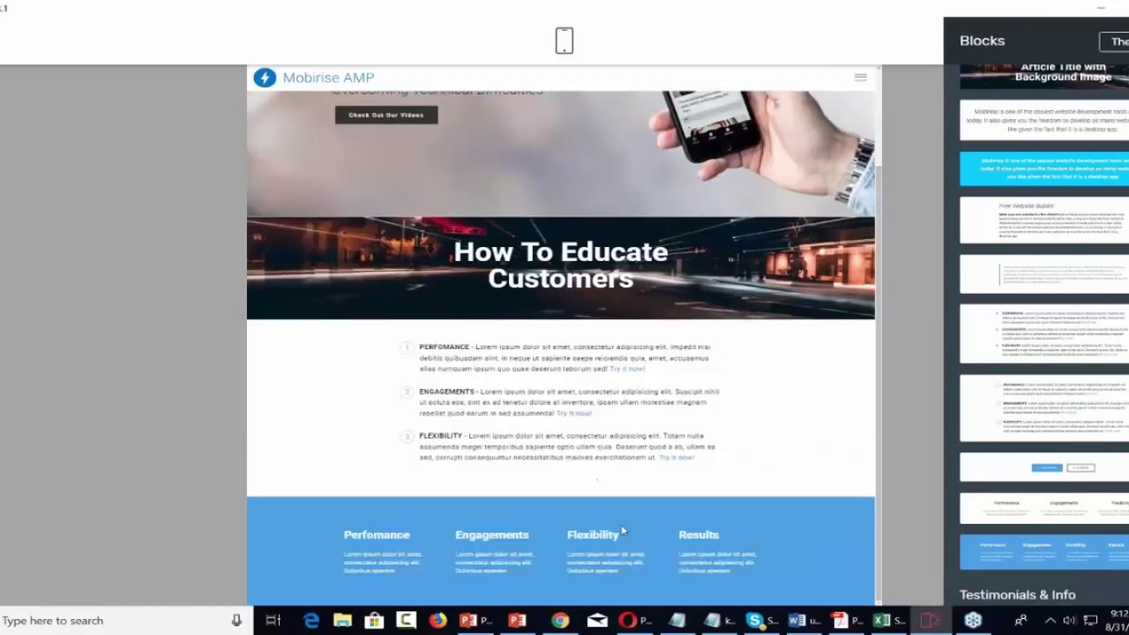
scroll(674, 516, "up", 2)
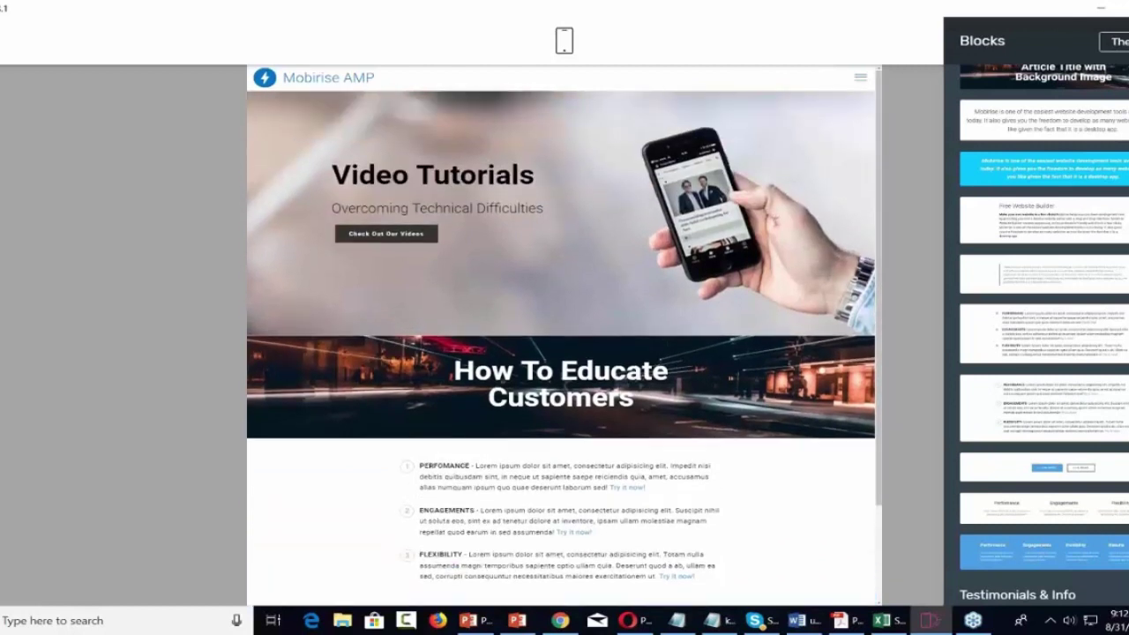
scroll(674, 516, "down", 2)
scroll(673, 517, "up", 2)
Preview the Handyman page in Mobile View, scroll through it, then switch back to Desktop View.
left_click(563, 43)
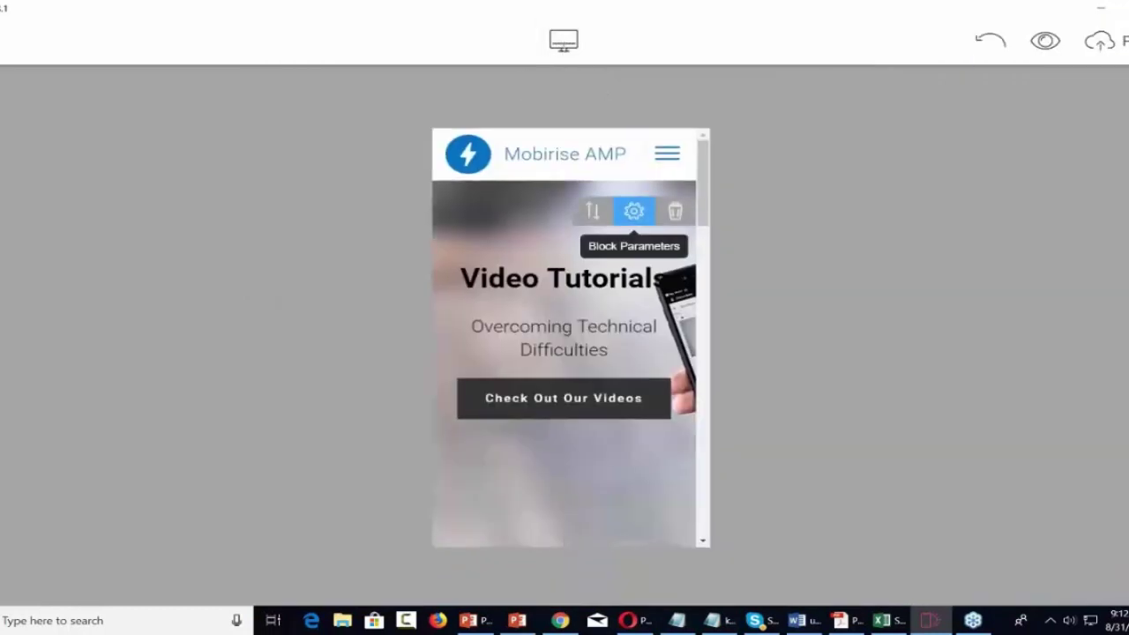
scroll(635, 211, "down", 3)
scroll(563, 353, "down", 10)
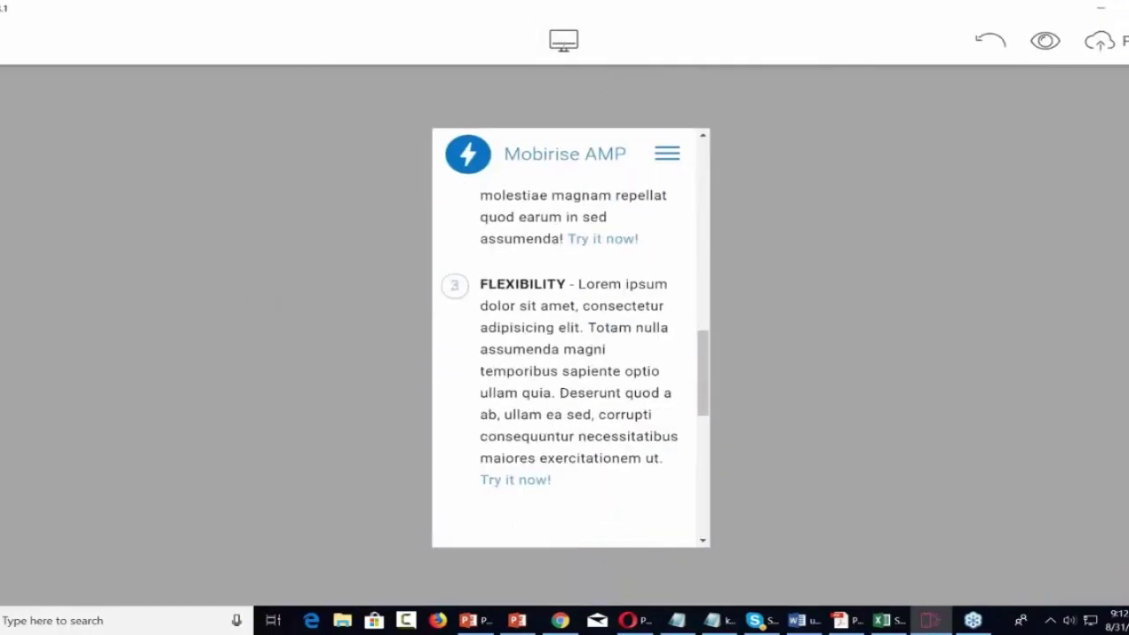
scroll(563, 353, "down", 3)
scroll(563, 353, "up", 8)
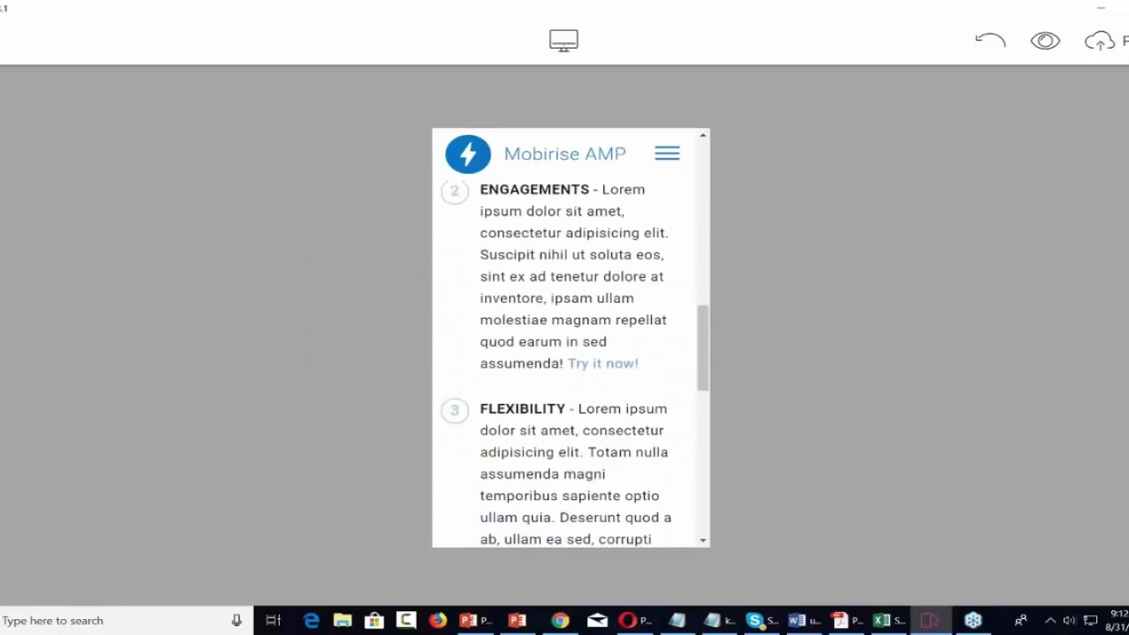
scroll(563, 353, "up", 6)
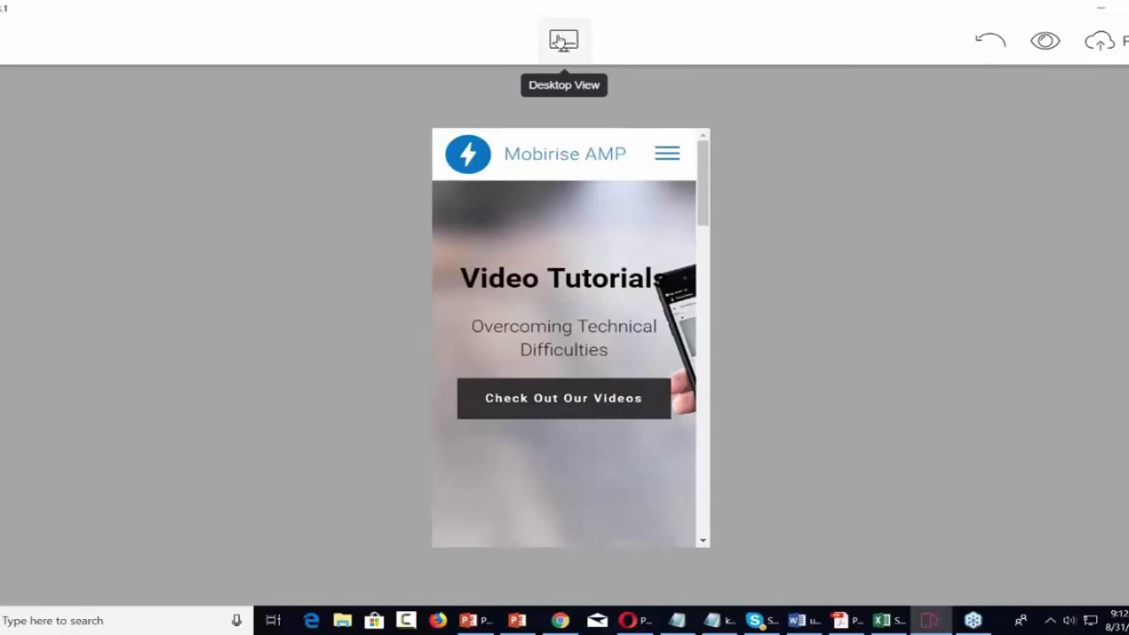
left_click(564, 39)
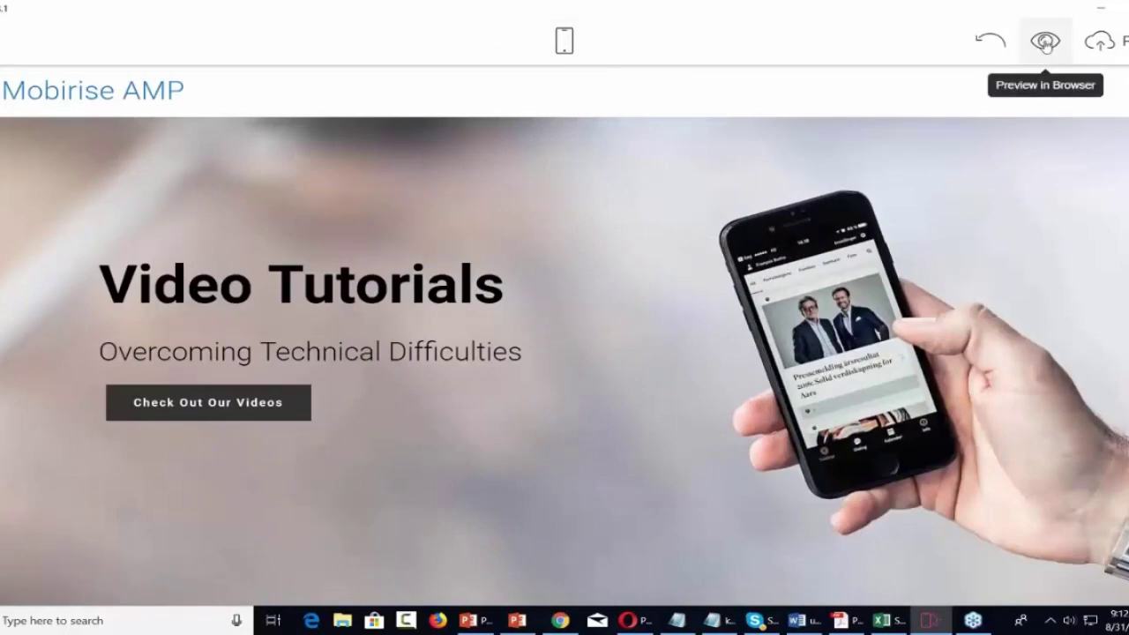
left_click(1045, 45)
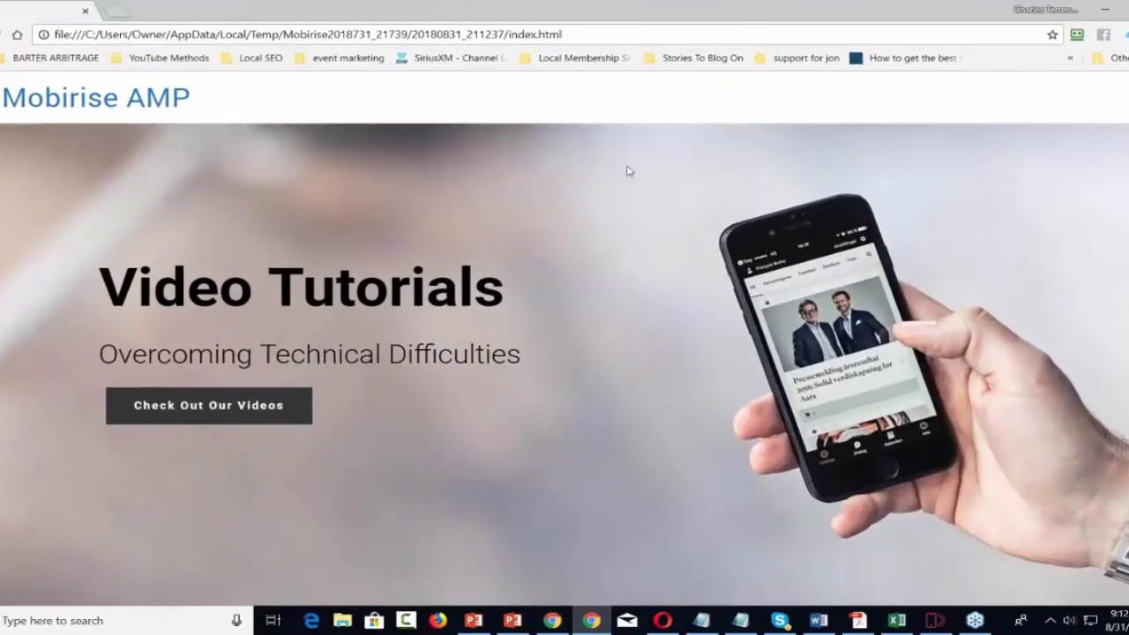
scroll(628, 170, "down", 10)
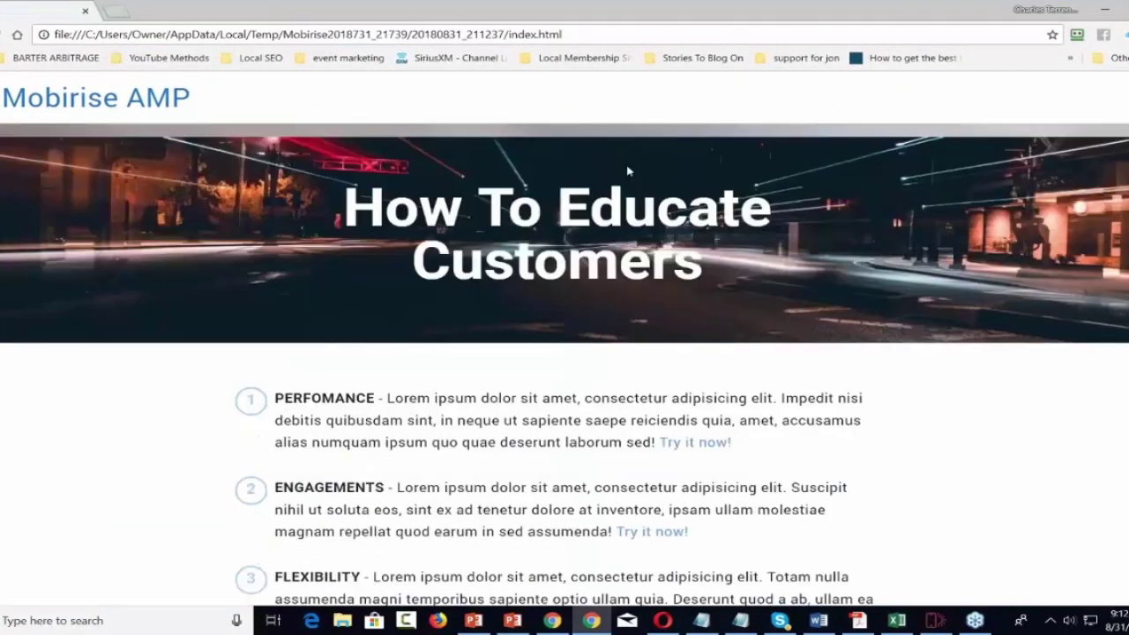
scroll(628, 170, "up", 10)
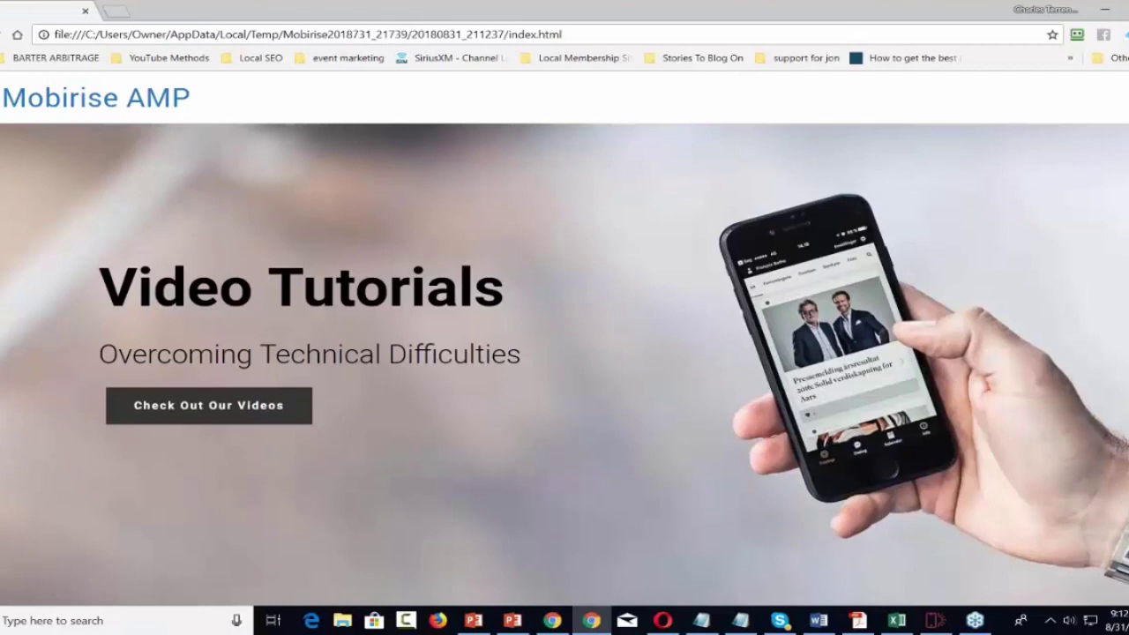
key("ctrl+w")
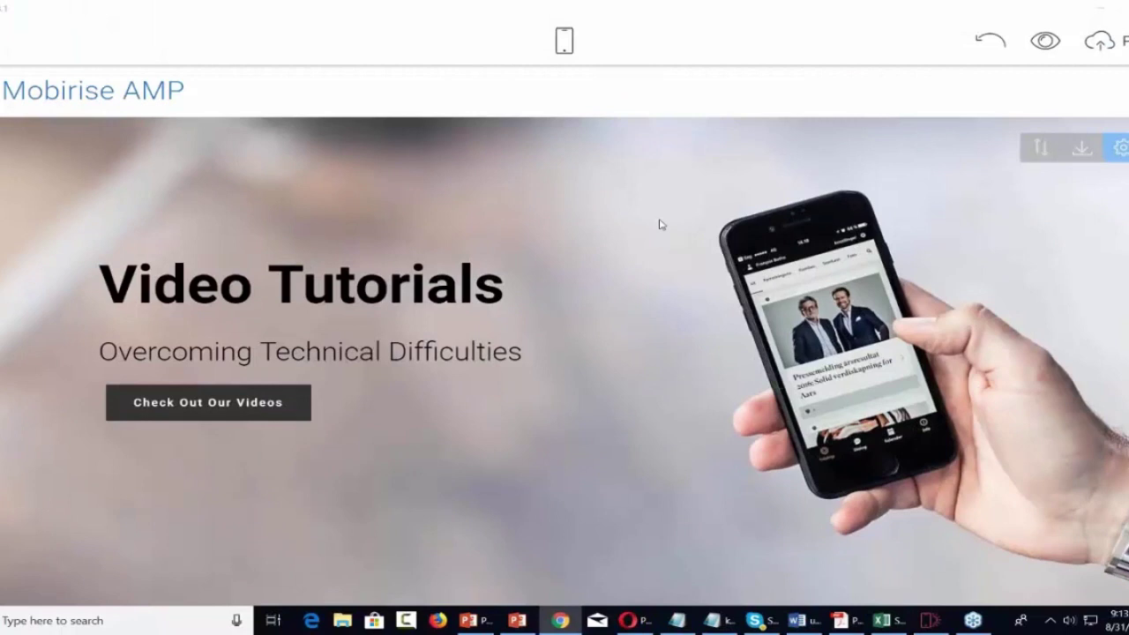
Scroll through the page and open Mobirise's hamburger main menu.
scroll(659, 226, "down", 5)
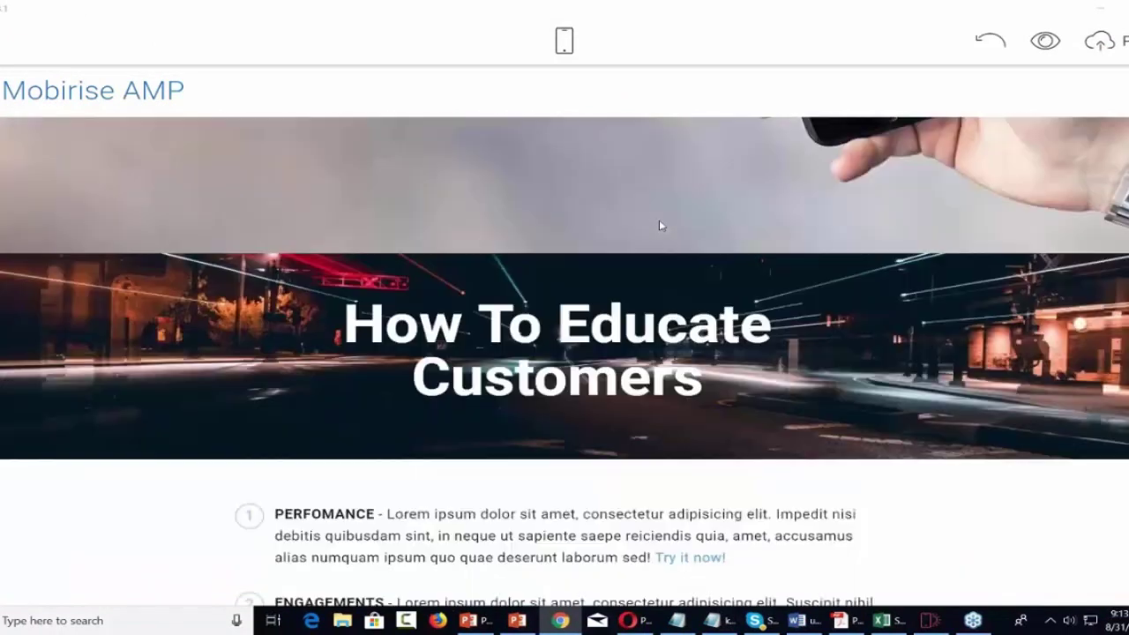
scroll(661, 223, "down", 4)
scroll(662, 224, "up", 4)
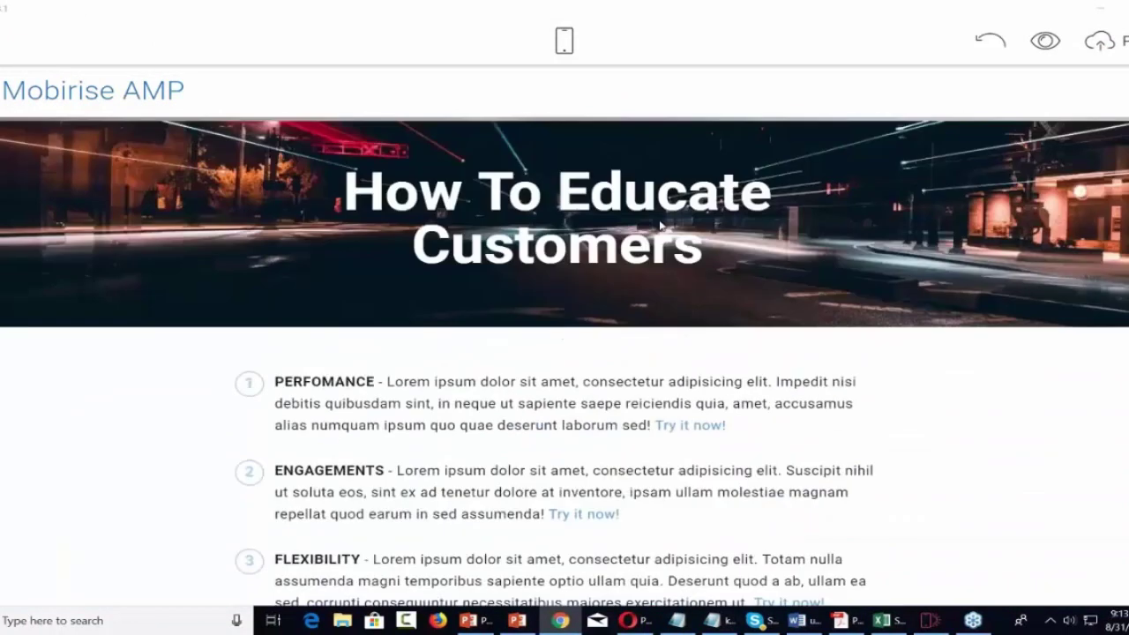
scroll(658, 226, "up", 5)
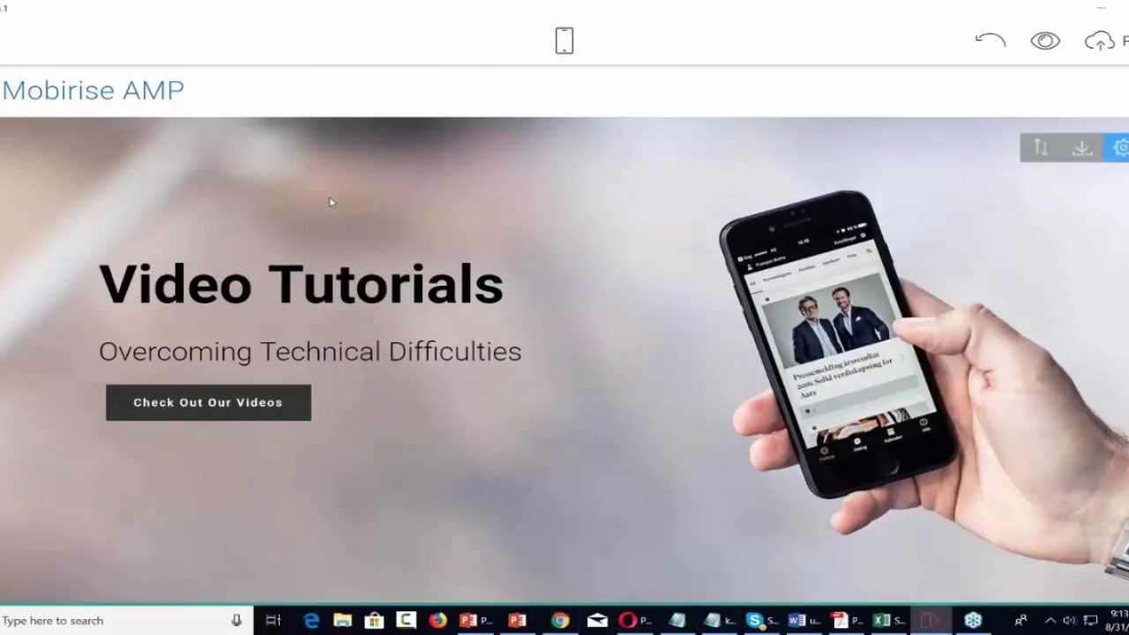
scroll(93, 211, "down", 3)
scroll(93, 212, "up", 3)
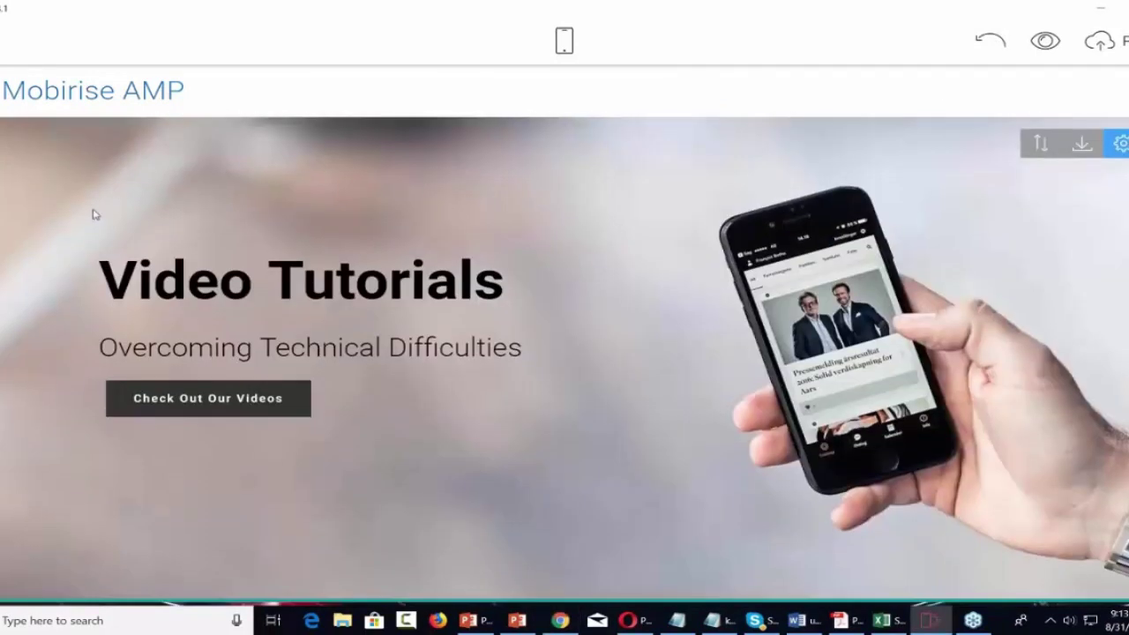
scroll(94, 214, "down", 3)
scroll(95, 214, "up", 3)
left_click(18, 40)
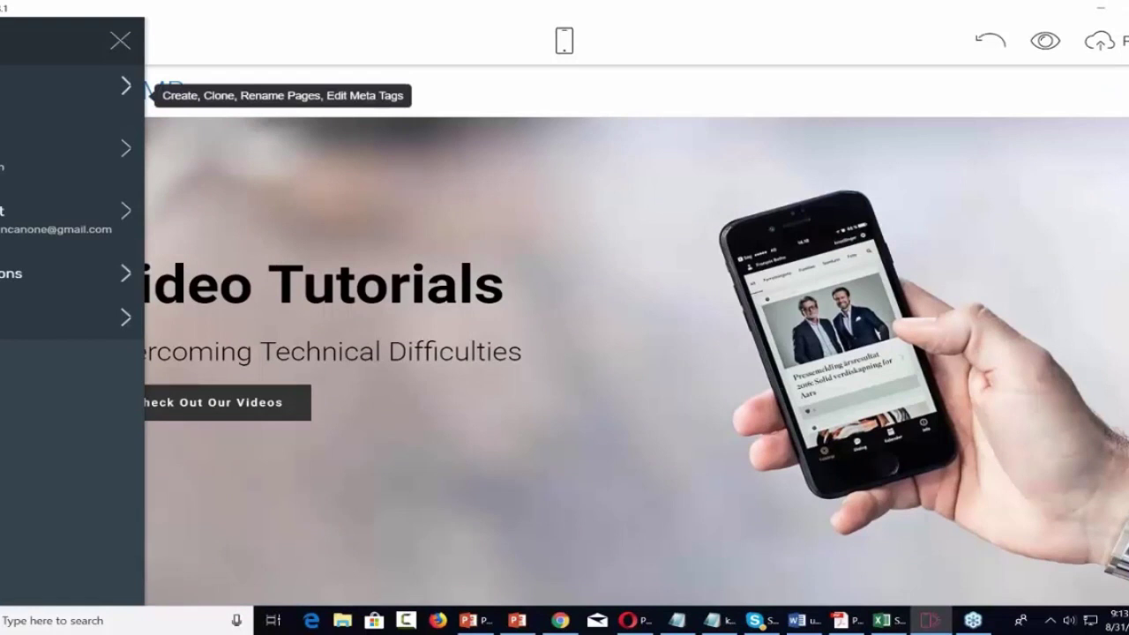
Create a new page from Pages, name it 'Check Out Our Videos', and close the side panels.
left_click(106, 99)
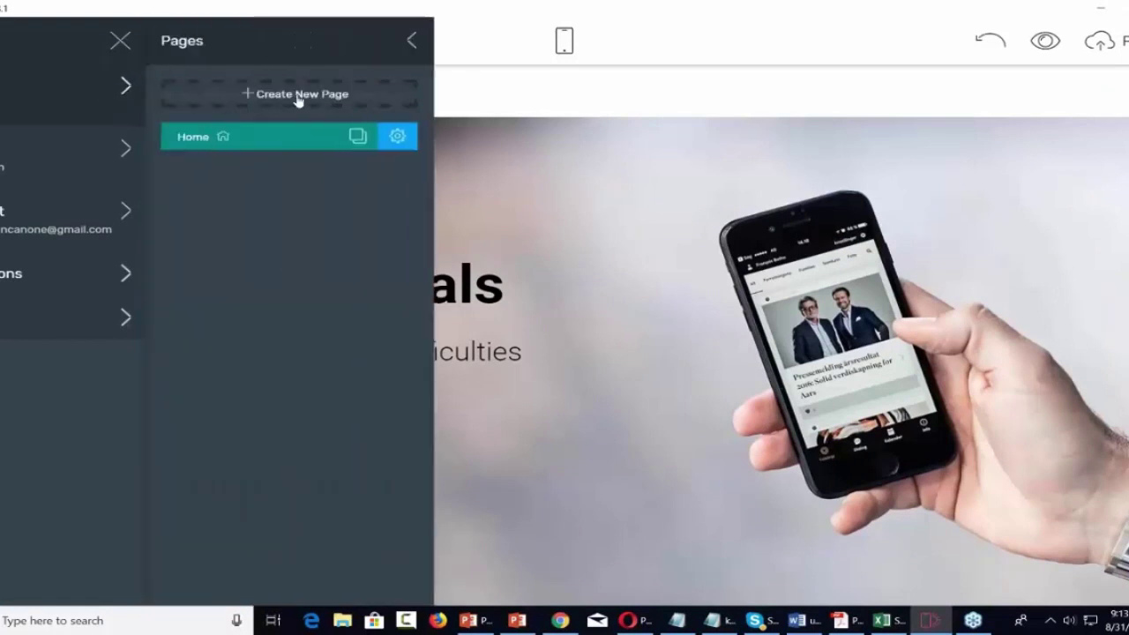
left_click(297, 94)
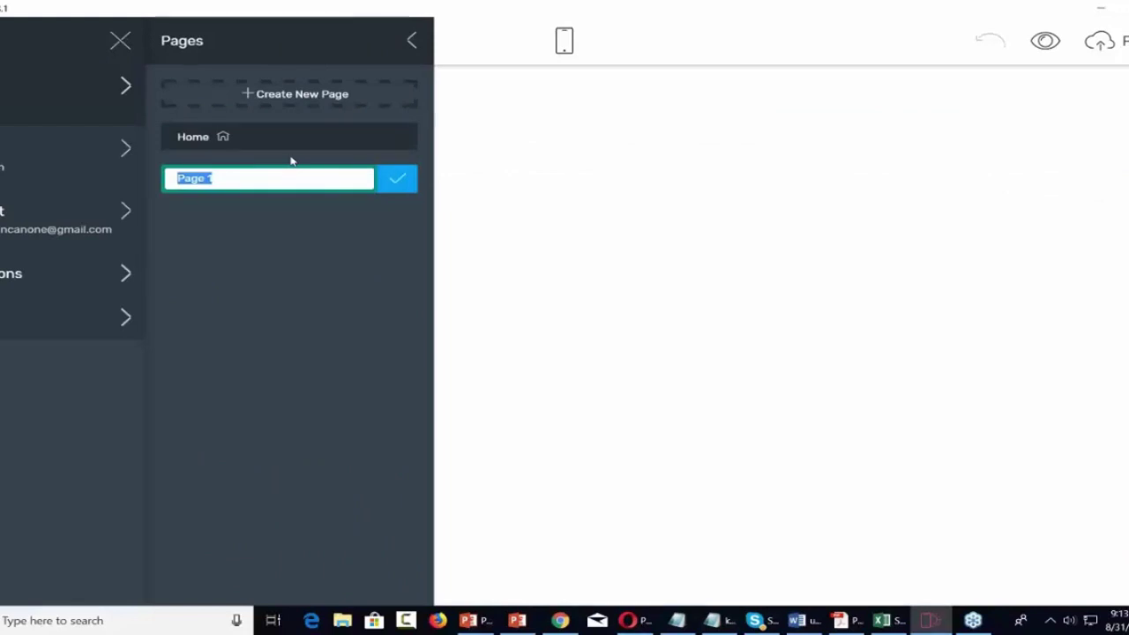
type("Check")
type(" Our V")
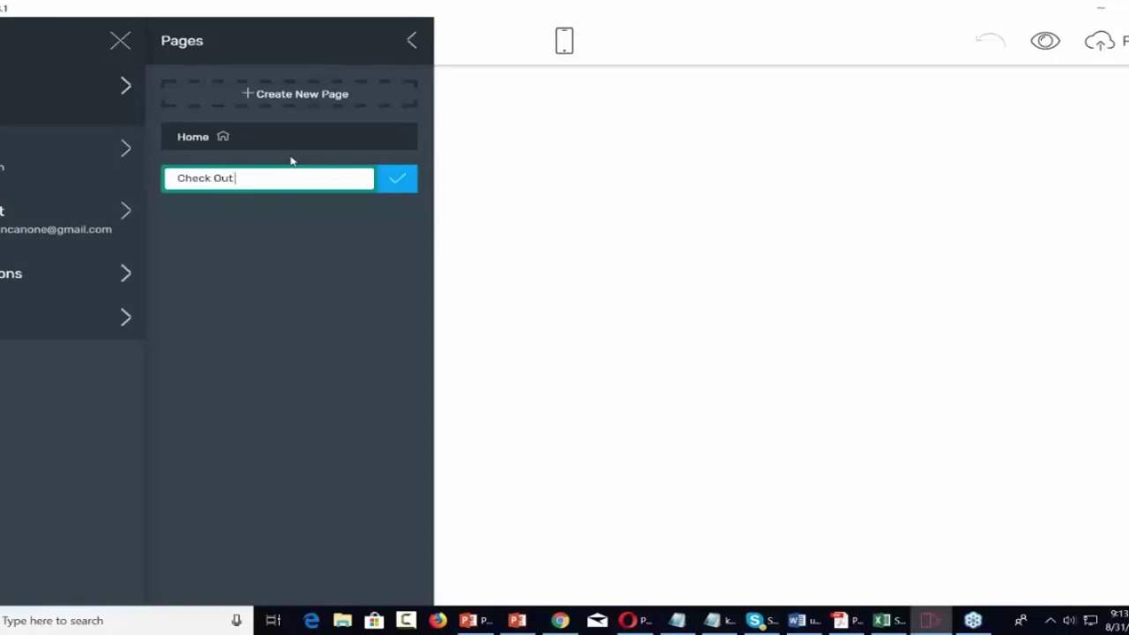
type("Our Videos")
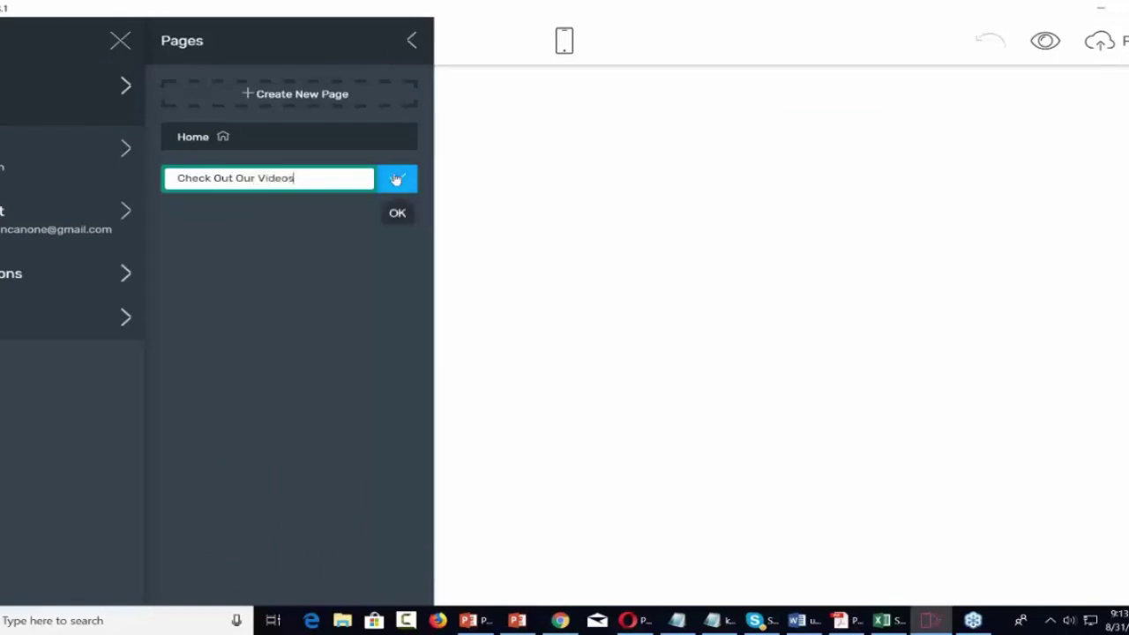
left_click(397, 179)
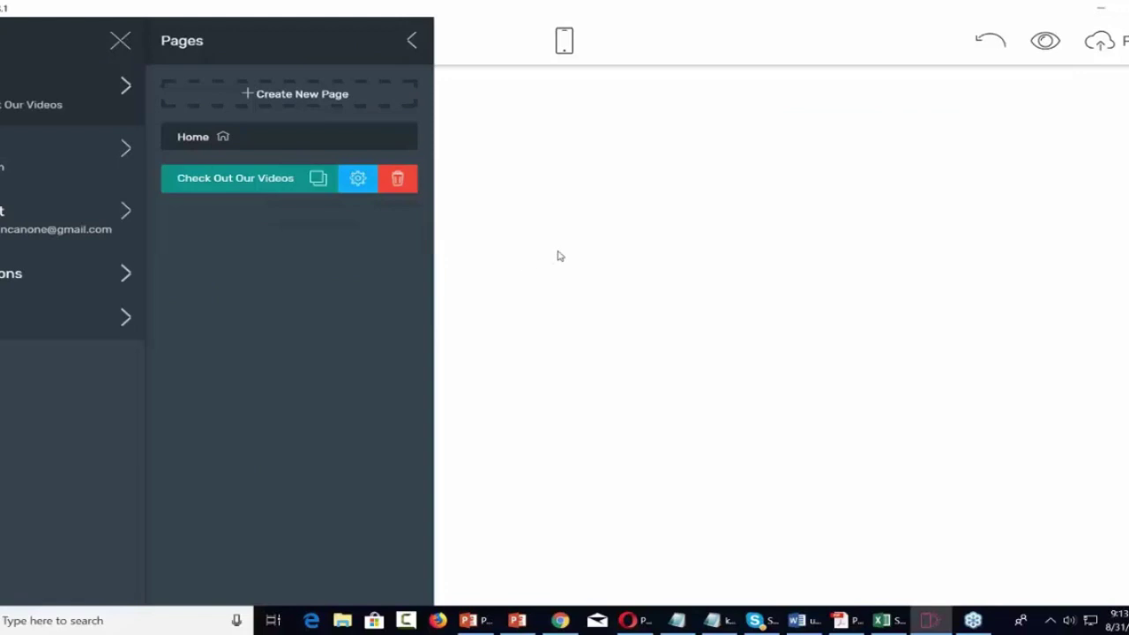
left_click(627, 259)
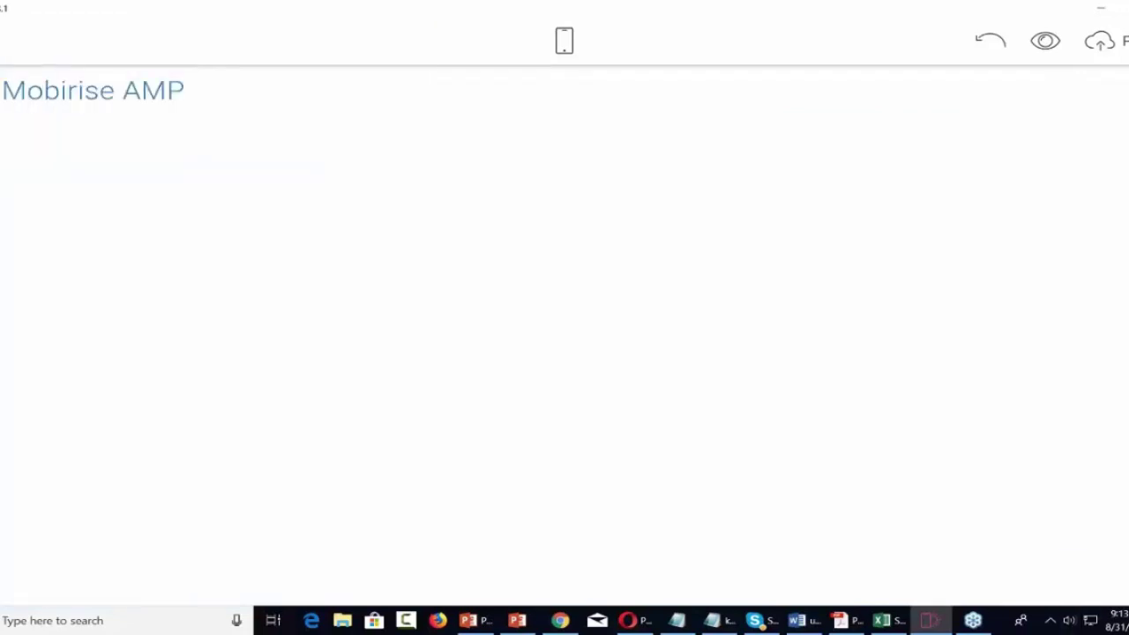
Add a 'What Our Fantastic Users Say' testimonials block and a dark News/Categories/Links footer.
left_click(1102, 569)
scroll(1123, 468, "down", 5)
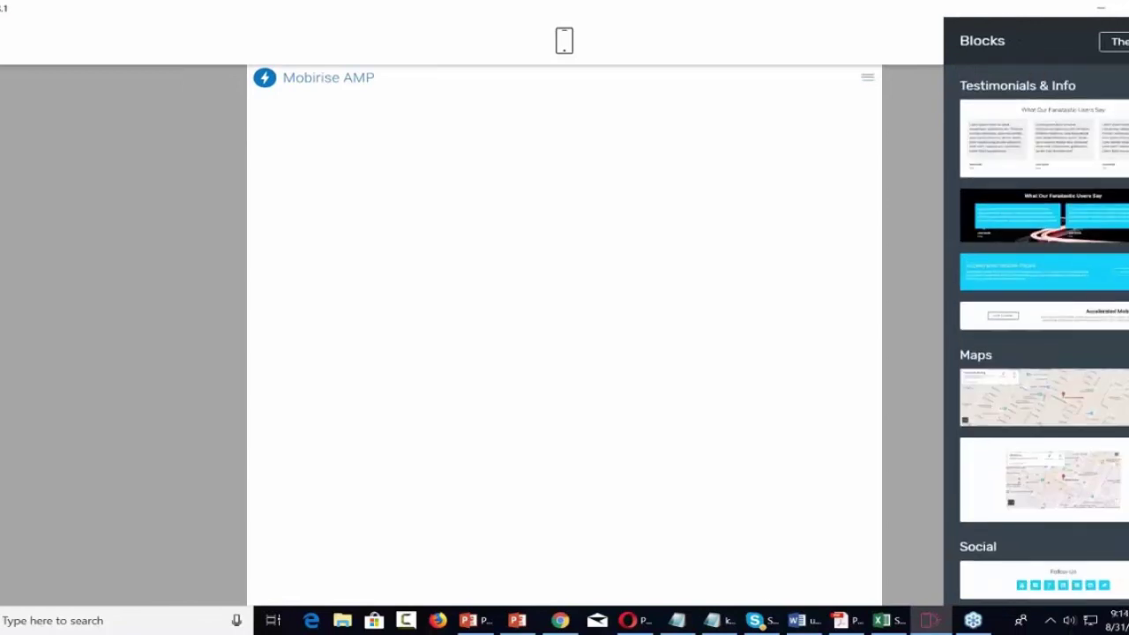
scroll(1043, 335, "up", 3)
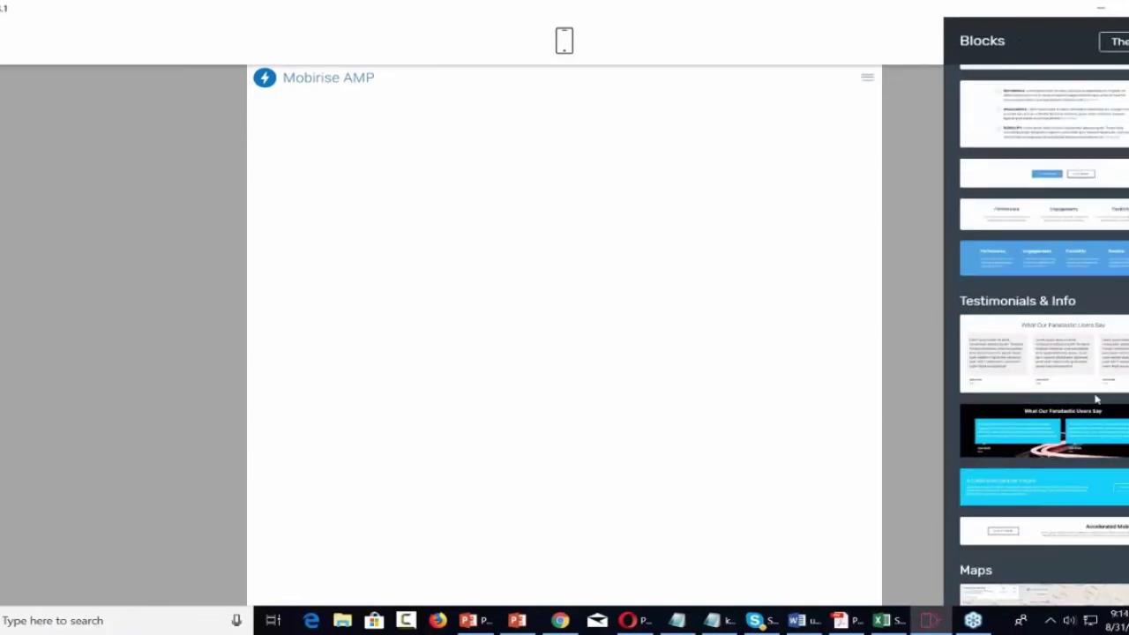
left_click_drag(1082, 355, 579, 346)
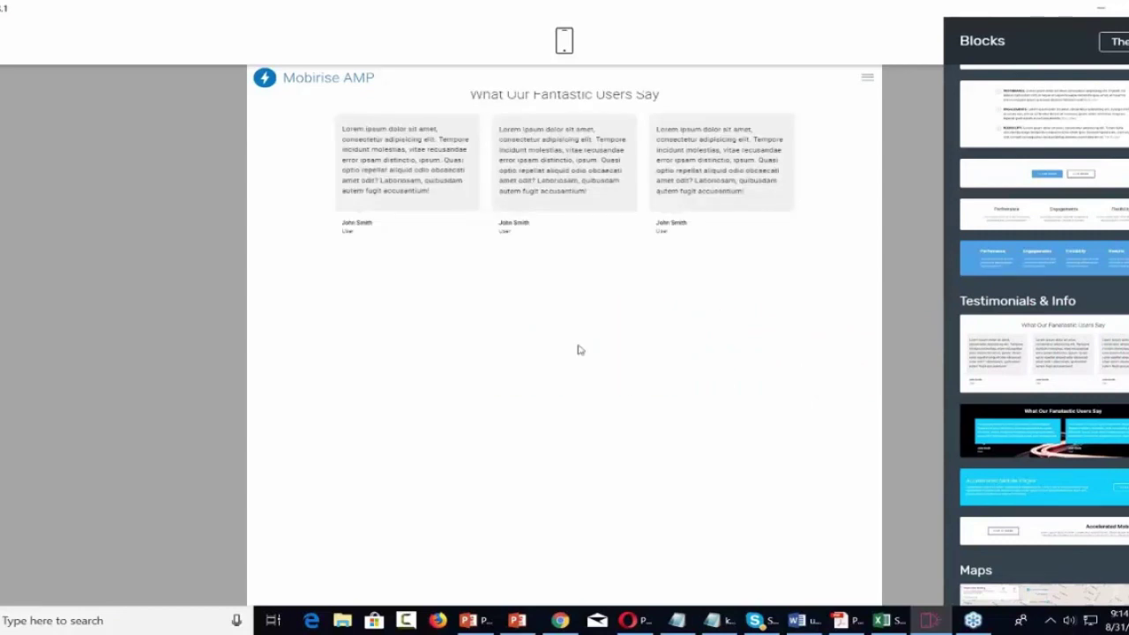
scroll(1066, 432, "down", 10)
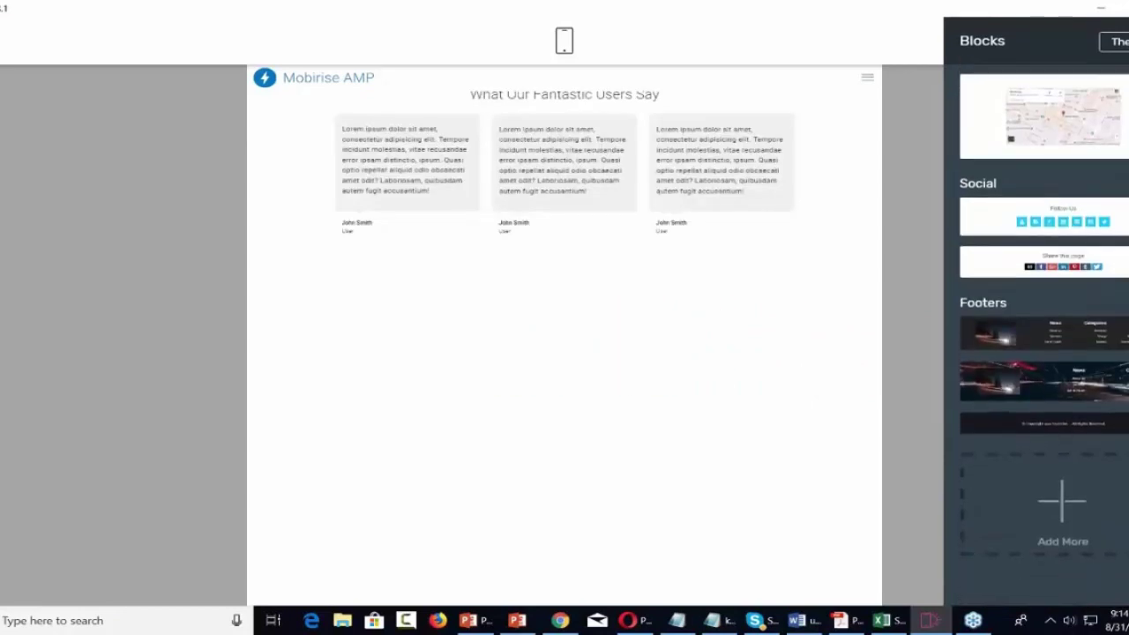
scroll(1043, 310, "up", 3)
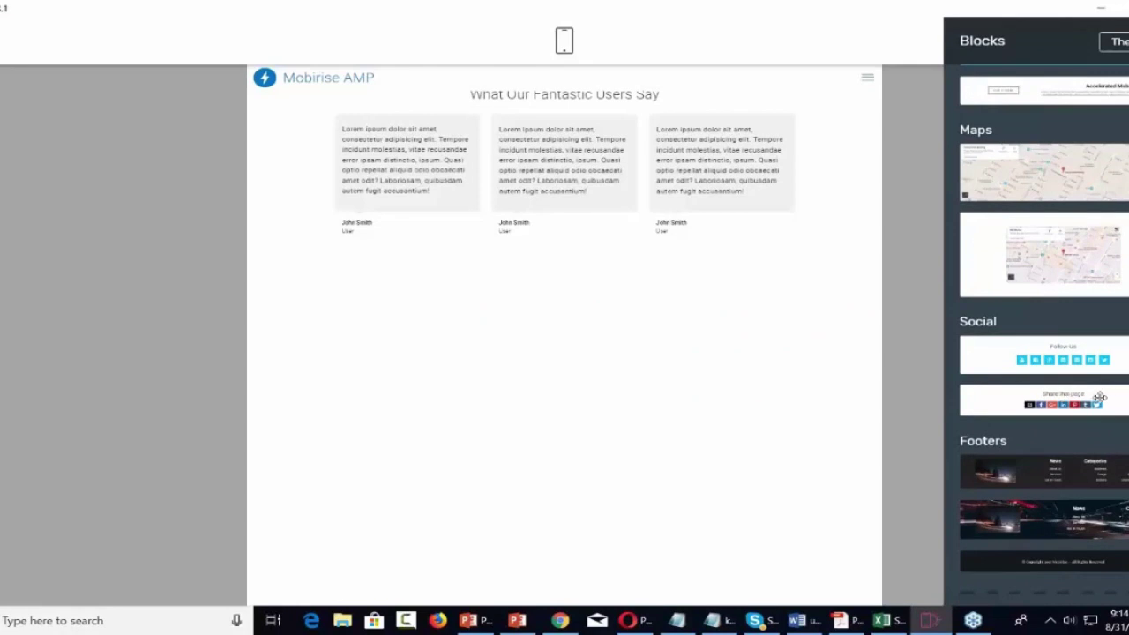
left_click_drag(1073, 472, 565, 529)
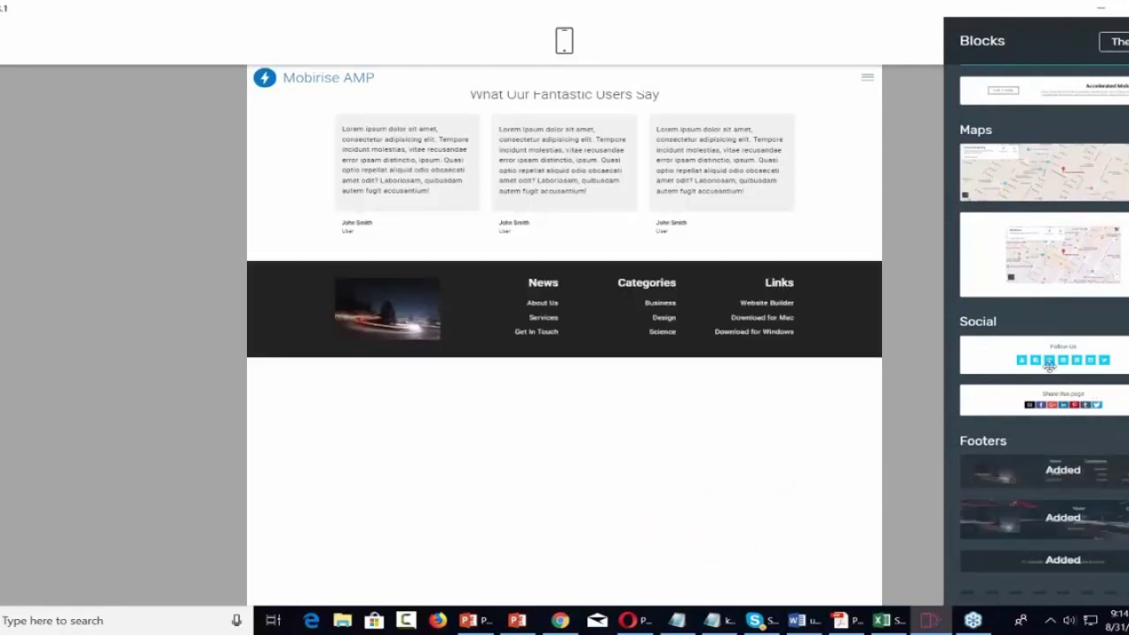
Add the 'Share this page' social block below the footer and close the Blocks panel.
left_click_drag(1090, 352, 970, 362)
left_click_drag(1029, 404, 508, 409)
scroll(1005, 445, "down", 3)
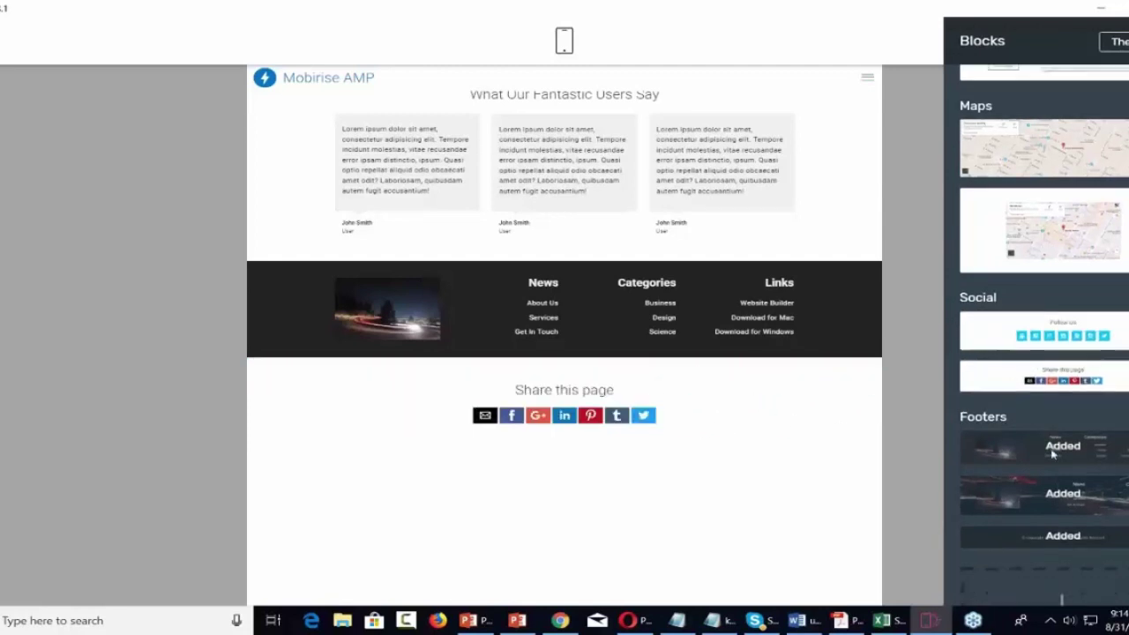
scroll(1048, 449, "up", 8)
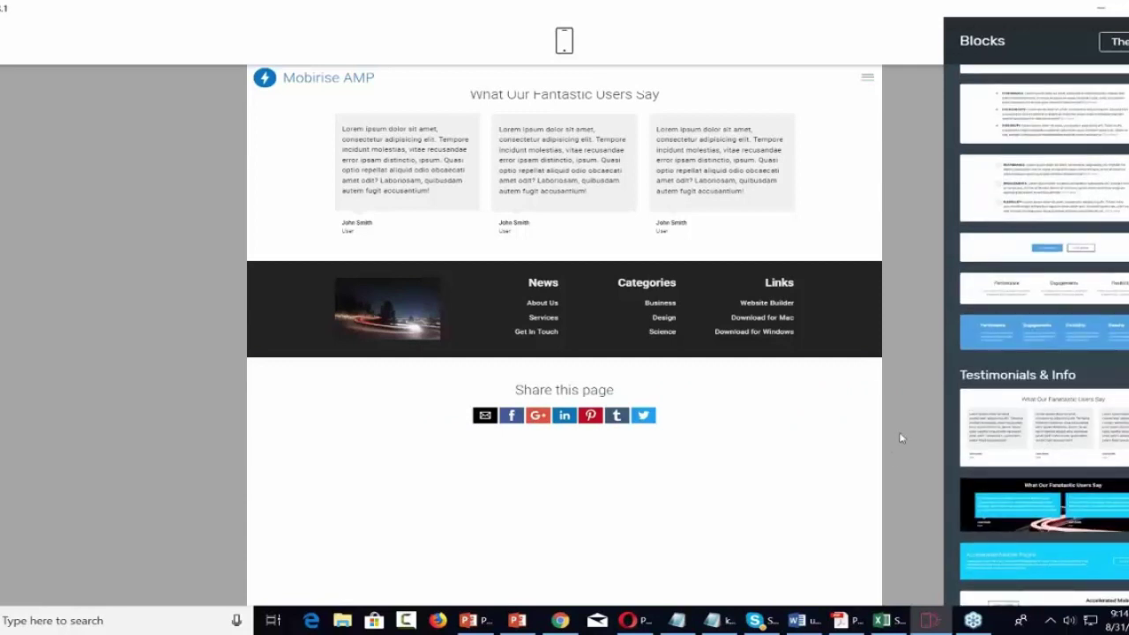
left_click(896, 421)
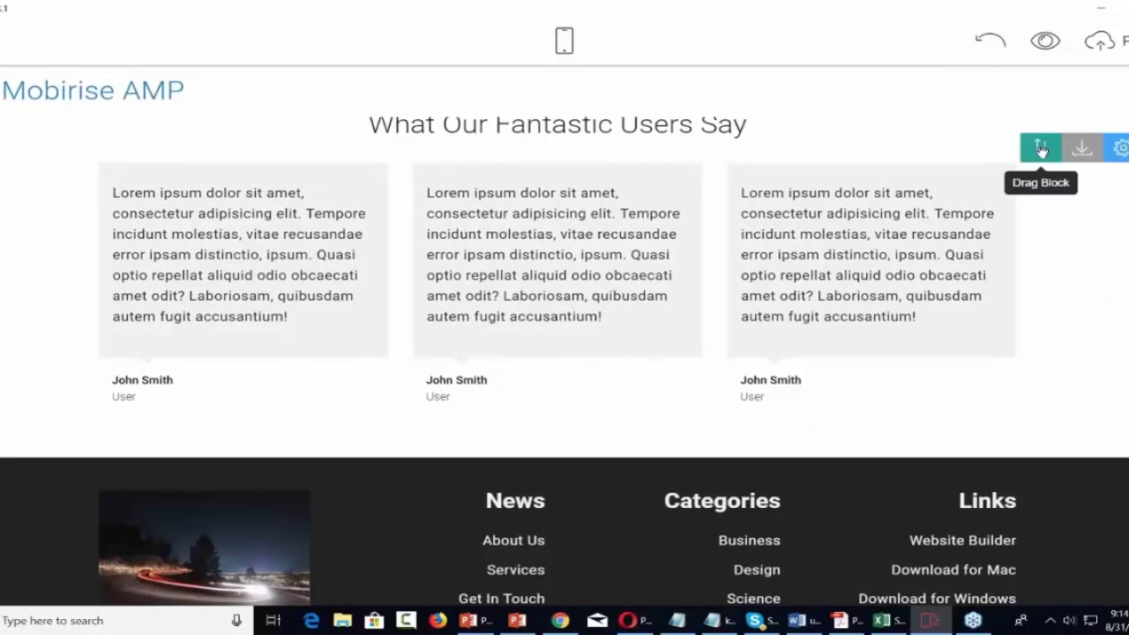
Move the Mobirise AMP menu block down below the footer.
left_click_drag(1041, 150, 1081, 116)
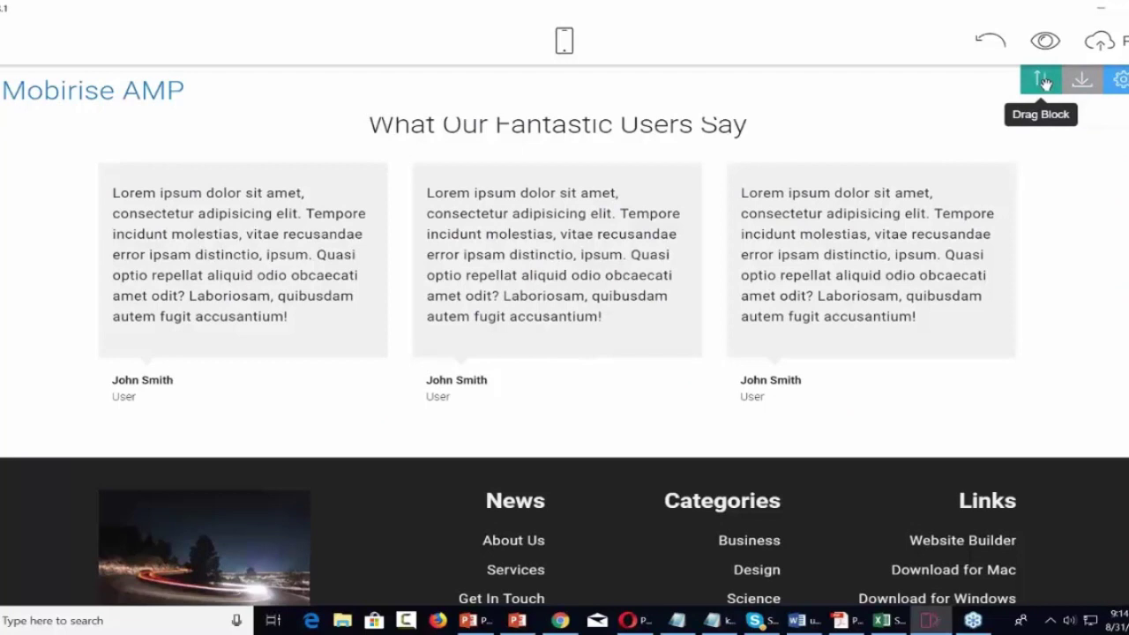
left_click_drag(1041, 80, 769, 204)
left_click_drag(749, 335, 748, 359)
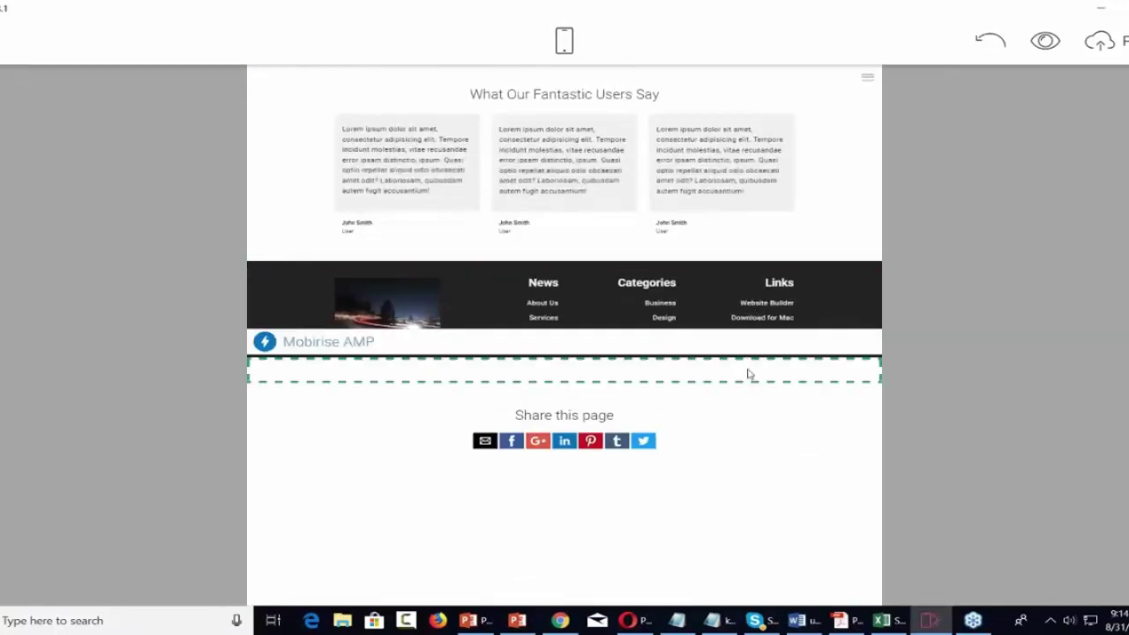
left_click_drag(748, 374, 748, 374)
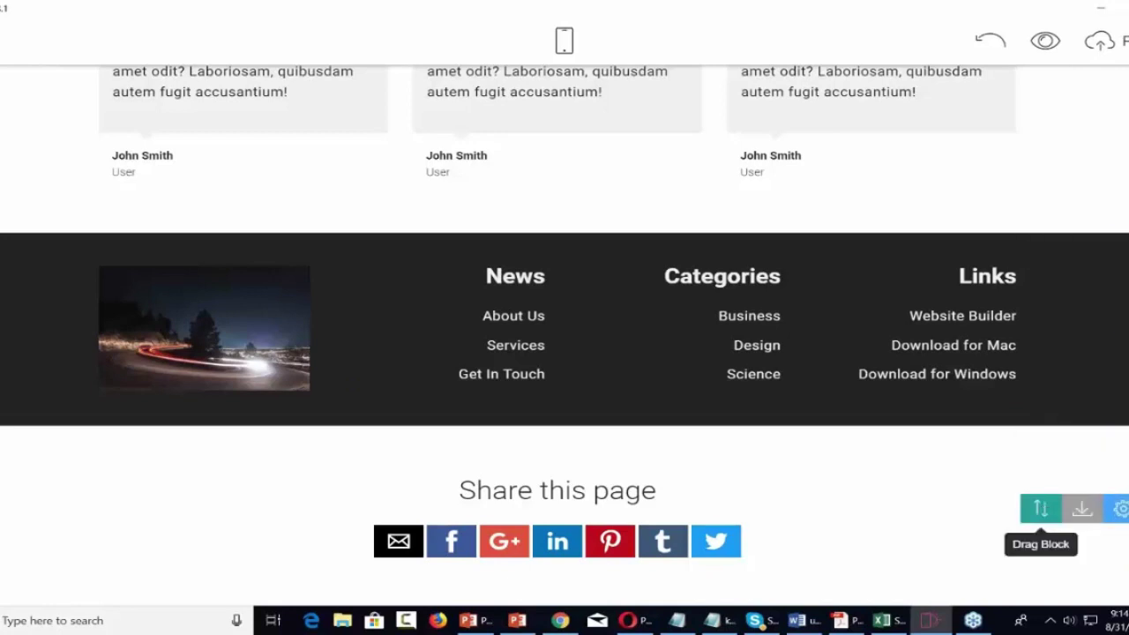
Move the Share this page block above the testimonials.
scroll(1040, 509, "up", 3)
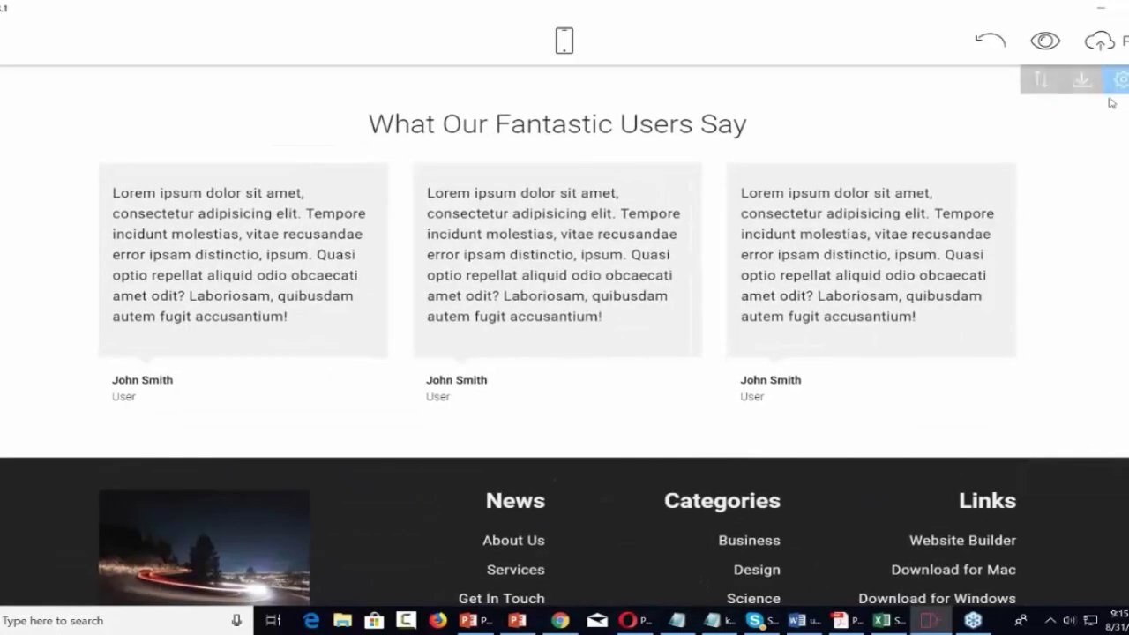
left_click_drag(1042, 84, 677, 302)
right_click(677, 301)
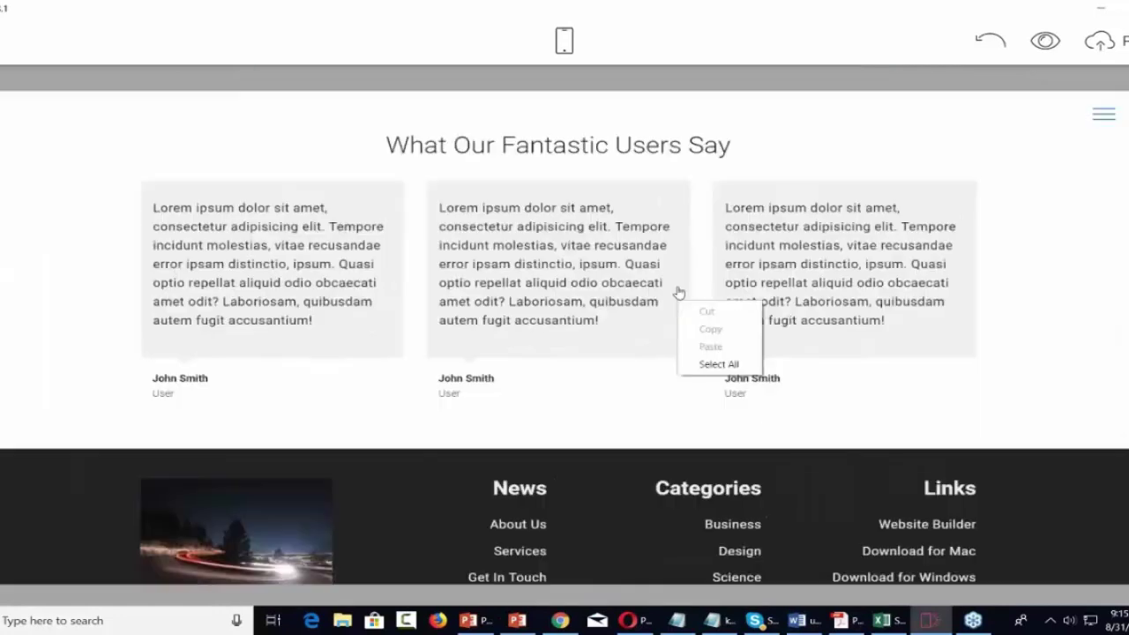
left_click(1059, 491)
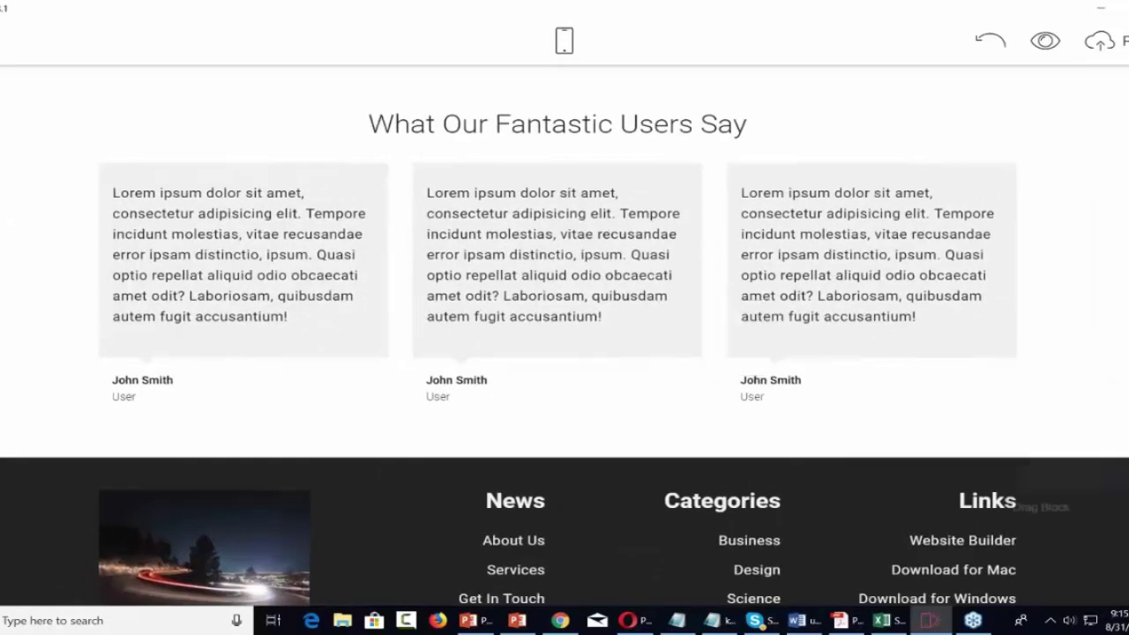
left_click_drag(1040, 466, 745, 123)
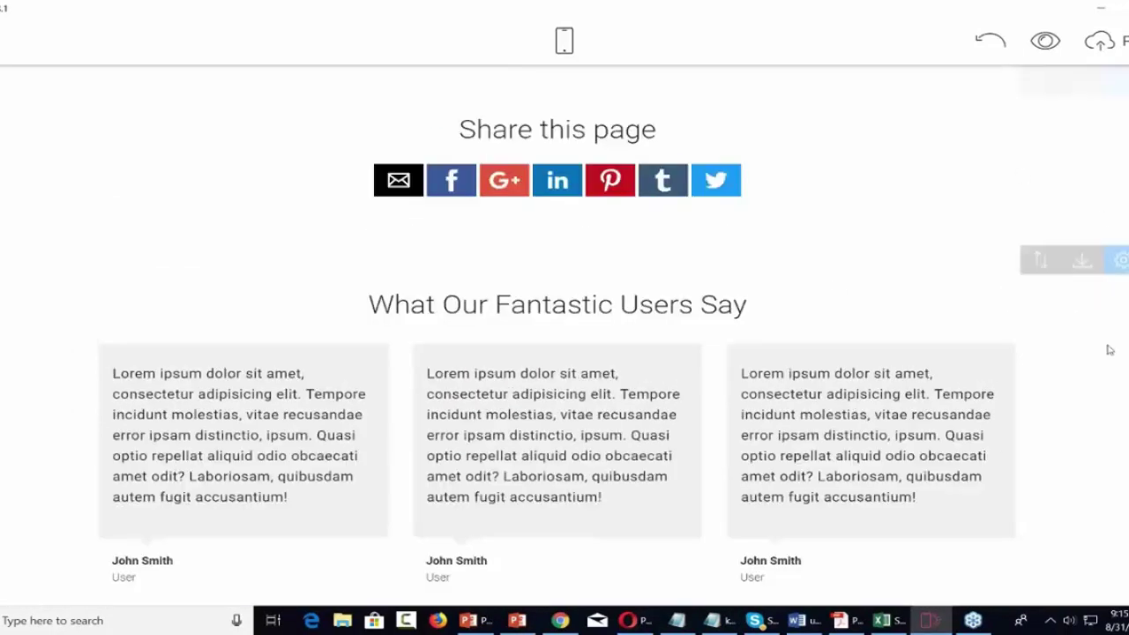
left_click(1113, 569)
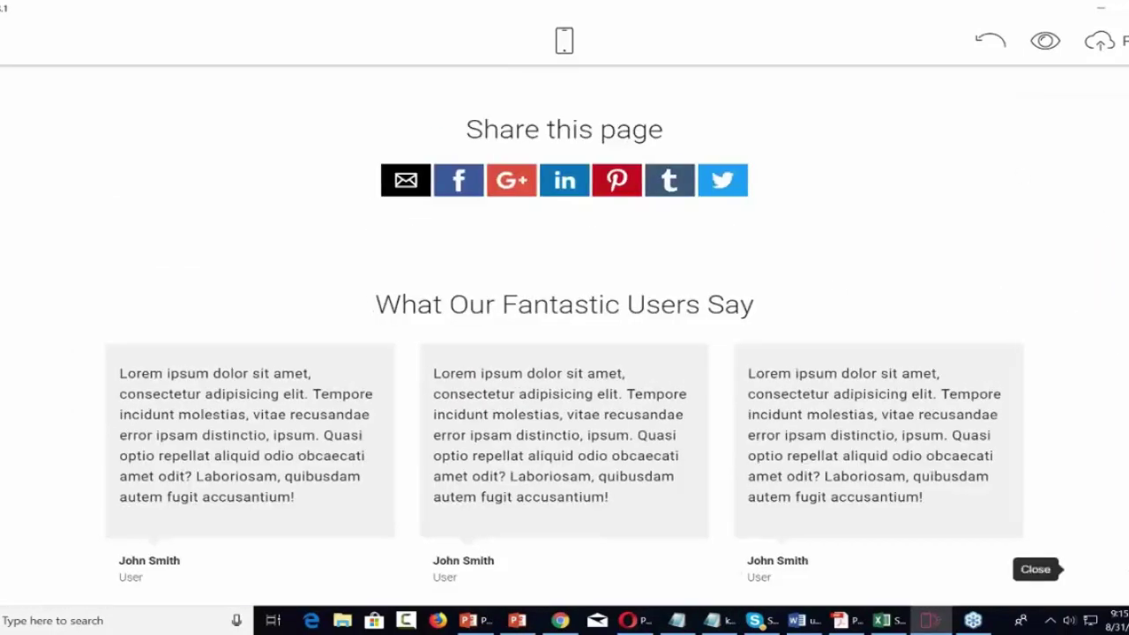
Drag the Vimeo Video block from Images & Videos to the page top, above Share this page.
scroll(1074, 427, "down", 10)
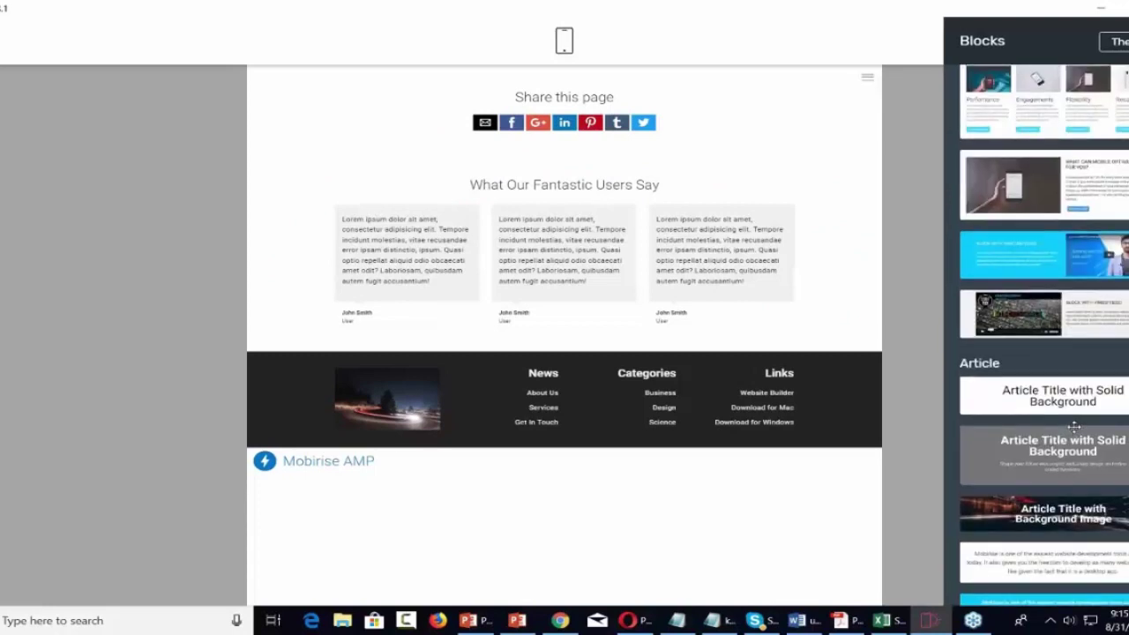
scroll(1074, 427, "up", 6)
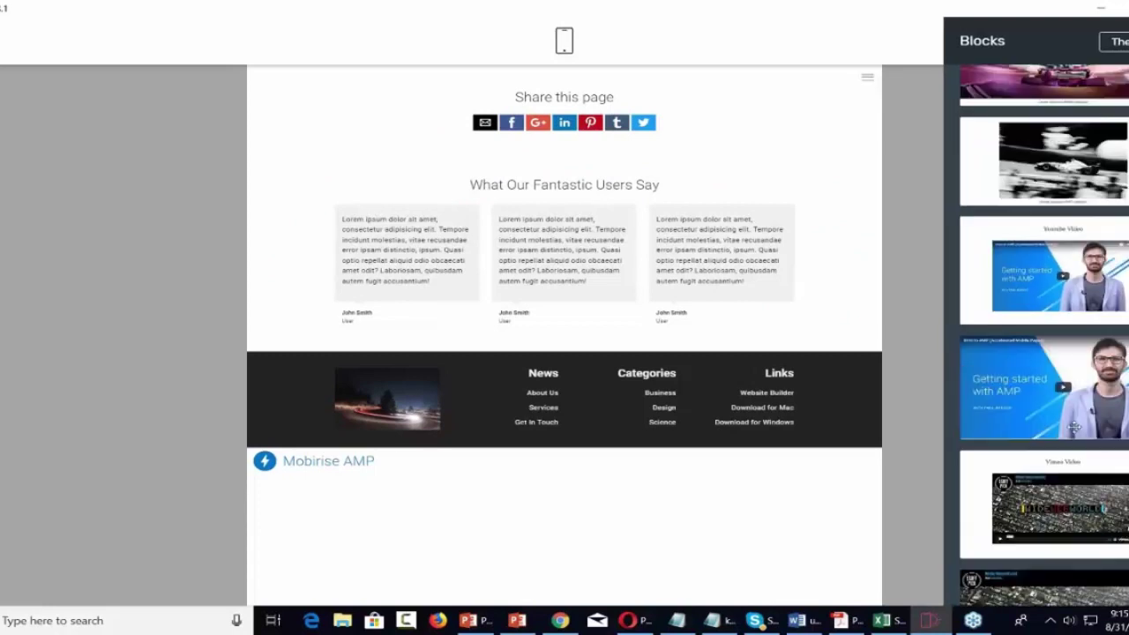
scroll(1074, 427, "up", 3)
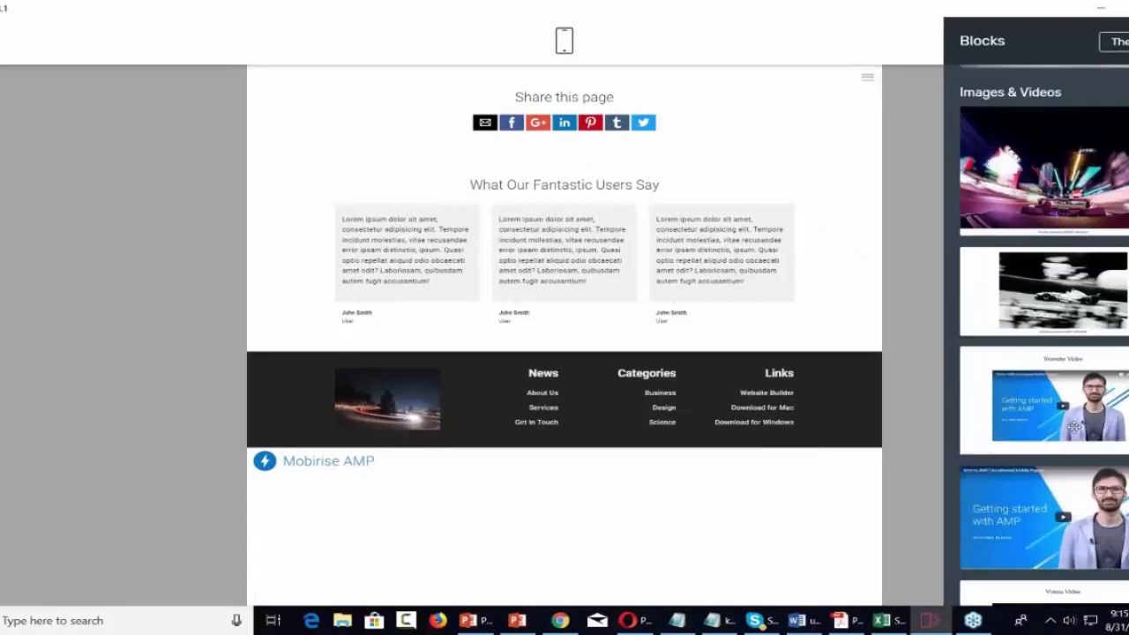
scroll(1074, 427, "down", 5)
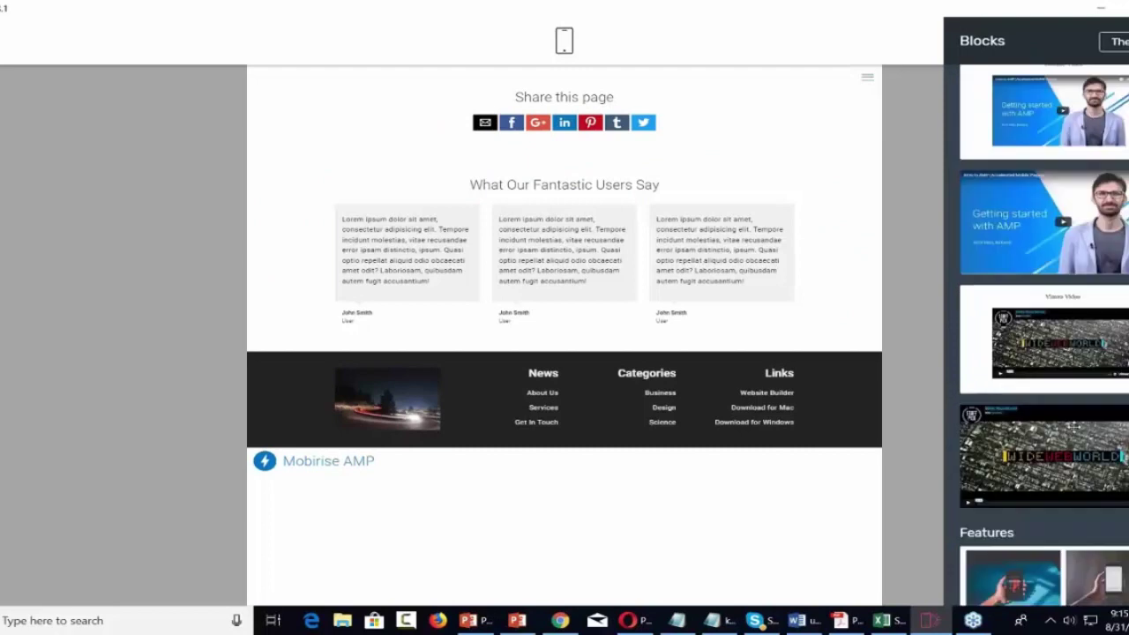
scroll(1075, 426, "down", 3)
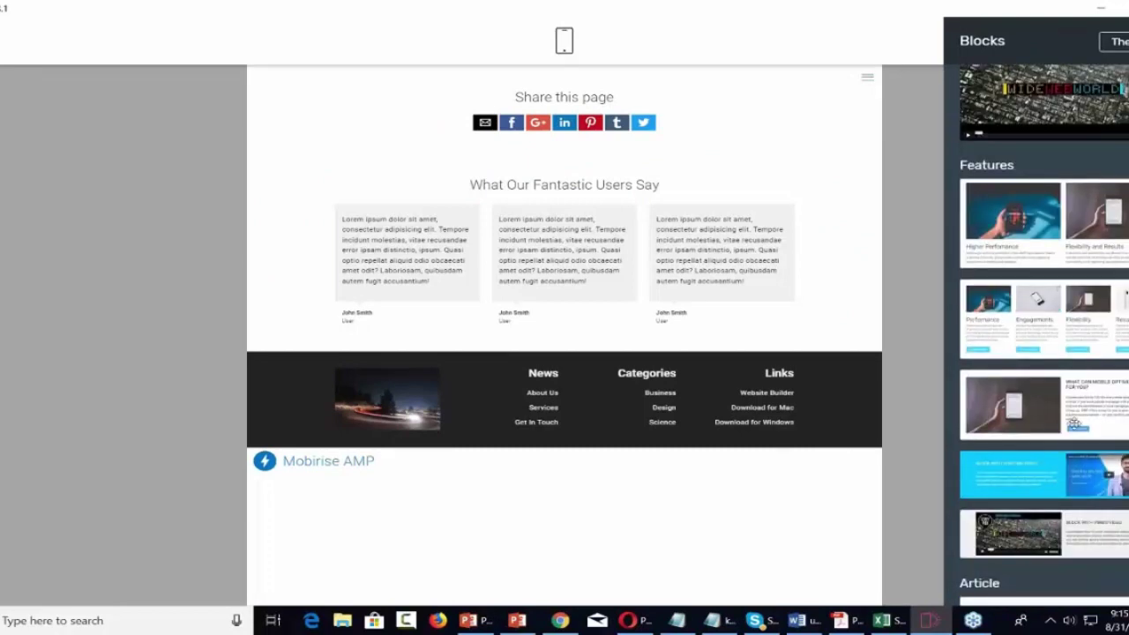
scroll(1070, 364, "up", 6)
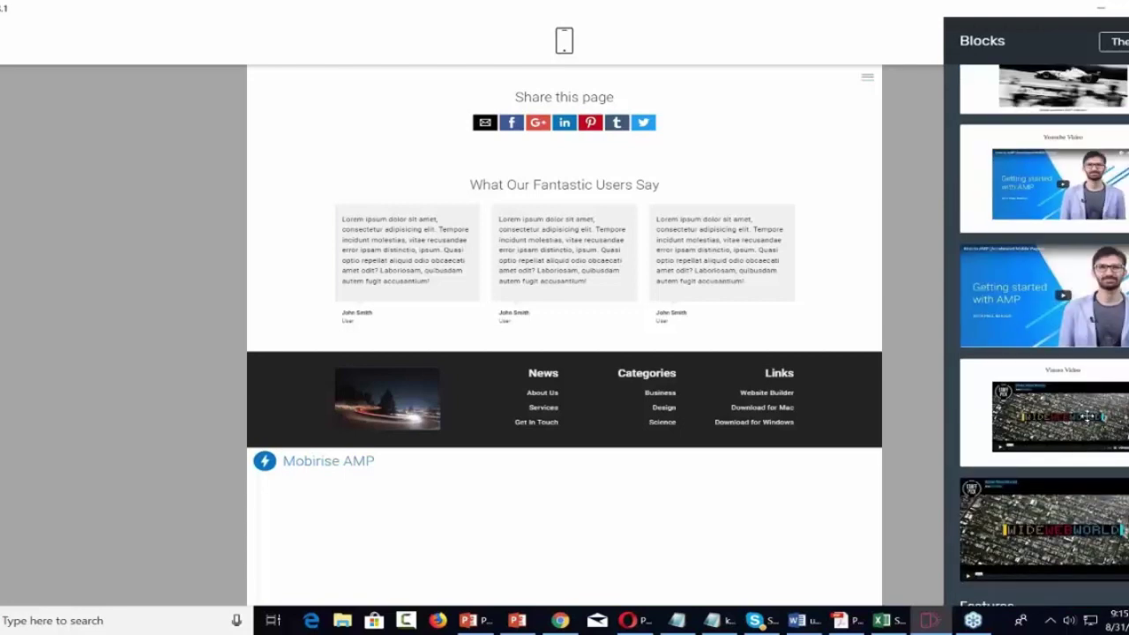
mouse_move(1062, 414)
left_mouse_down()
mouse_move(525, 228)
mouse_move(474, 167)
left_mouse_up()
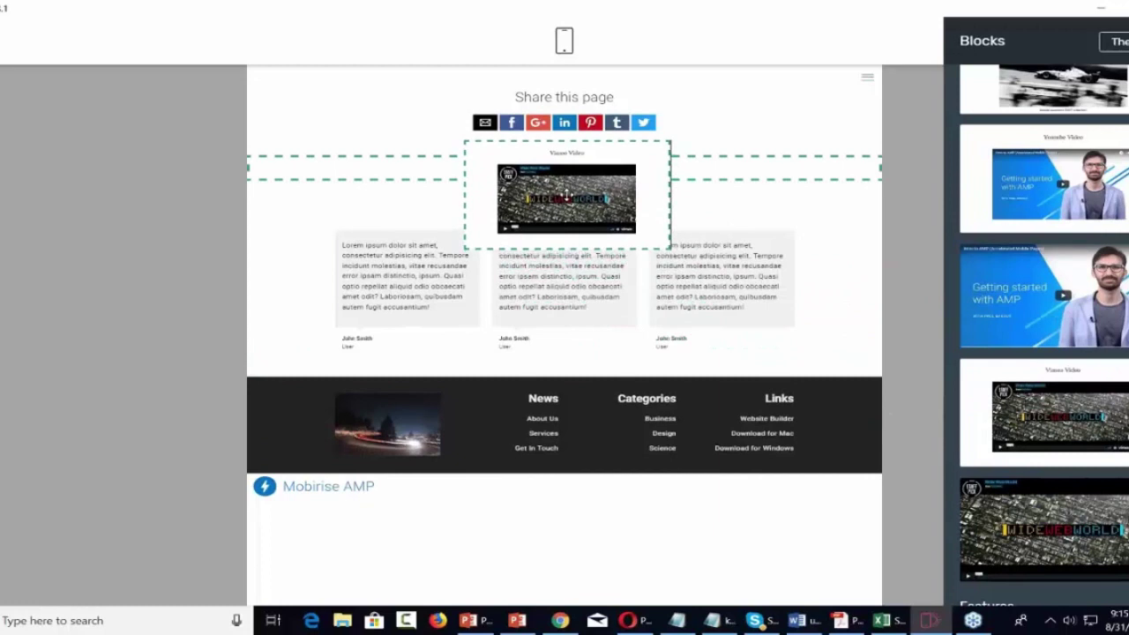
left_click_drag(565, 196, 571, 104)
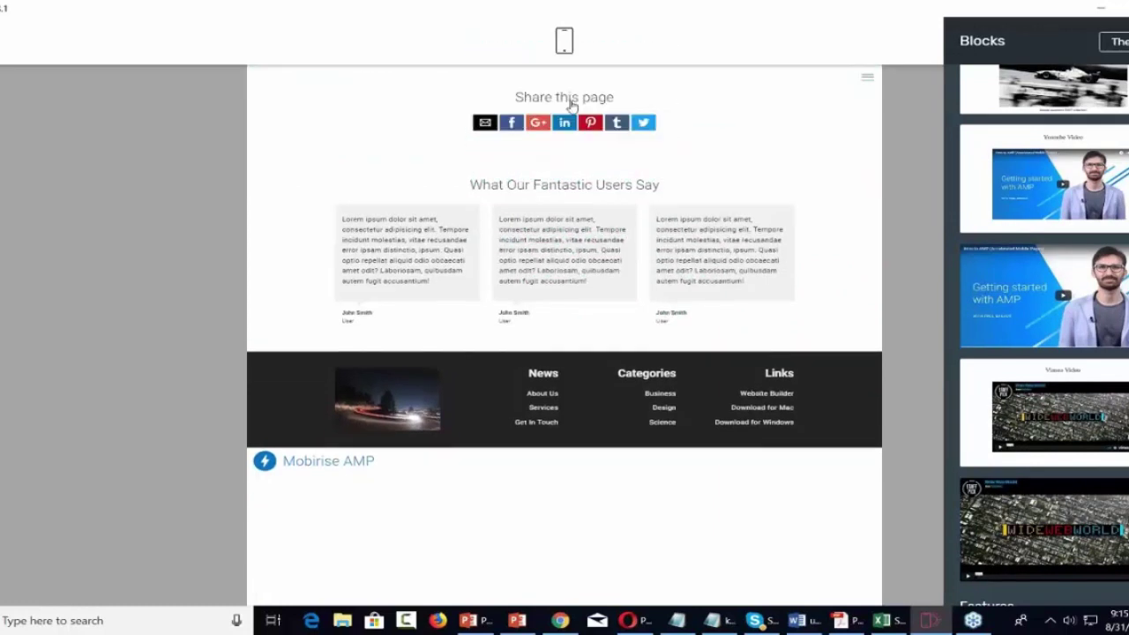
Scroll through the page to check the Vimeo video, then close the Blocks panel.
scroll(674, 314, "down", 1)
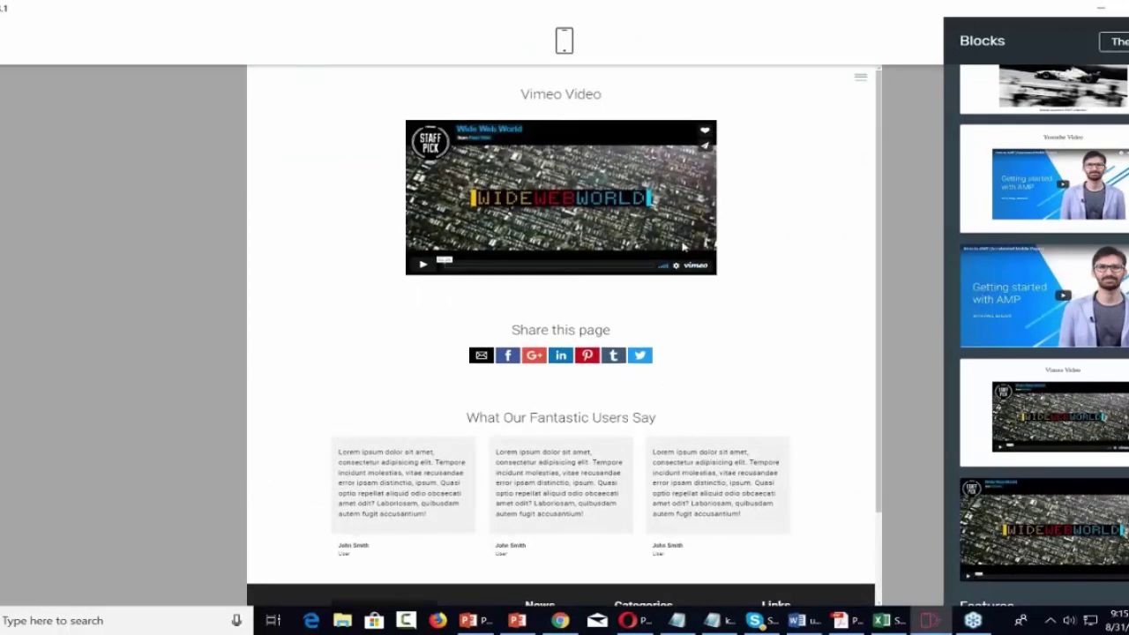
scroll(1041, 388, "down", 3)
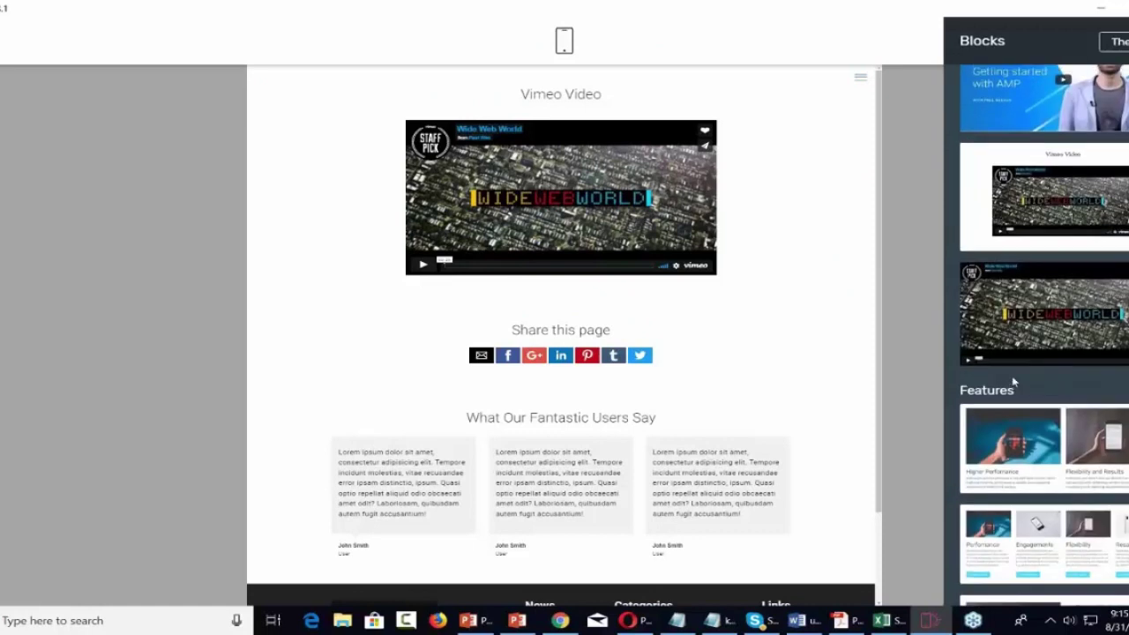
scroll(1041, 388, "up", 2)
scroll(1021, 434, "up", 2)
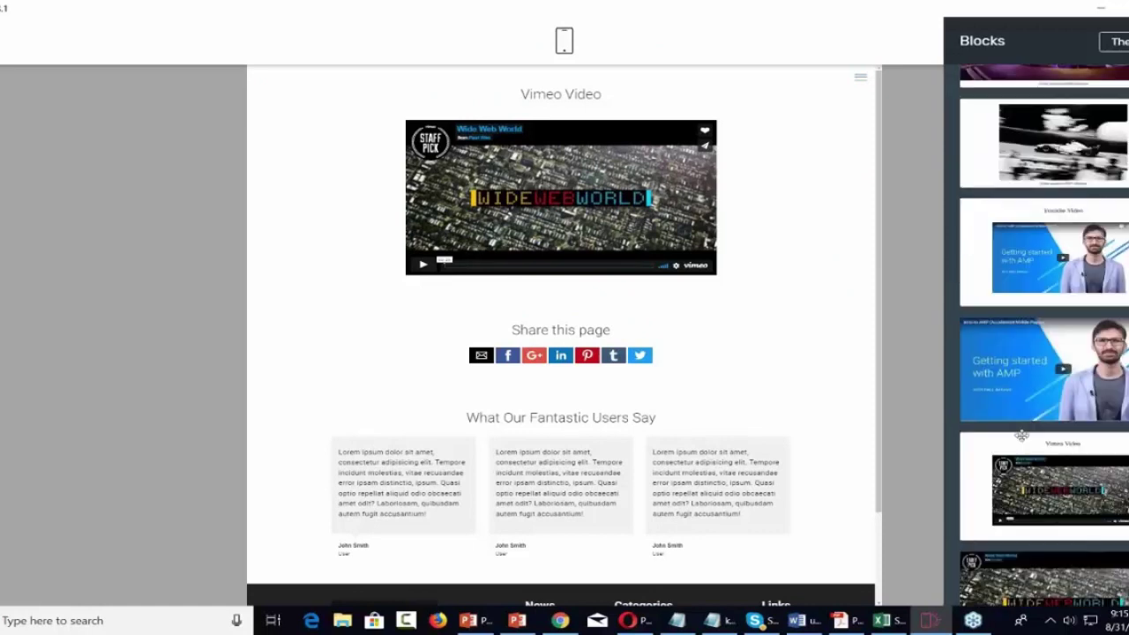
scroll(1020, 434, "up", 2)
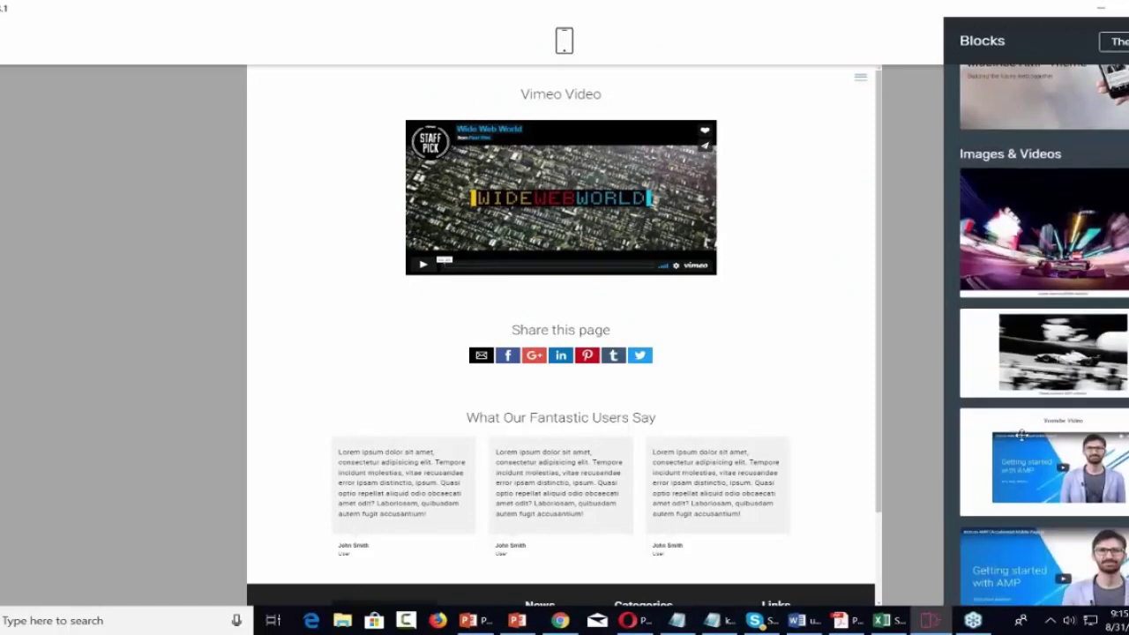
scroll(1021, 434, "up", 1)
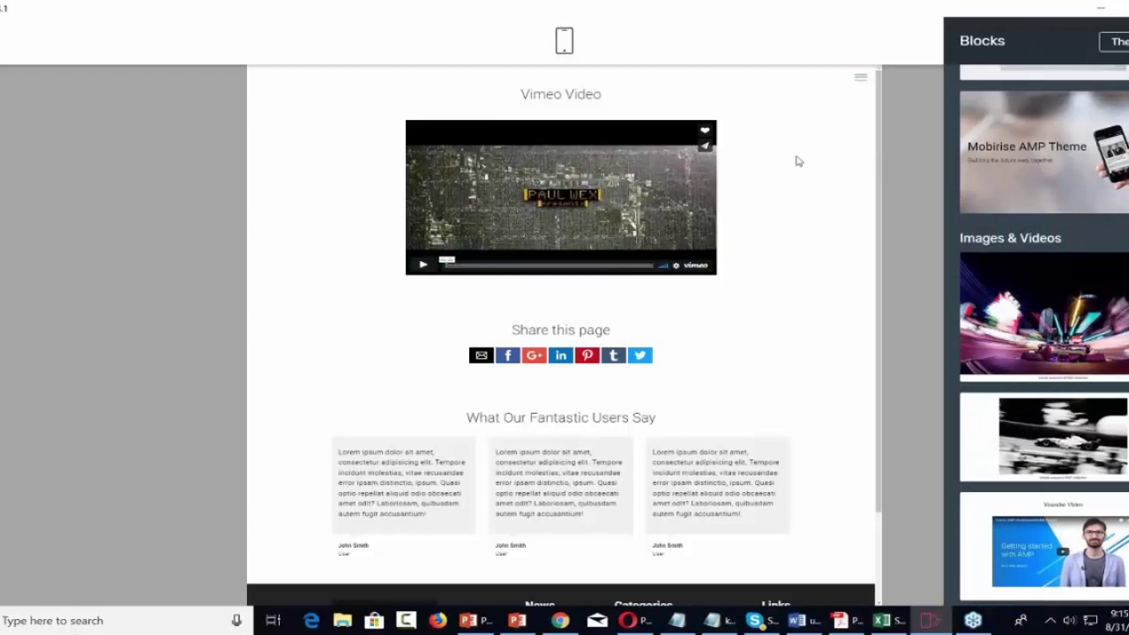
left_click(804, 201)
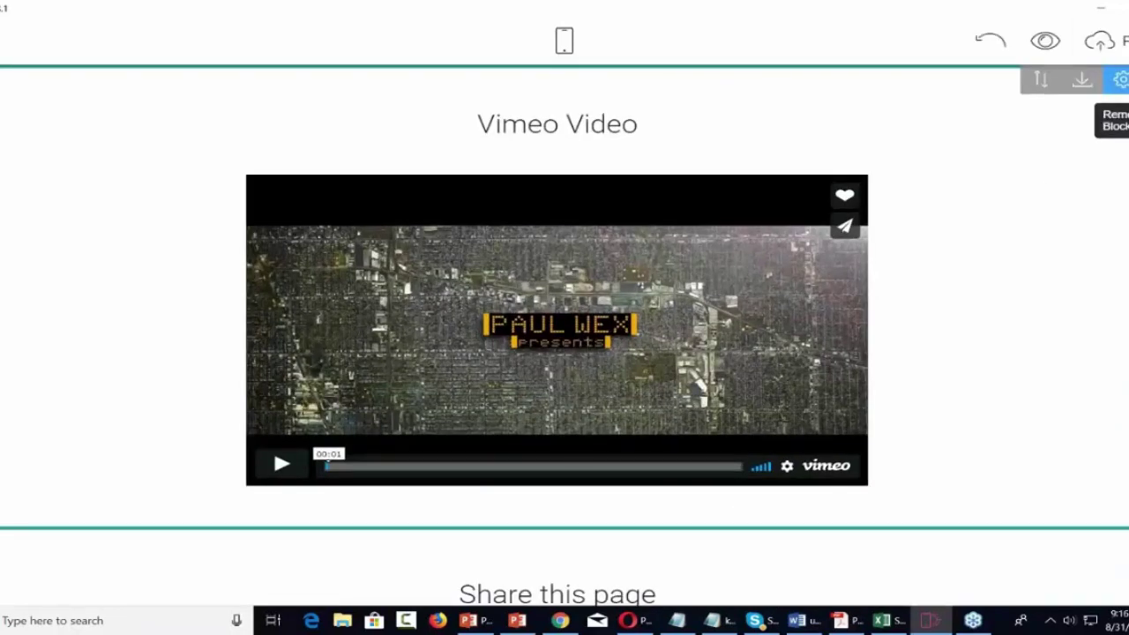
Replace the Vimeo Video block with a YouTube Video block at the page top.
left_click(1120, 80)
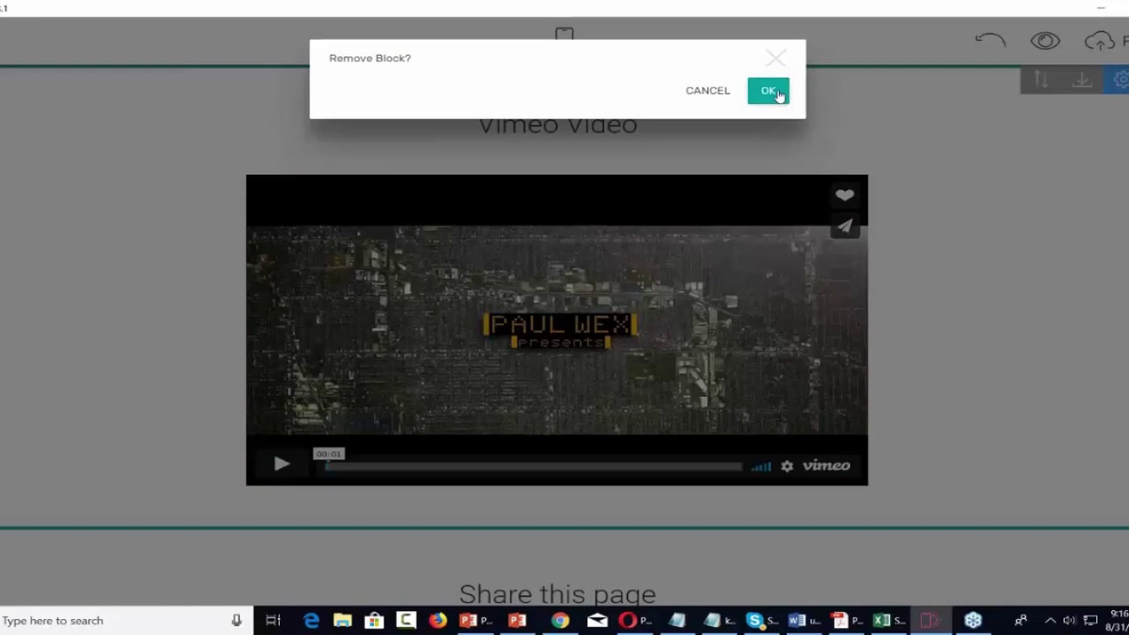
left_click(776, 94)
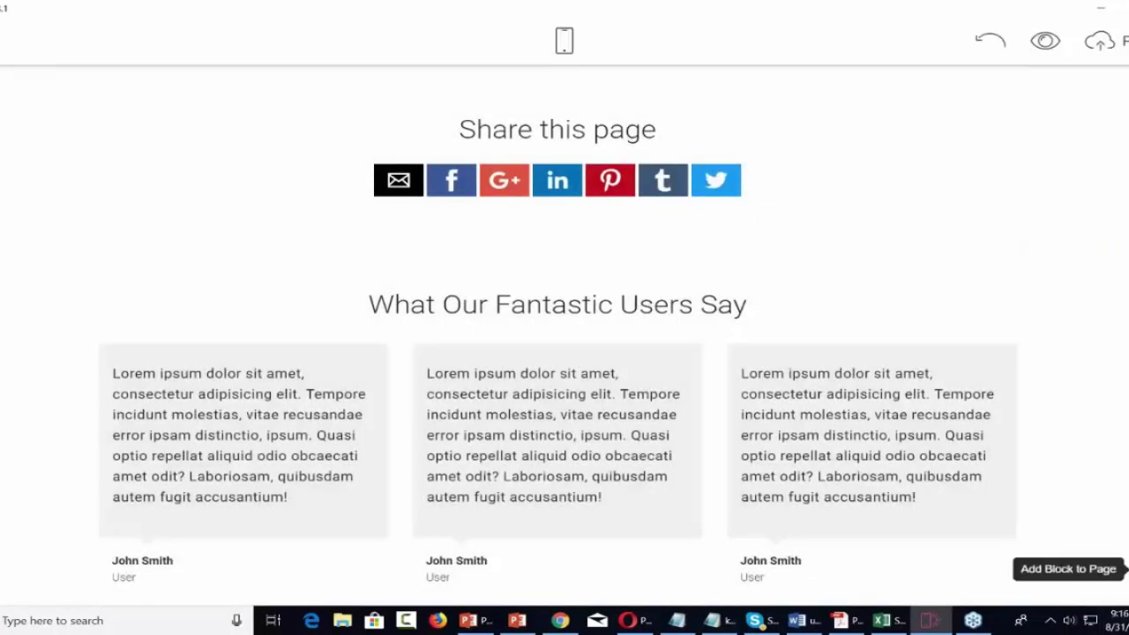
left_click(1094, 569)
scroll(991, 288, "down", 4)
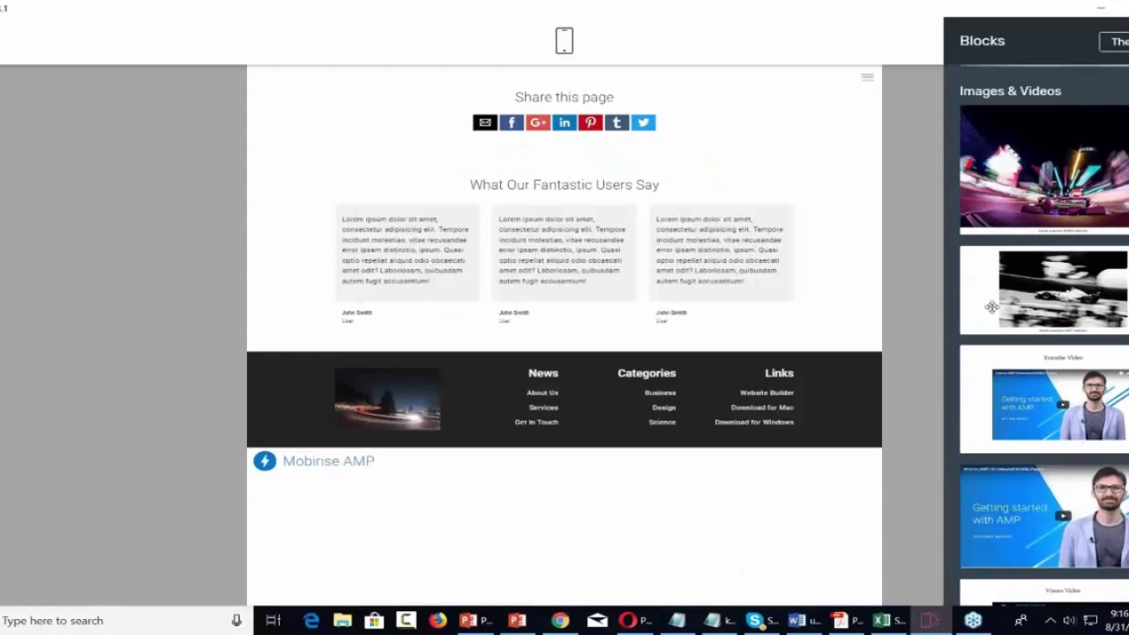
left_click_drag(1012, 368, 559, 102)
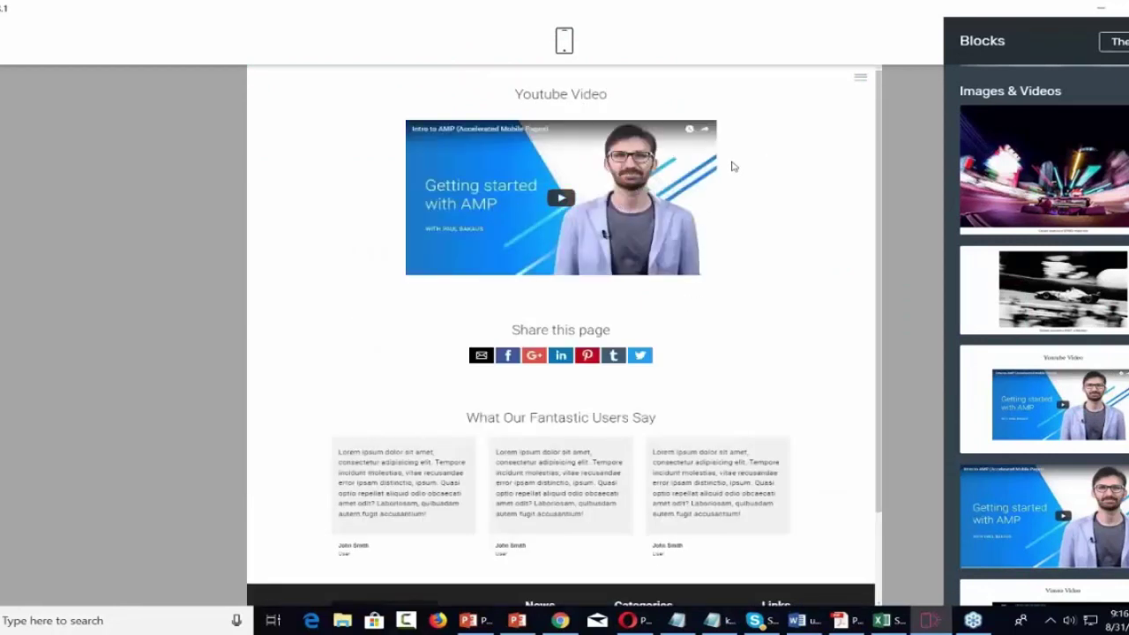
Open the YouTube Video block's settings and bring up Chrome's taskbar jump list.
left_click(794, 139)
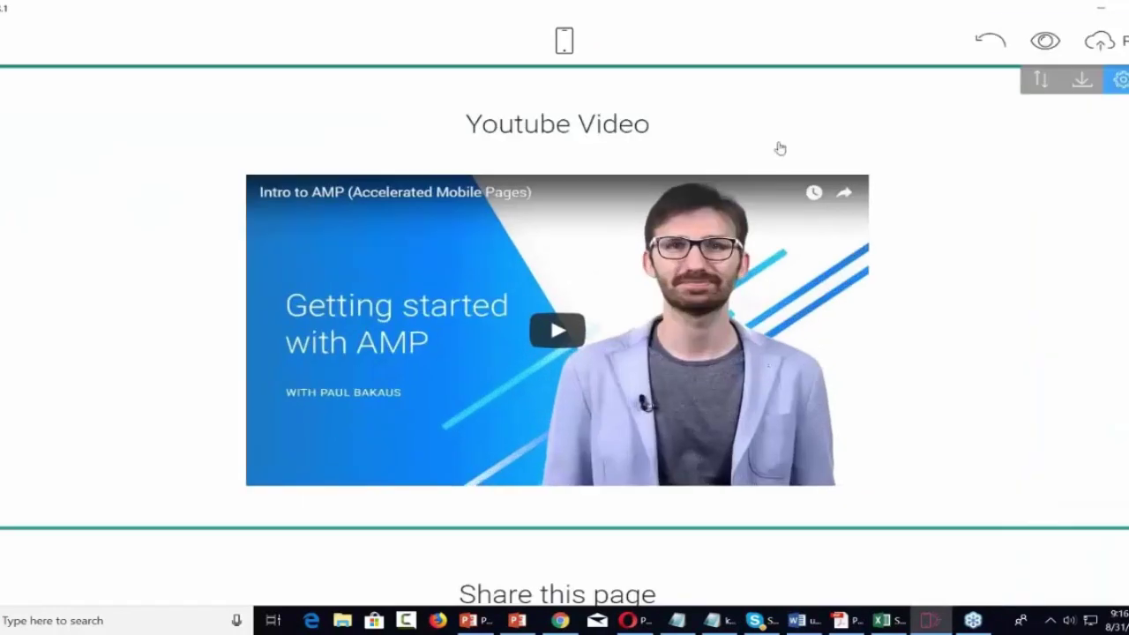
left_click(1120, 81)
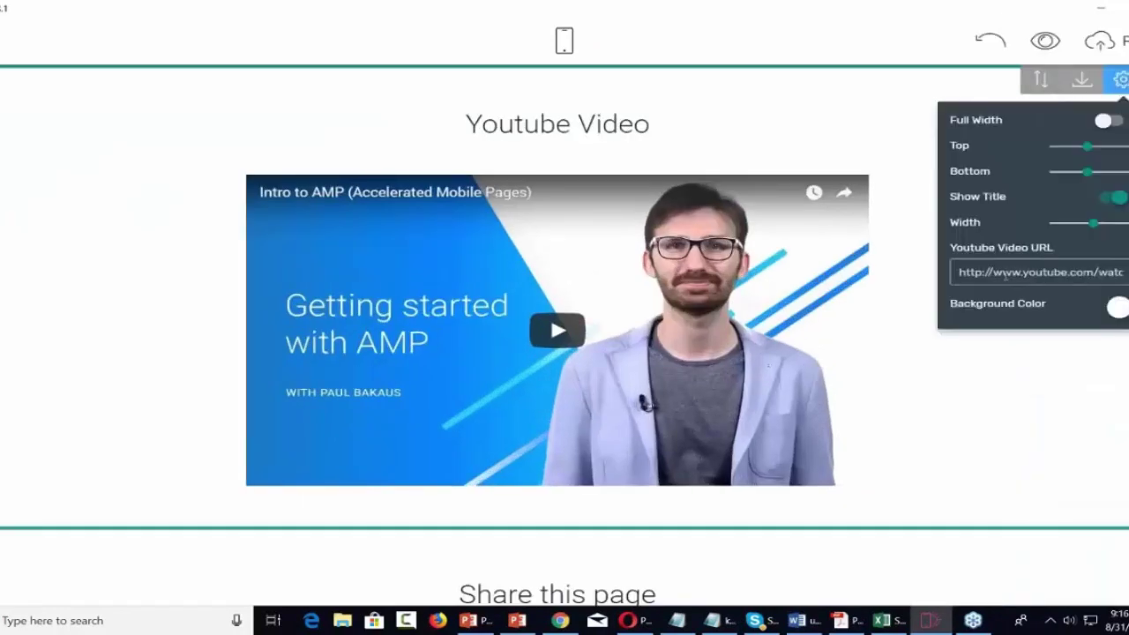
right_click(563, 621)
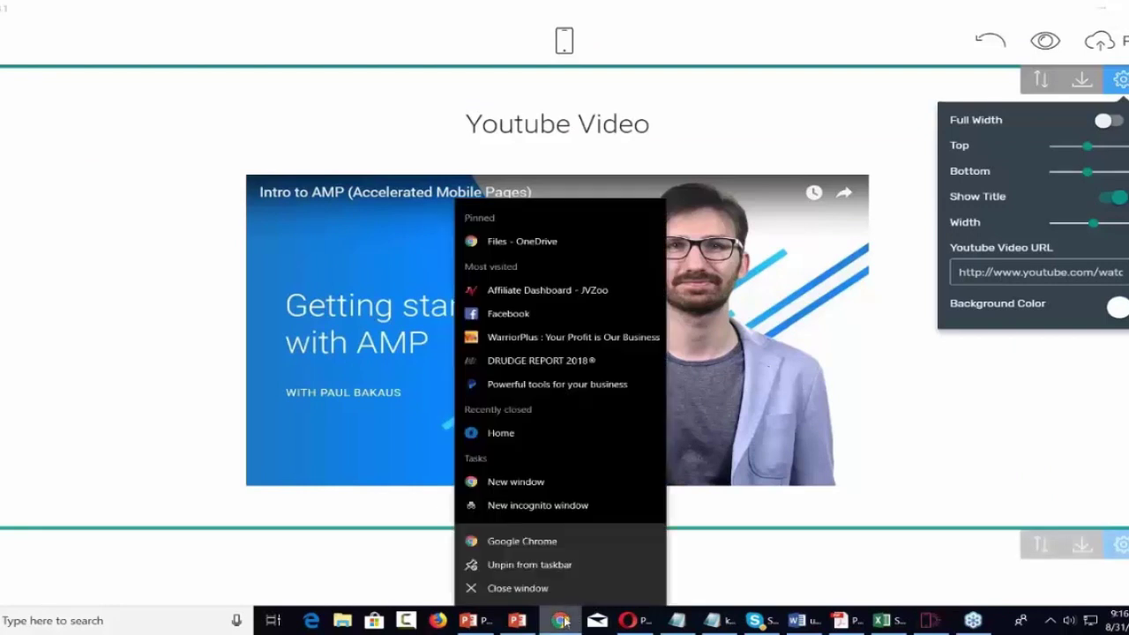
In a new incognito window, search YouTube for 'internet marketing'.
left_click(545, 507)
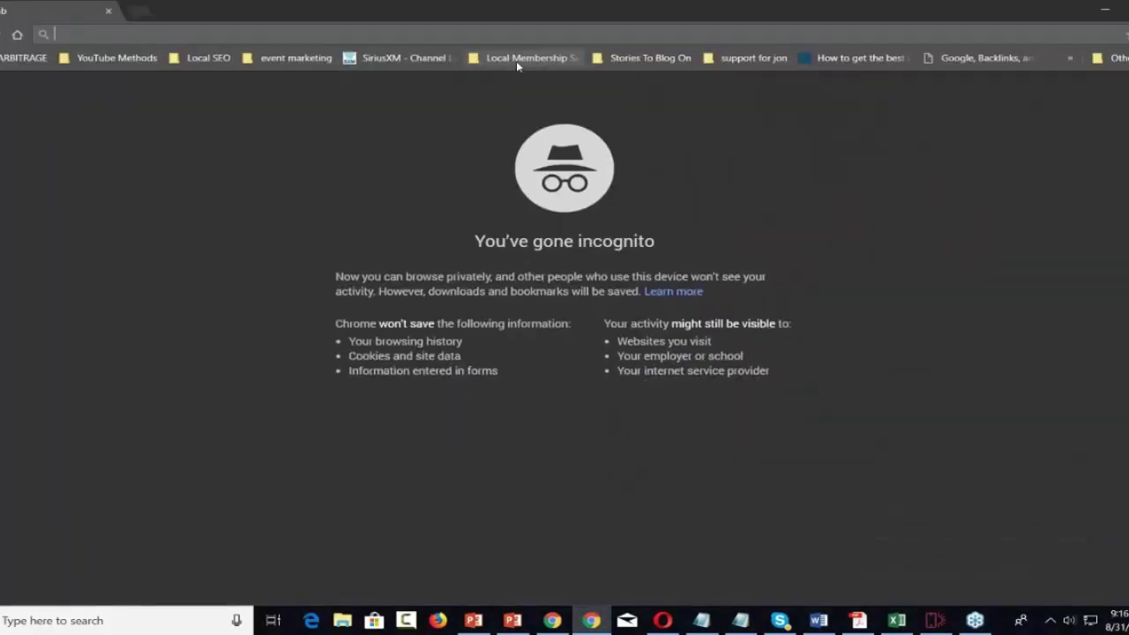
type("youtube.com")
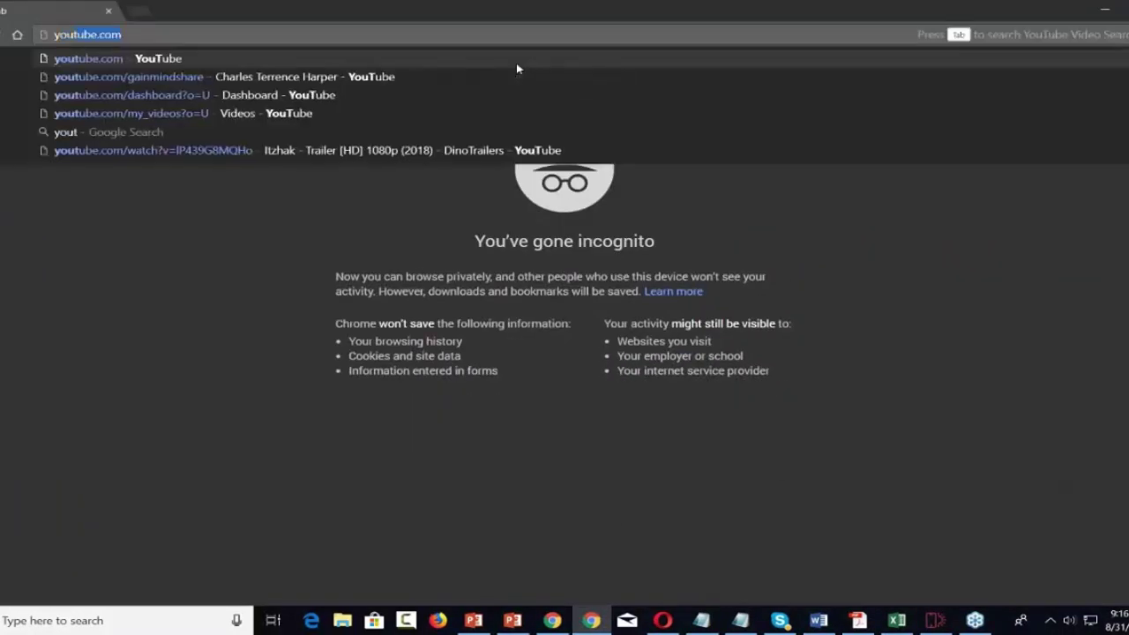
key("Right")
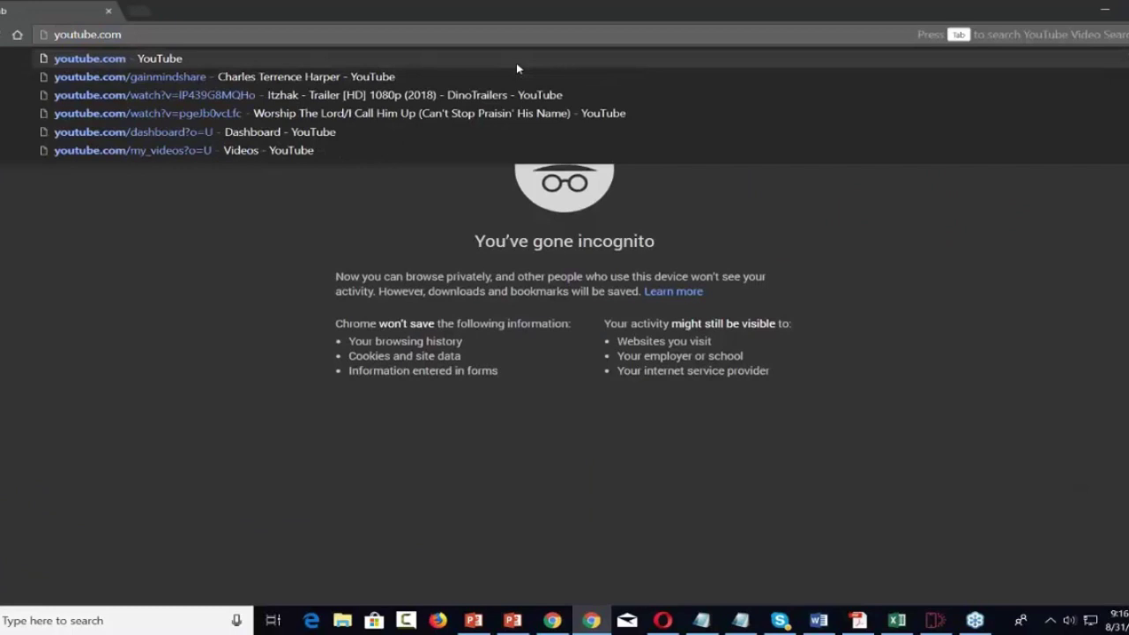
key("Tab")
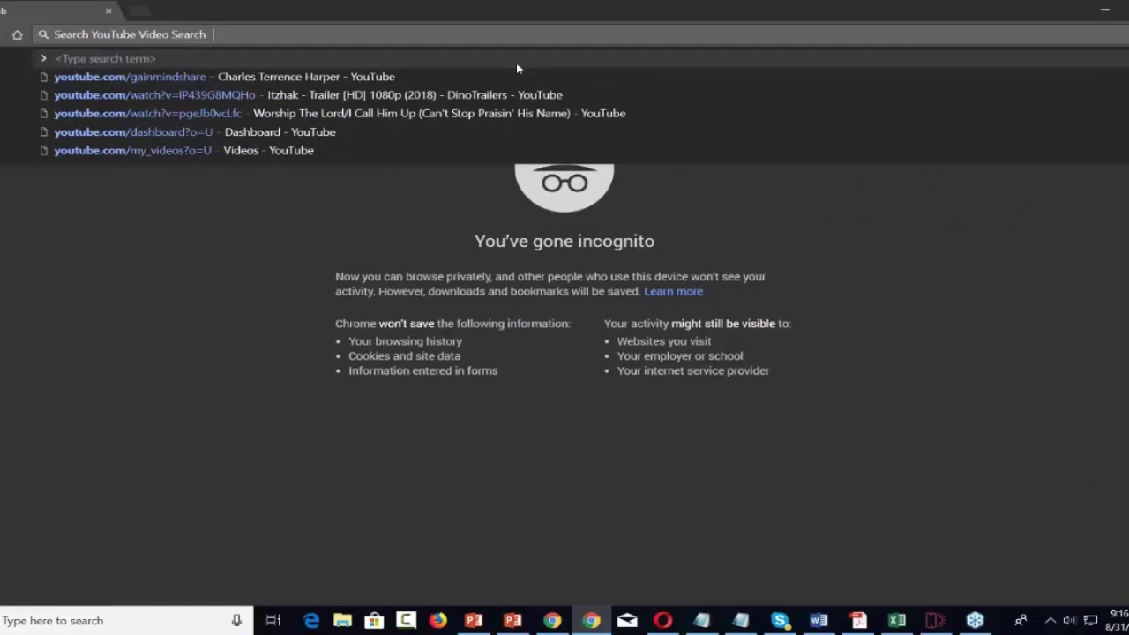
type("i")
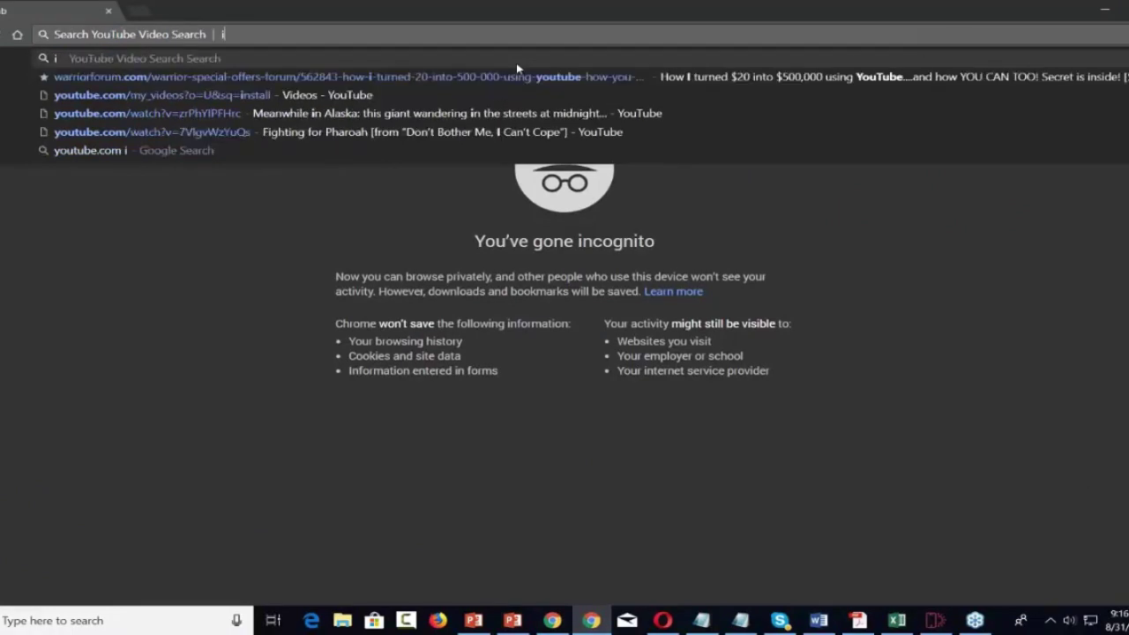
type("nternet marketing")
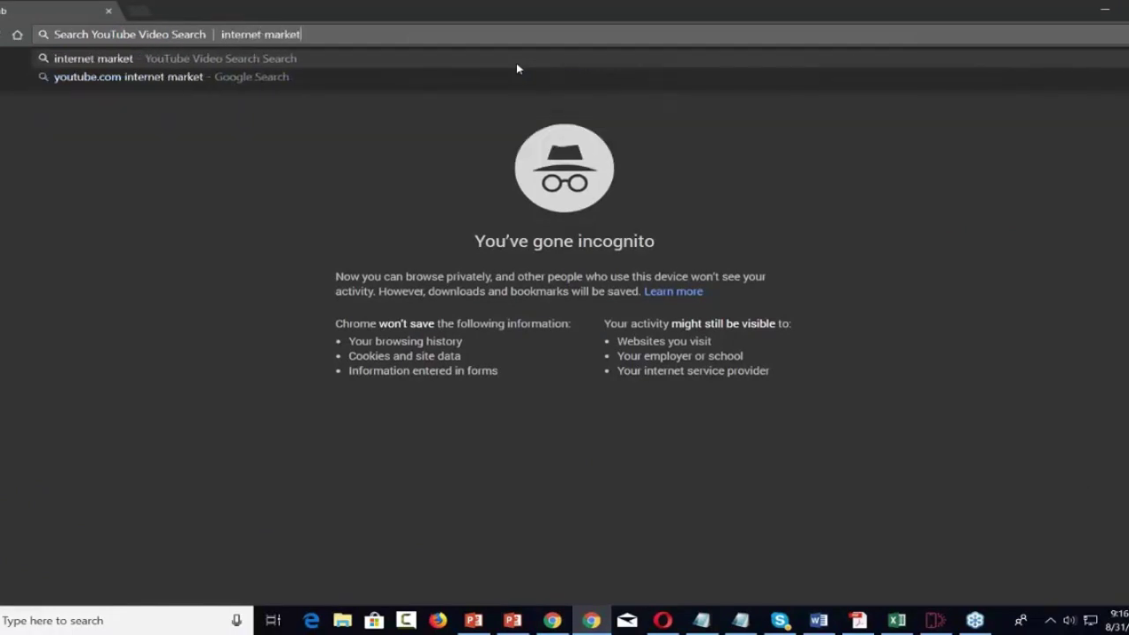
key("Return")
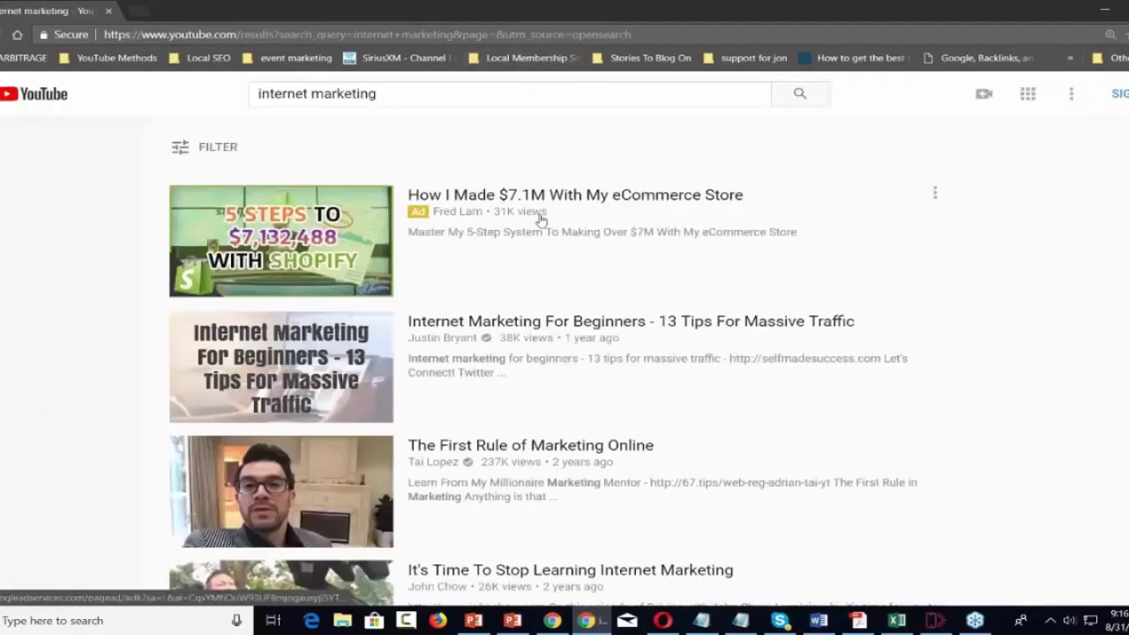
Copy the link of the Internet Marketing For Beginners video and minimize the browser.
right_click(528, 322)
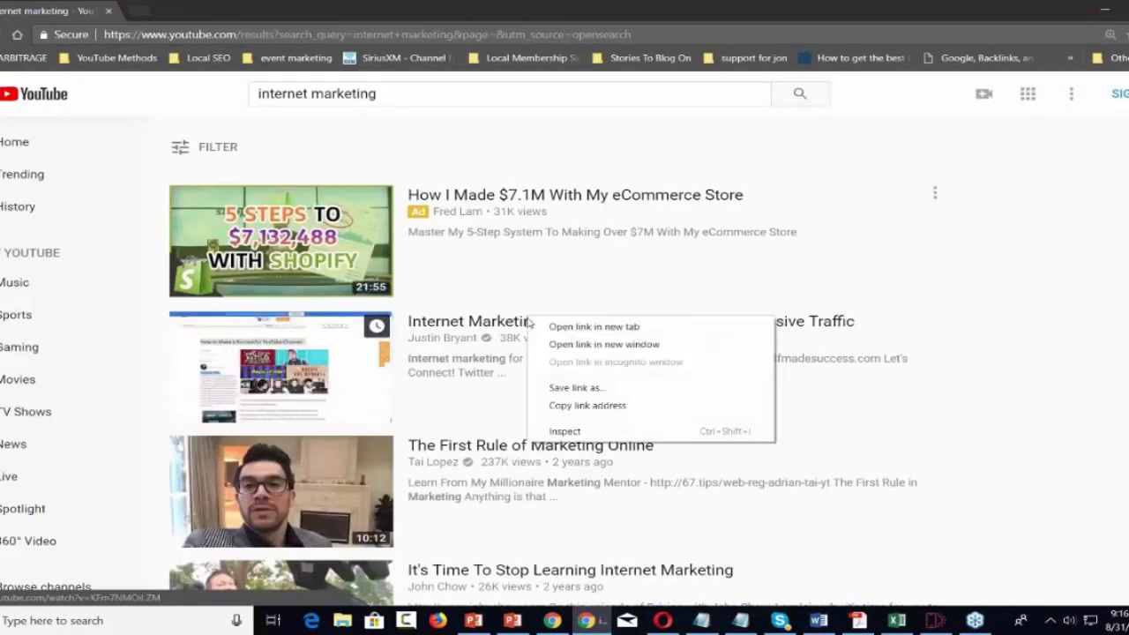
left_click(562, 406)
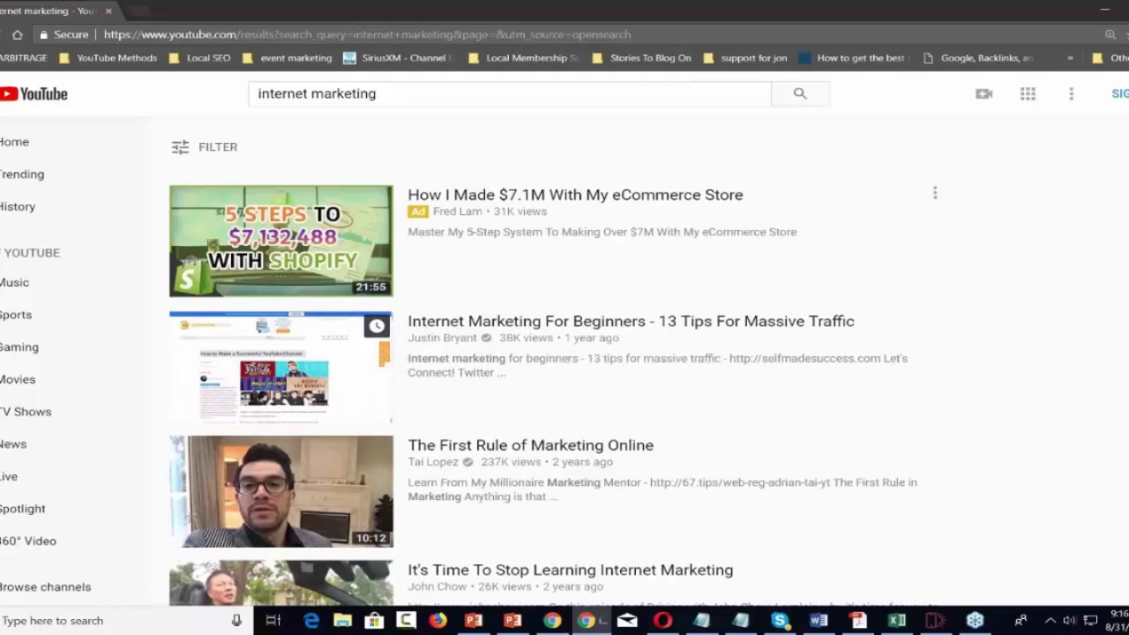
left_click(1102, 6)
Replace the Youtube Video URL with the copied Internet Marketing For Beginners link.
left_click(1017, 272)
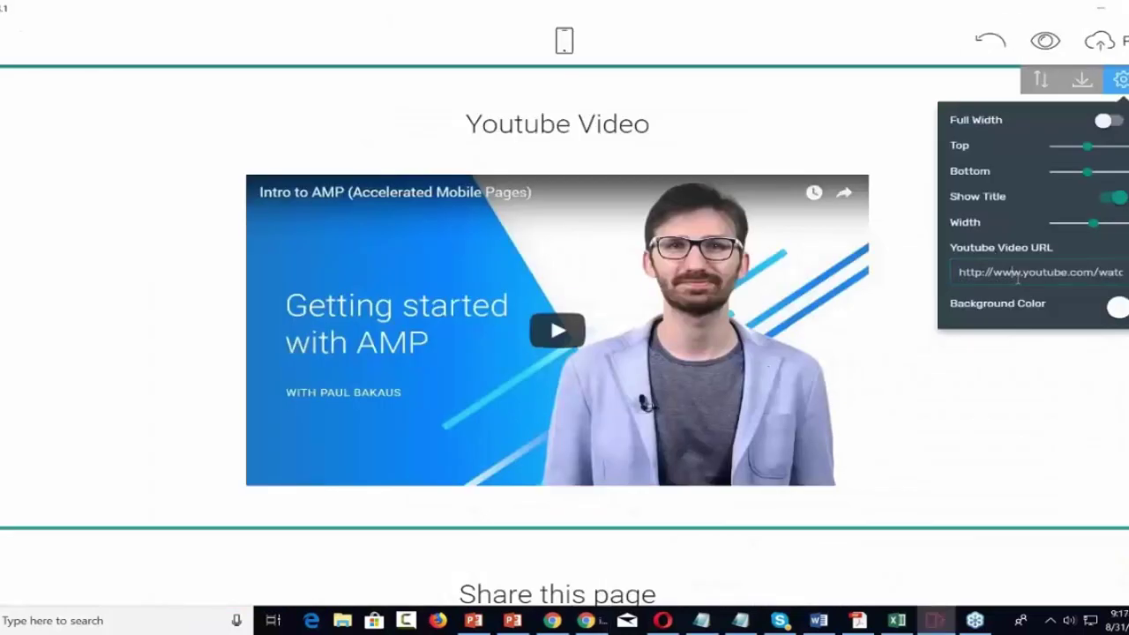
key("ctrl+a")
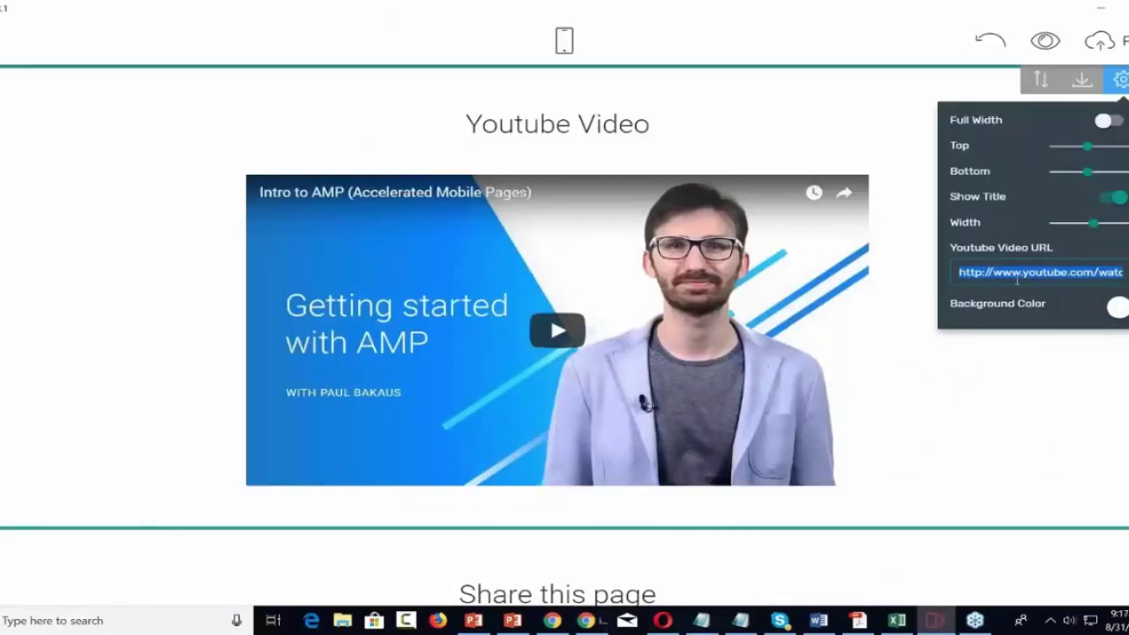
key("ctrl+v")
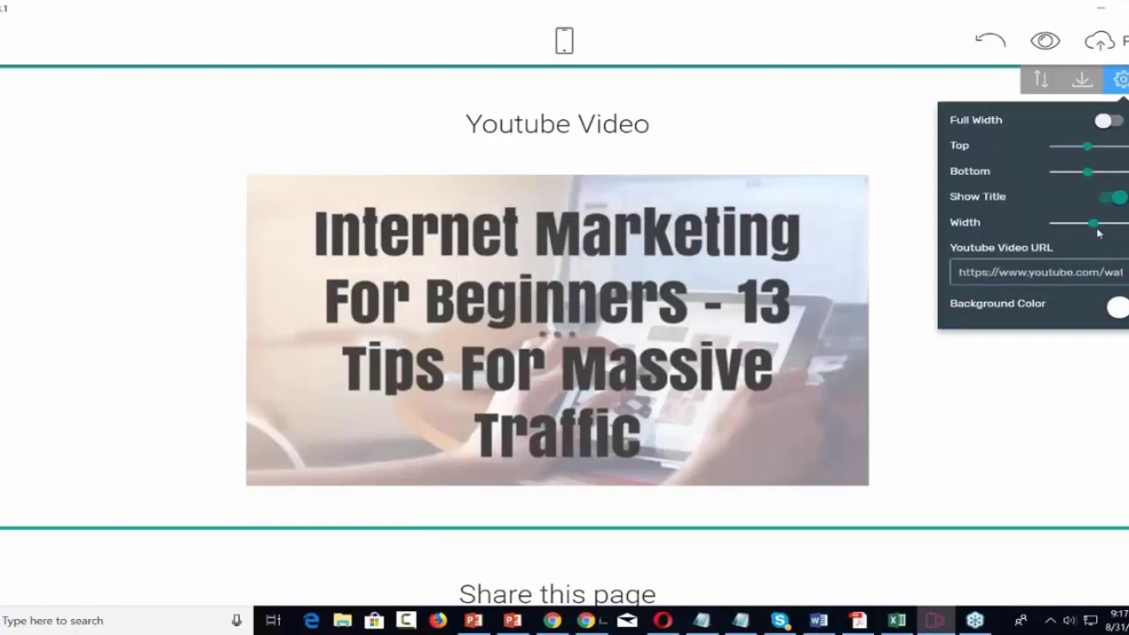
Widen the embedded video and set the section background to light cyan.
left_click_drag(1096, 222, 1117, 222)
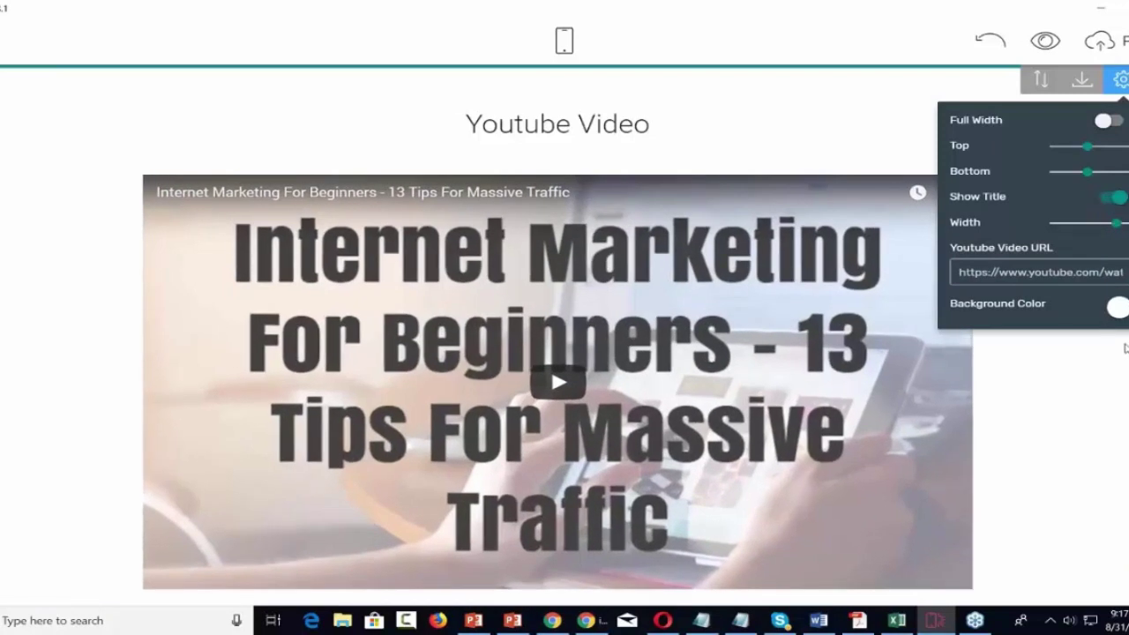
left_click(1119, 309)
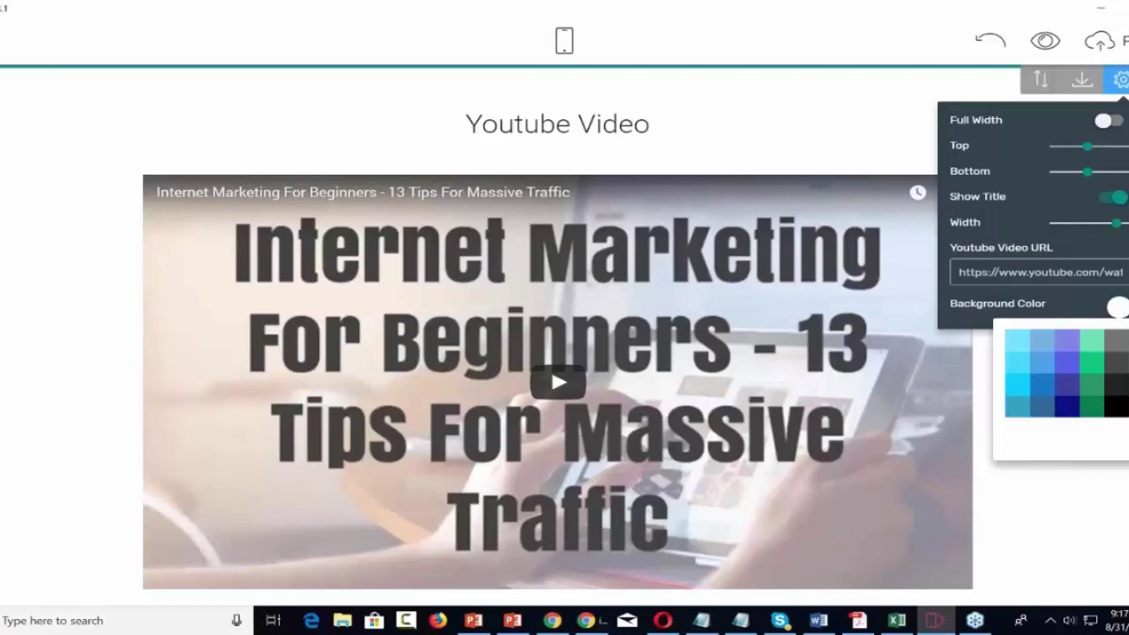
left_click(1018, 342)
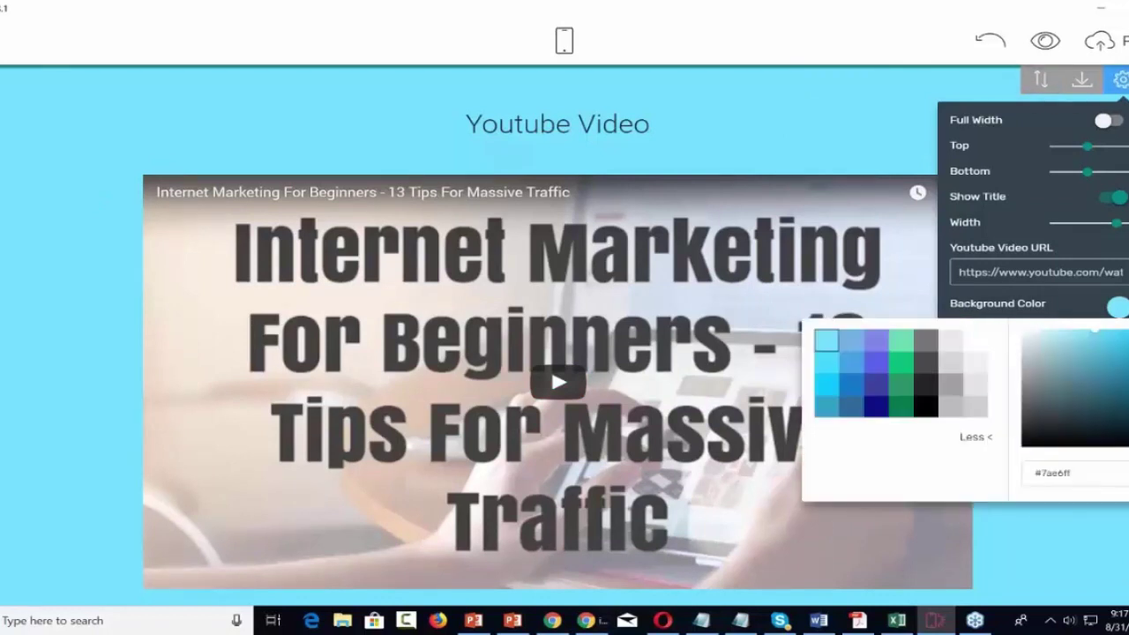
left_click(1054, 218)
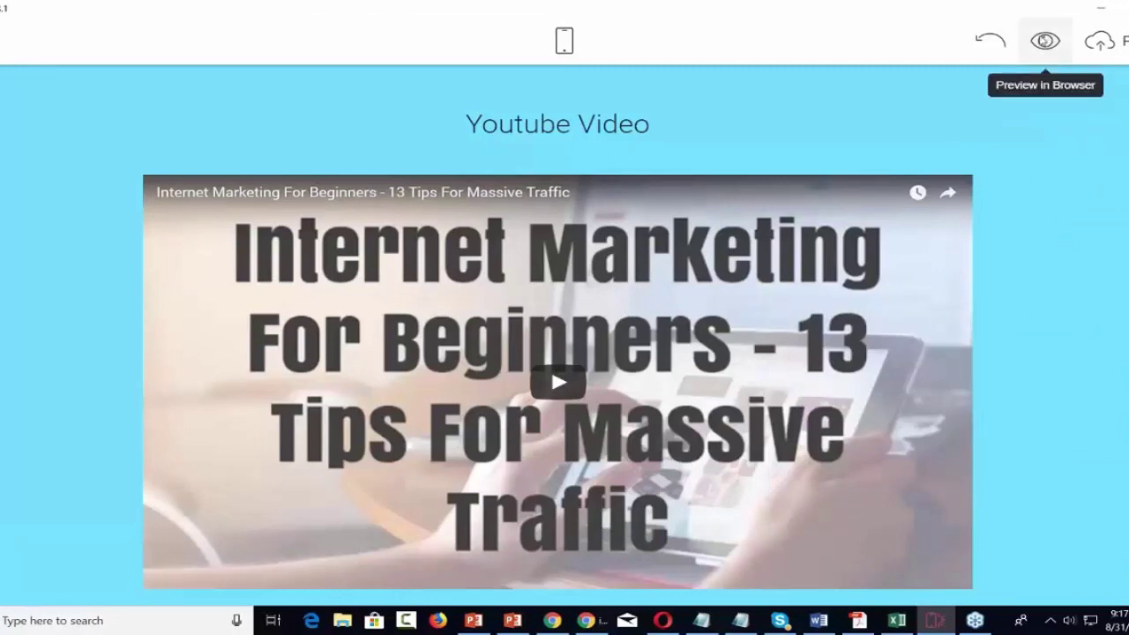
Preview the Check Out Our Videos page in Chrome, scroll through it, then return to Mobirise.
left_click(1045, 40)
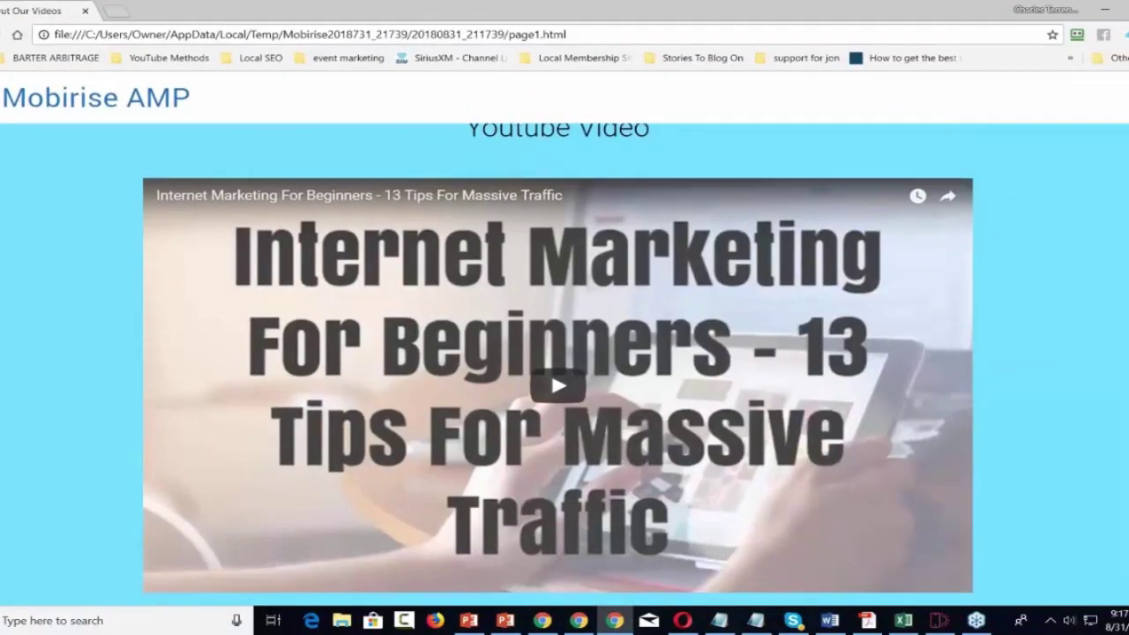
scroll(564, 364, "down", 1)
scroll(565, 364, "up", 1)
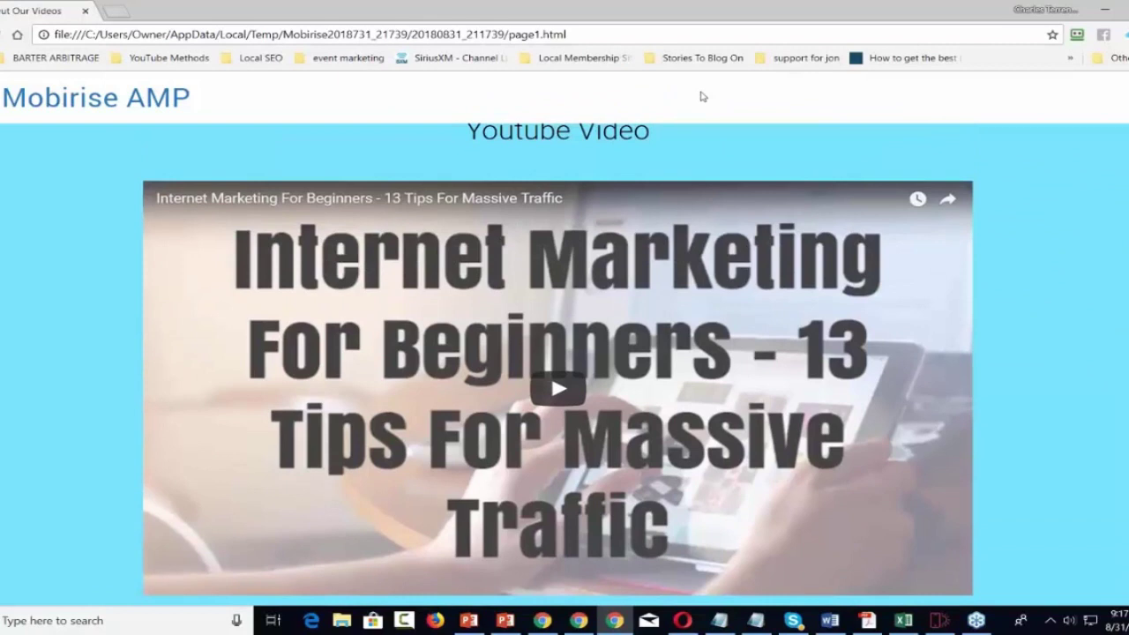
left_click(1109, 11)
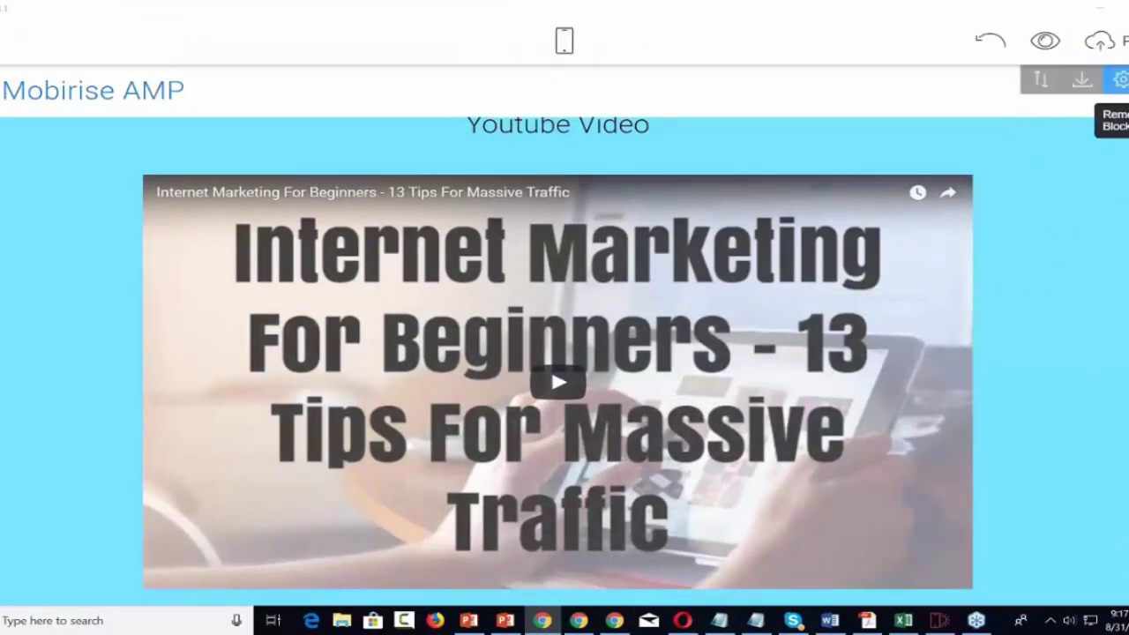
Try the menu block's Logo Height and Show Logo settings, then delete the AMP menu block.
left_click(1122, 80)
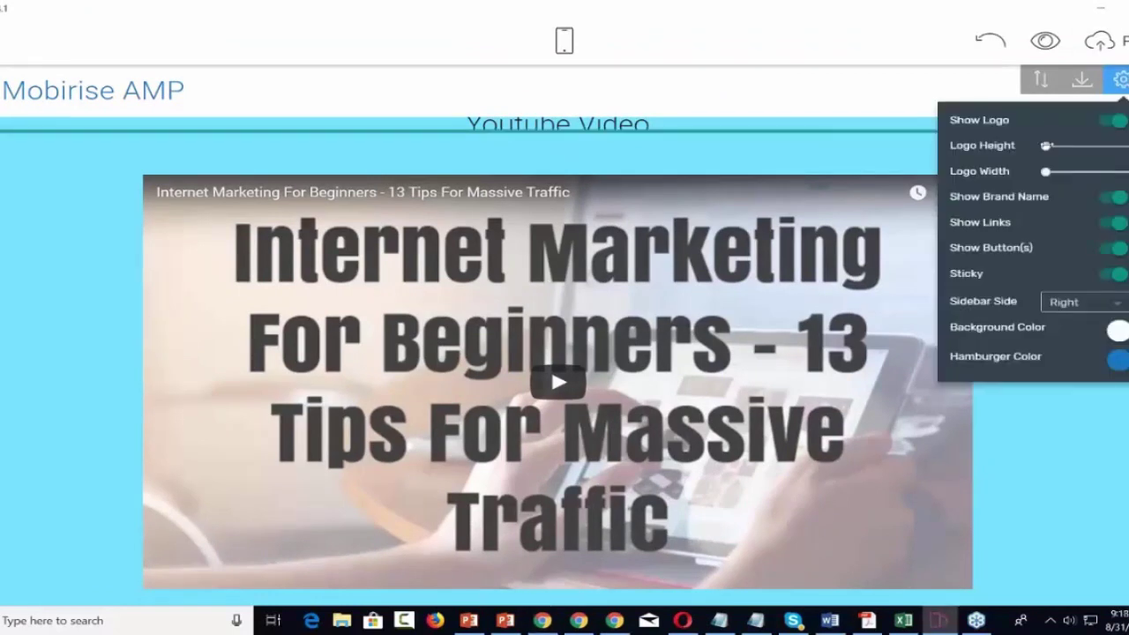
left_click_drag(1046, 145, 1024, 151)
left_click(1104, 124)
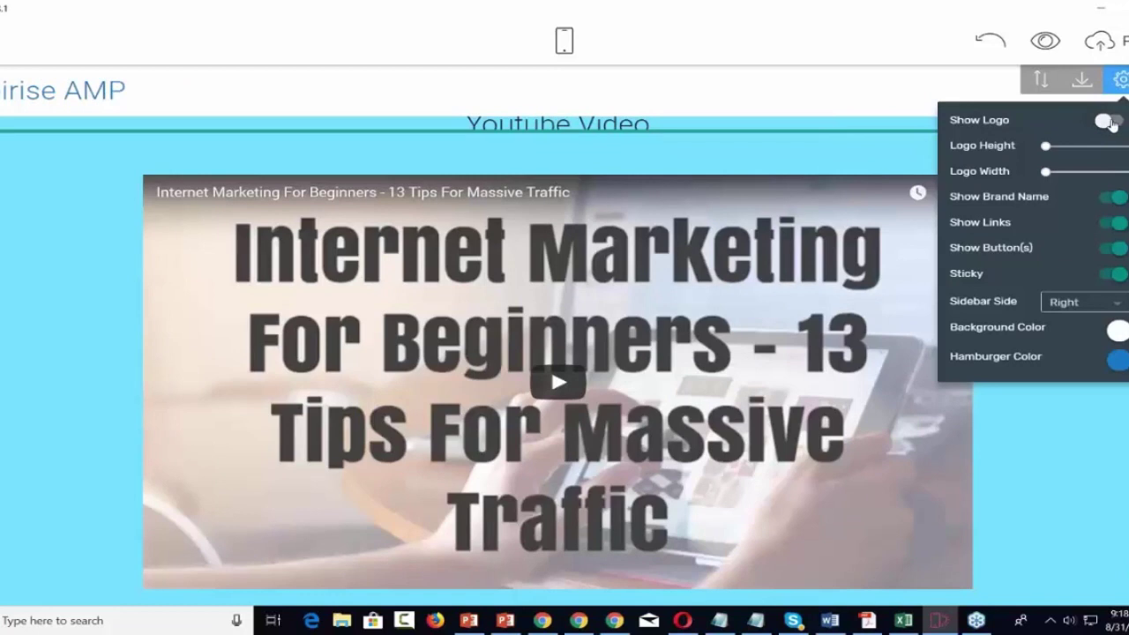
left_click(1118, 123)
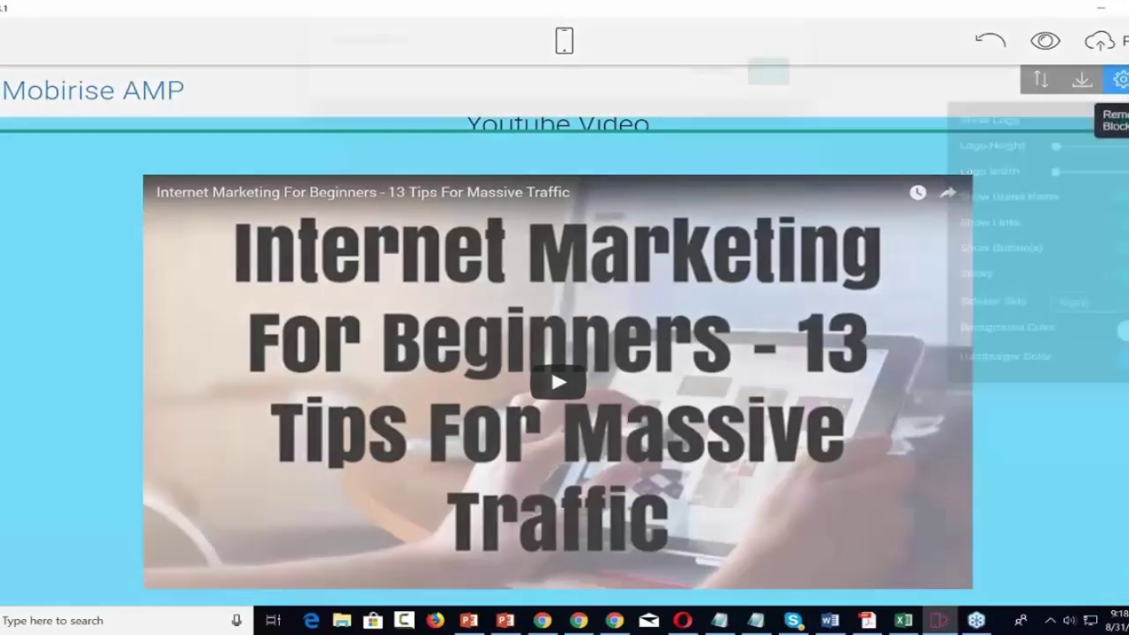
left_click(1125, 79)
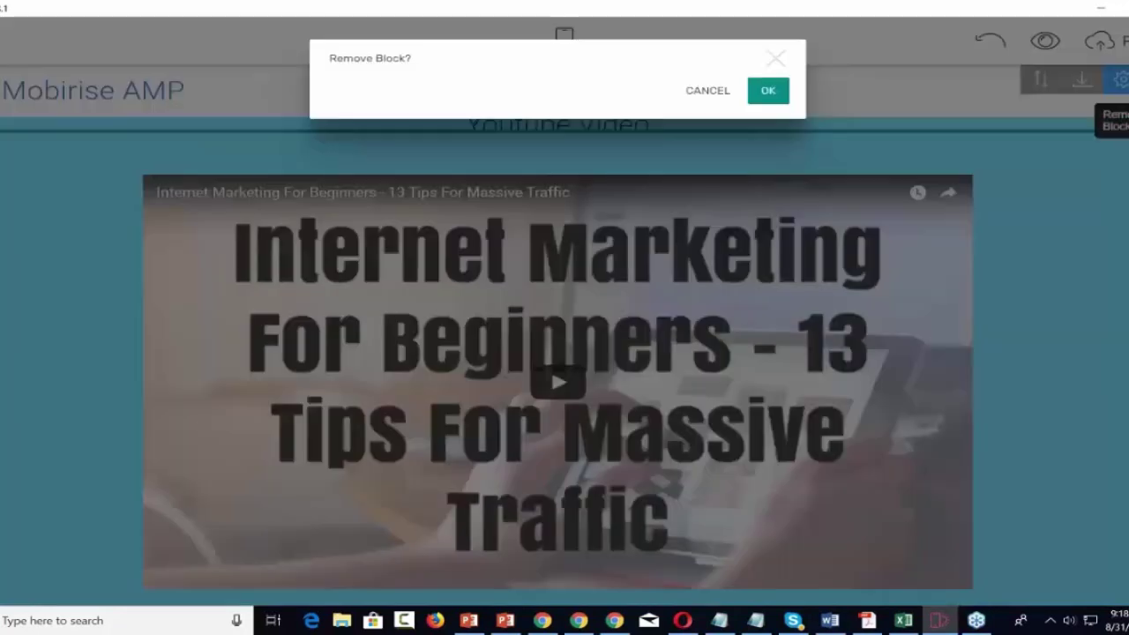
left_click(783, 101)
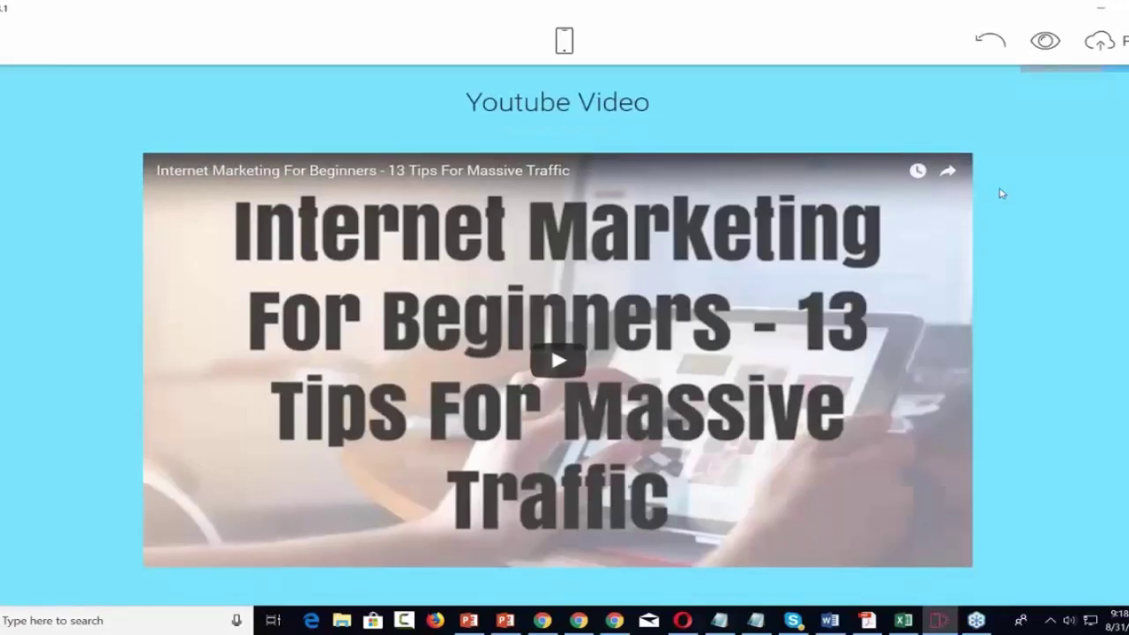
Add a Menu block to the page and reposition it.
scroll(1001, 192, "down", 9)
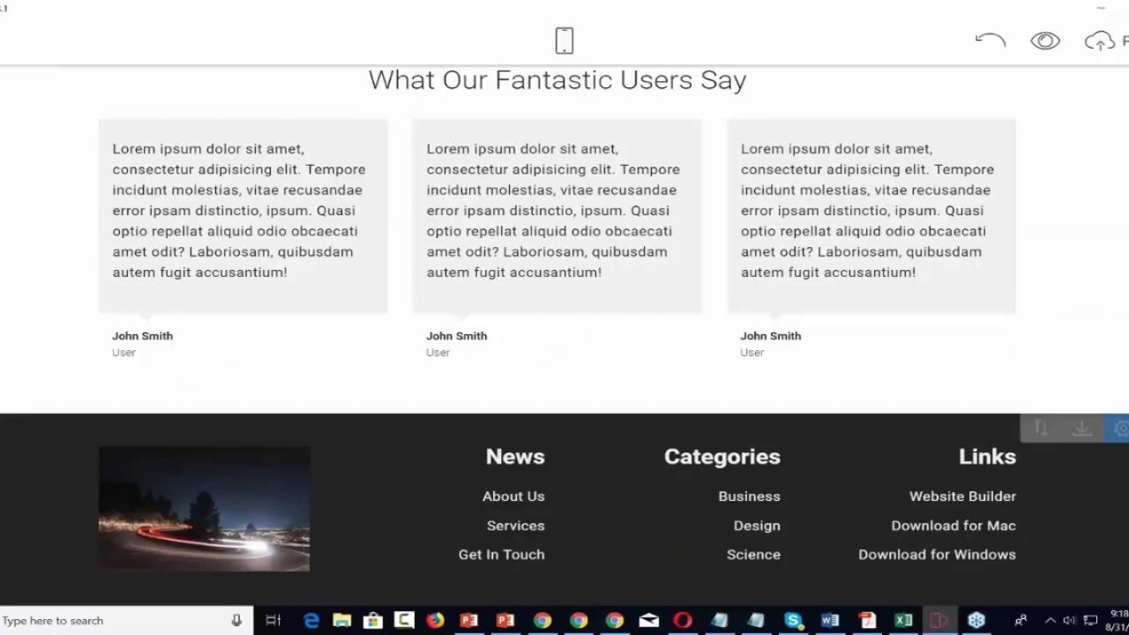
left_click(1101, 569)
scroll(1078, 390, "up", 5)
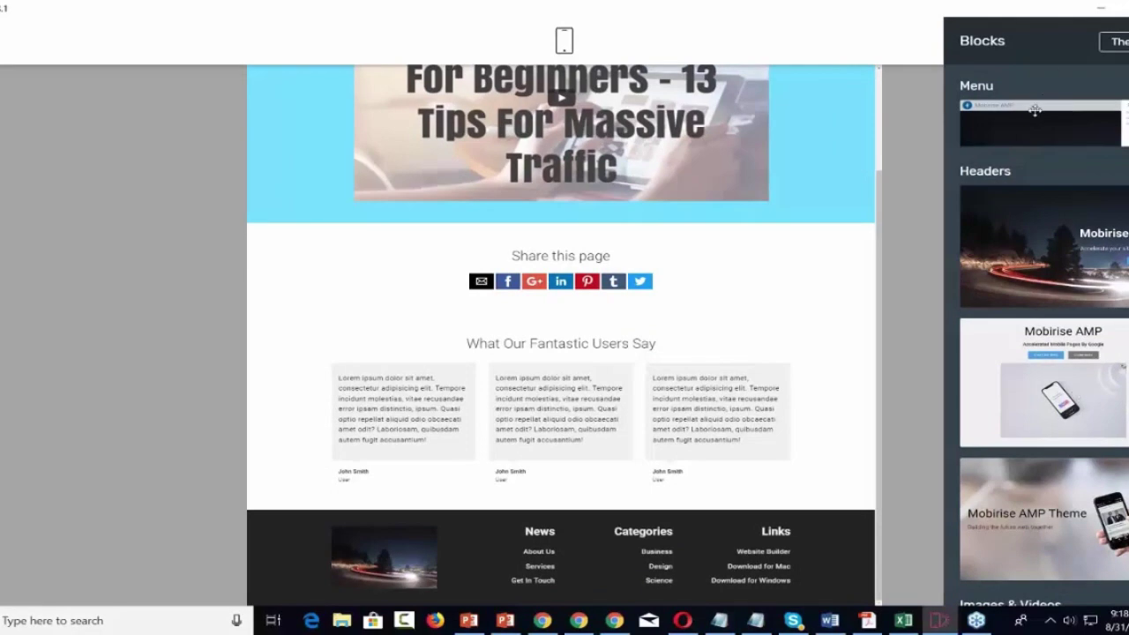
left_click_drag(1033, 114, 573, 585)
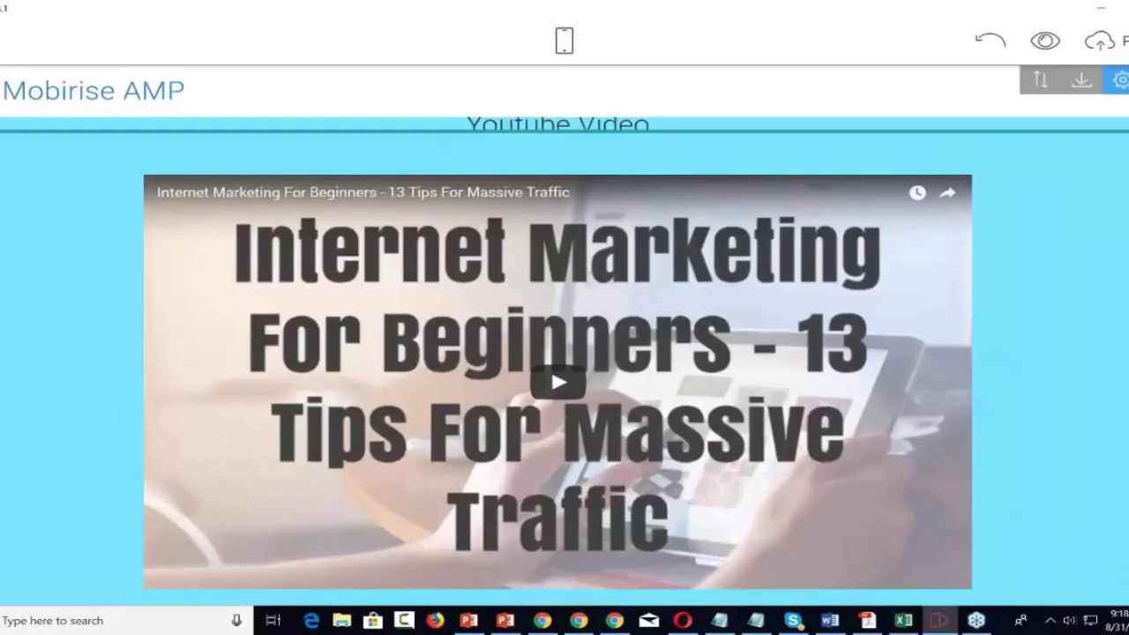
left_click_drag(1041, 82, 802, 584)
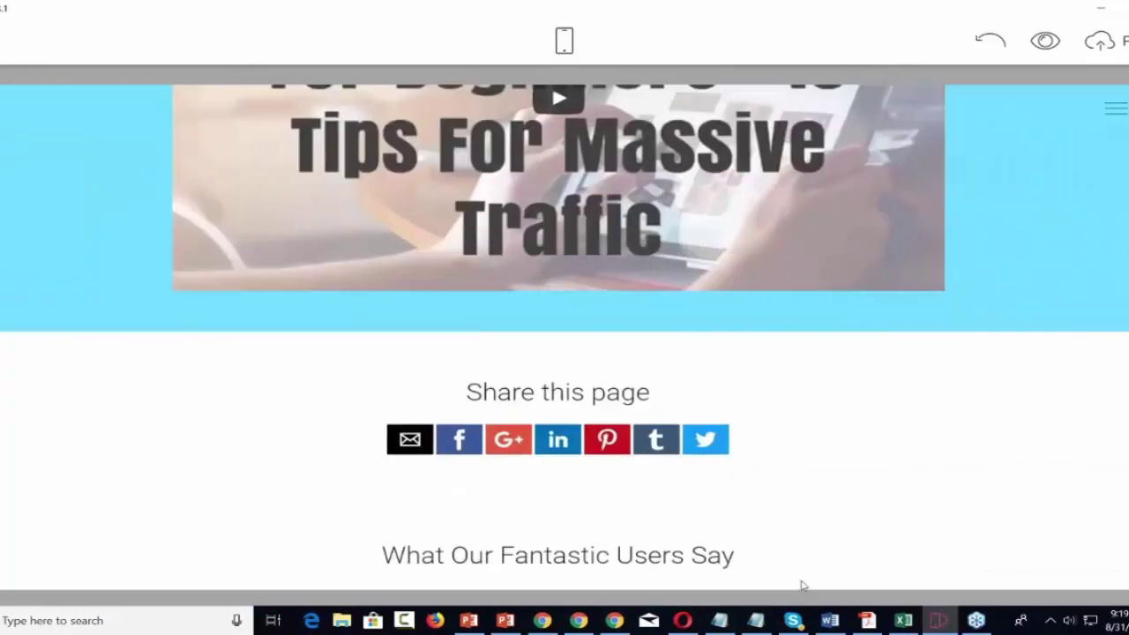
Delete the unwanted block below the News, Categories and Links footer.
scroll(766, 492, "down", 4)
scroll(765, 492, "down", 3)
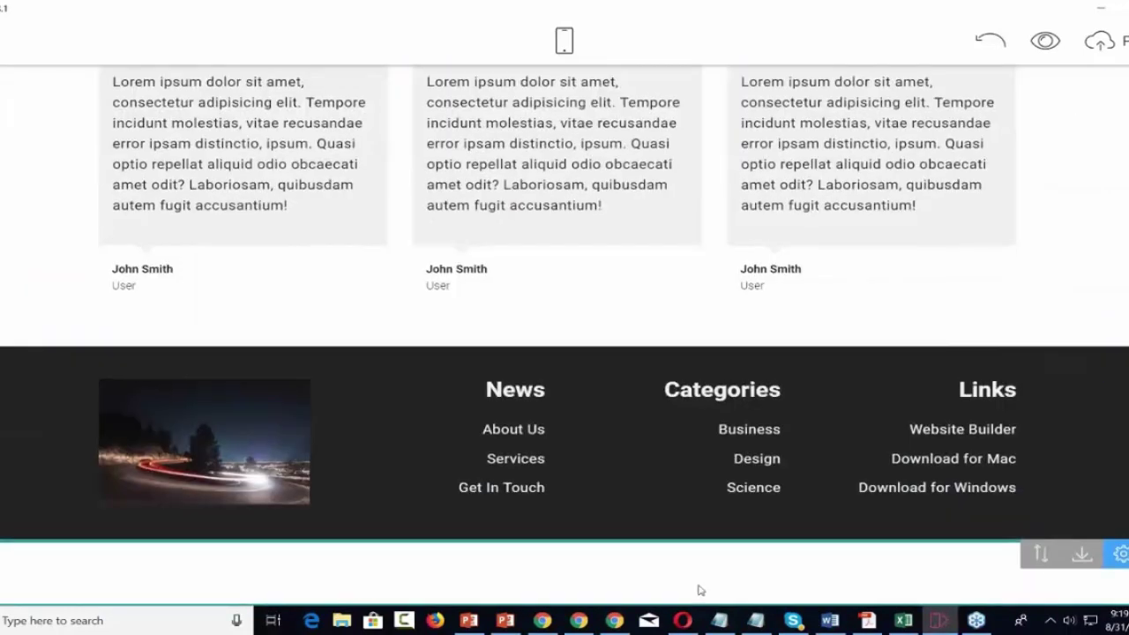
scroll(697, 589, "up", 10)
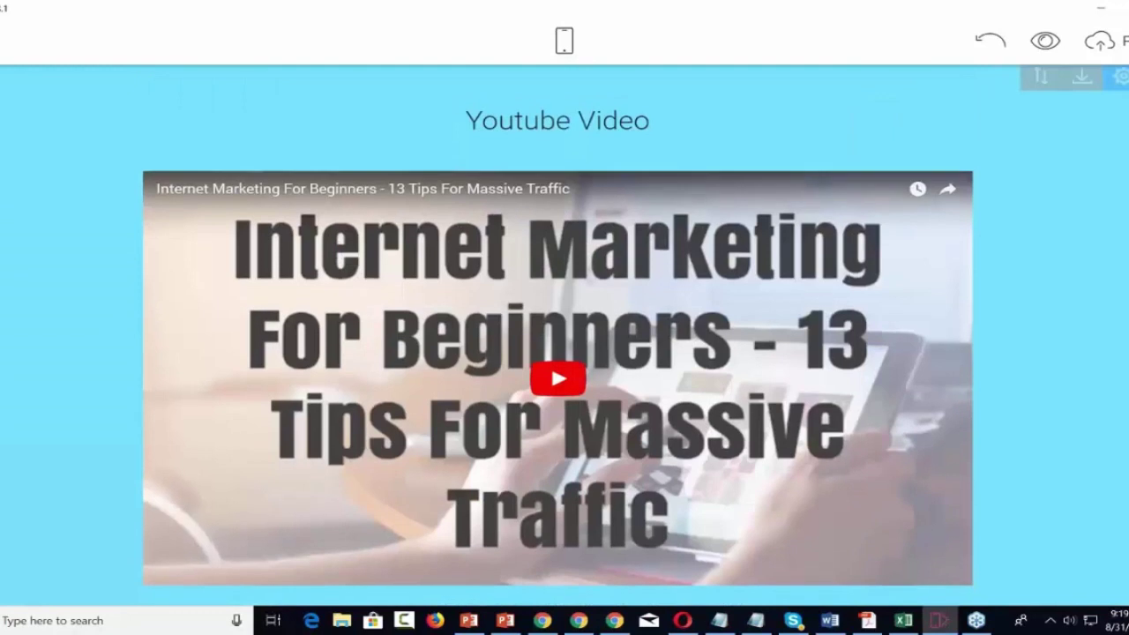
scroll(564, 335, "down", 10)
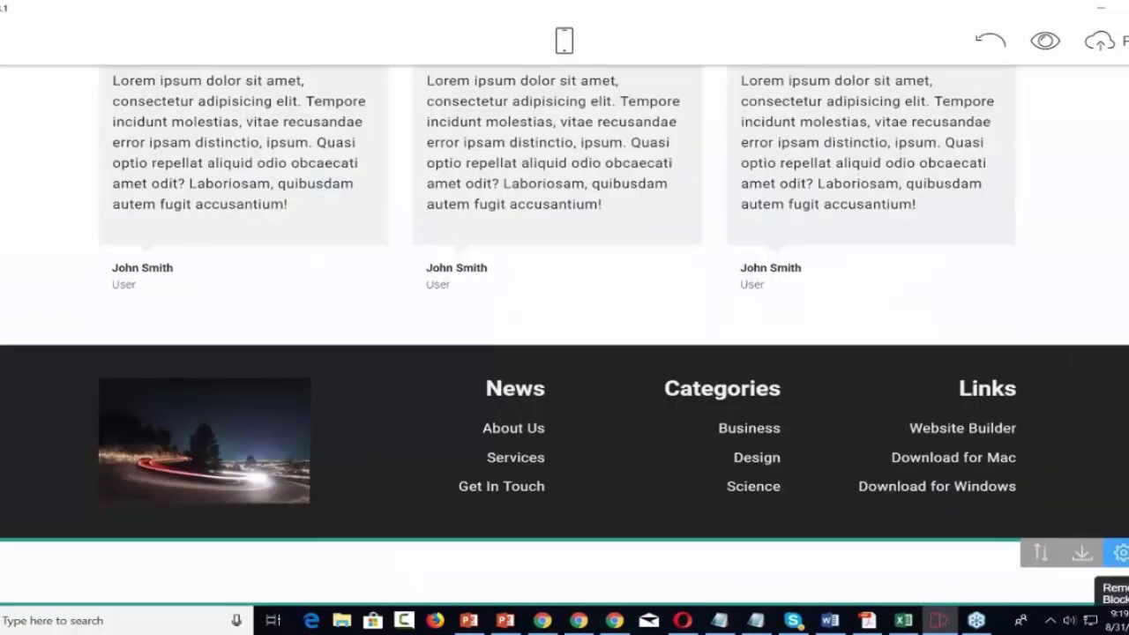
left_click(1124, 552)
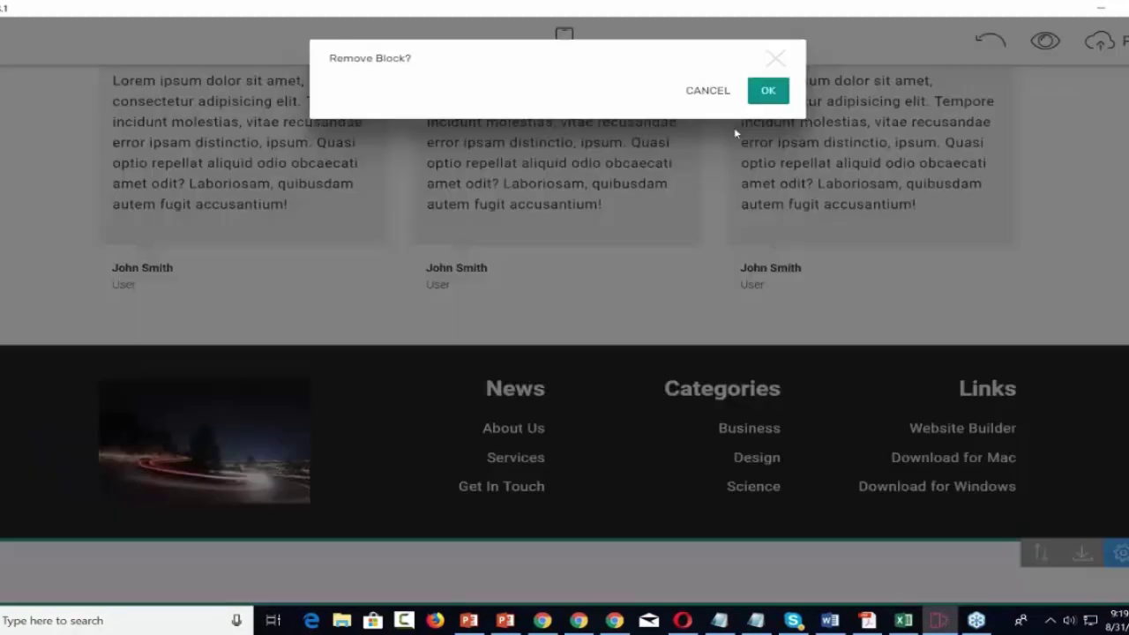
left_click(767, 91)
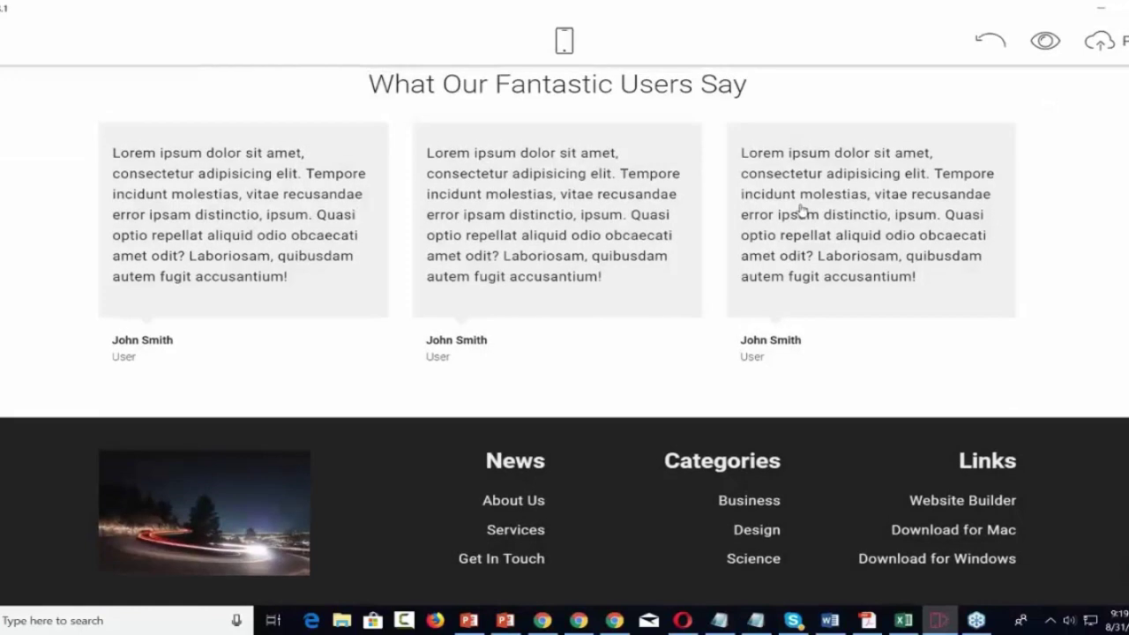
scroll(776, 212, "up", 10)
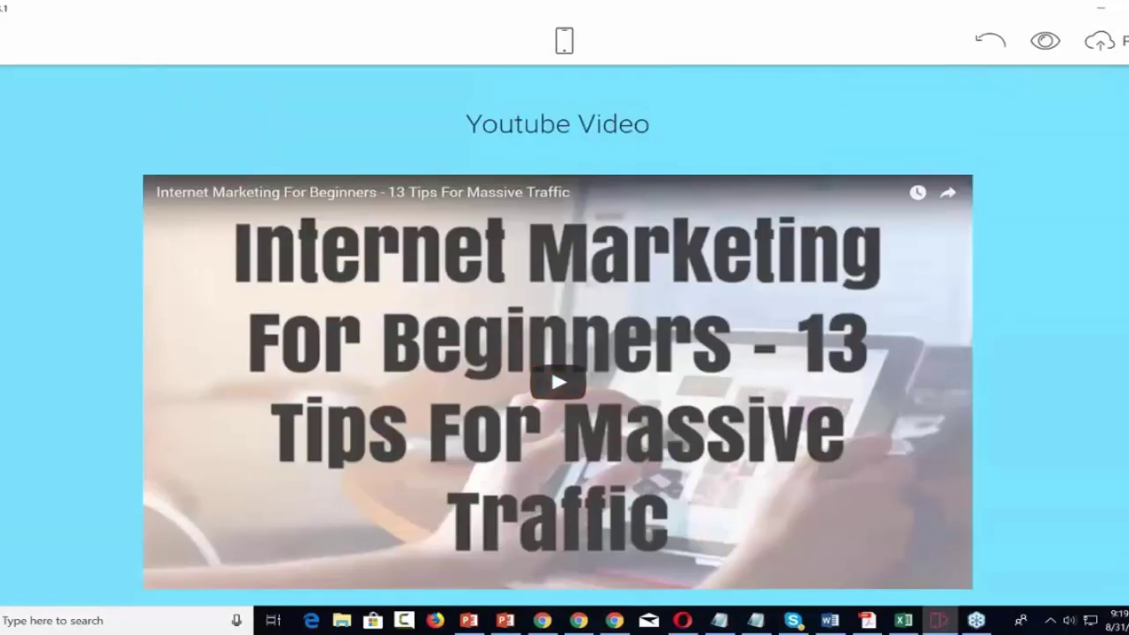
Switch to editing the Home page from the side menu's Pages list.
left_click(3, 41)
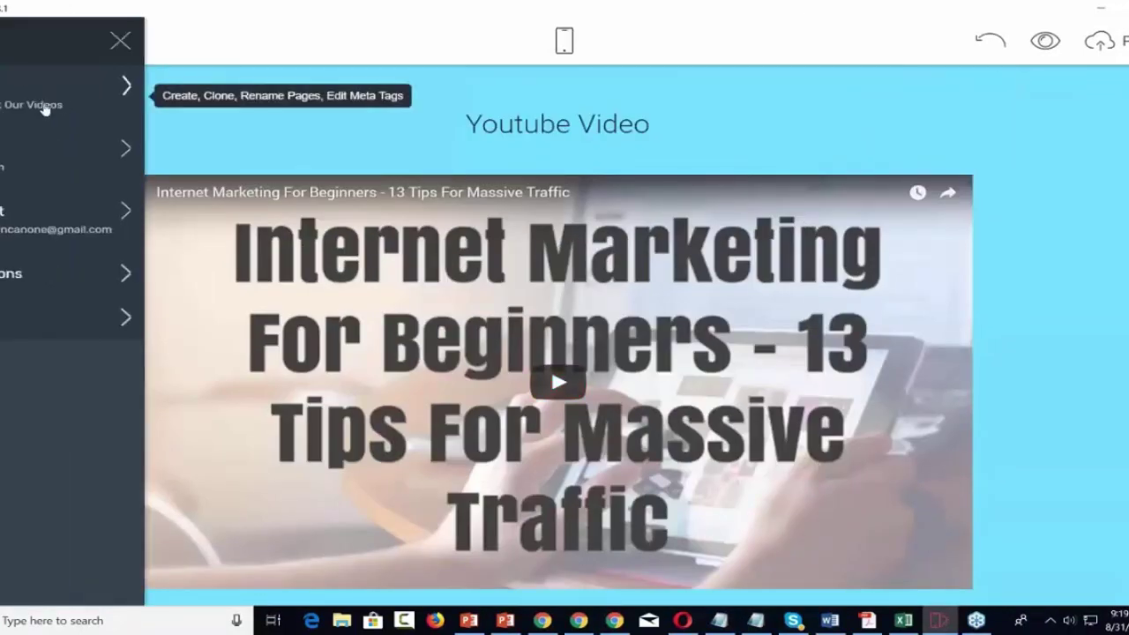
left_click(126, 89)
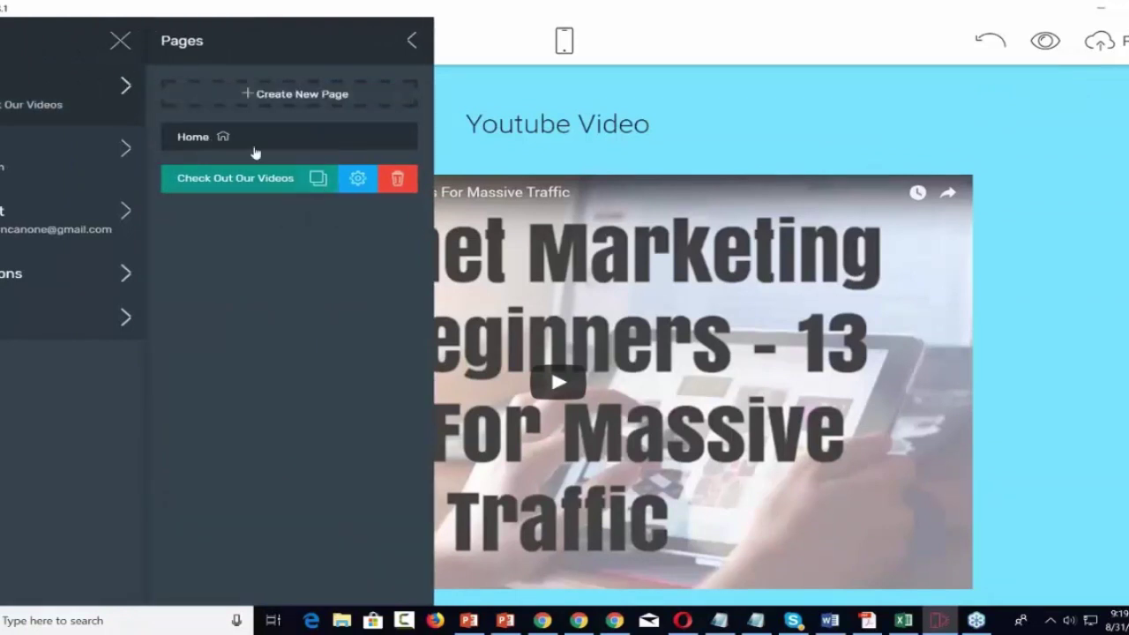
left_click(208, 141)
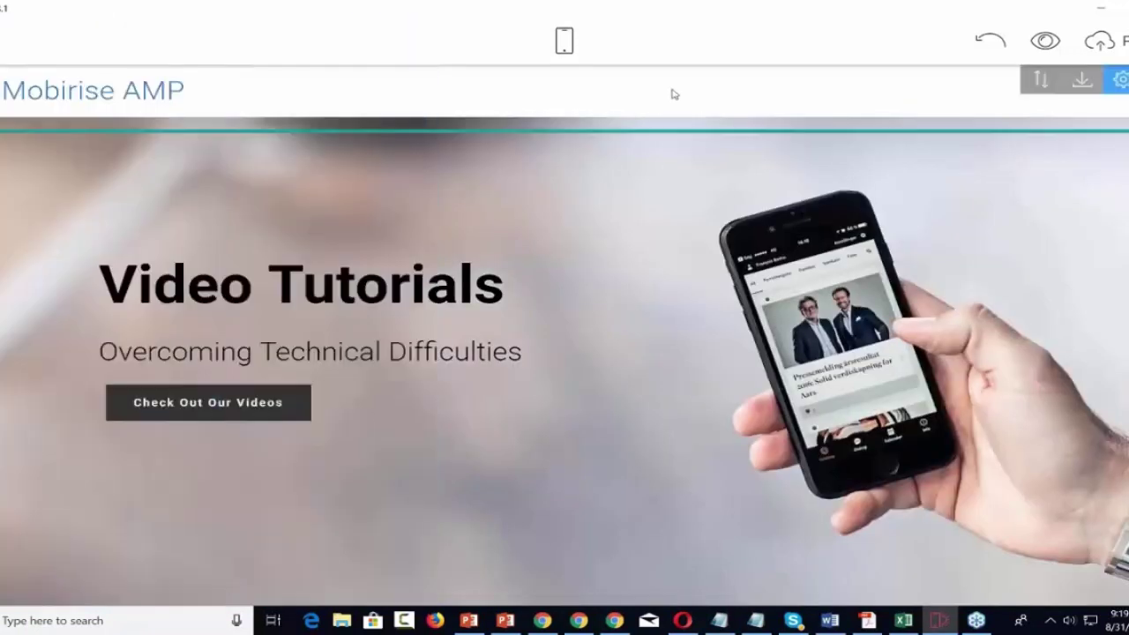
Link the hero's Check Out Our Videos button to the Check Out Our Videos page.
left_click(208, 402)
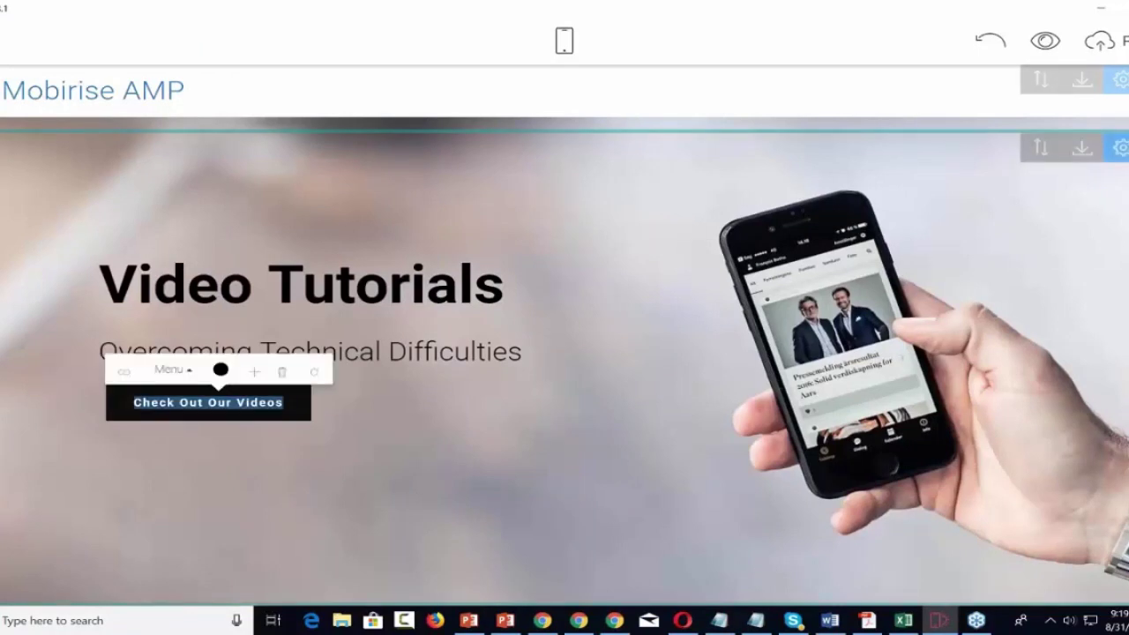
left_click(124, 374)
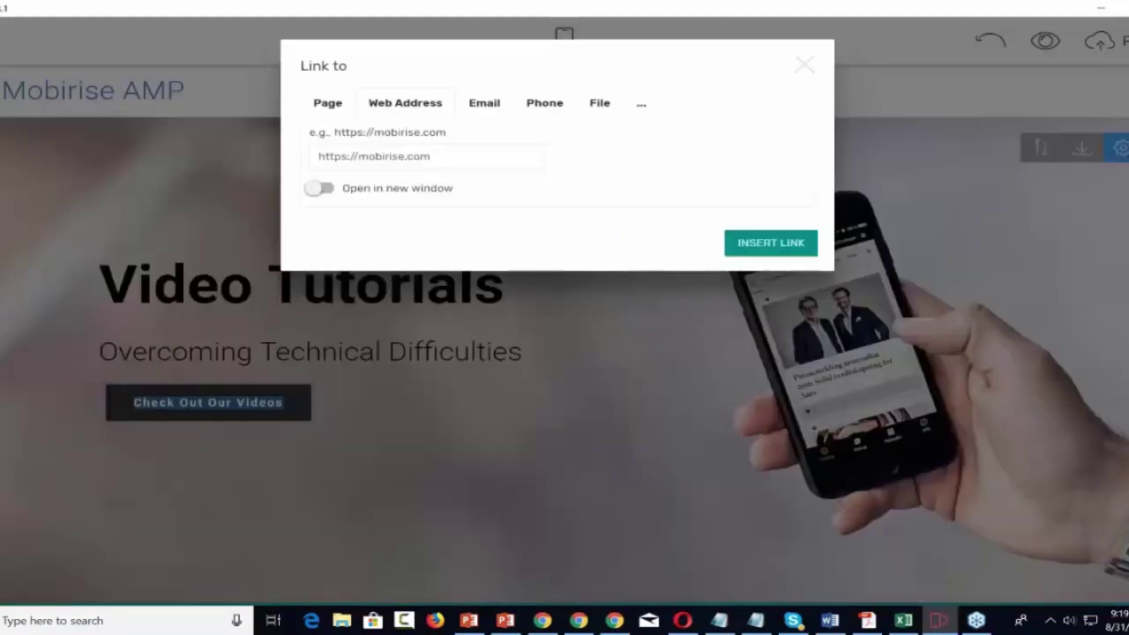
left_click(330, 106)
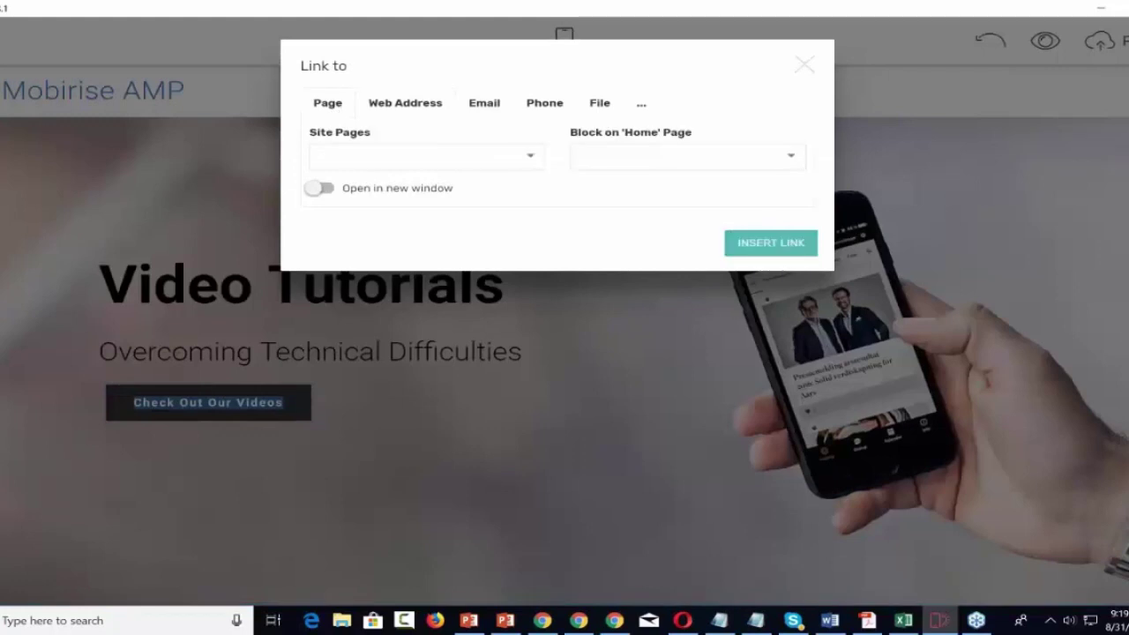
left_click(518, 157)
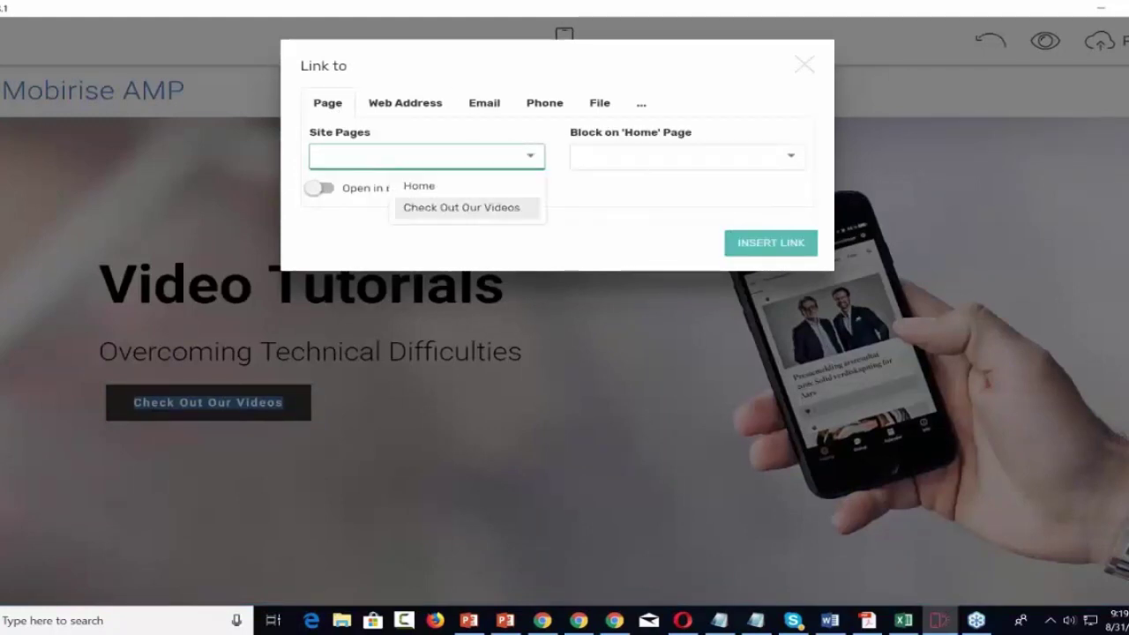
left_click(466, 210)
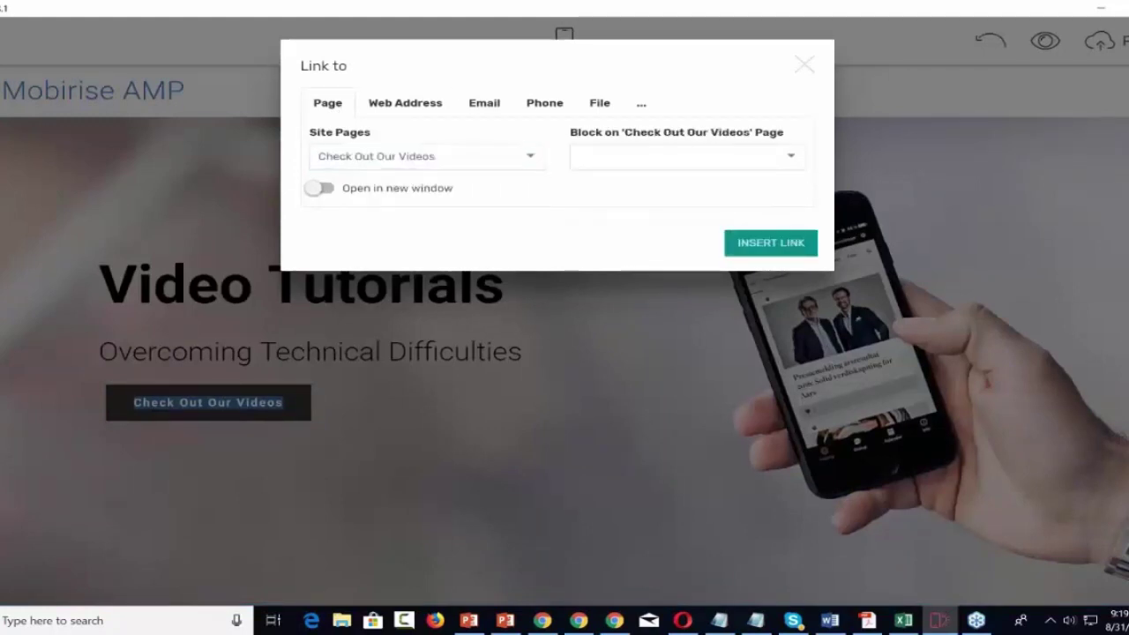
left_click(760, 245)
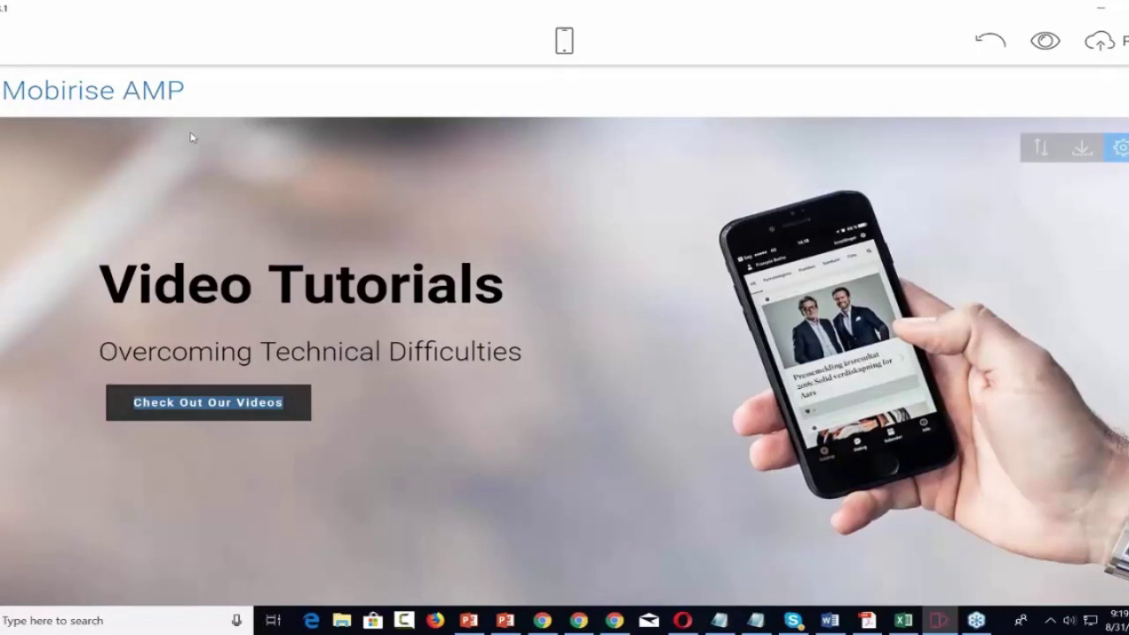
Change the menu brand text from Mobirise AMP to 'Video Tutorials'.
left_click(141, 90)
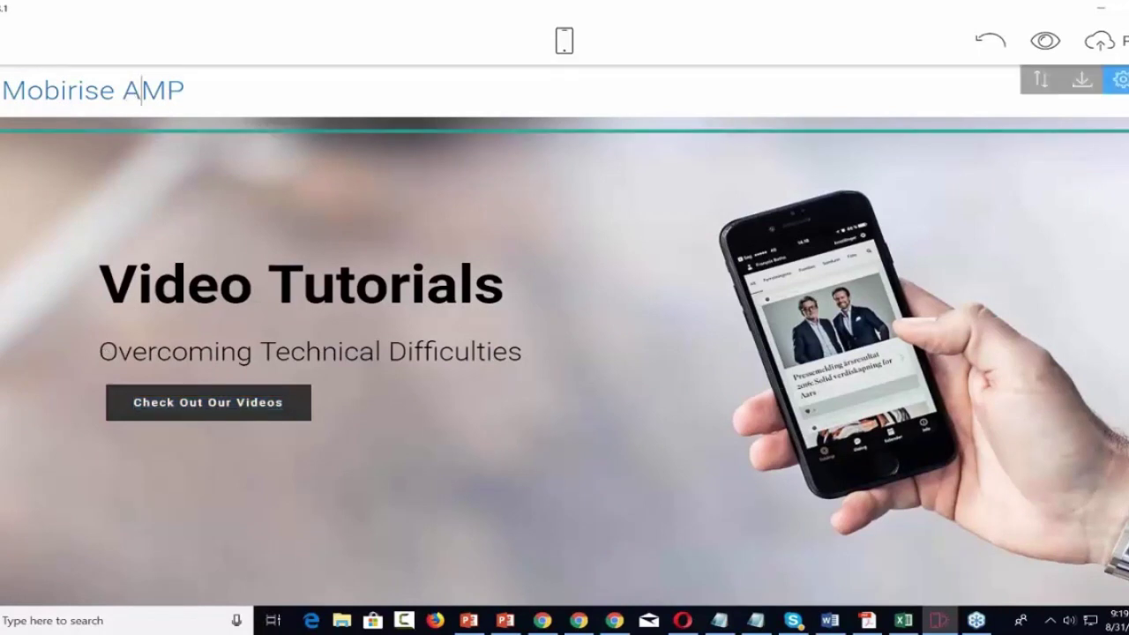
triple_click(69, 91)
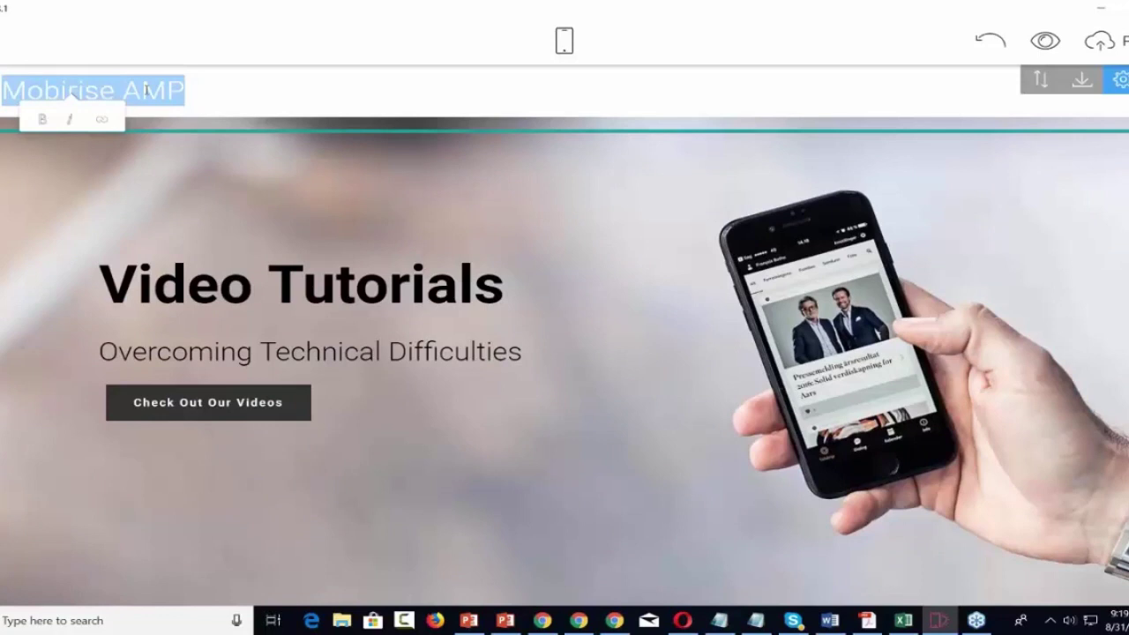
type("Video T")
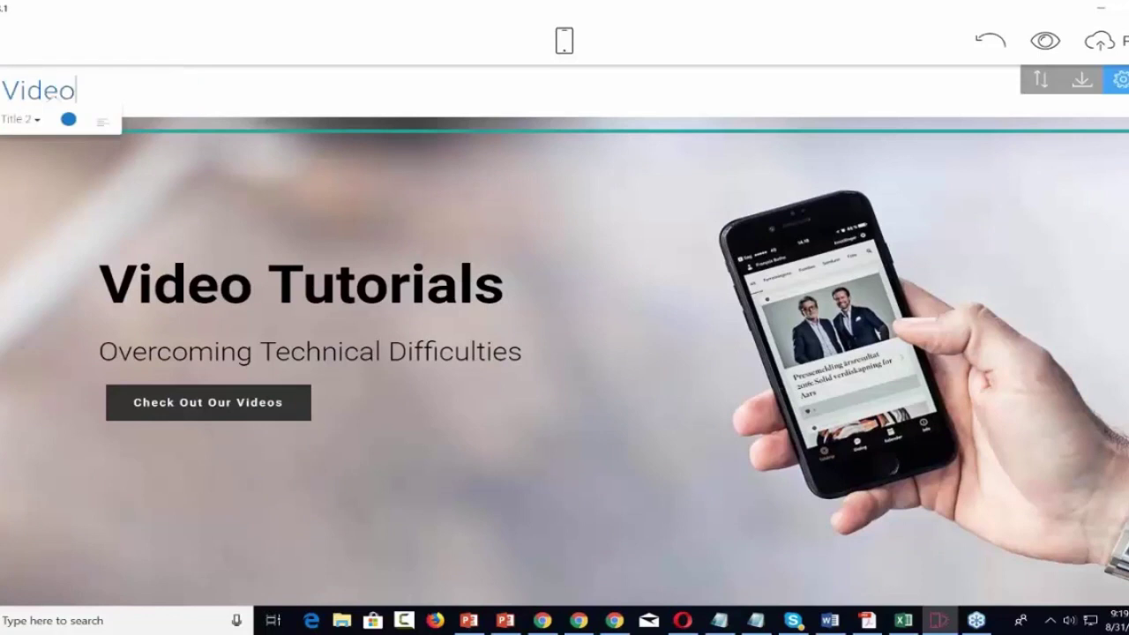
type("utorials")
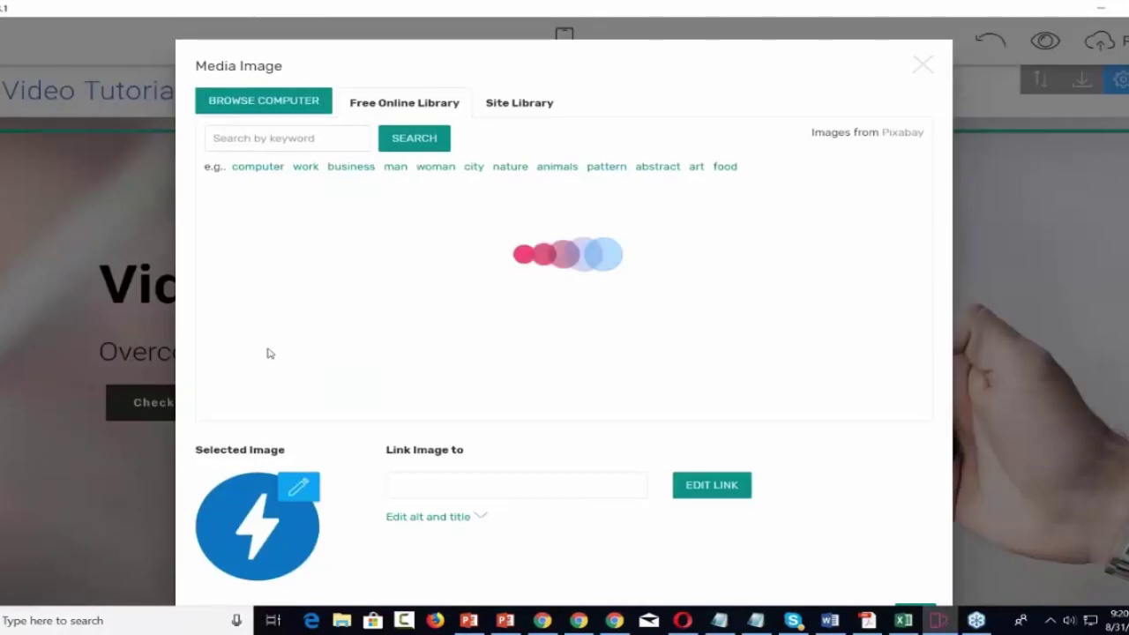
Inspect the current logo's crop editor and its extra options without changing anything.
left_click(299, 489)
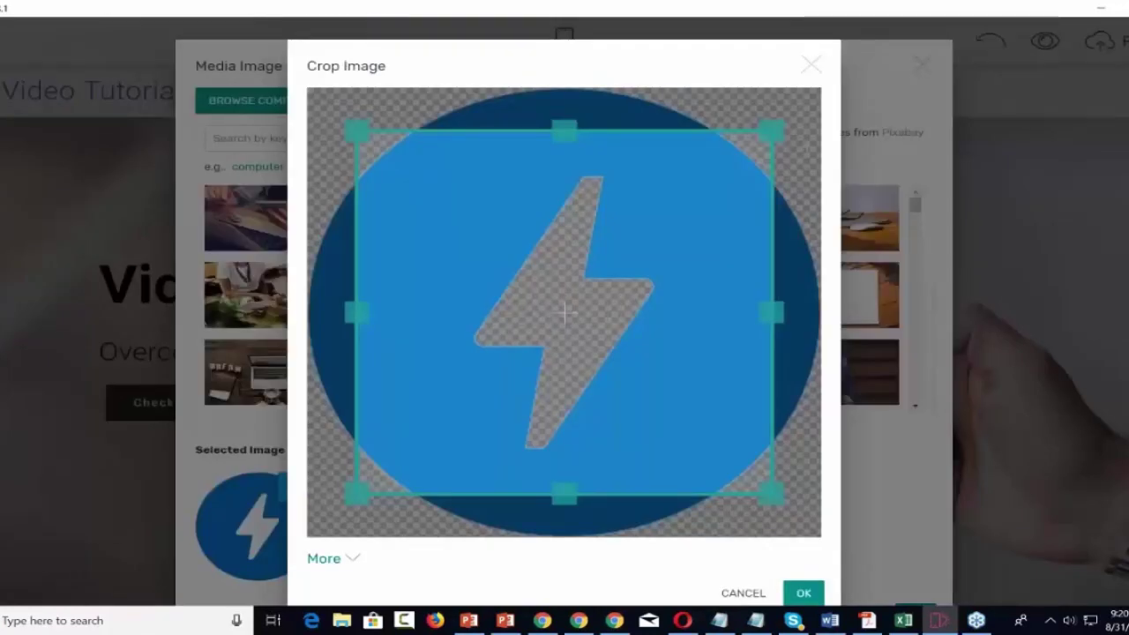
left_click(811, 65)
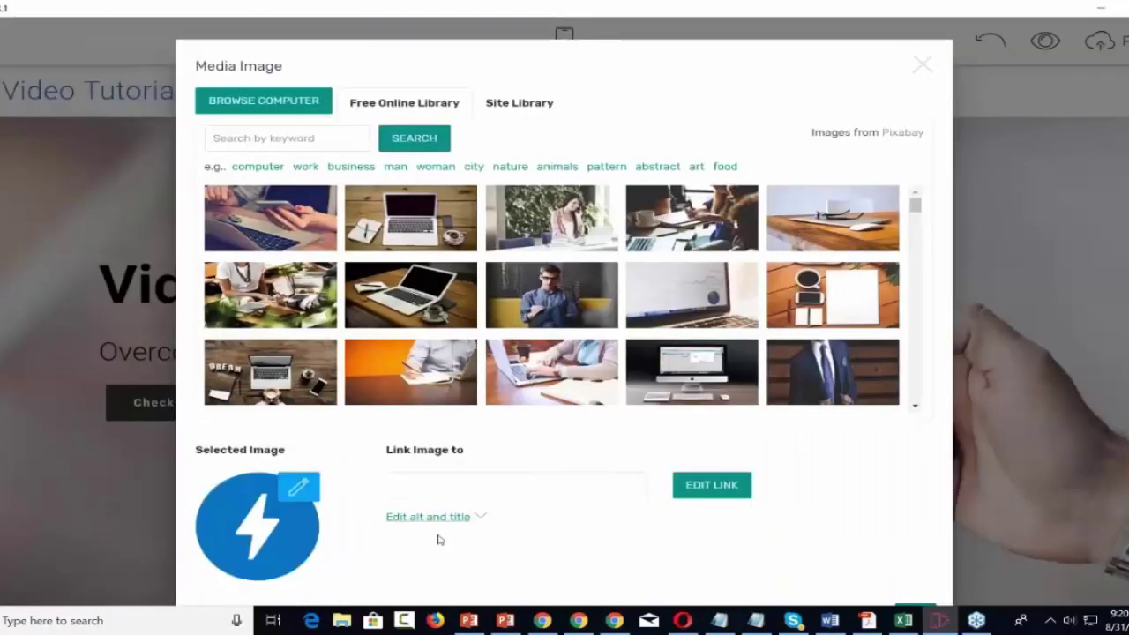
scroll(441, 537, "down", 1)
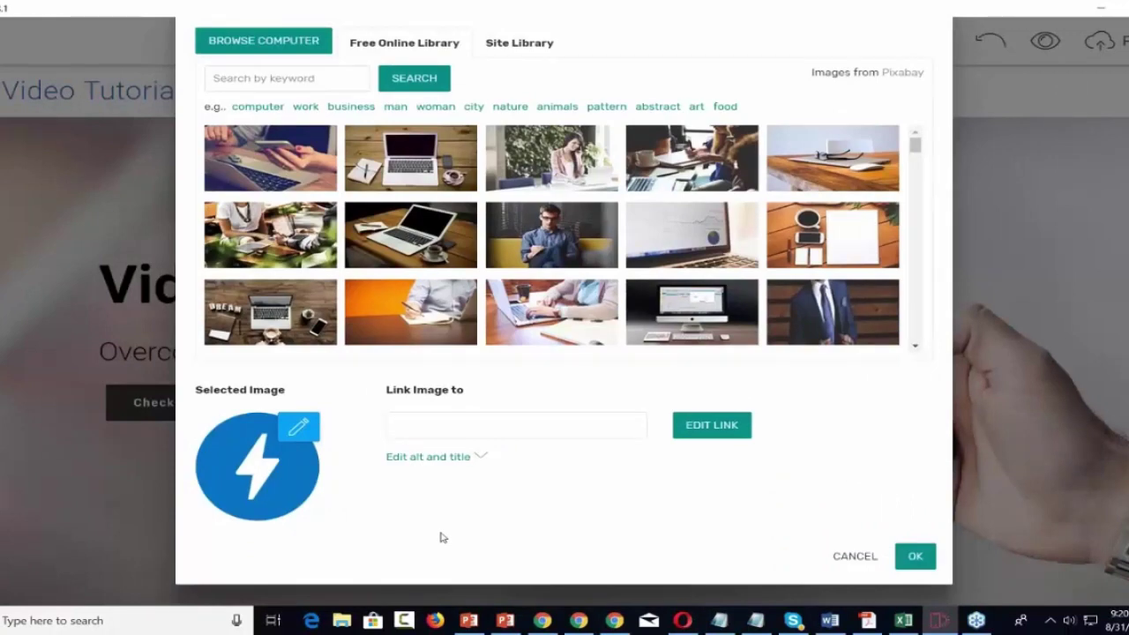
scroll(441, 537, "up", 1)
scroll(441, 534, "down", 1)
left_click(298, 427)
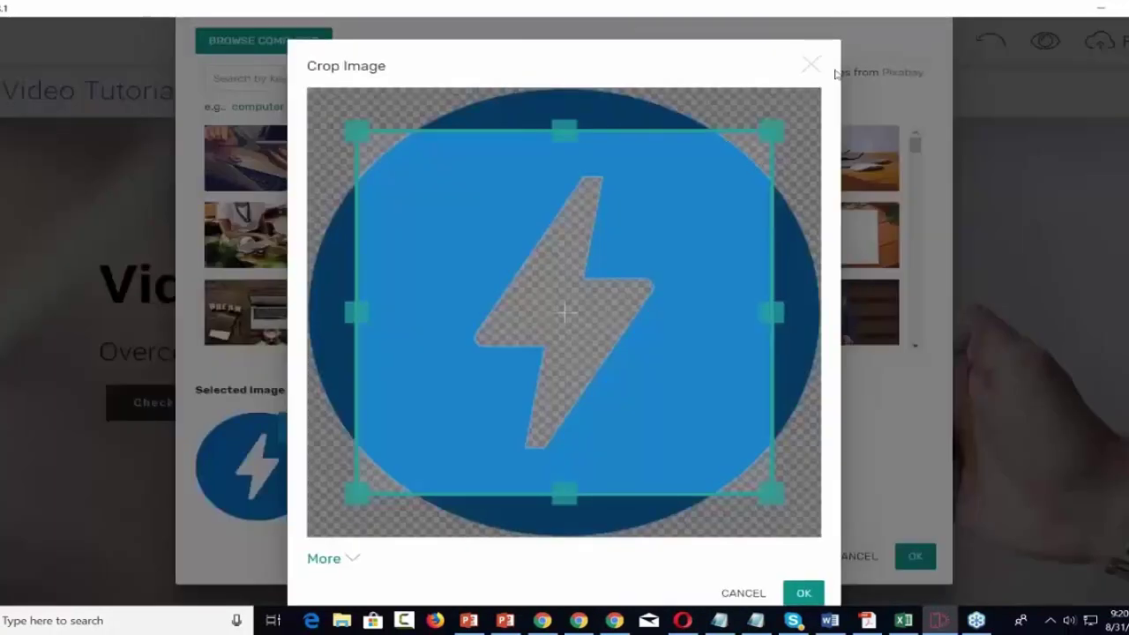
left_click(350, 561)
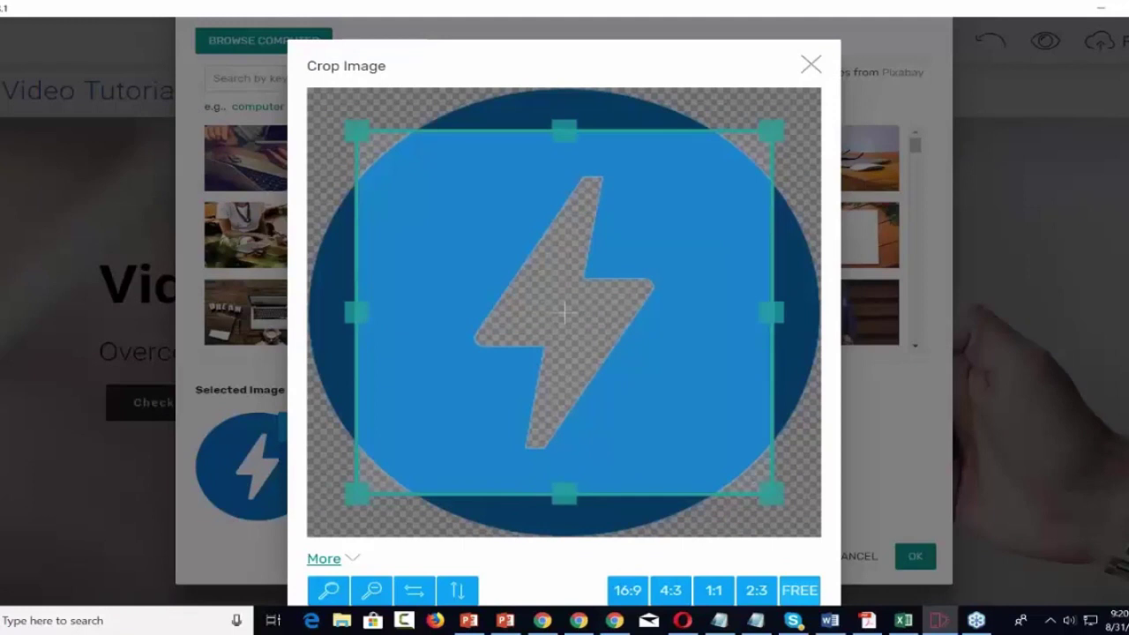
left_click(812, 65)
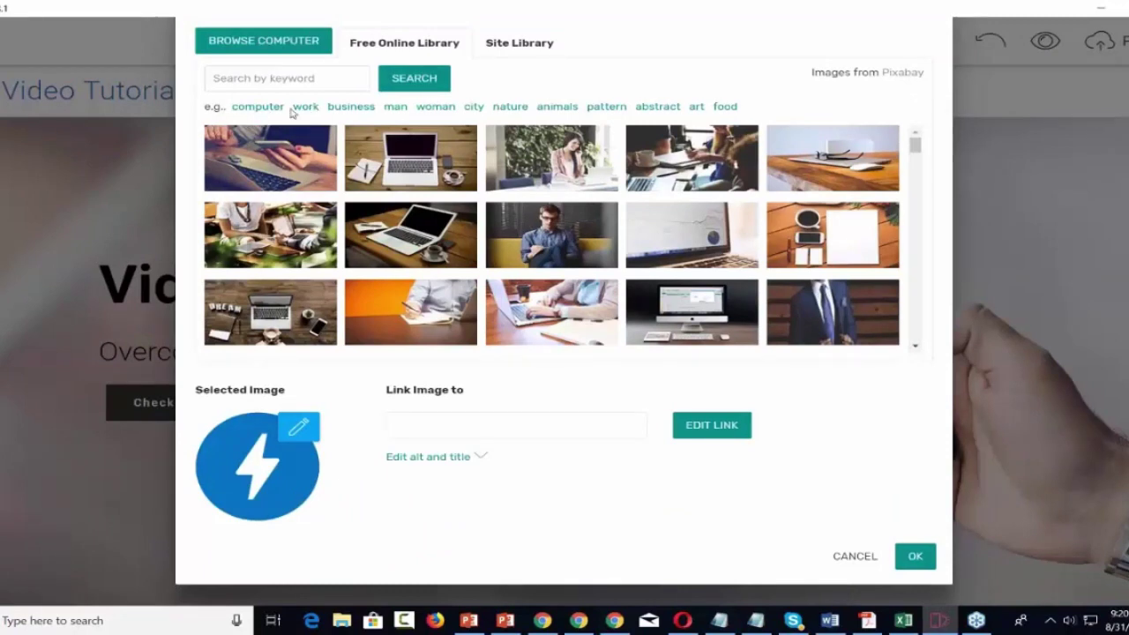
Replace the menu logo with Pictures\2-bundle.png from the computer.
left_click(283, 47)
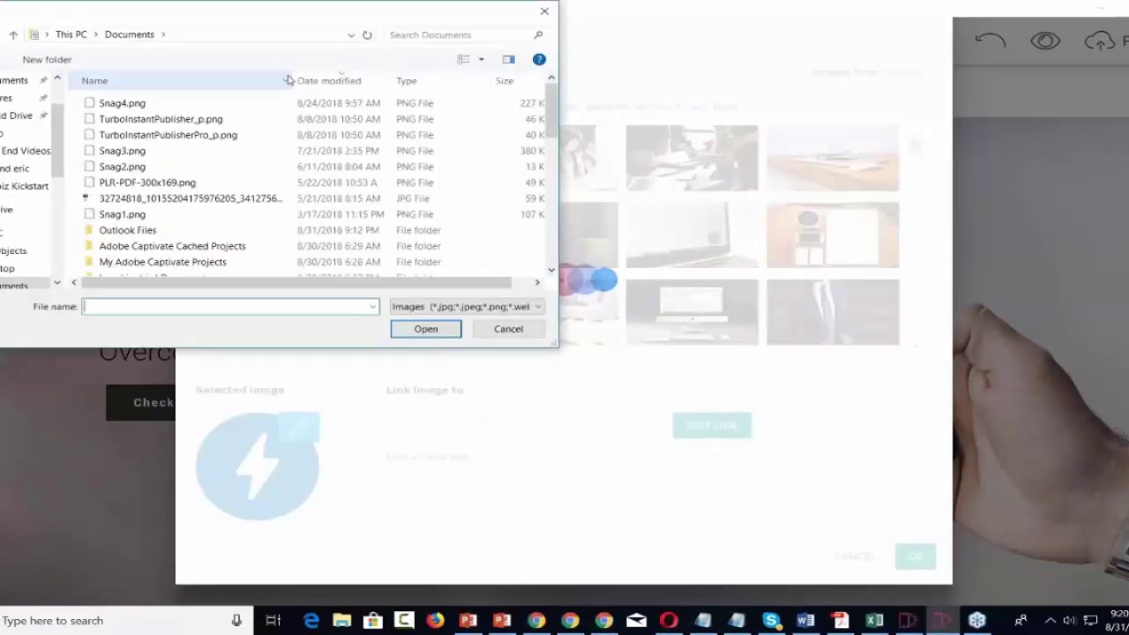
scroll(27, 240, "down", 1)
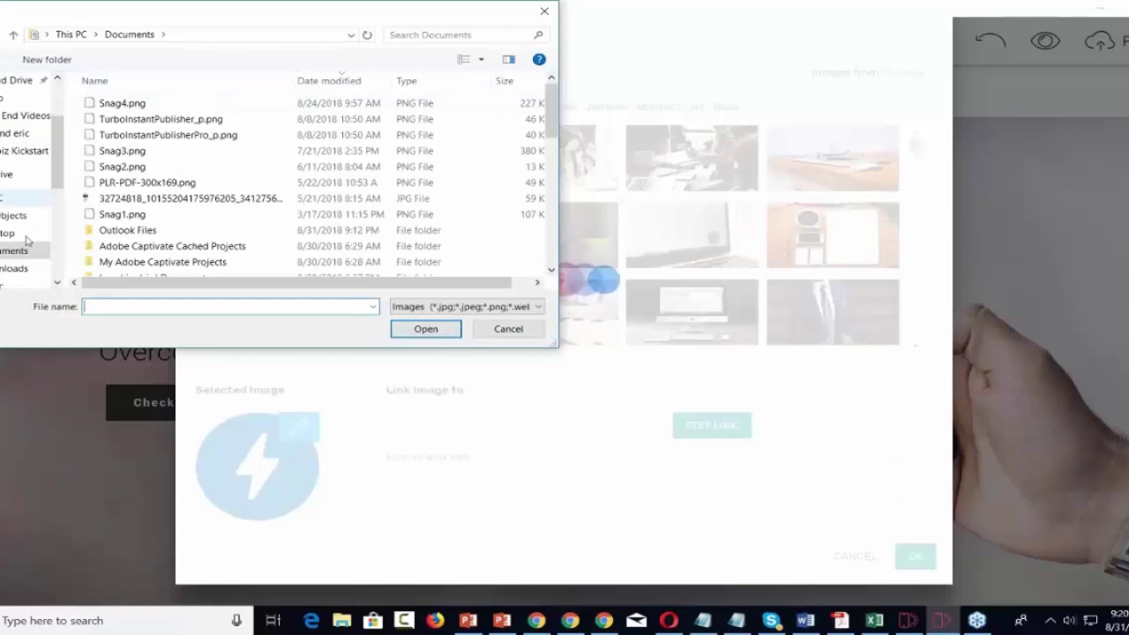
scroll(27, 240, "down", 1)
left_click(6, 252)
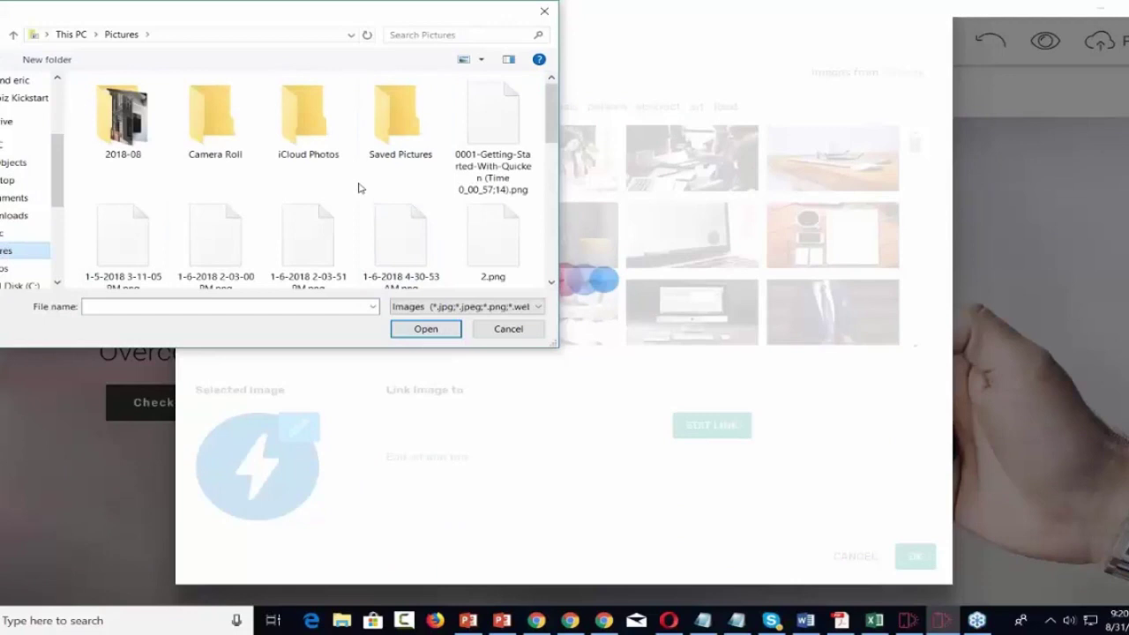
scroll(358, 188, "down", 3)
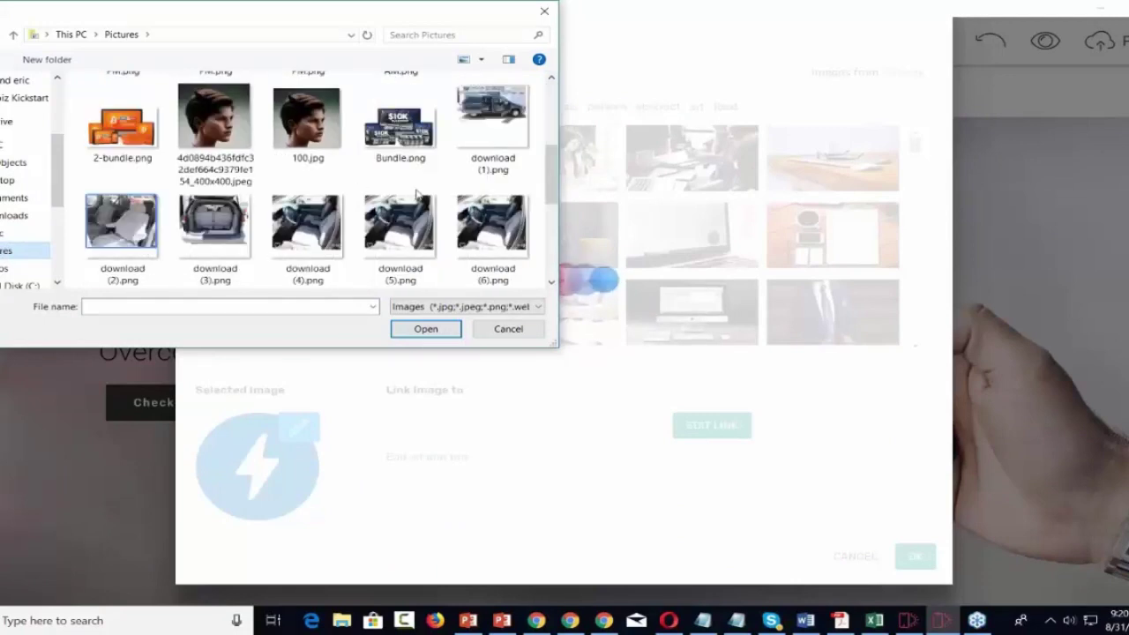
left_click(123, 128)
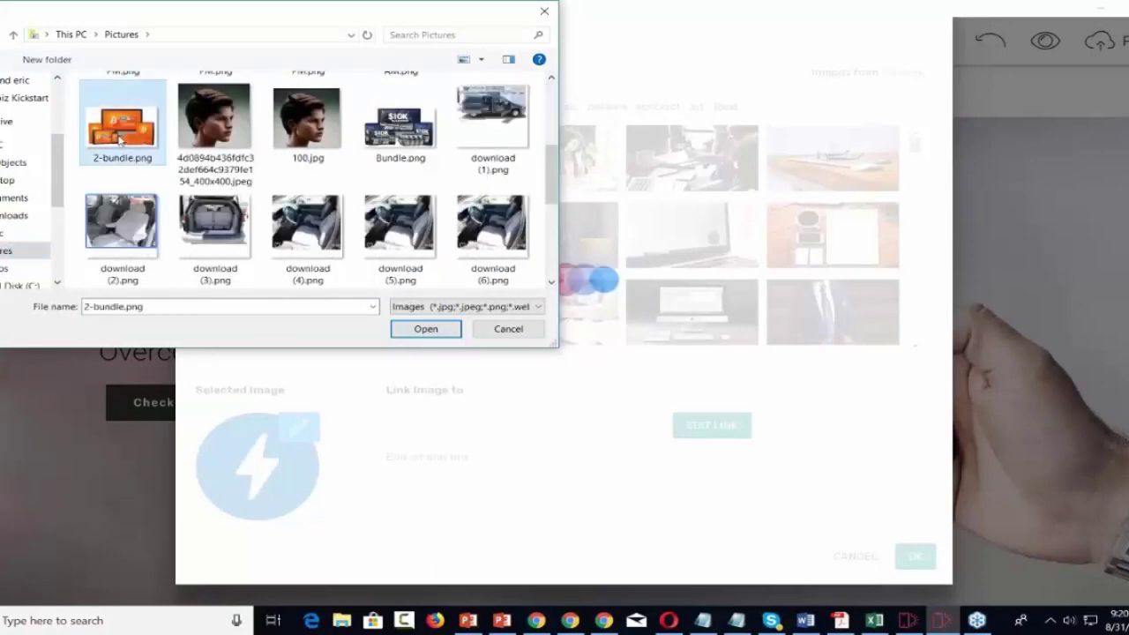
left_click(437, 331)
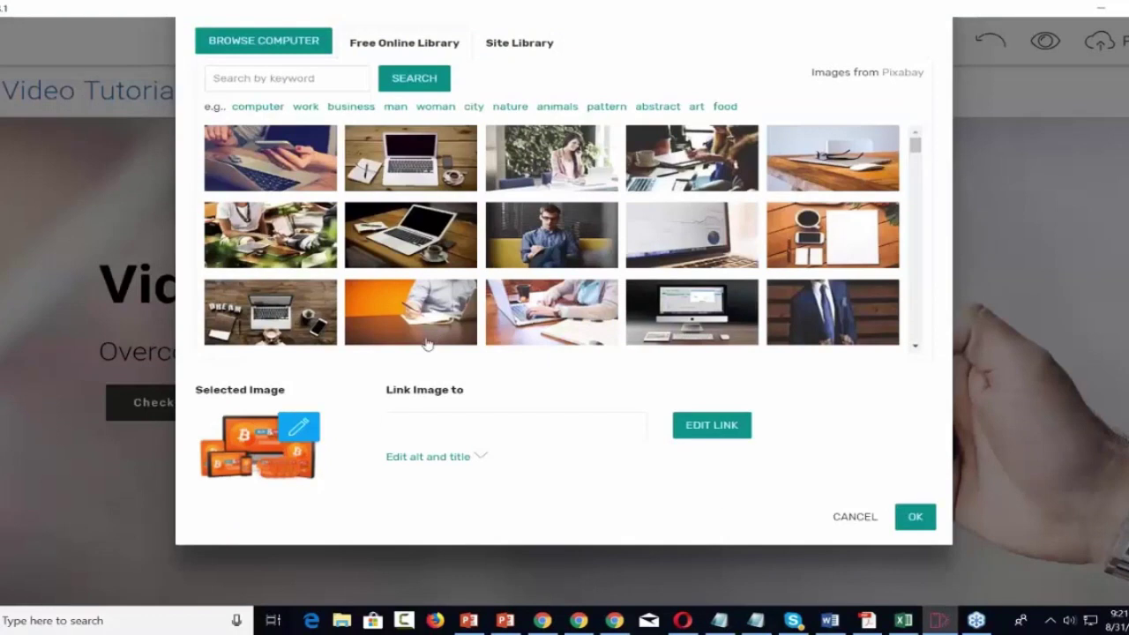
left_click(914, 517)
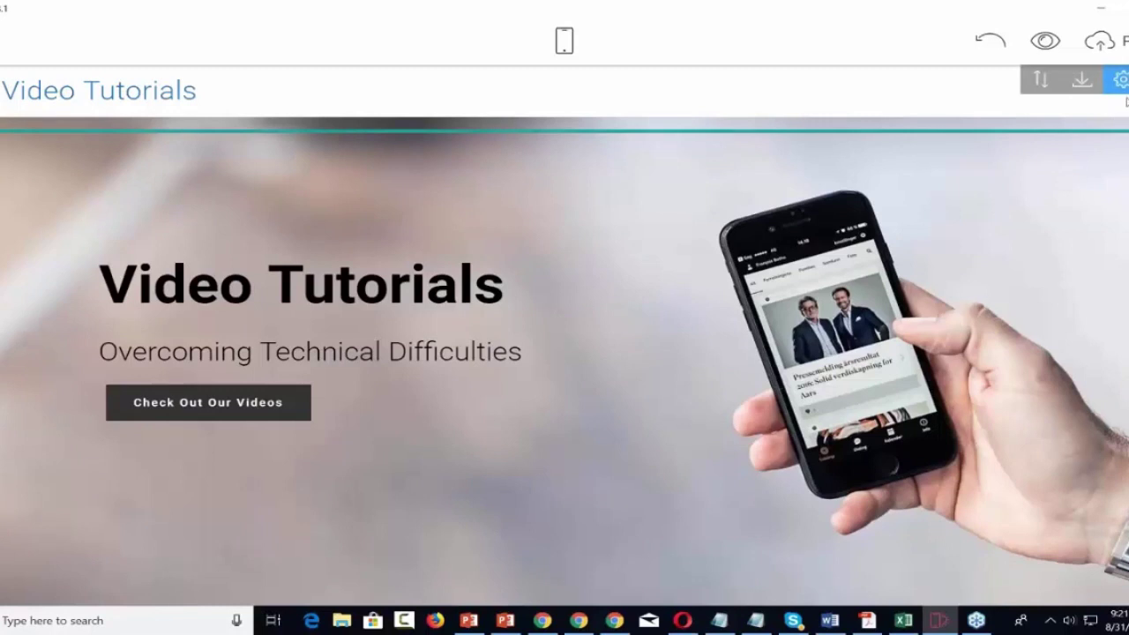
left_click(1121, 81)
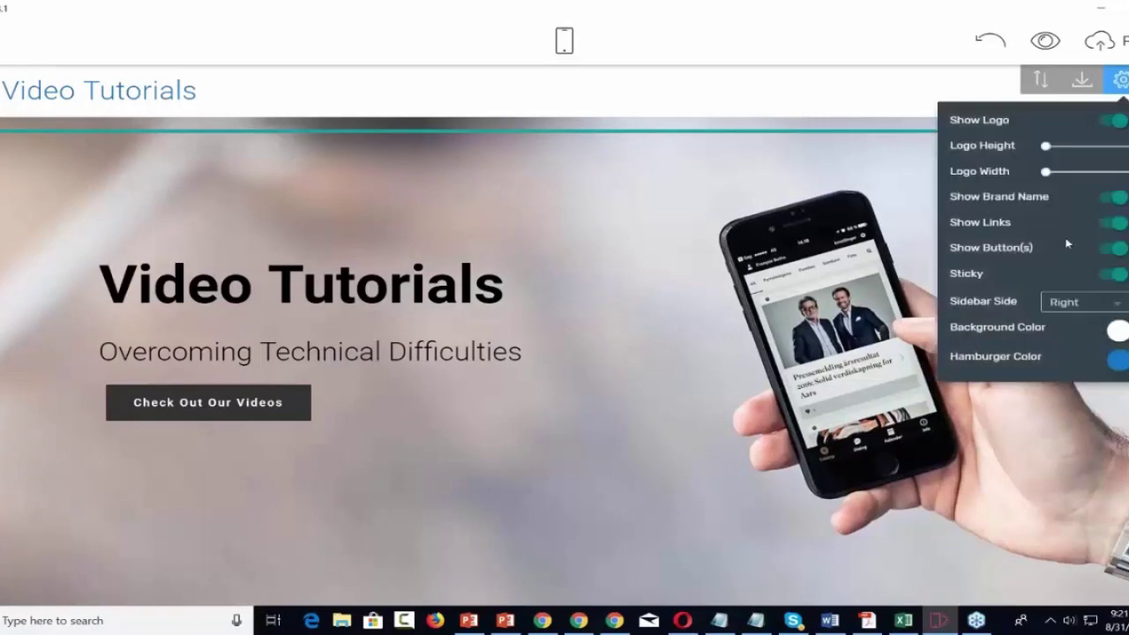
left_click(1119, 305)
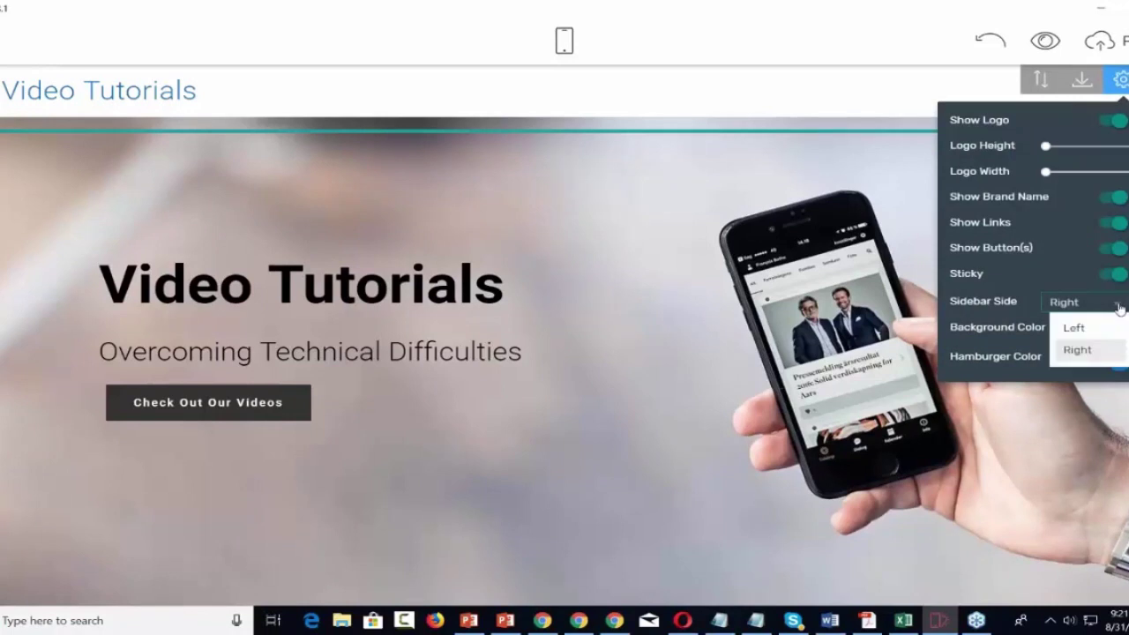
left_click(1073, 331)
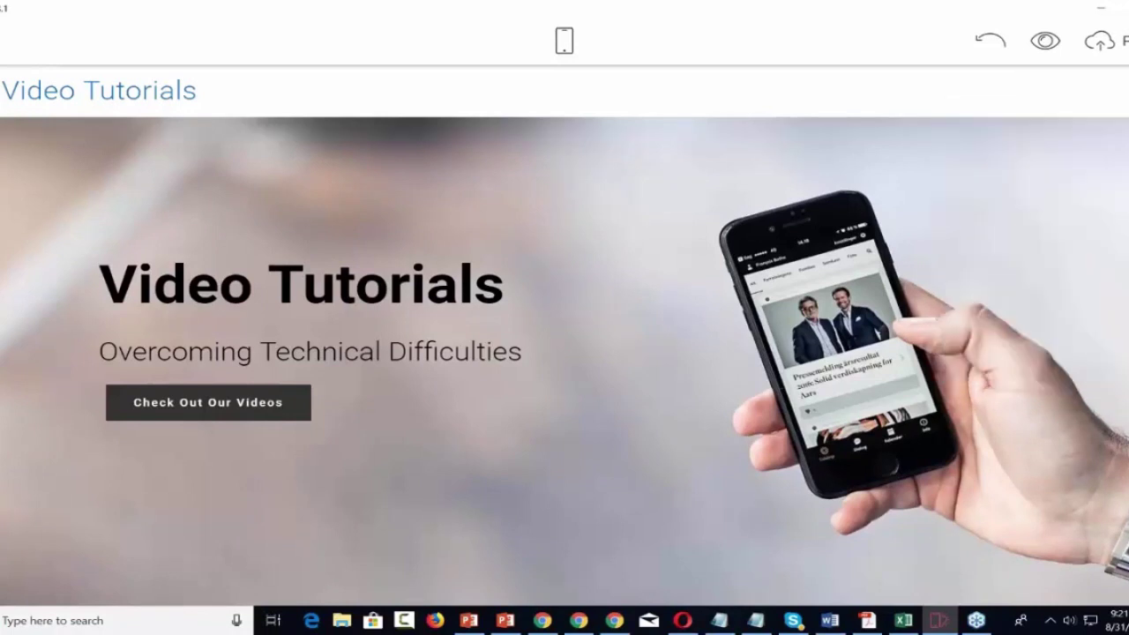
scroll(1065, 298, "down", 3)
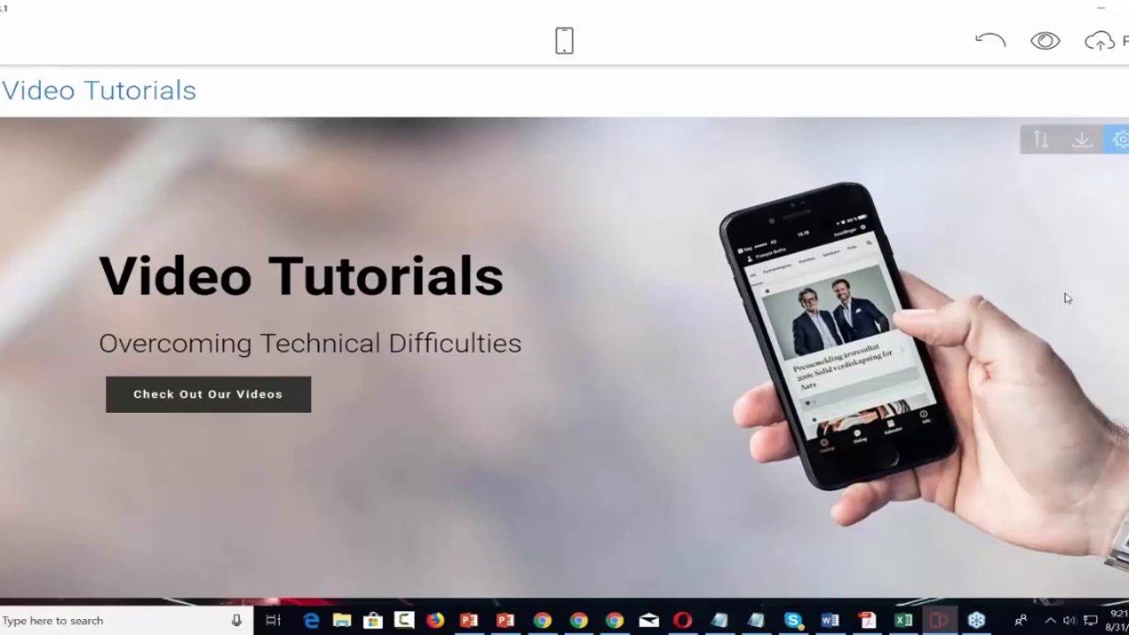
scroll(1066, 298, "up", 3)
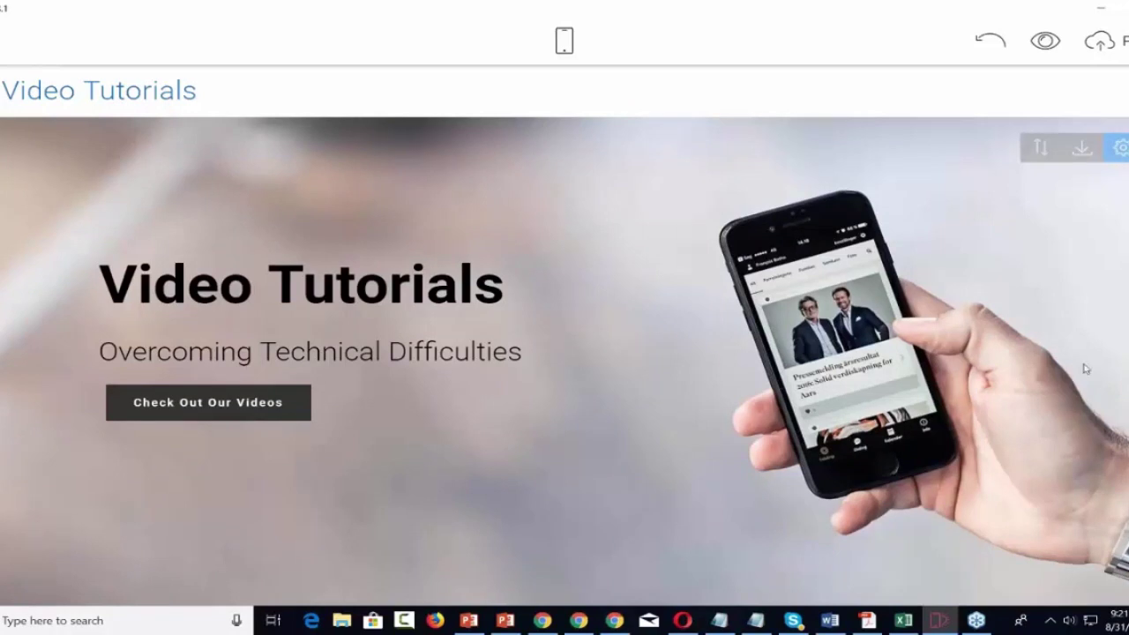
scroll(1086, 368, "down", 10)
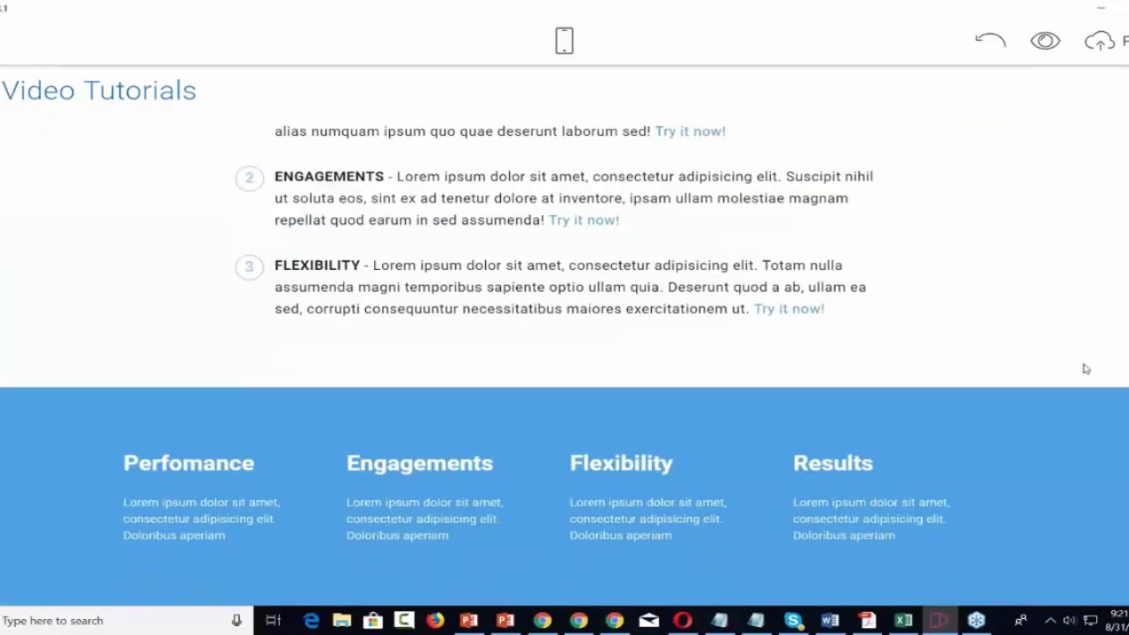
scroll(1086, 369, "up", 10)
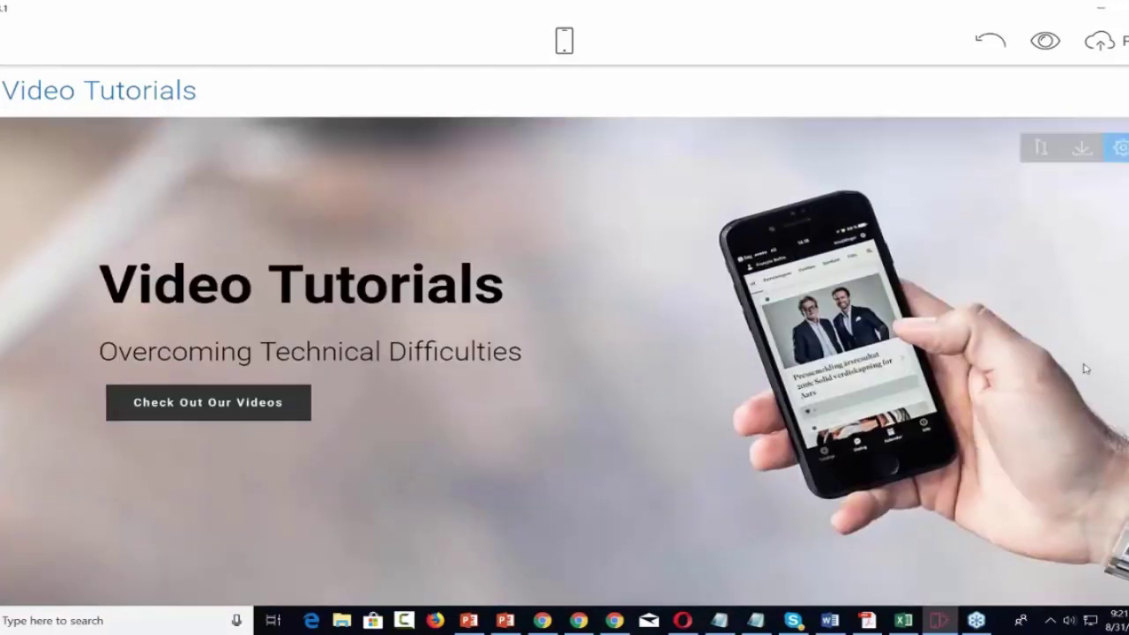
left_click(11, 51)
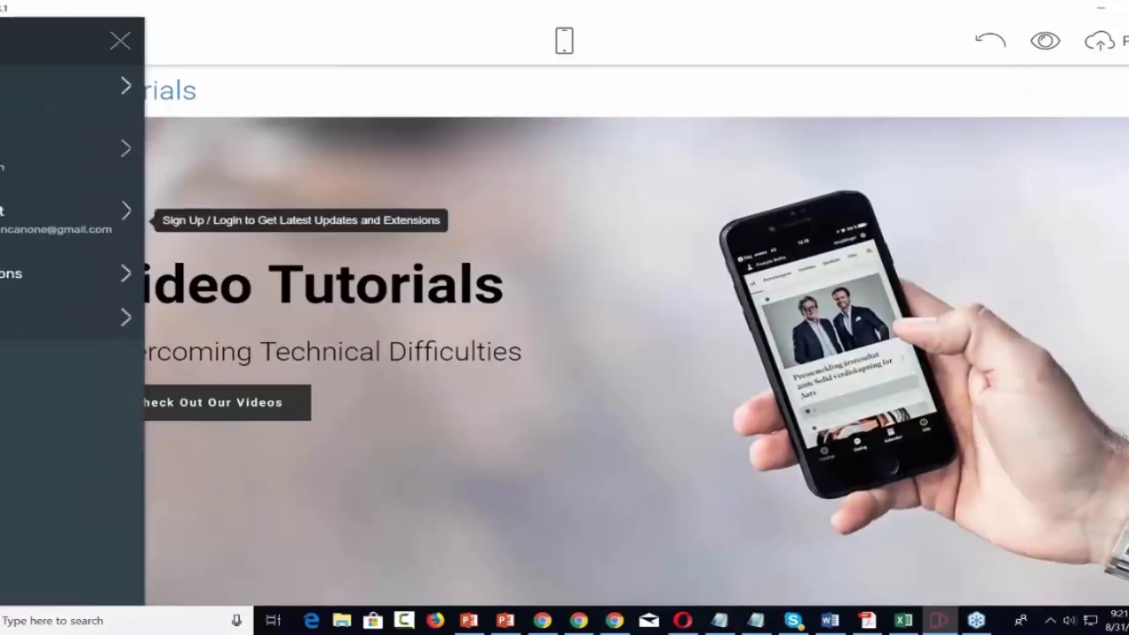
Launch the HandymanAMP theme demo from the Extensions catalogue.
left_click(14, 277)
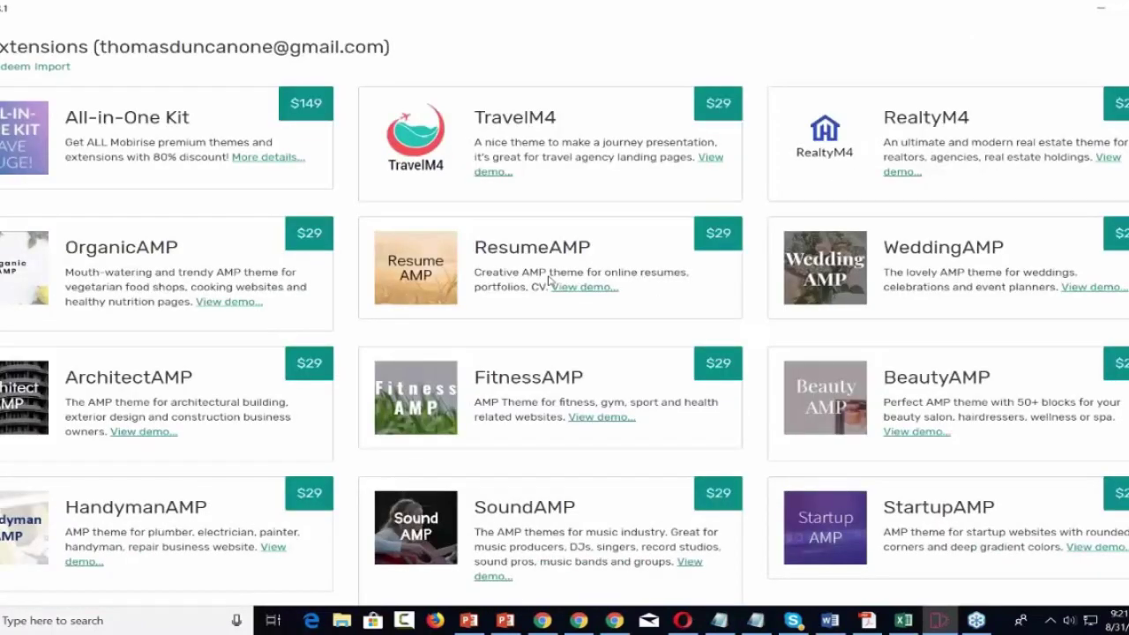
scroll(548, 280, "down", 3)
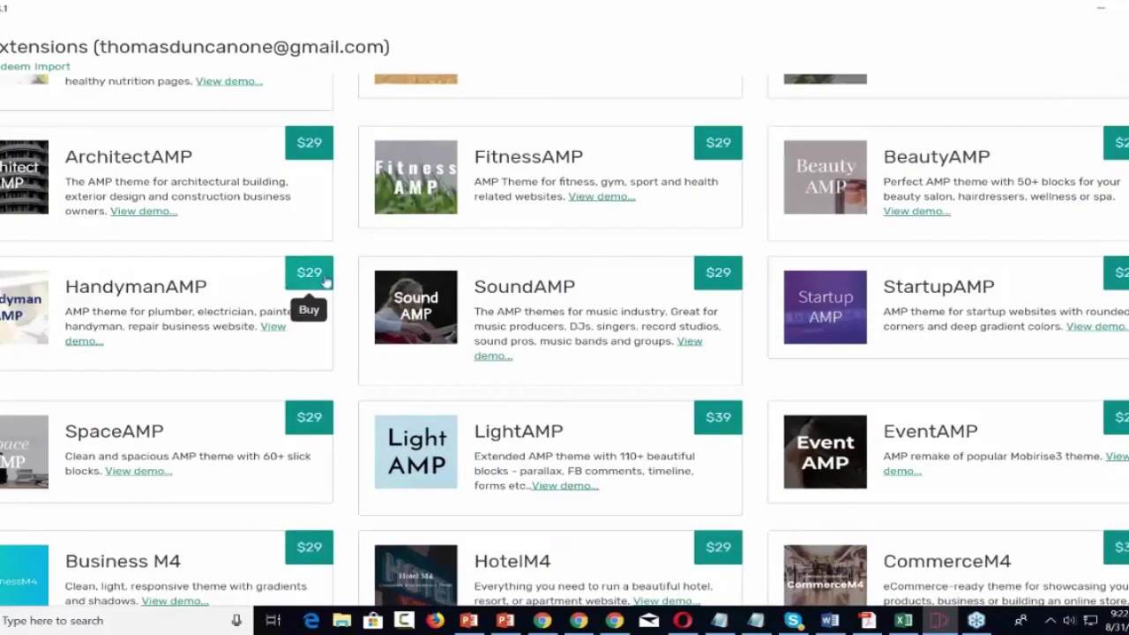
left_click(276, 332)
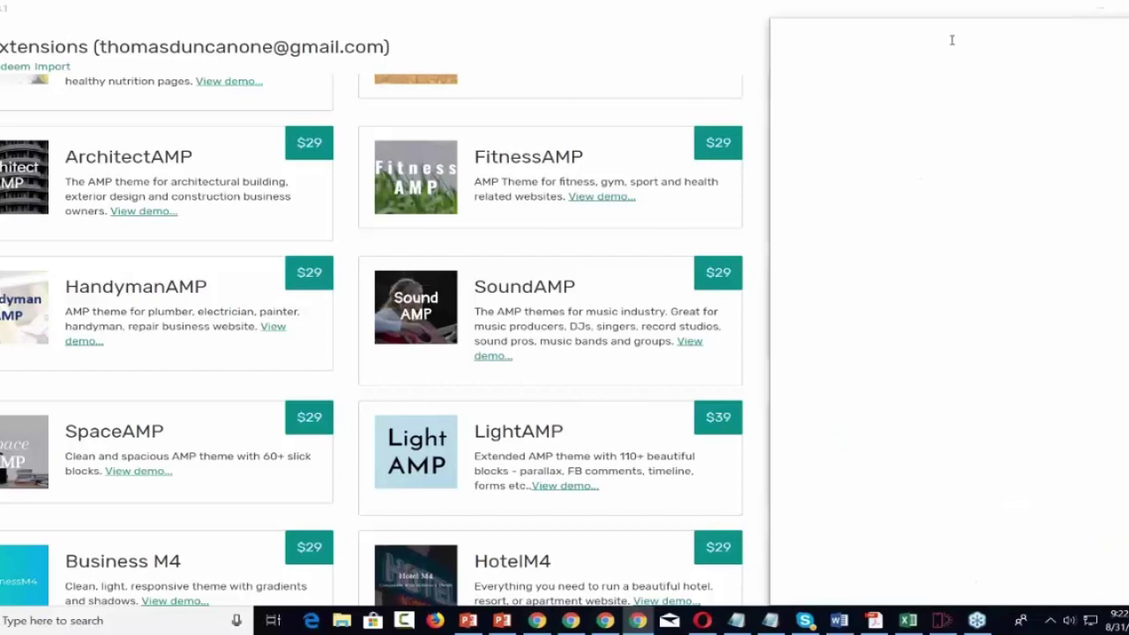
Scroll through the HandymanAMP demo in Chrome, then close the tab to return to Mobirise.
left_click_drag(1128, 44, 556, 11)
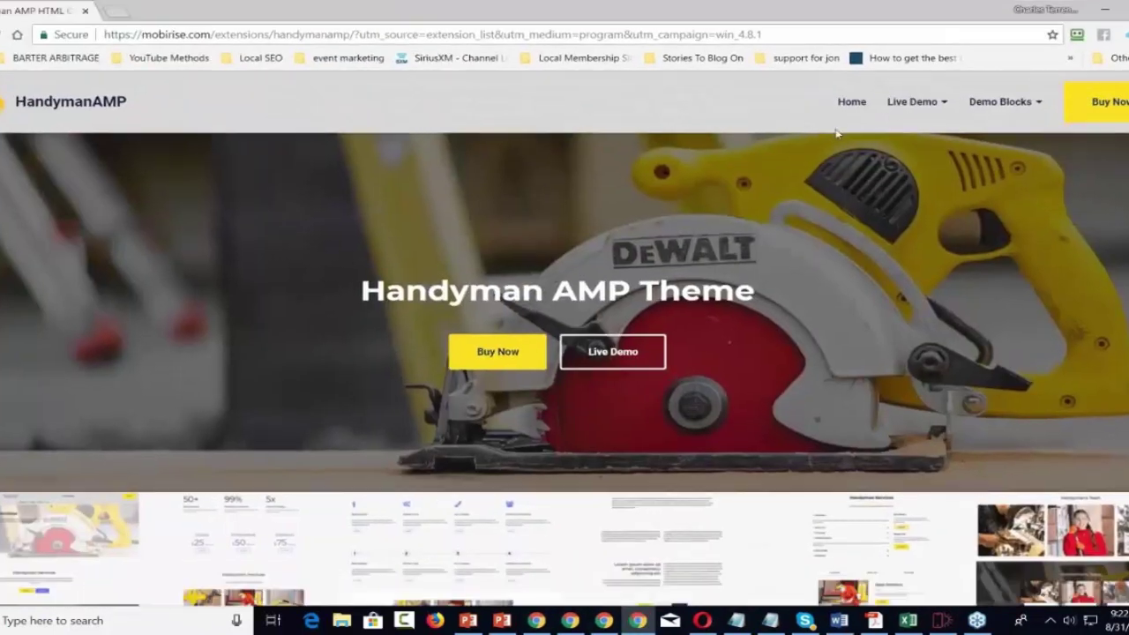
scroll(836, 133, "down", 5)
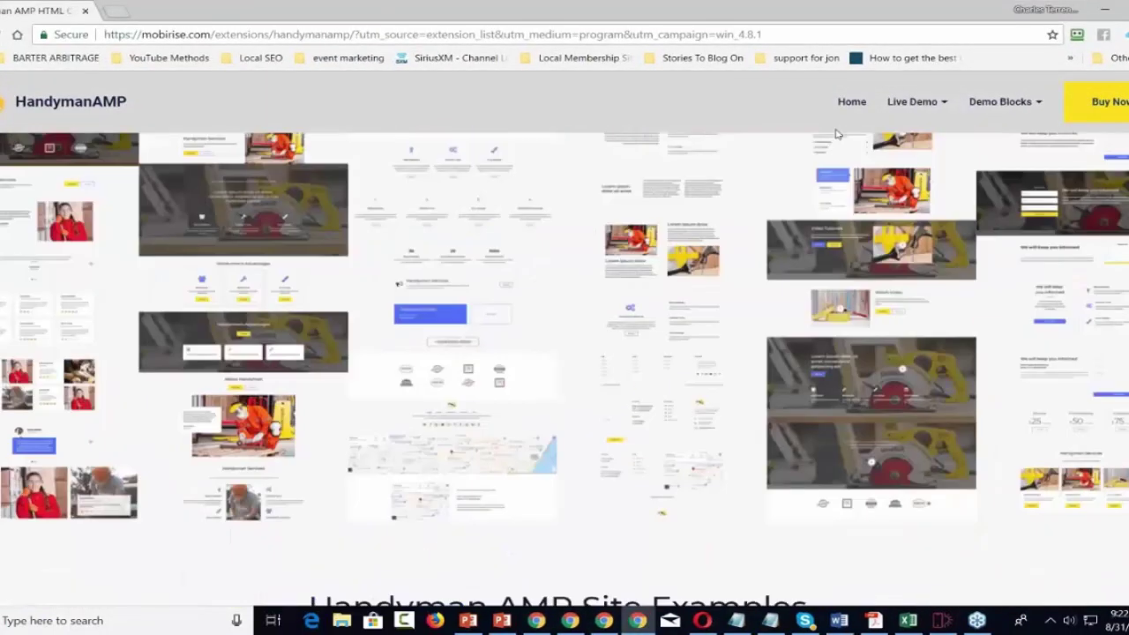
scroll(837, 133, "down", 10)
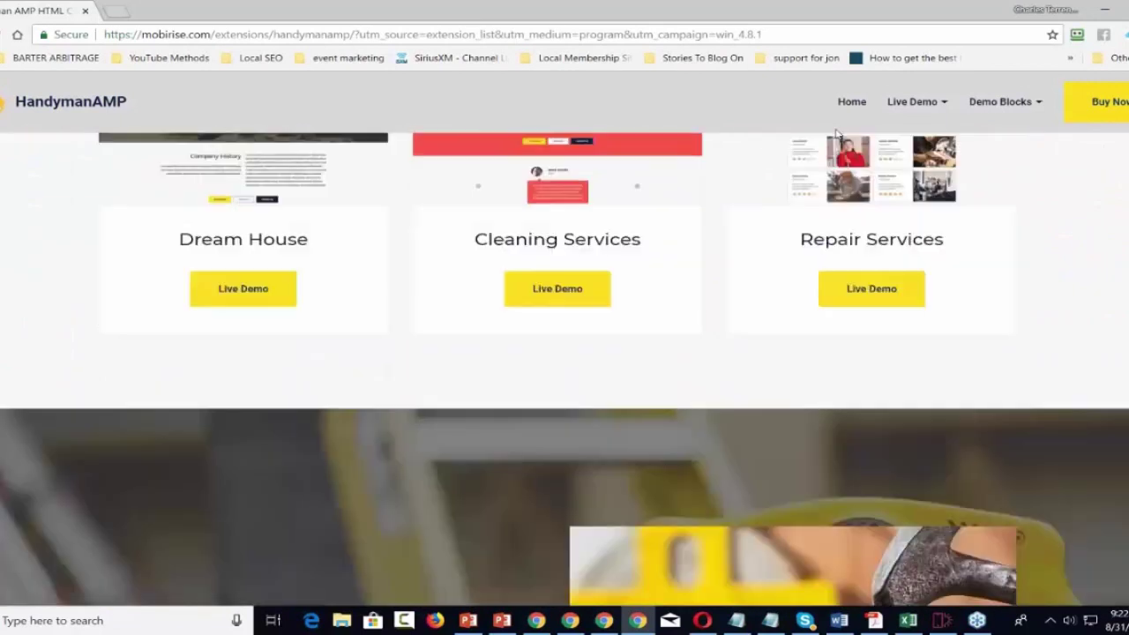
scroll(837, 133, "down", 10)
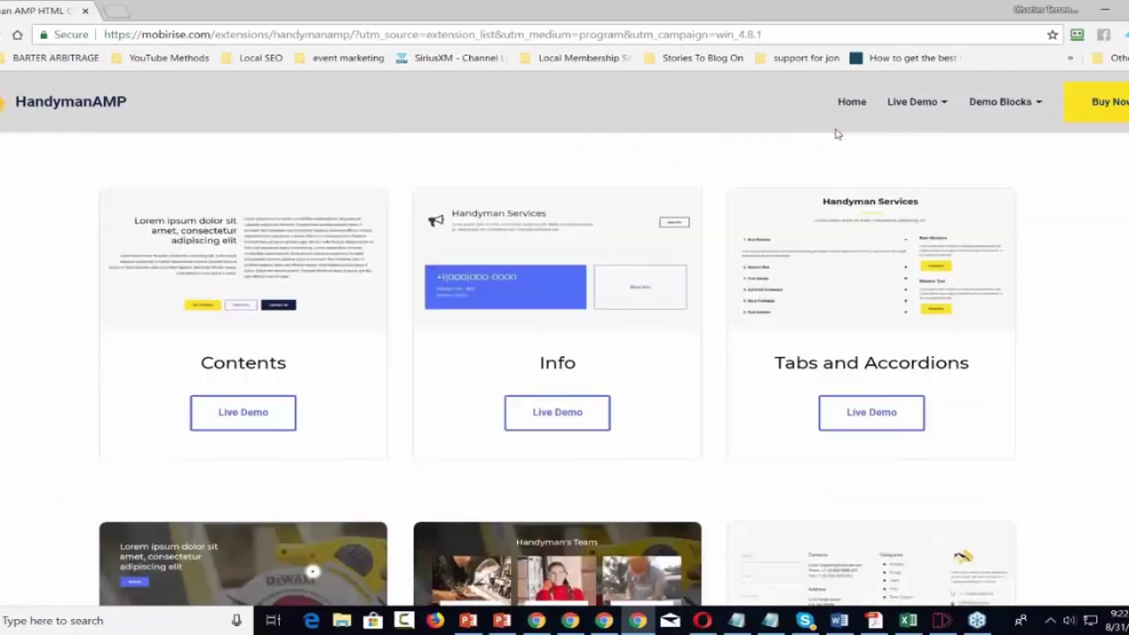
scroll(837, 134, "up", 10)
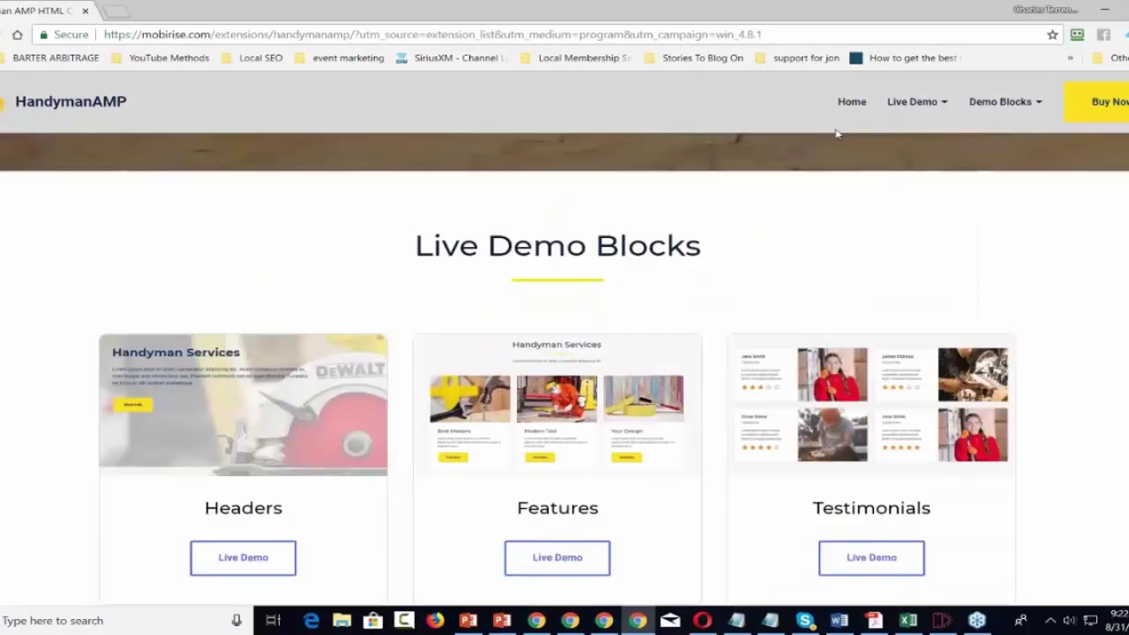
scroll(837, 133, "up", 15)
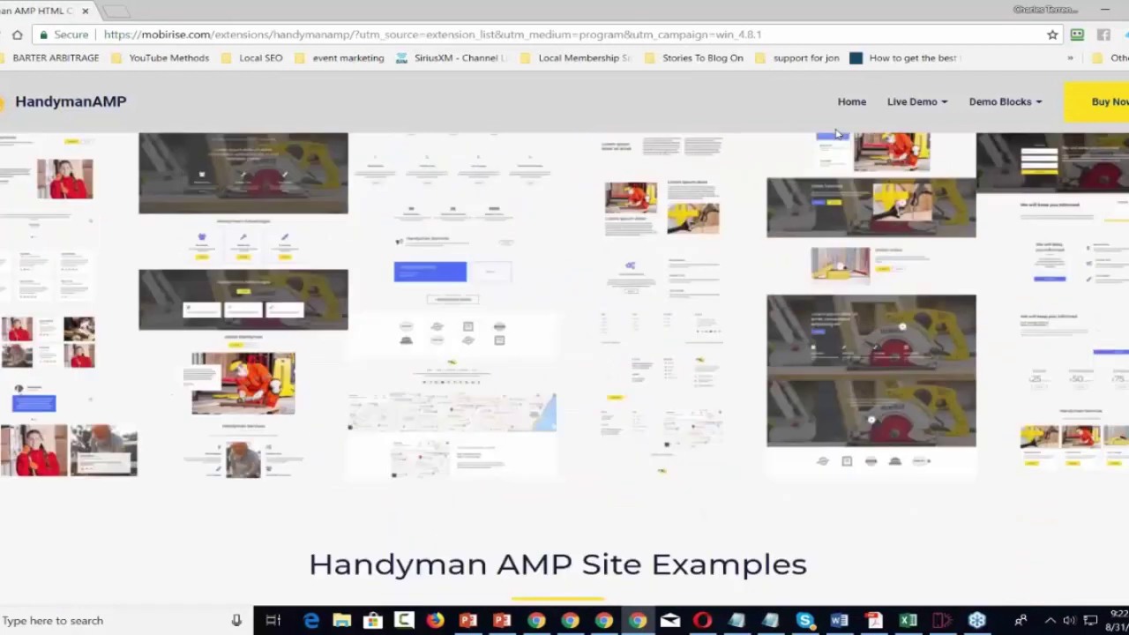
scroll(837, 133, "up", 3)
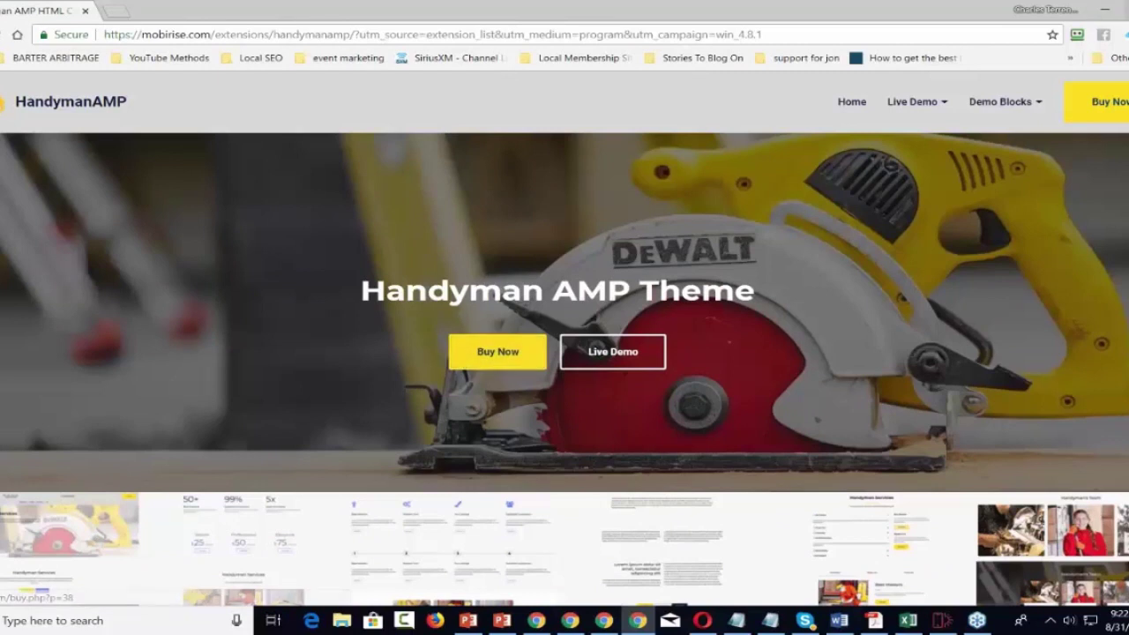
key("ctrl+w")
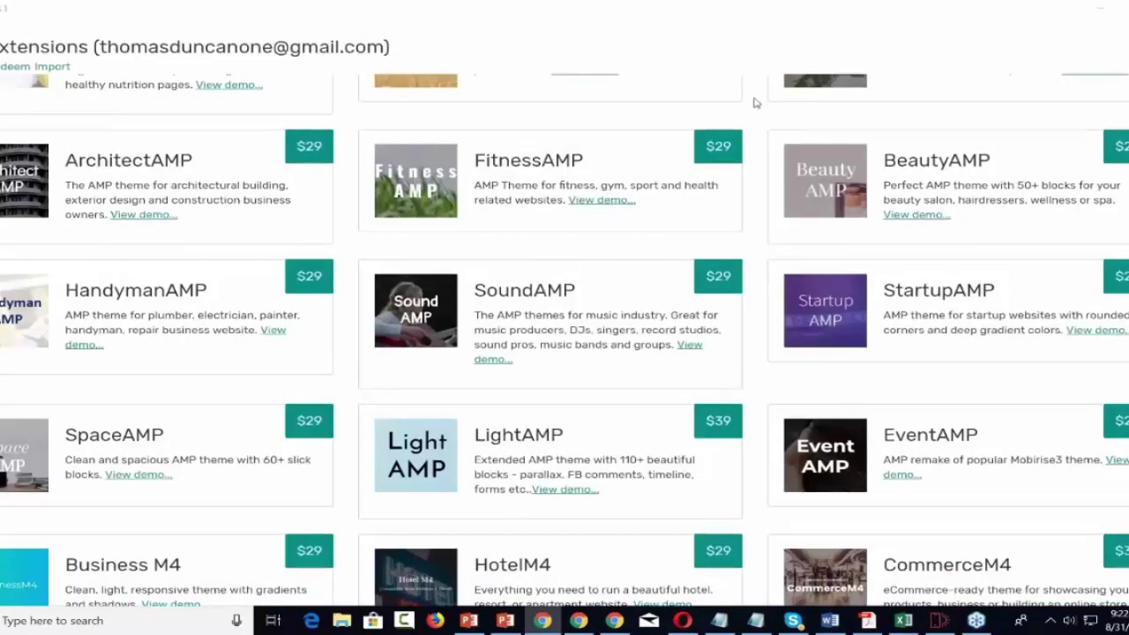
Add the free Default Mobirise Theme from Extensions and return to the blank editor page.
scroll(754, 103, "up", 3)
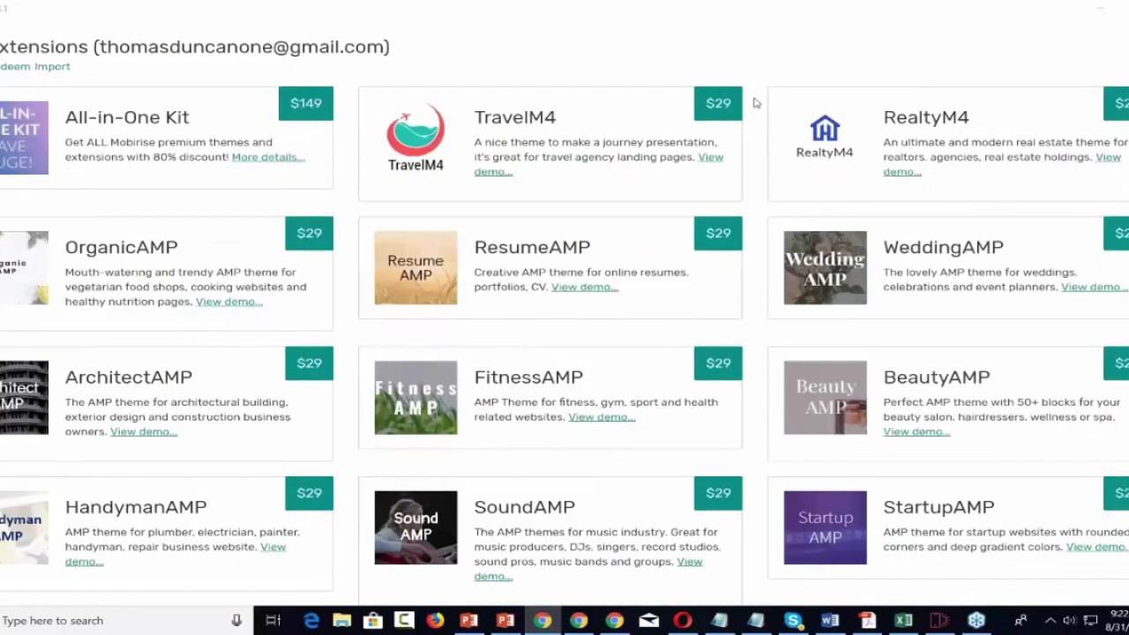
scroll(754, 104, "down", 5)
scroll(754, 103, "down", 5)
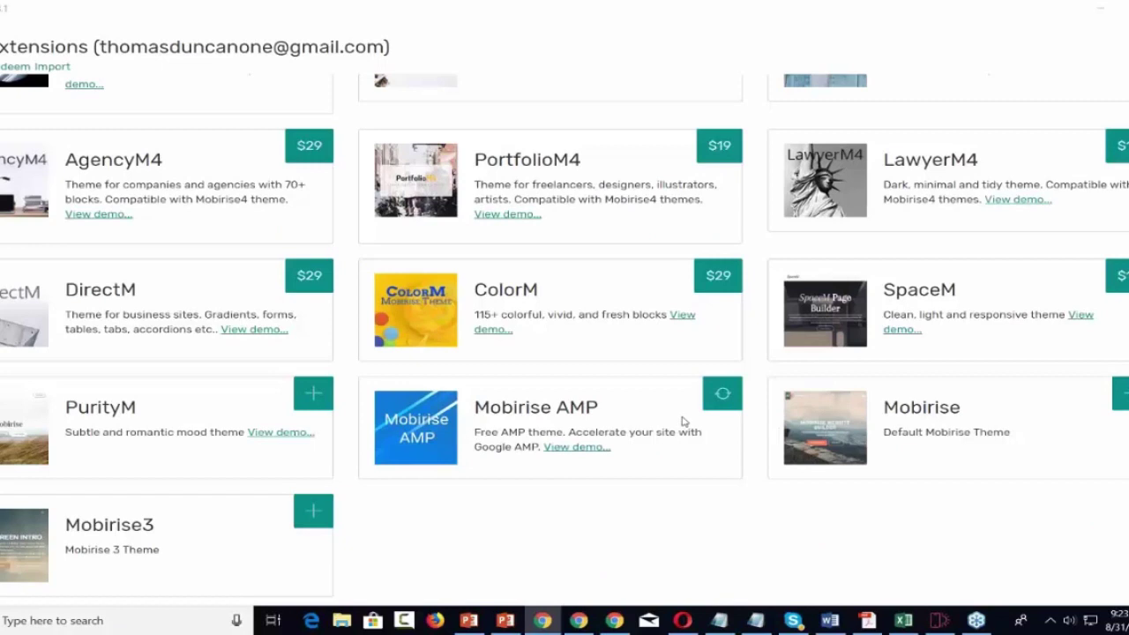
scroll(722, 411, "up", 2)
scroll(622, 340, "down", 3)
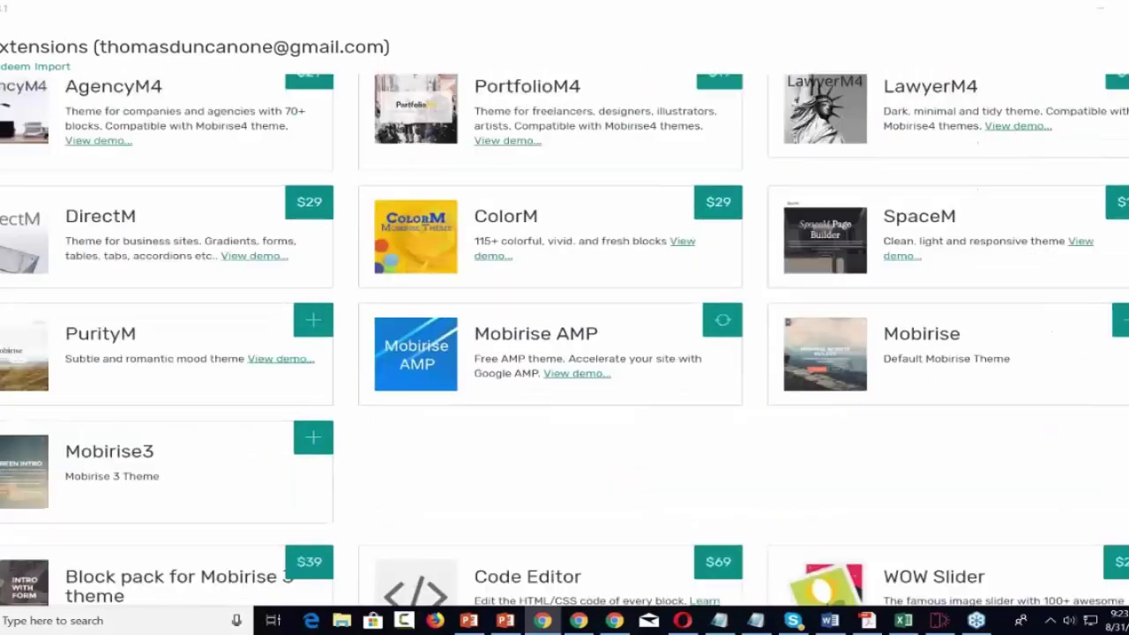
scroll(635, 336, "down", 1)
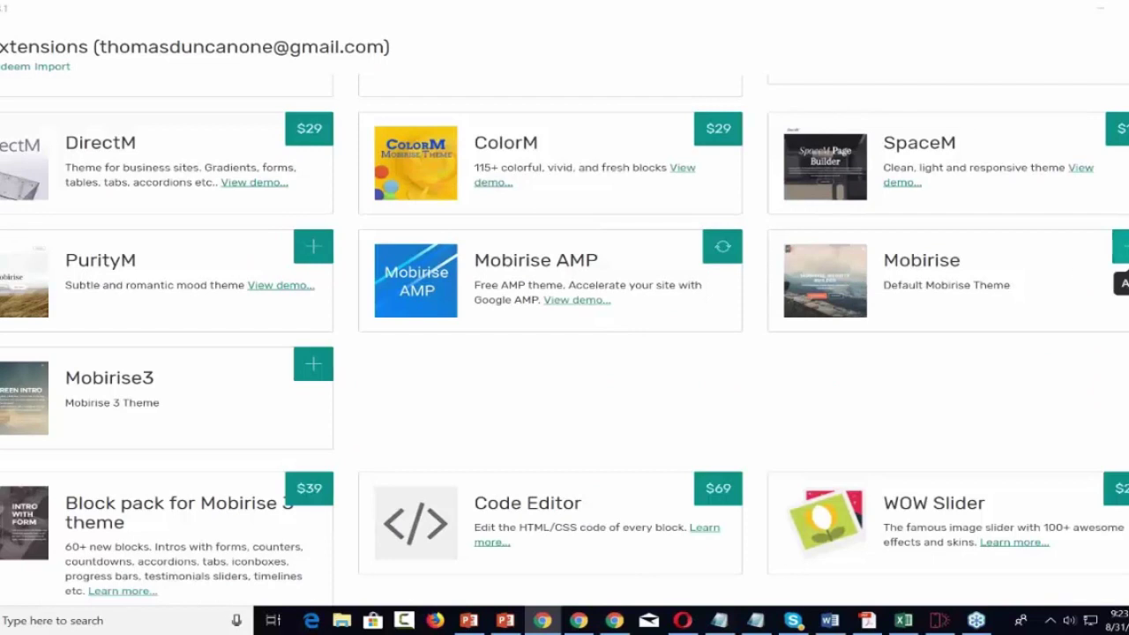
left_click(1122, 251)
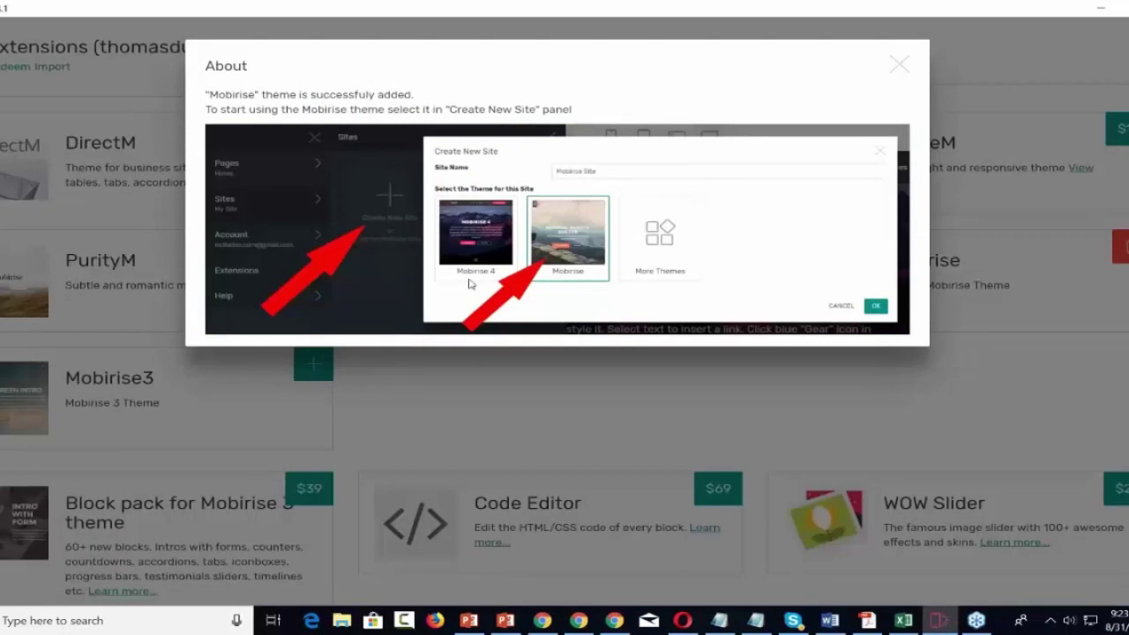
left_click(899, 64)
scroll(879, 193, "up", 8)
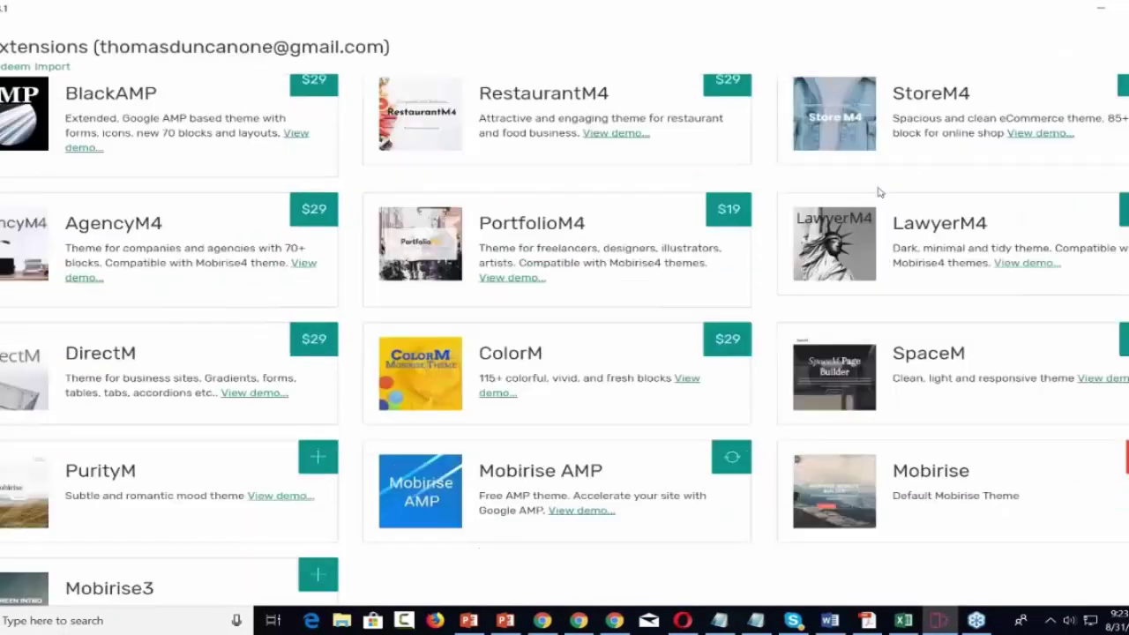
key("Escape")
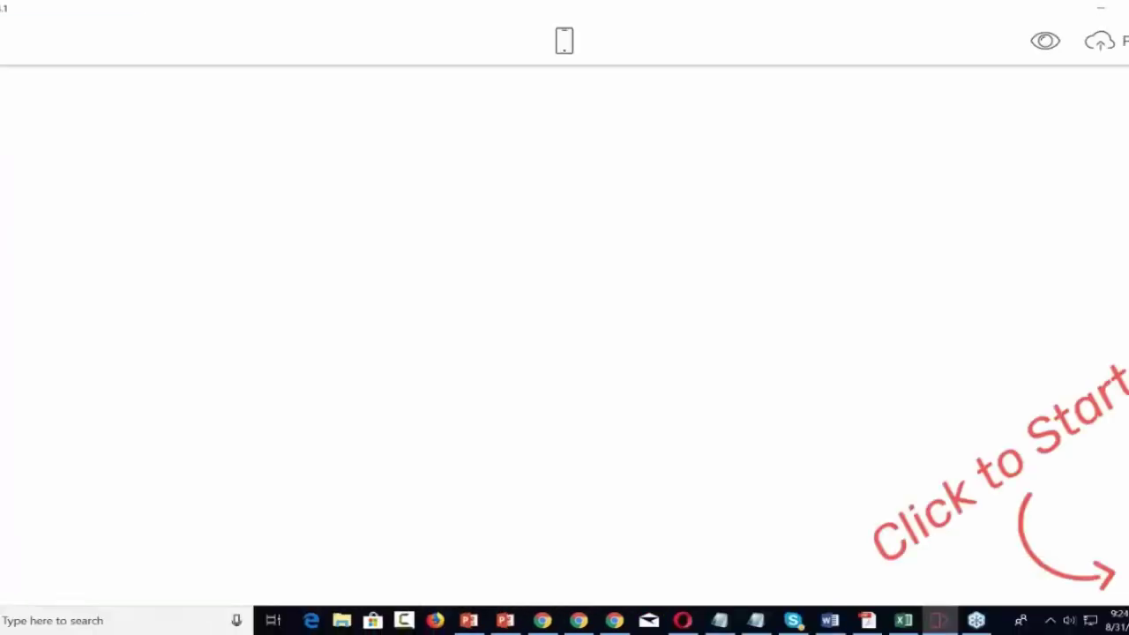
Drag a Subscribe Form block from the Blocks panel onto the empty page.
left_click(1087, 584)
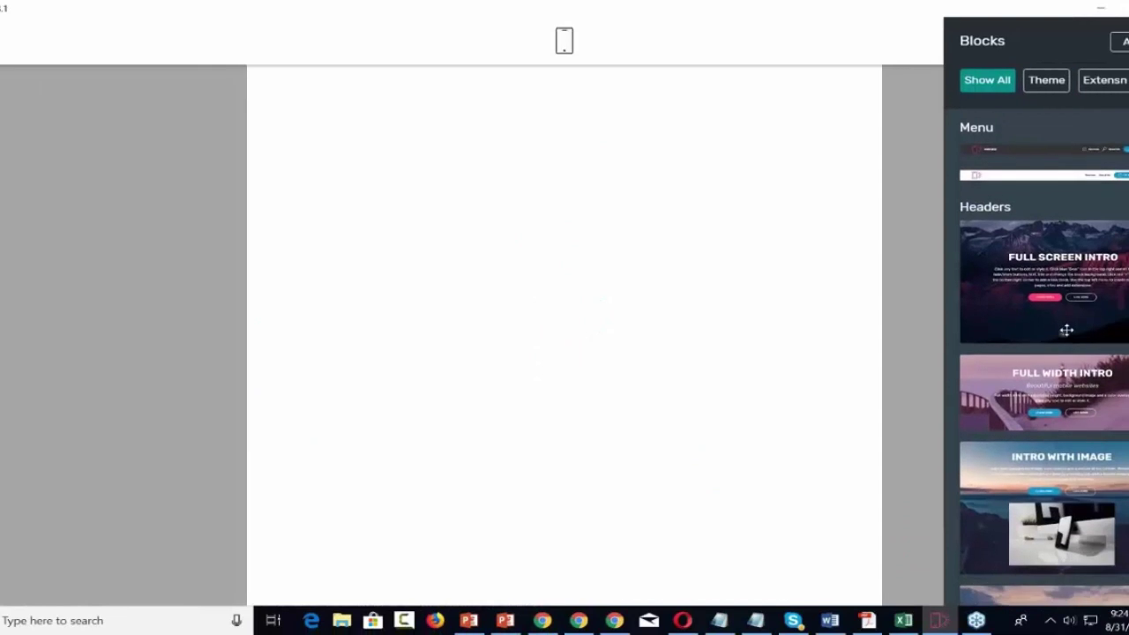
scroll(1080, 388, "down", 6)
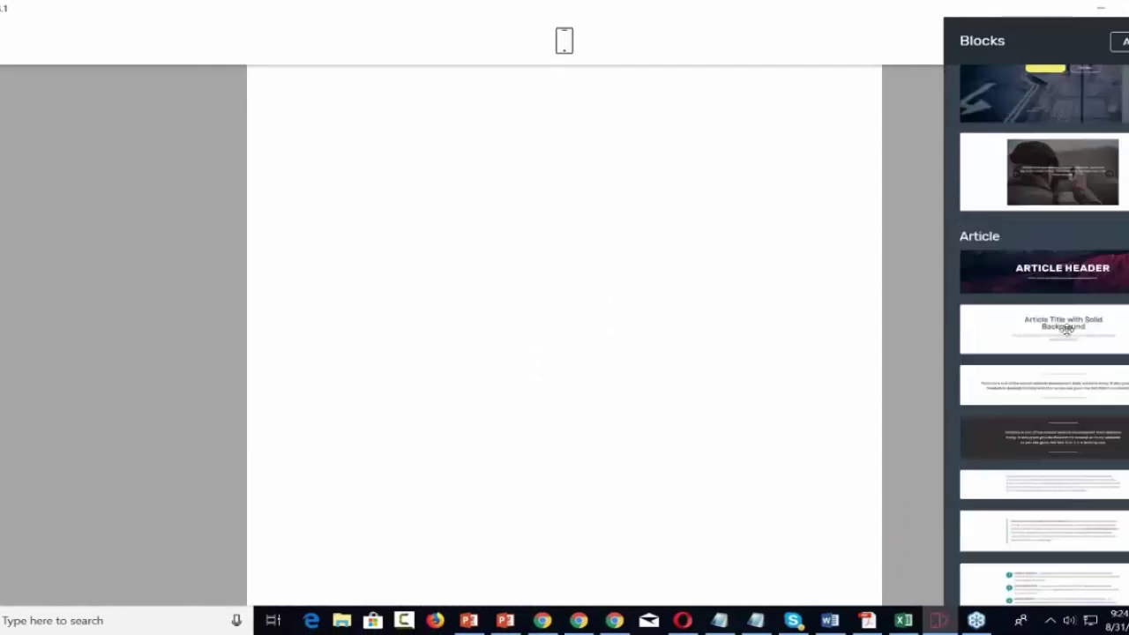
scroll(1066, 330, "down", 3)
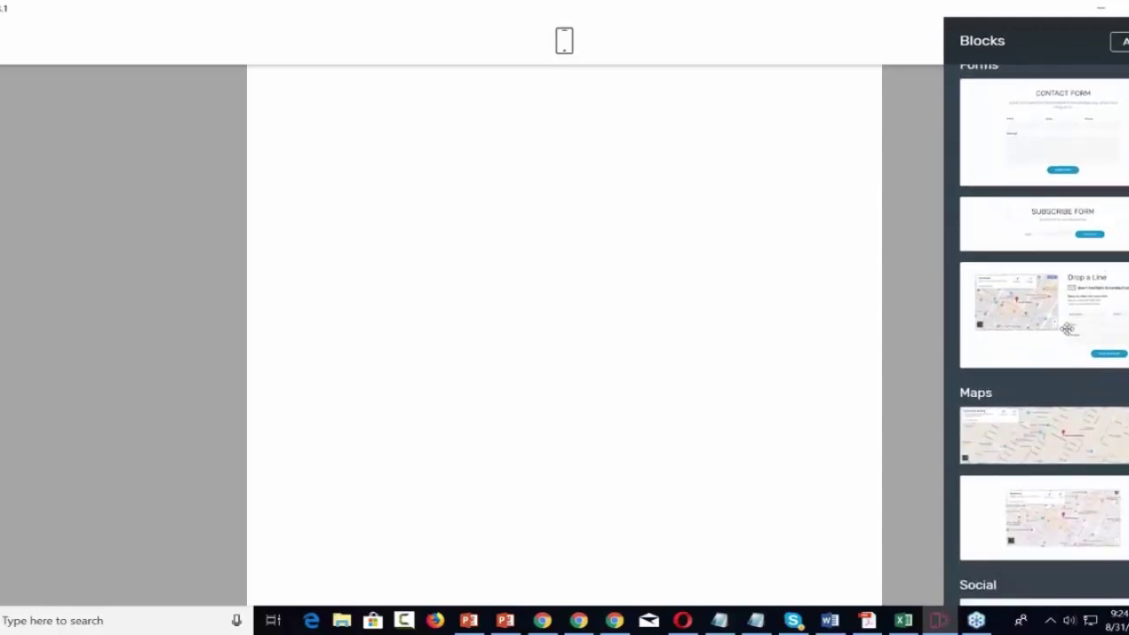
left_click(1048, 217)
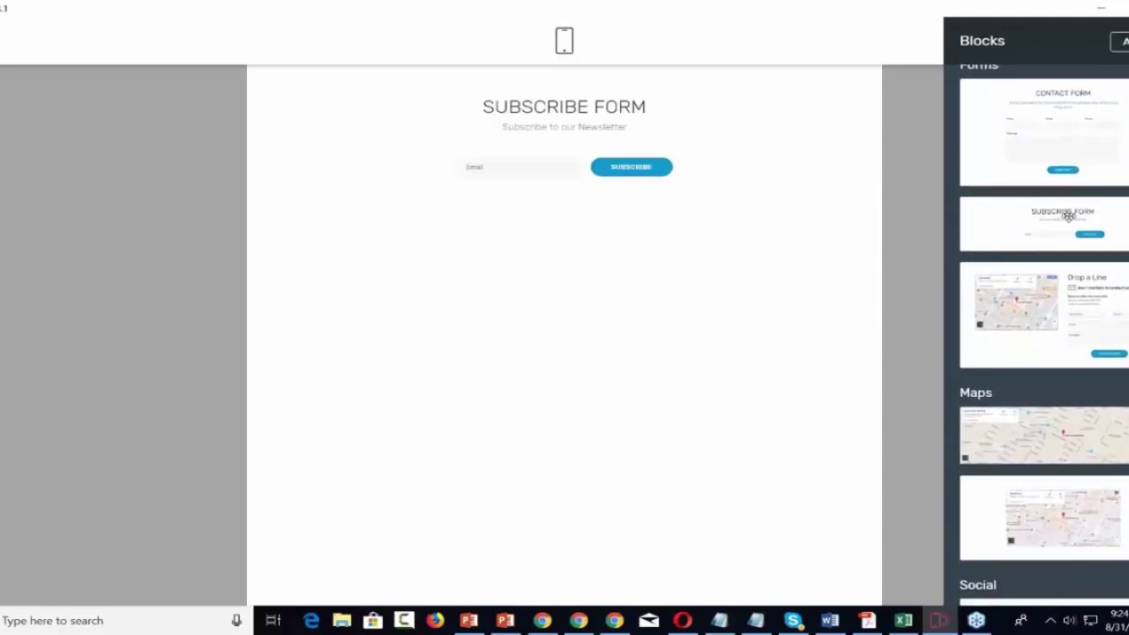
left_click_drag(1048, 217, 543, 173)
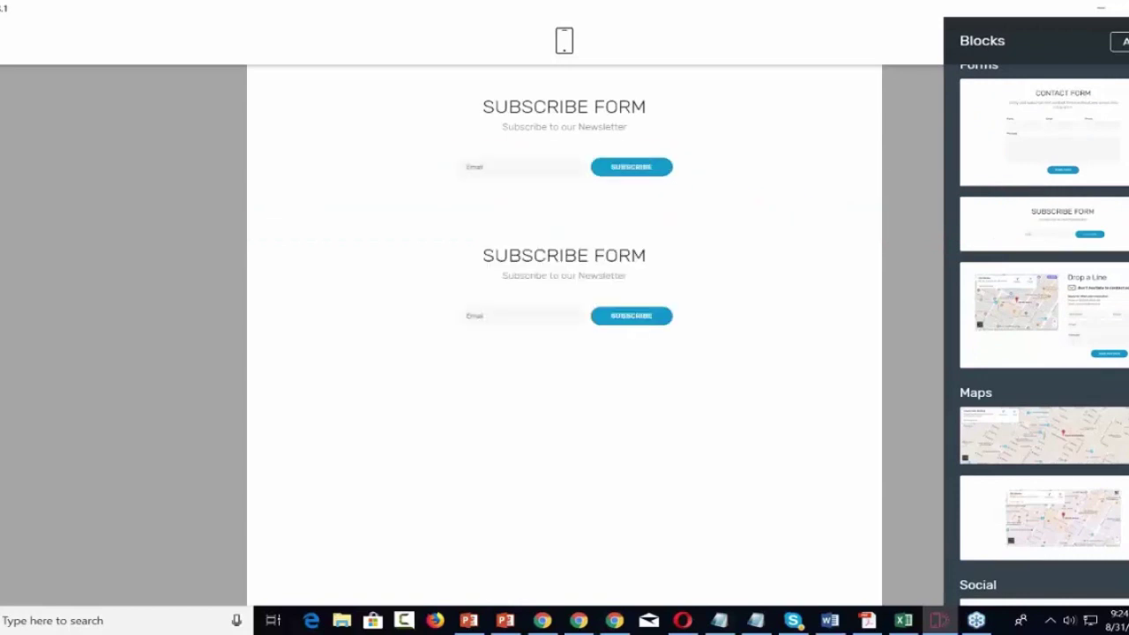
Remove the duplicate Subscribe Form block, keeping just one.
triple_click(591, 276)
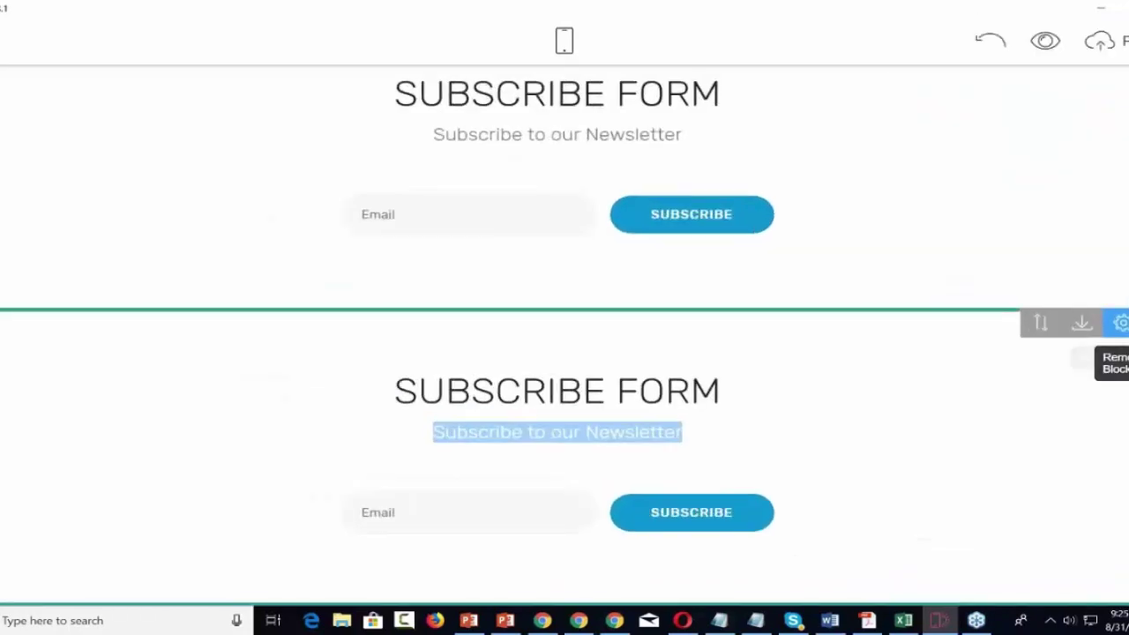
left_click(1121, 323)
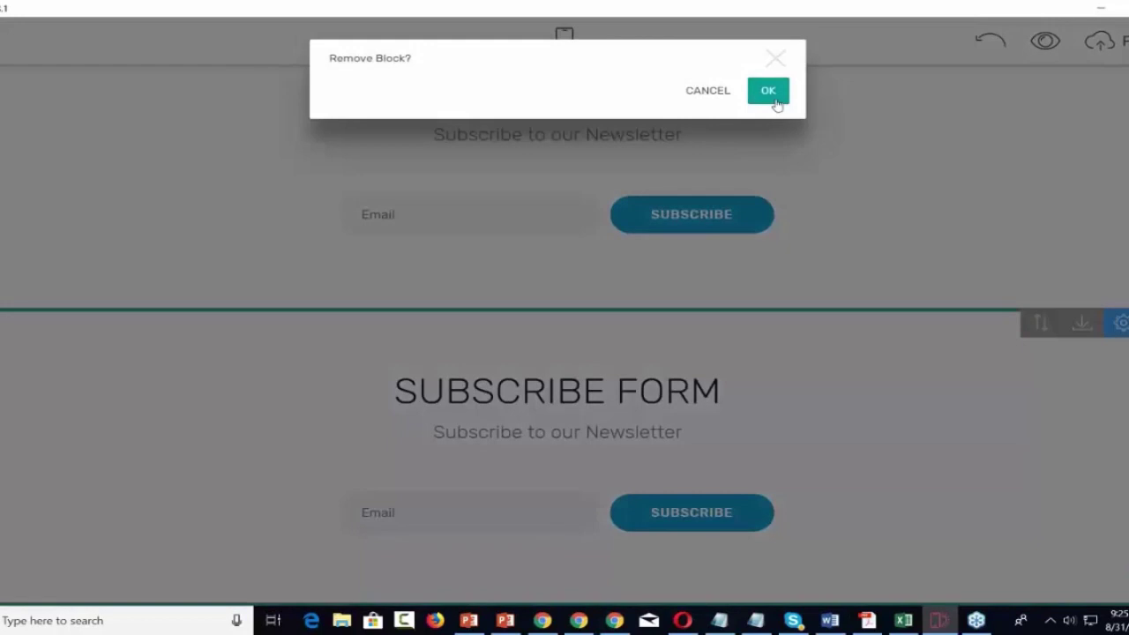
left_click(770, 91)
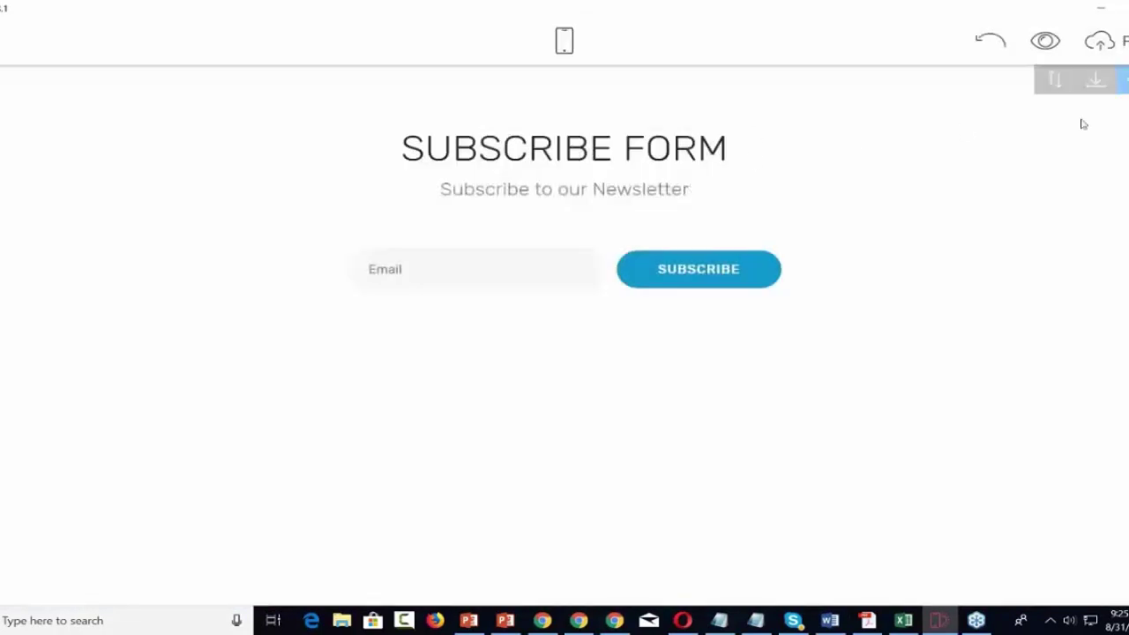